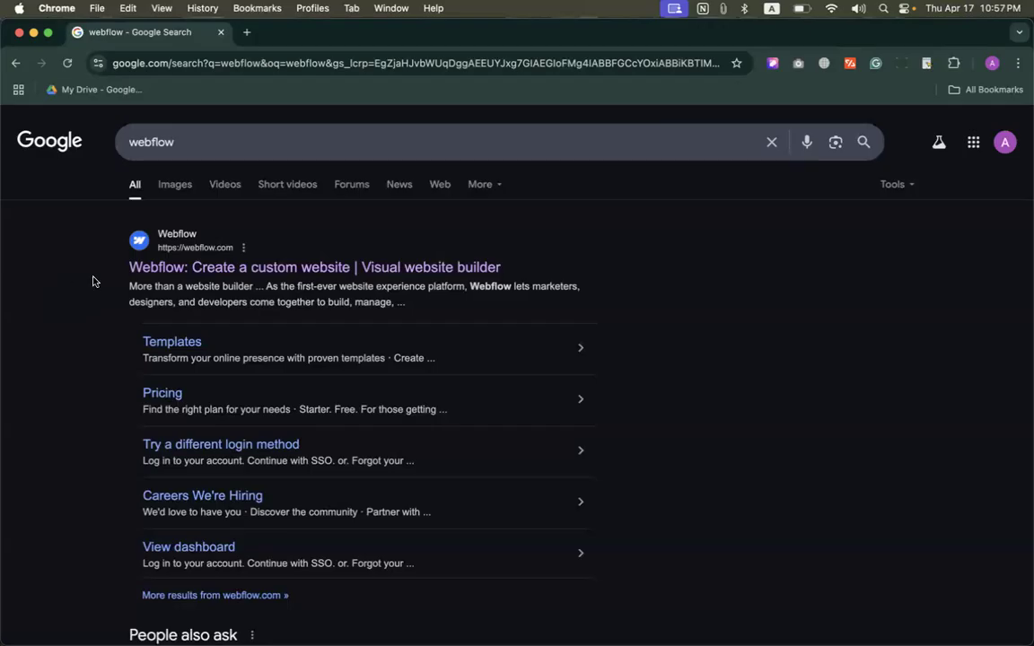
Step: Open the Webflow website from the search results and look at its main homepage headline
{"action": "left_click", "coordinate": [157, 262]}
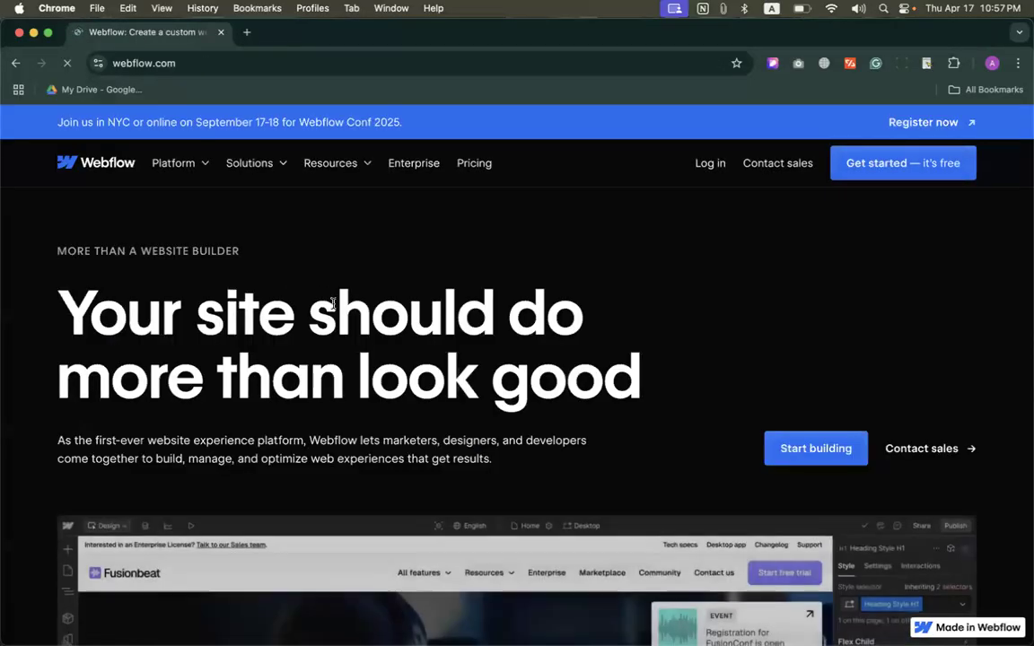
{"action": "left_click_drag", "start_coordinate": [73, 314], "coordinate": [693, 398]}
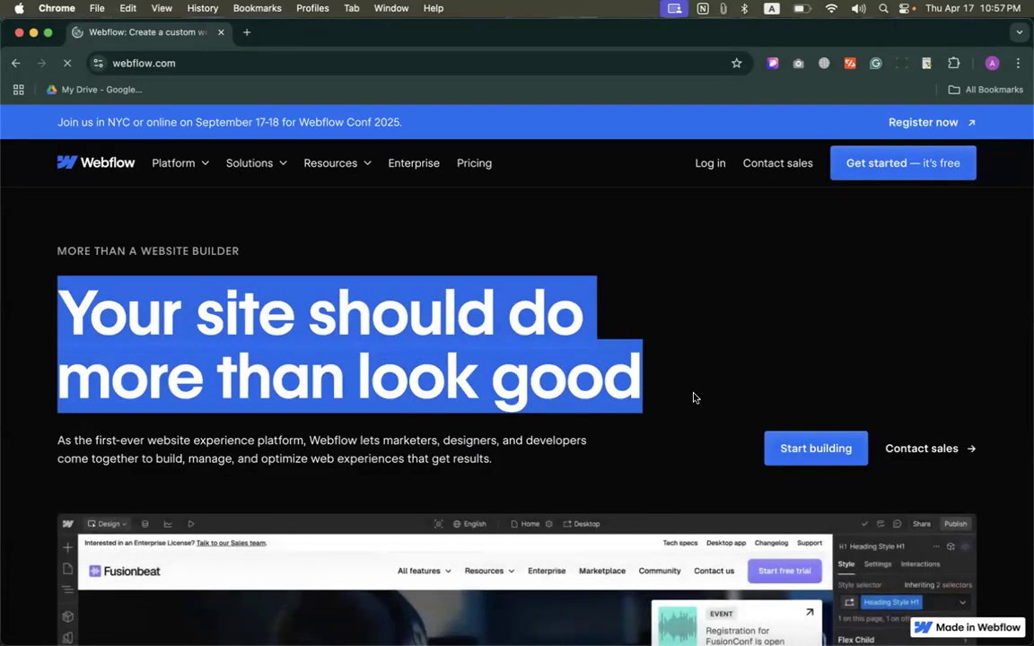
{"action": "left_click", "coordinate": [688, 343]}
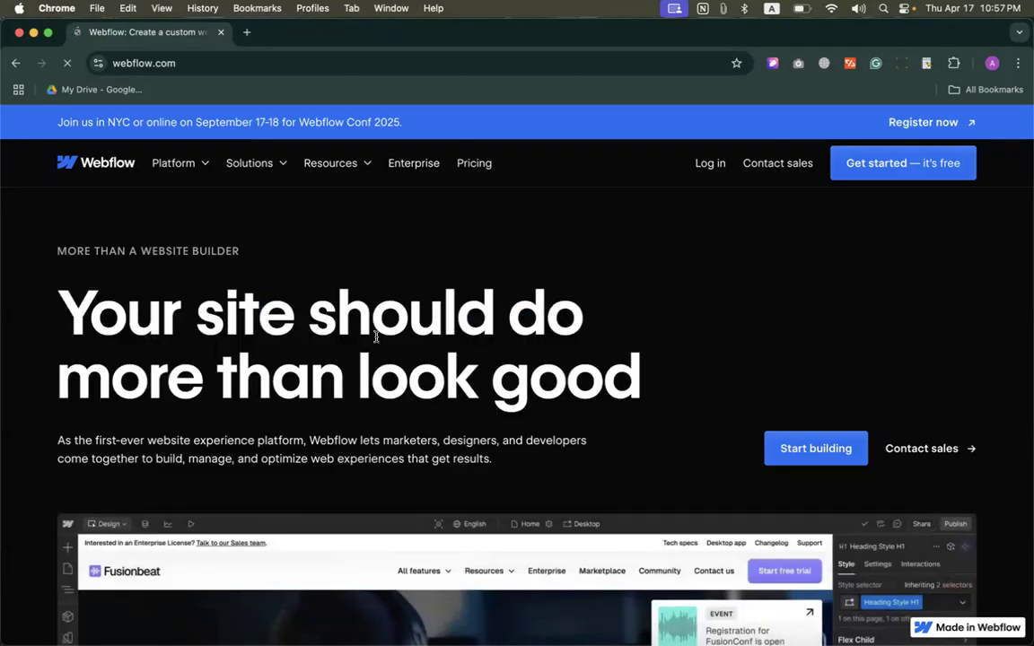
Step: Look over the homepage's product preview and customer logos, and dismiss the Google sign-in prompt
{"action": "scroll", "coordinate": [252, 364], "scroll_direction": "down", "scroll_amount": 5}
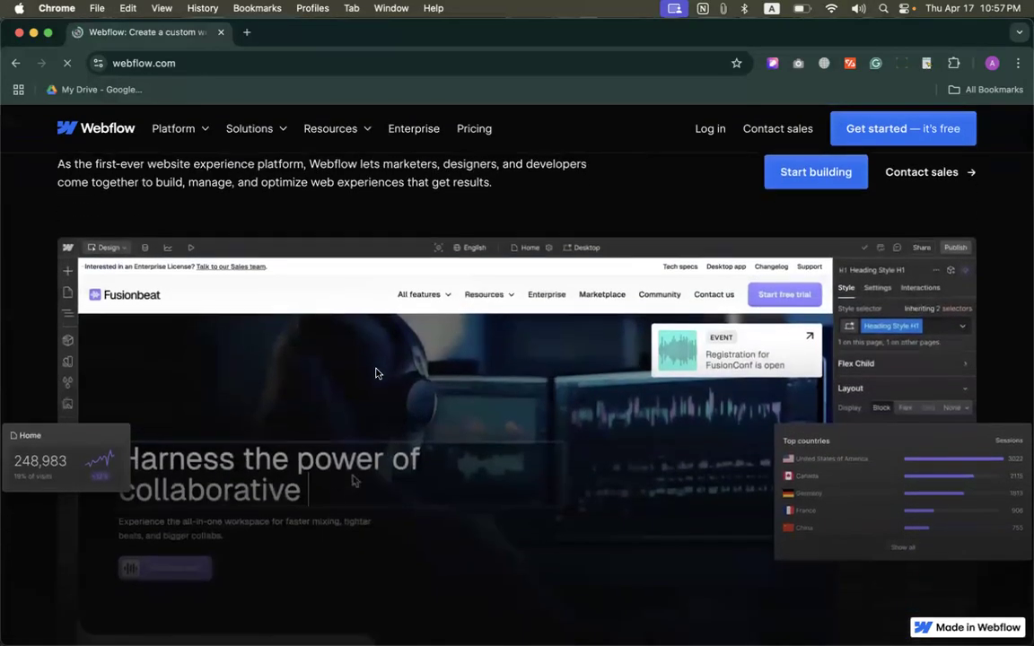
{"action": "scroll", "coordinate": [376, 373], "scroll_direction": "down", "scroll_amount": 5}
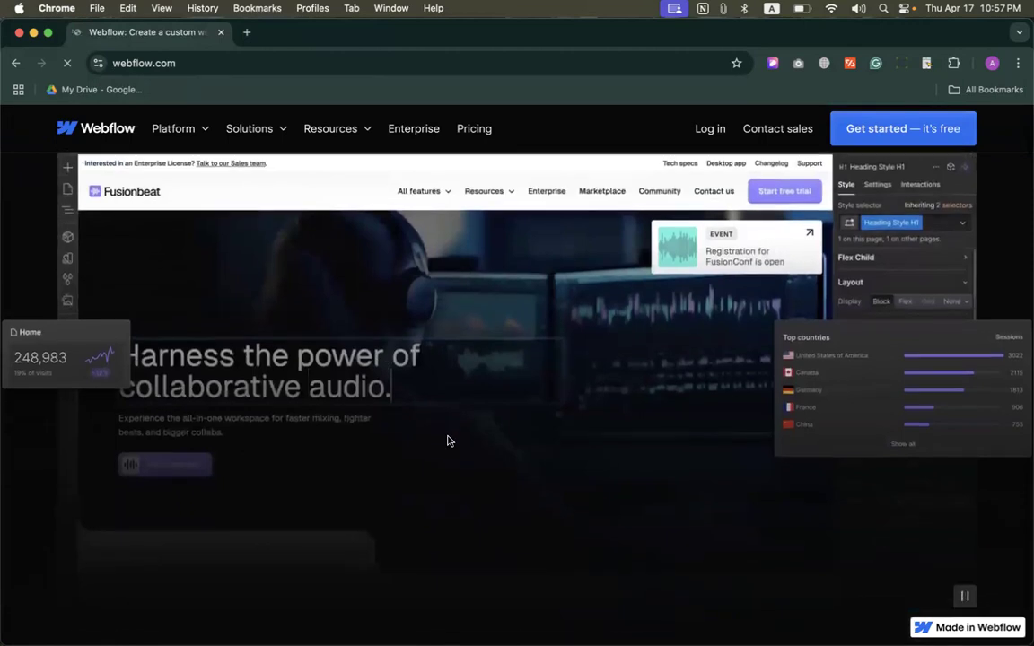
{"action": "scroll", "coordinate": [449, 440], "scroll_direction": "down", "scroll_amount": 3}
{"action": "scroll", "coordinate": [321, 288], "scroll_direction": "up", "scroll_amount": 1}
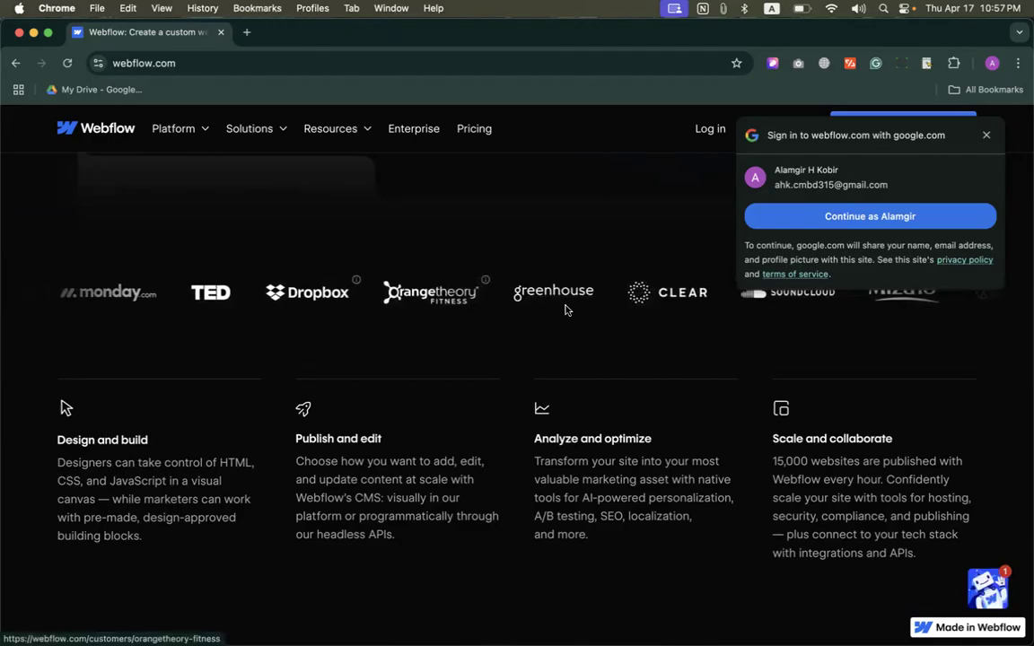
{"action": "scroll", "coordinate": [575, 319], "scroll_direction": "up", "scroll_amount": 1}
{"action": "scroll", "coordinate": [584, 334], "scroll_direction": "up", "scroll_amount": 1}
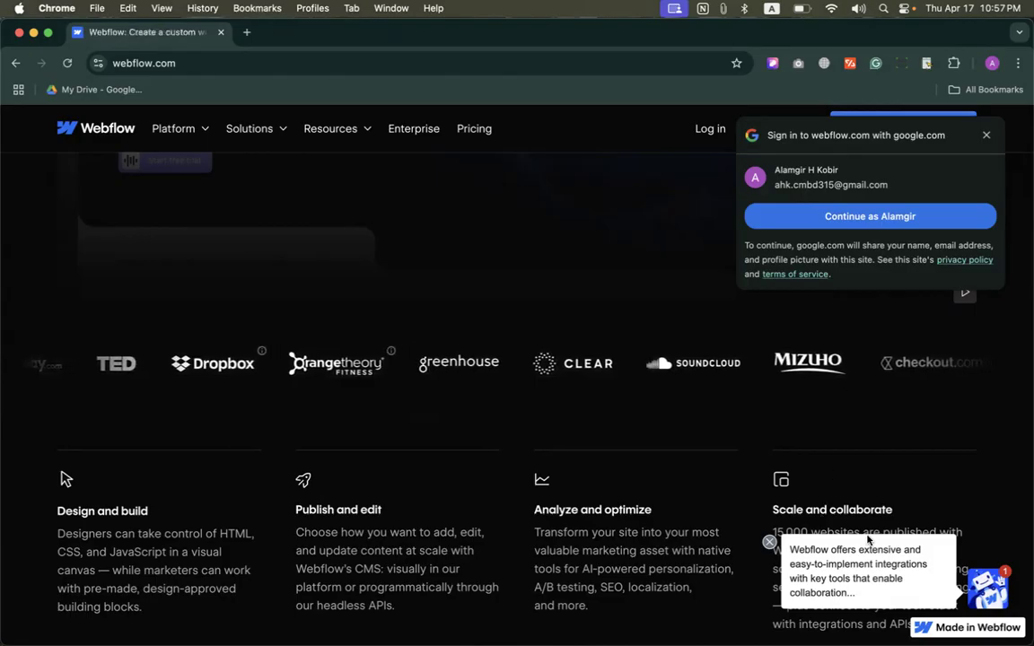
{"action": "left_click", "coordinate": [986, 135]}
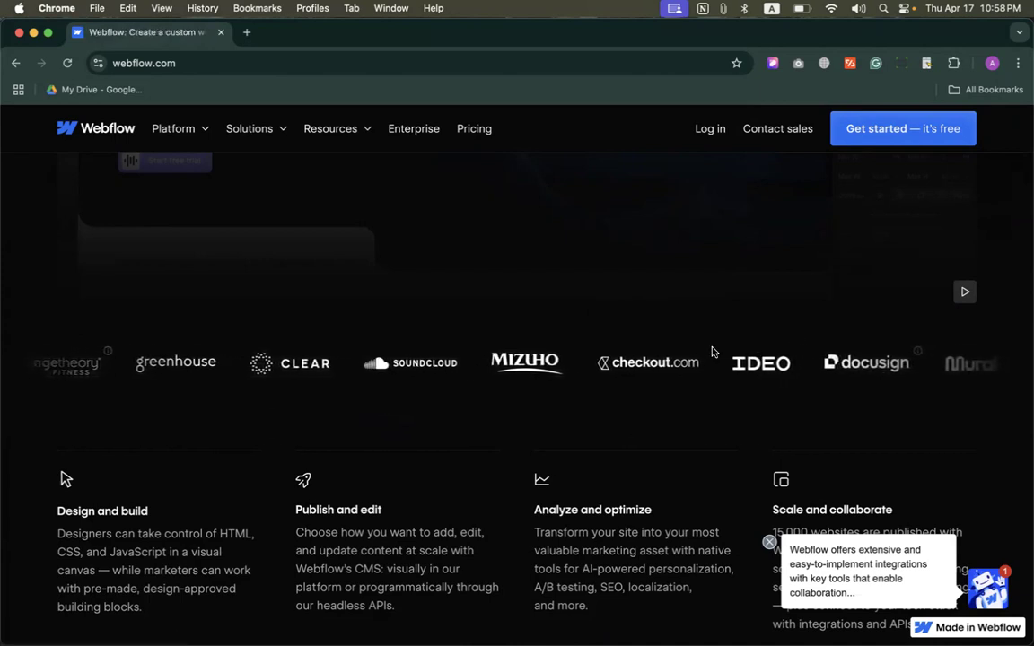
Step: Read the four platform feature summaries and the "Launch pixel-perfect sites" section of the homepage
{"action": "scroll", "coordinate": [603, 297], "scroll_direction": "down", "scroll_amount": 3}
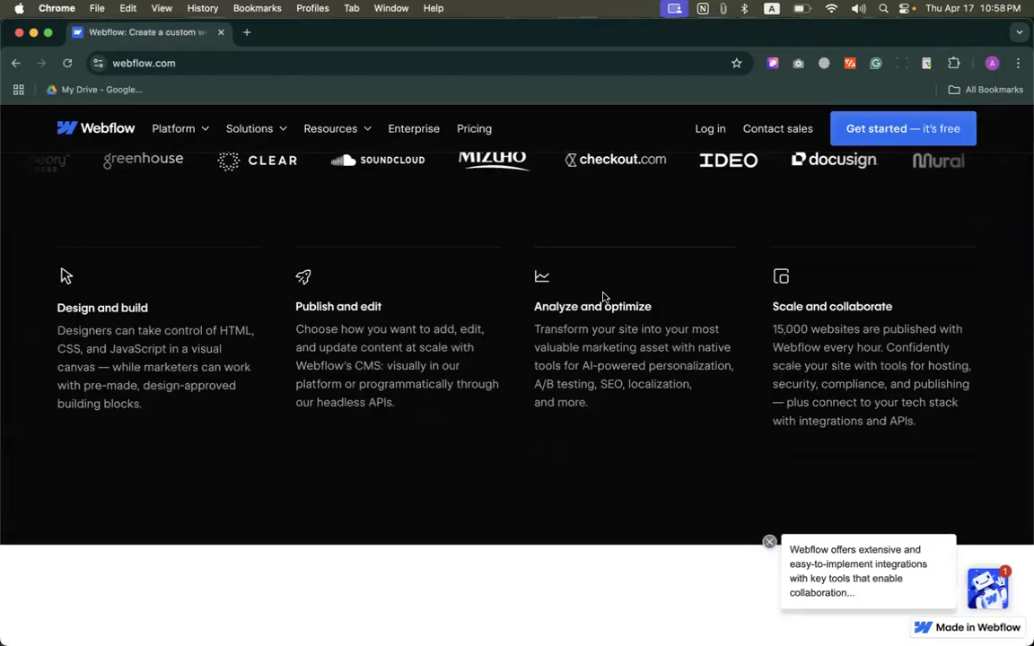
{"action": "scroll", "coordinate": [583, 293], "scroll_direction": "down", "scroll_amount": 1}
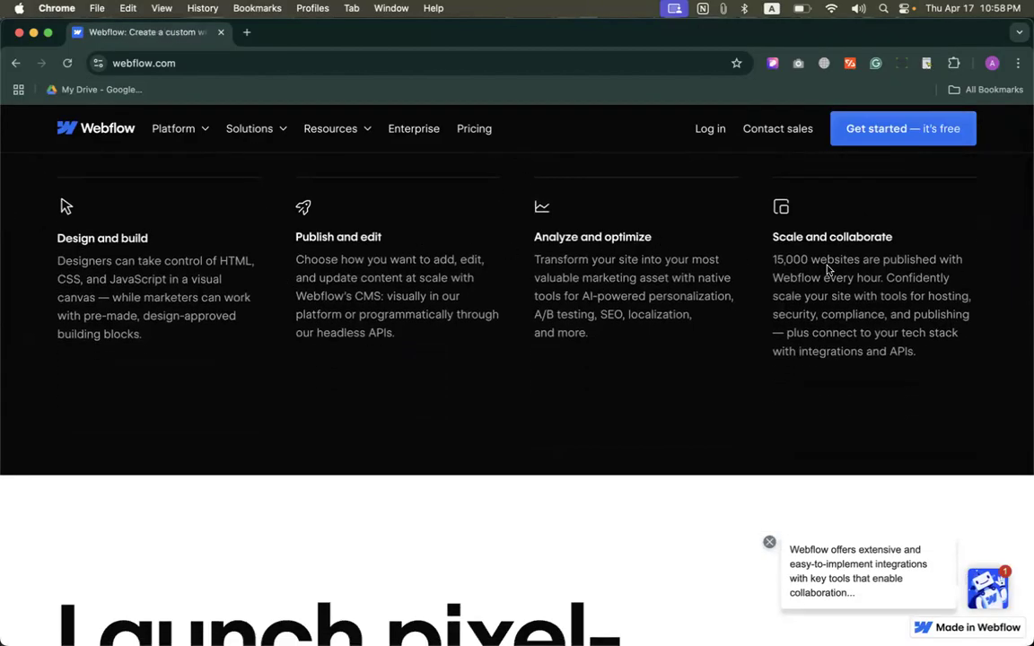
{"action": "scroll", "coordinate": [648, 289], "scroll_direction": "down", "scroll_amount": 5}
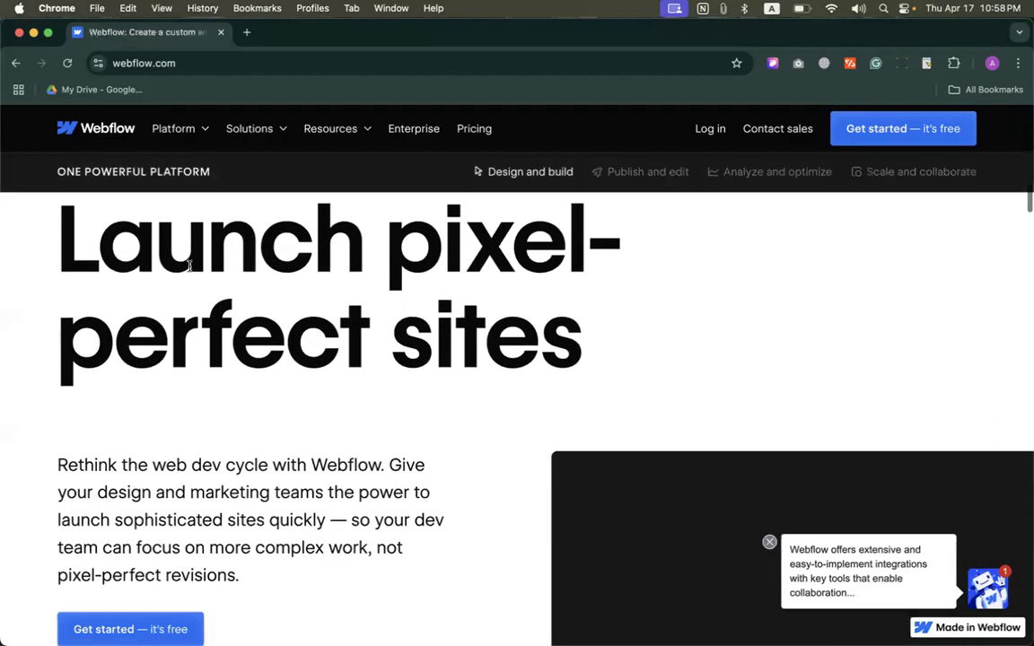
{"action": "left_click_drag", "start_coordinate": [59, 236], "coordinate": [678, 309]}
{"action": "scroll", "coordinate": [664, 351], "scroll_direction": "down", "scroll_amount": 3}
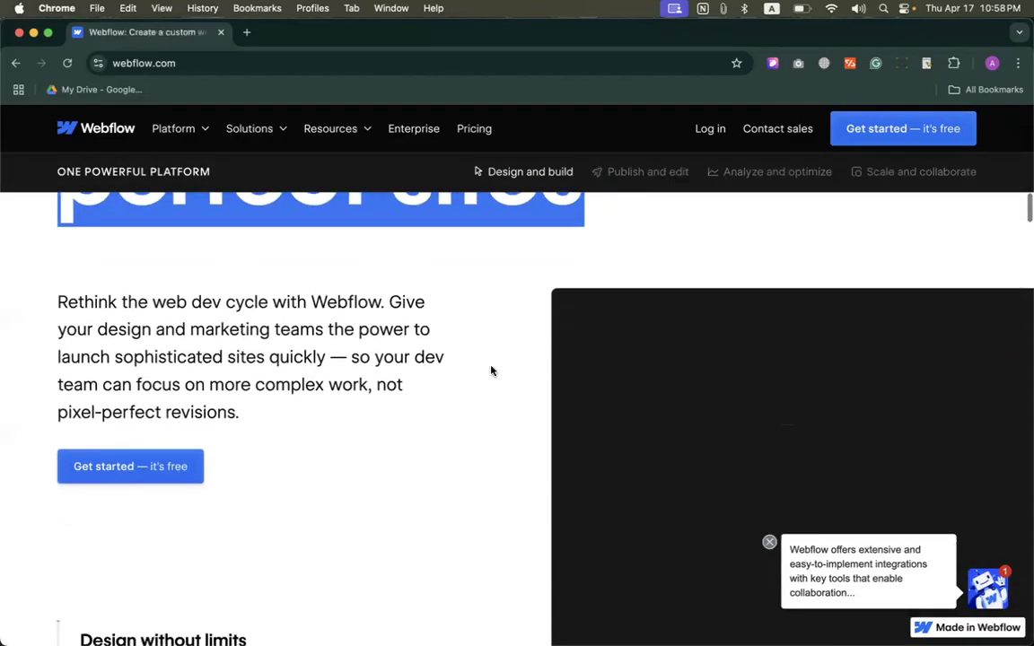
{"action": "left_click", "coordinate": [417, 389]}
{"action": "scroll", "coordinate": [422, 400], "scroll_direction": "down", "scroll_amount": 3}
{"action": "scroll", "coordinate": [425, 406], "scroll_direction": "up", "scroll_amount": 2}
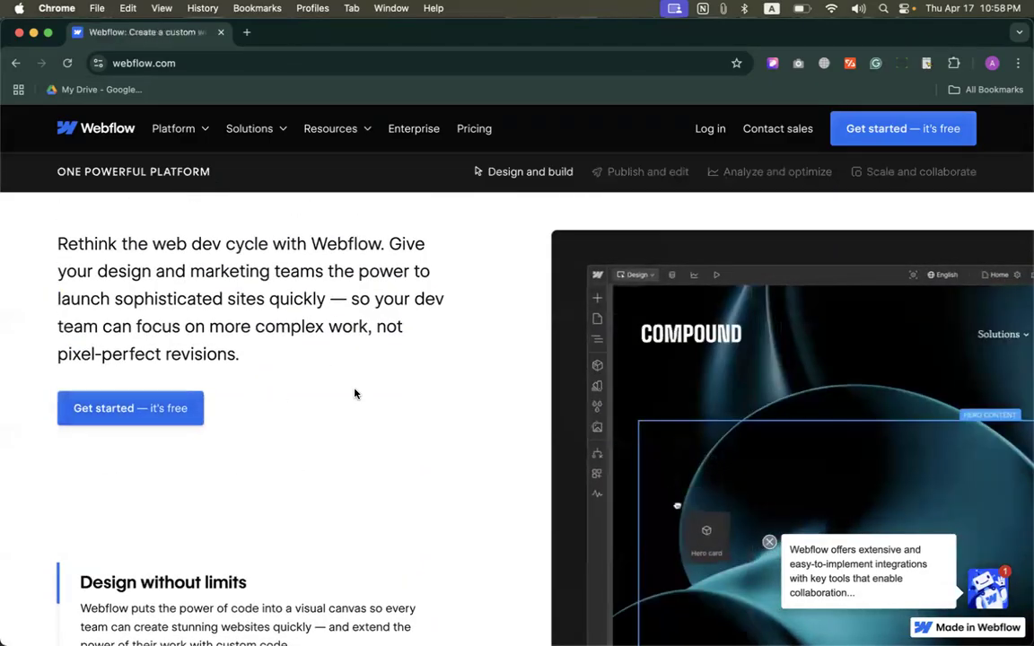
Step: View the design features for complex, rich interactions and for empowering everyone to build on-brand sites
{"action": "scroll", "coordinate": [353, 393], "scroll_direction": "down", "scroll_amount": 3}
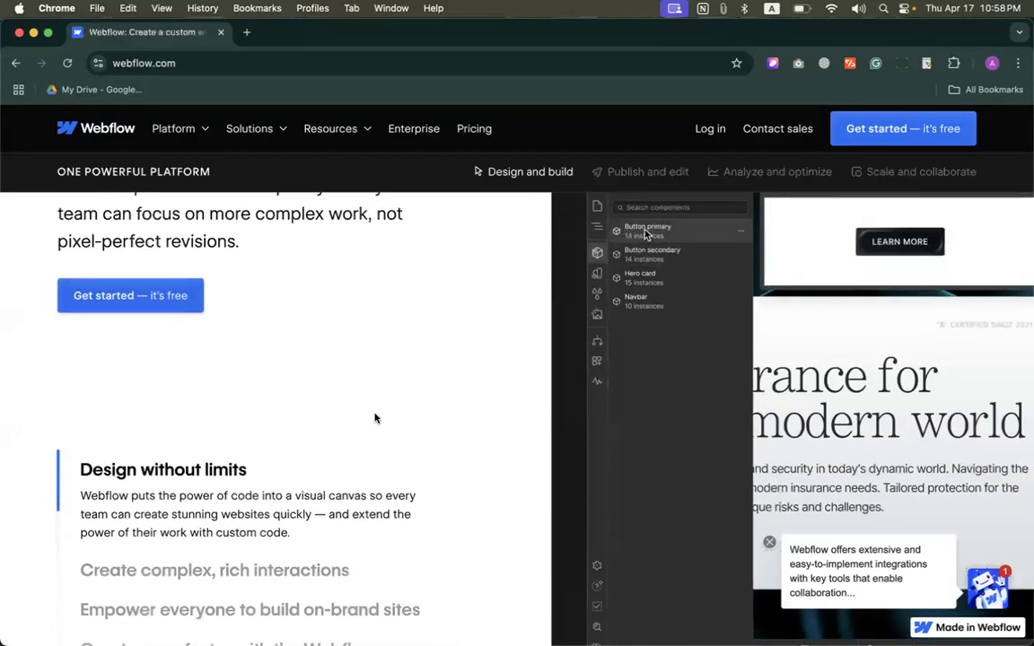
{"action": "scroll", "coordinate": [376, 420], "scroll_direction": "down", "scroll_amount": 5}
{"action": "scroll", "coordinate": [377, 420], "scroll_direction": "down", "scroll_amount": 1}
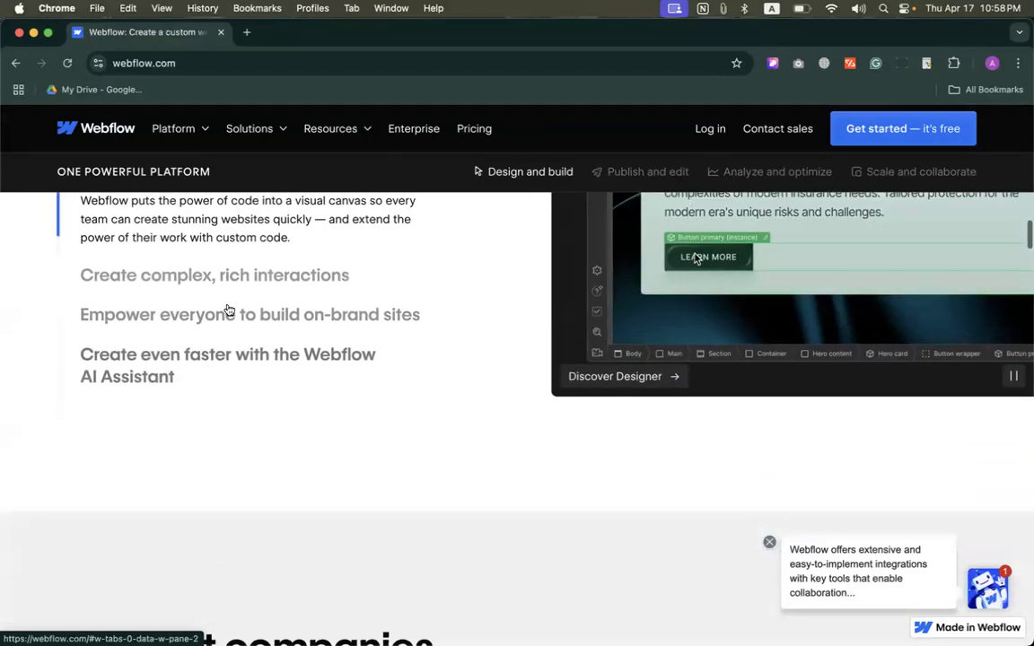
{"action": "left_click", "coordinate": [209, 282]}
{"action": "left_click", "coordinate": [210, 321]}
{"action": "scroll", "coordinate": [205, 359], "scroll_direction": "down", "scroll_amount": 8}
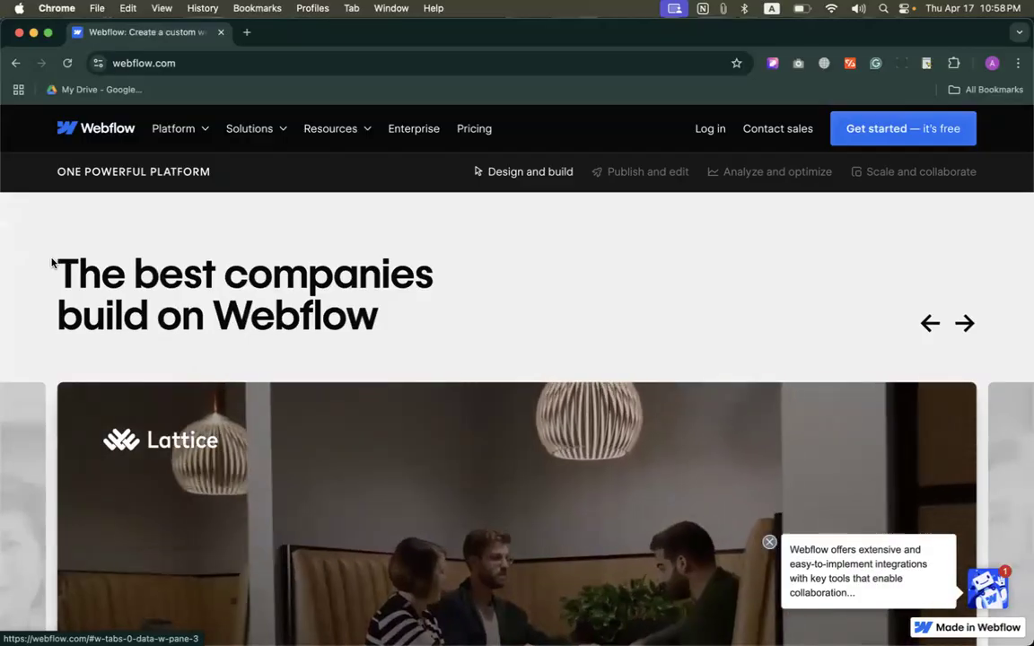
Step: Examine "The best companies build on Webflow" customer stories and the publish and edit section below them
{"action": "left_click_drag", "start_coordinate": [51, 263], "coordinate": [446, 342]}
{"action": "left_click", "coordinate": [439, 312]}
{"action": "scroll", "coordinate": [439, 312], "scroll_direction": "down", "scroll_amount": 1}
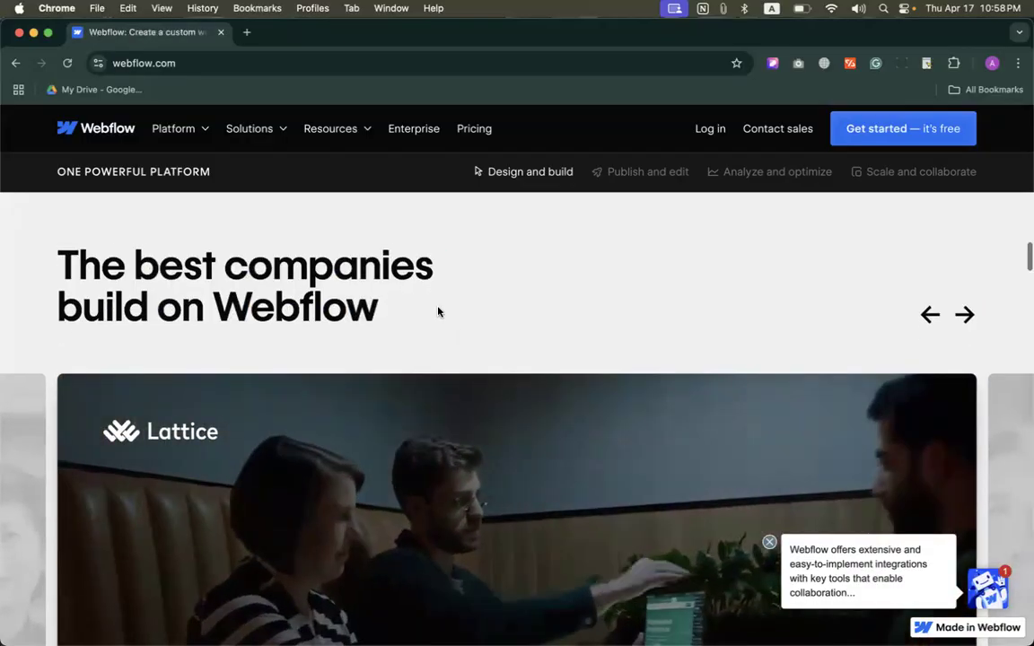
{"action": "scroll", "coordinate": [438, 312], "scroll_direction": "down", "scroll_amount": 6}
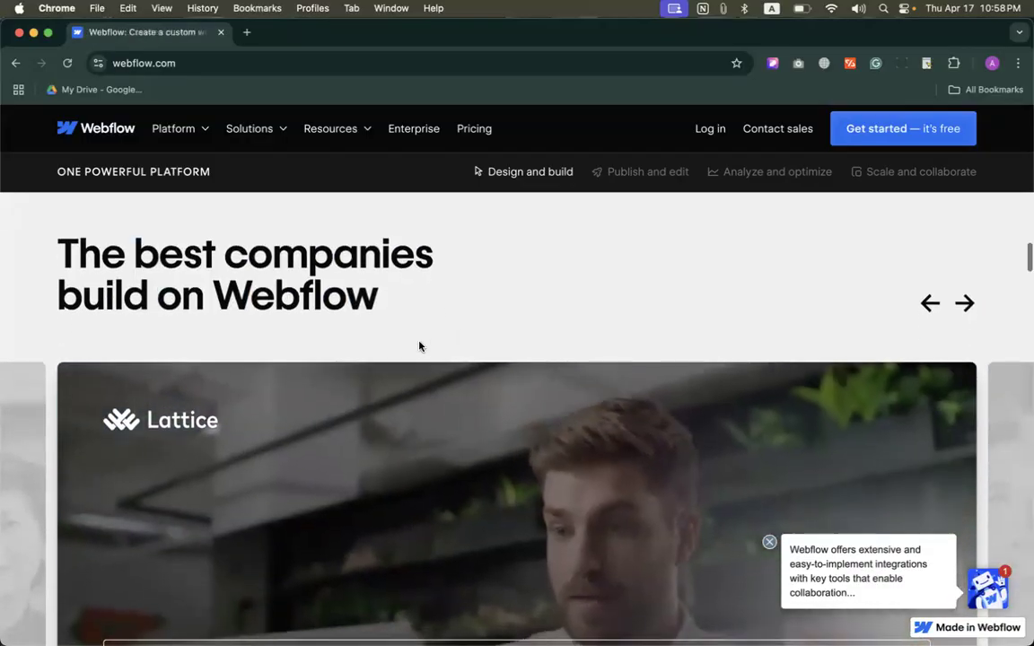
{"action": "scroll", "coordinate": [360, 387], "scroll_direction": "down", "scroll_amount": 10}
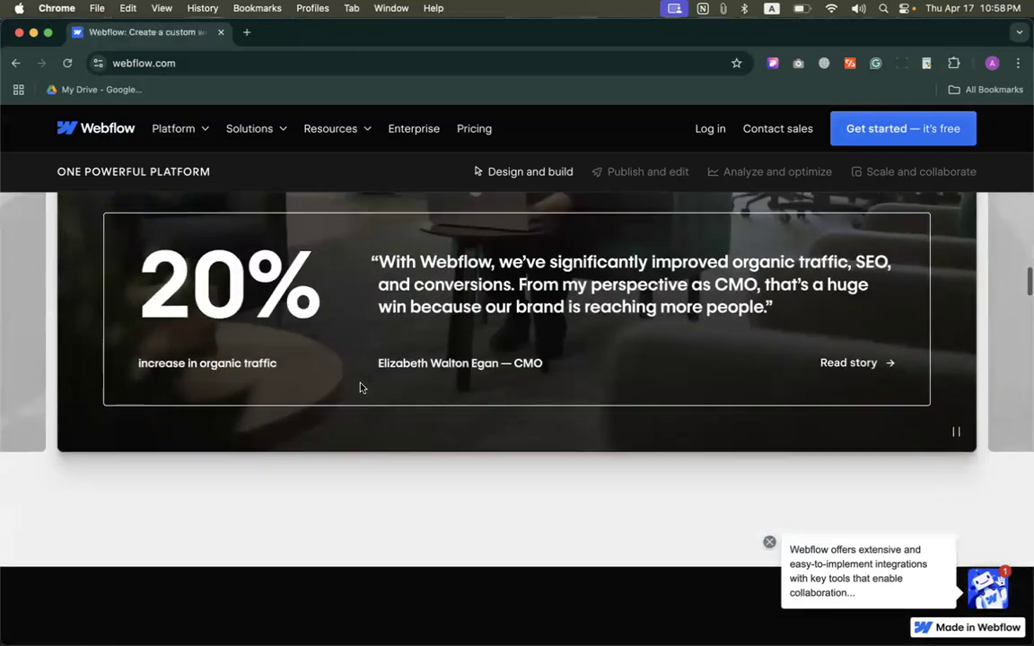
{"action": "scroll", "coordinate": [360, 382], "scroll_direction": "down", "scroll_amount": 15}
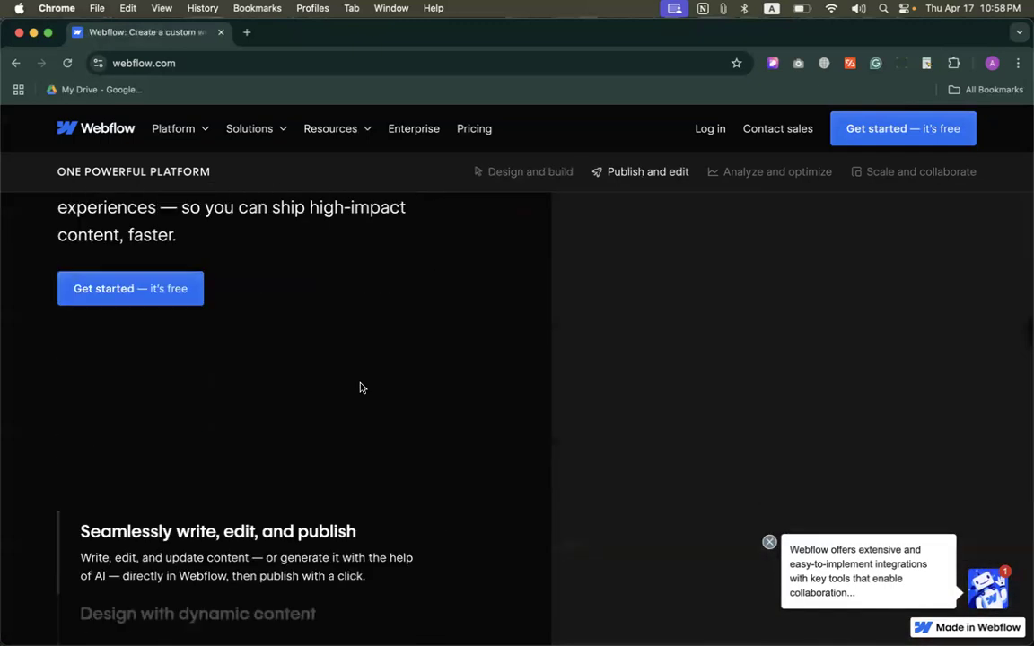
{"action": "scroll", "coordinate": [360, 382], "scroll_direction": "down", "scroll_amount": 3}
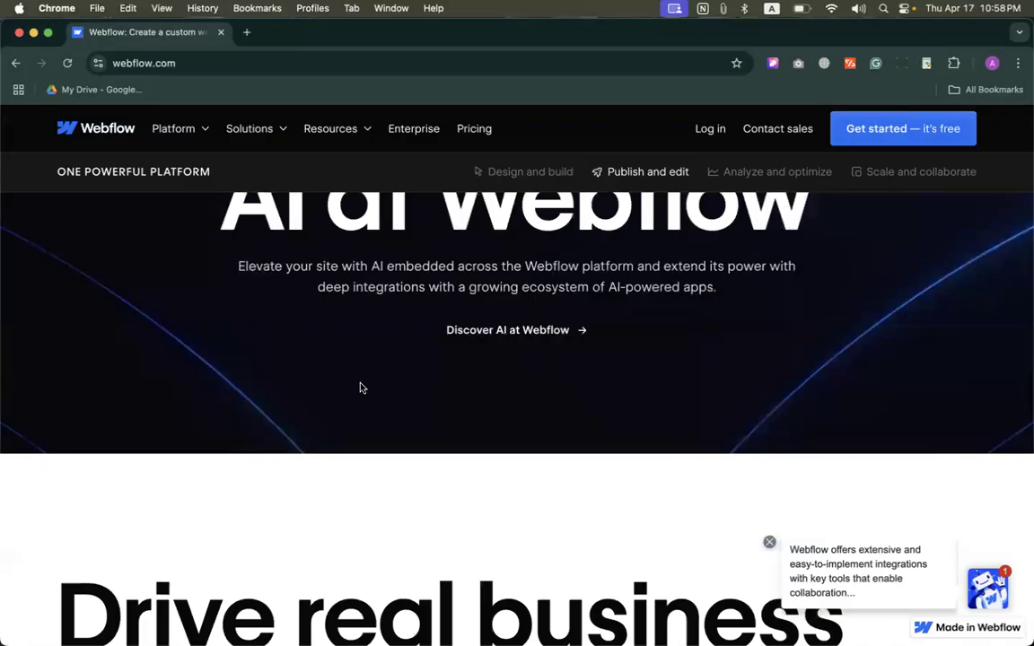
Step: Read the "AI at Webflow" section and the business results section that follows it
{"action": "scroll", "coordinate": [360, 385], "scroll_direction": "up", "scroll_amount": 3}
{"action": "triple_click", "coordinate": [369, 300]}
{"action": "left_click", "coordinate": [841, 381]}
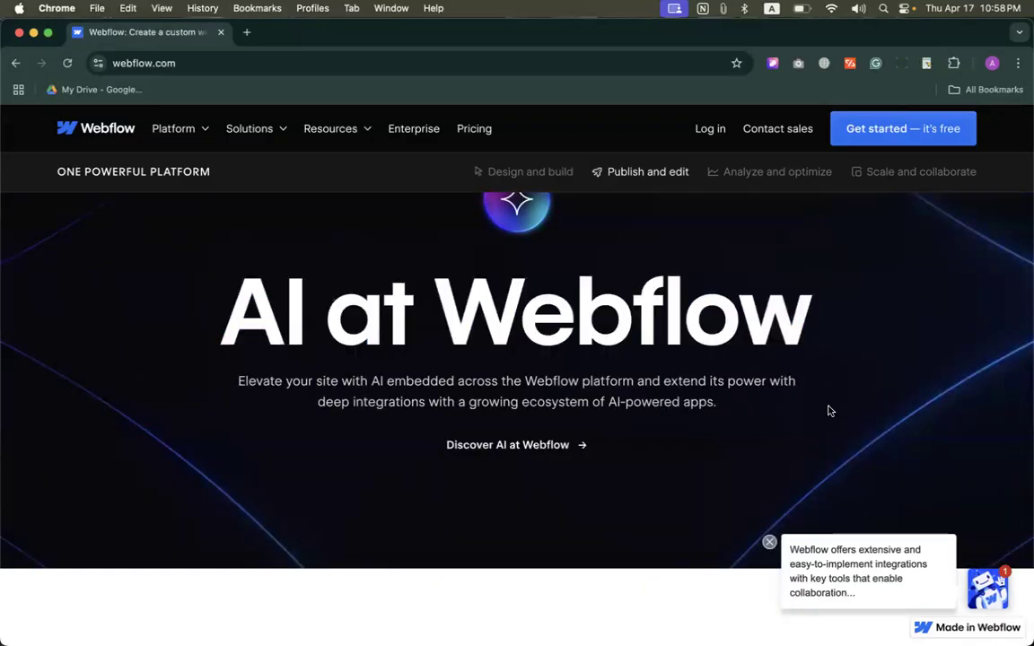
{"action": "scroll", "coordinate": [574, 300], "scroll_direction": "up", "scroll_amount": 2}
{"action": "scroll", "coordinate": [448, 445], "scroll_direction": "down", "scroll_amount": 4}
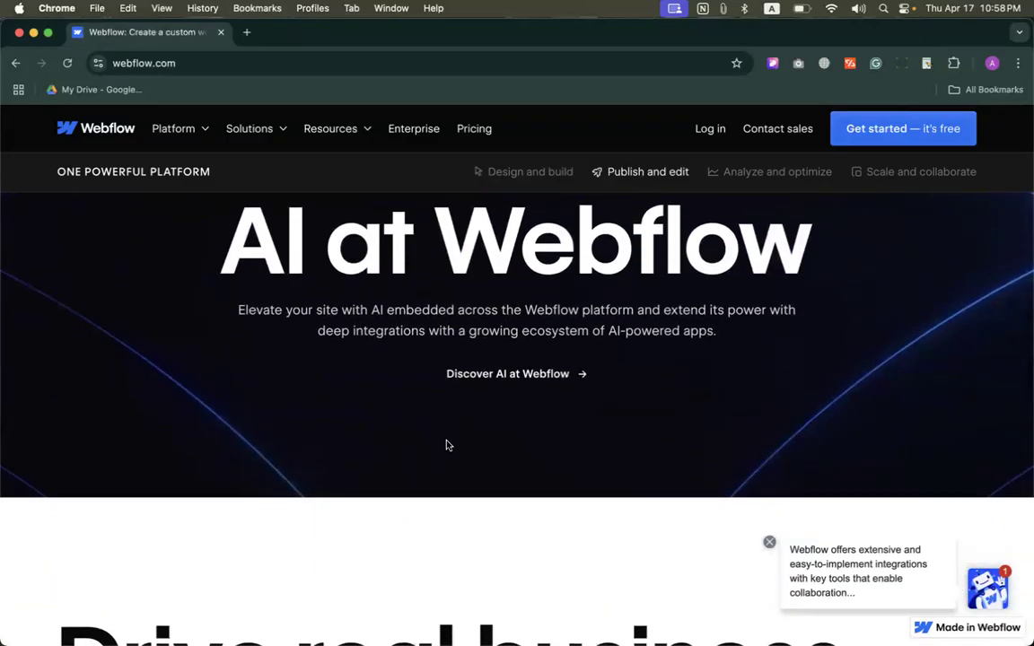
{"action": "scroll", "coordinate": [448, 445], "scroll_direction": "down", "scroll_amount": 6}
{"action": "scroll", "coordinate": [448, 445], "scroll_direction": "up", "scroll_amount": 1}
{"action": "scroll", "coordinate": [448, 445], "scroll_direction": "up", "scroll_amount": 1}
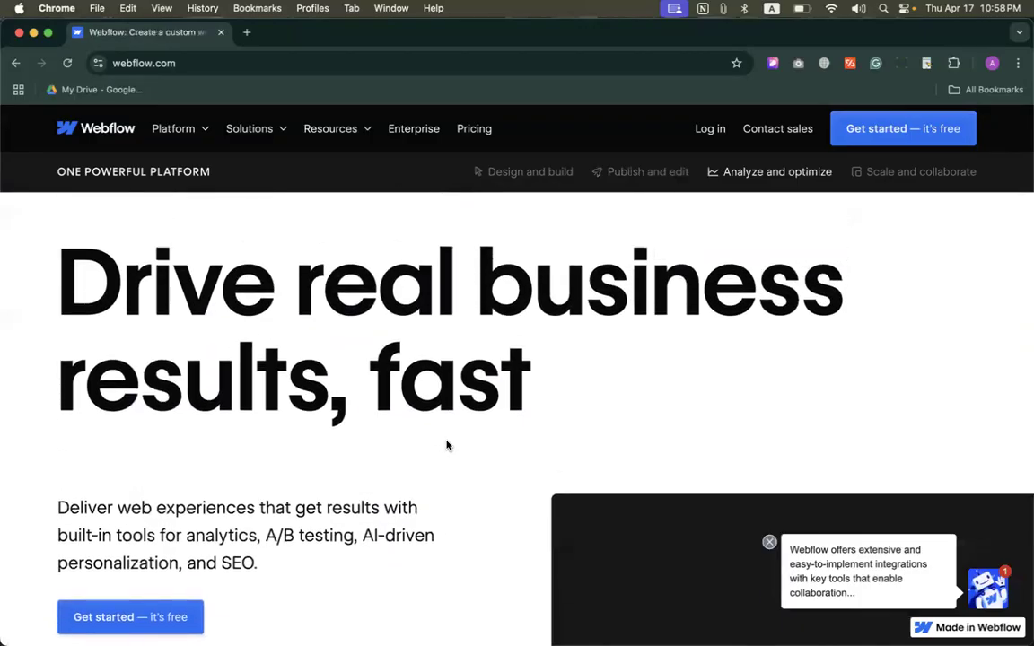
Step: Review the "Scale your site and business" section and the rest of the homepage, then return to its beginning
{"action": "scroll", "coordinate": [461, 366], "scroll_direction": "down", "scroll_amount": 6}
{"action": "scroll", "coordinate": [460, 365], "scroll_direction": "down", "scroll_amount": 8}
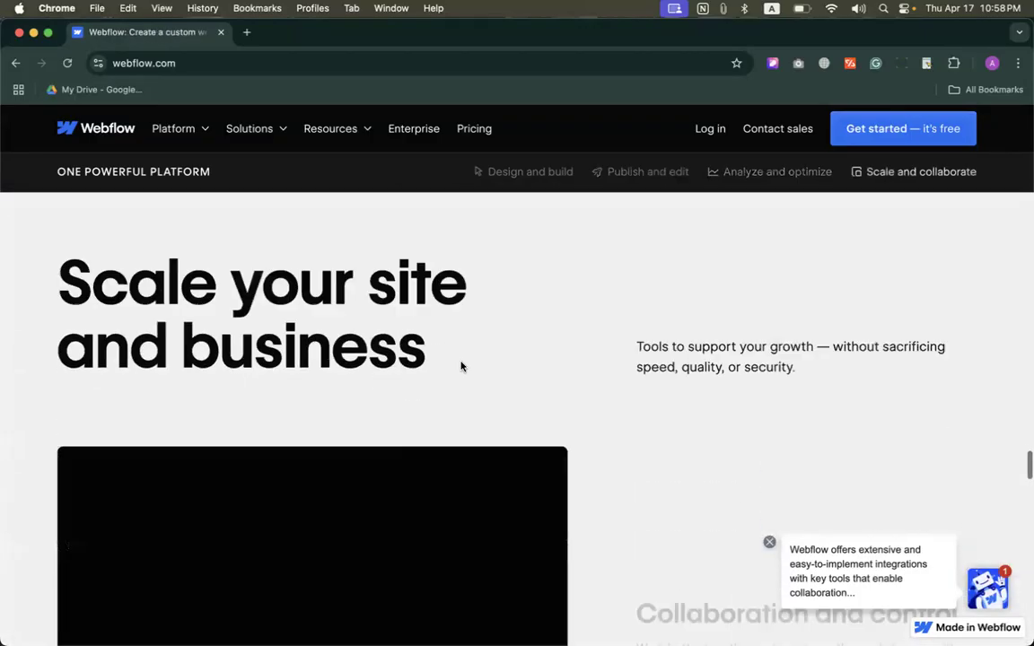
{"action": "scroll", "coordinate": [462, 364], "scroll_direction": "up", "scroll_amount": 2}
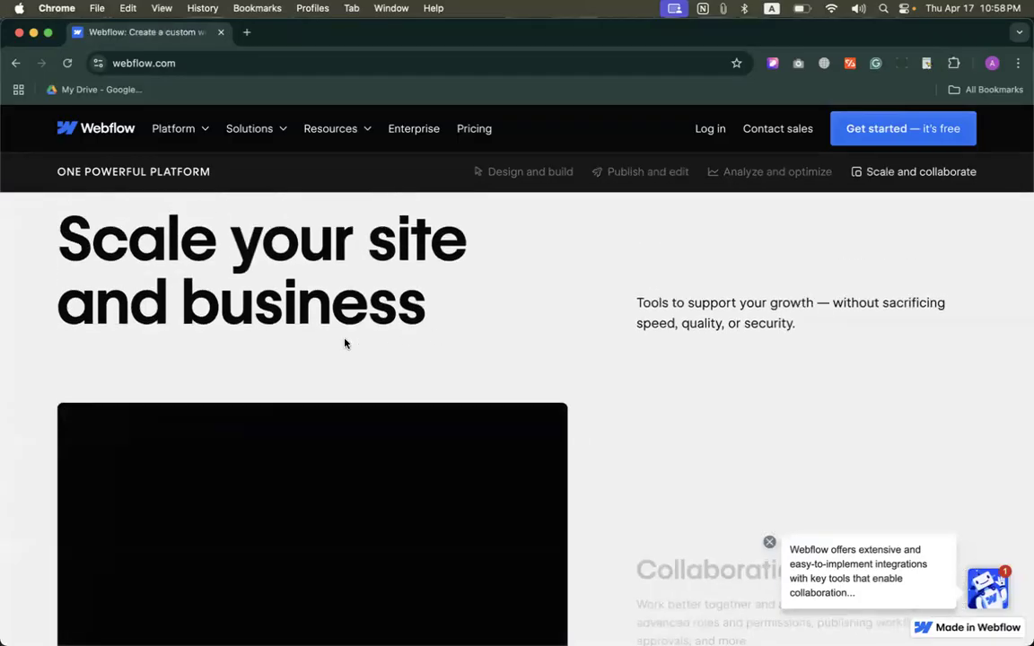
{"action": "scroll", "coordinate": [324, 331], "scroll_direction": "down", "scroll_amount": 12}
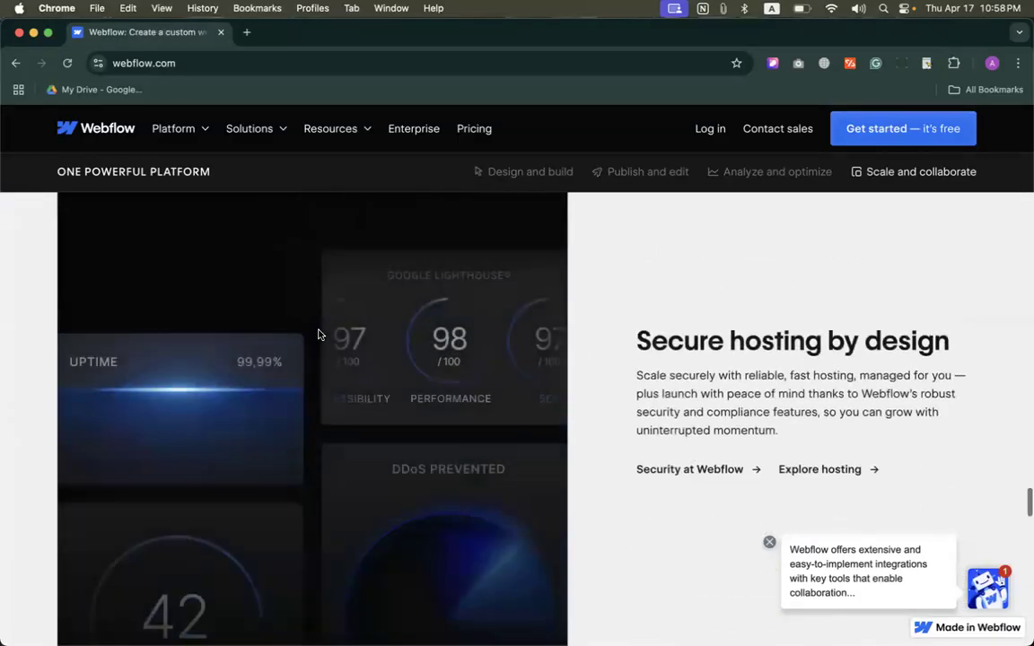
{"action": "scroll", "coordinate": [318, 334], "scroll_direction": "down", "scroll_amount": 15}
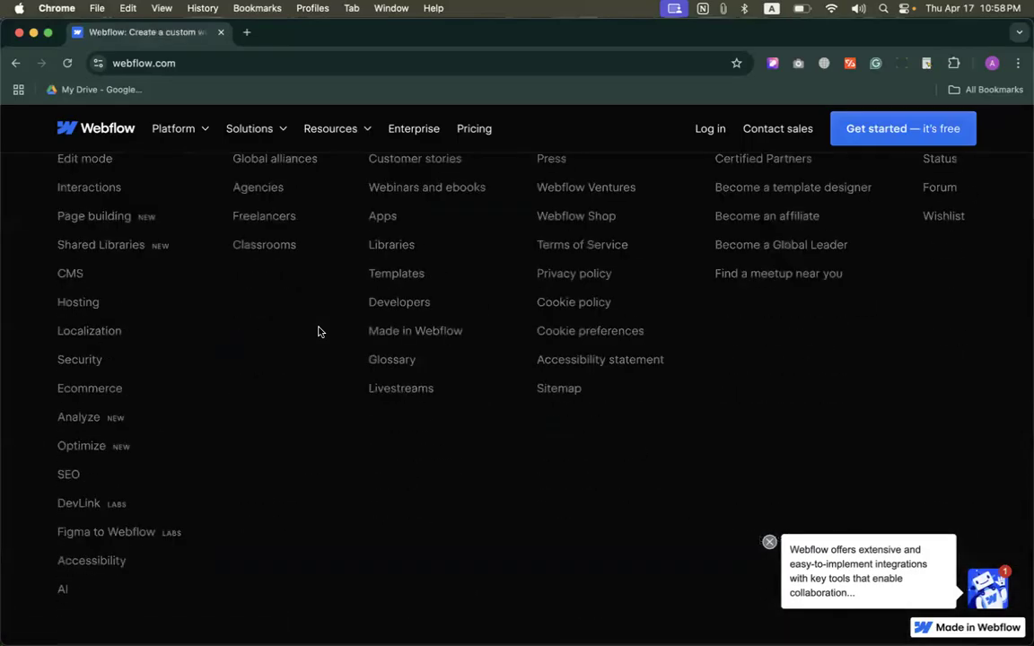
{"action": "scroll", "coordinate": [318, 332], "scroll_direction": "up", "scroll_amount": 20}
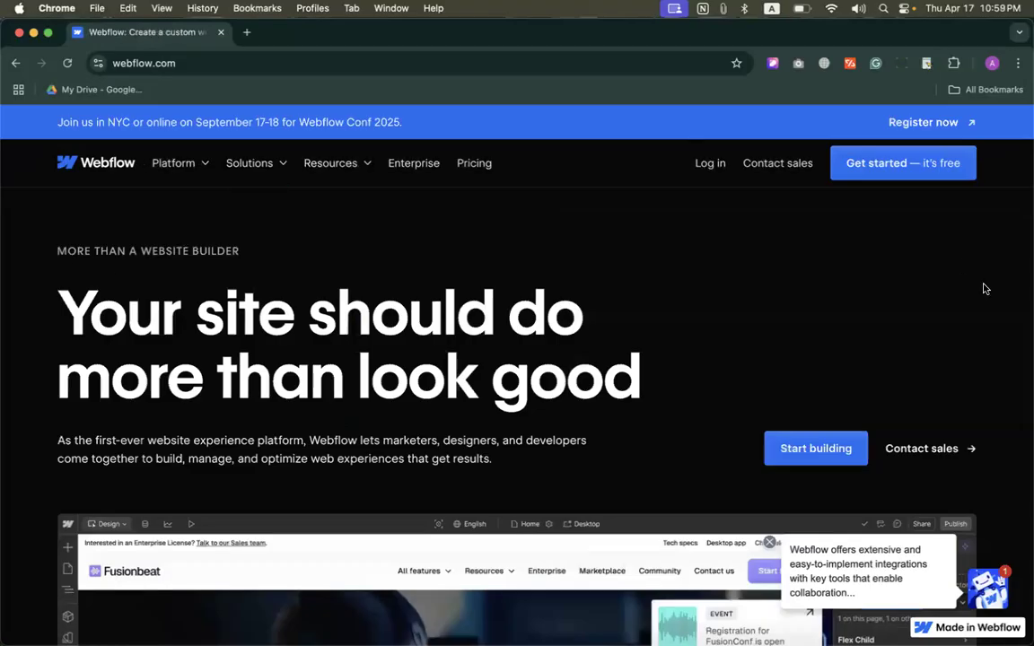
Step: Open the Webflow pricing page in a new browser tab and examine the Starter site plan
{"action": "left_click", "coordinate": [480, 165], "text": "super"}
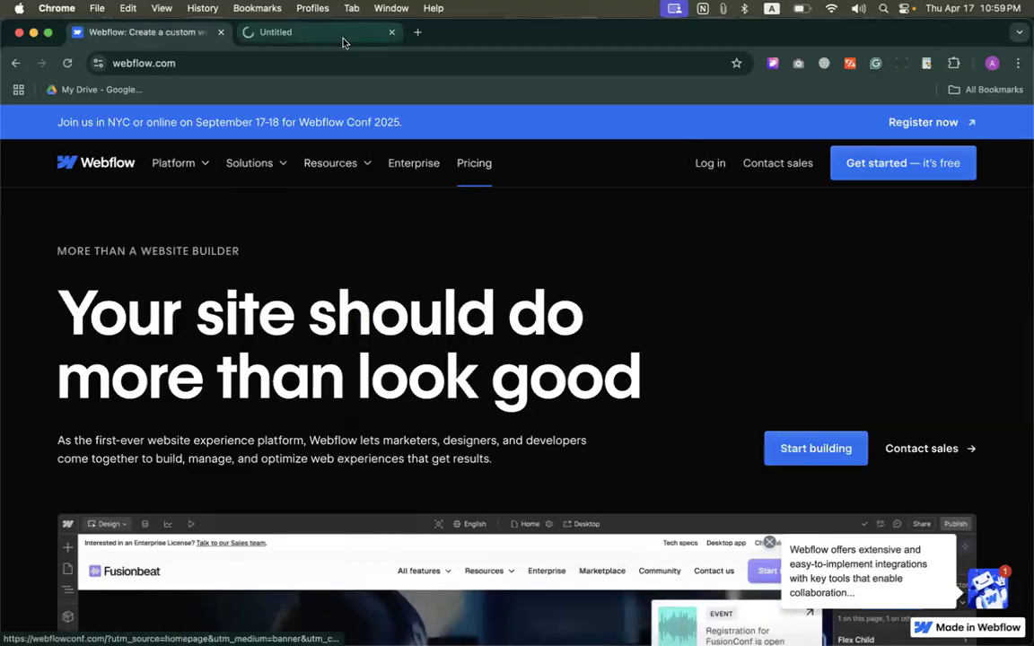
{"action": "left_click", "coordinate": [323, 33]}
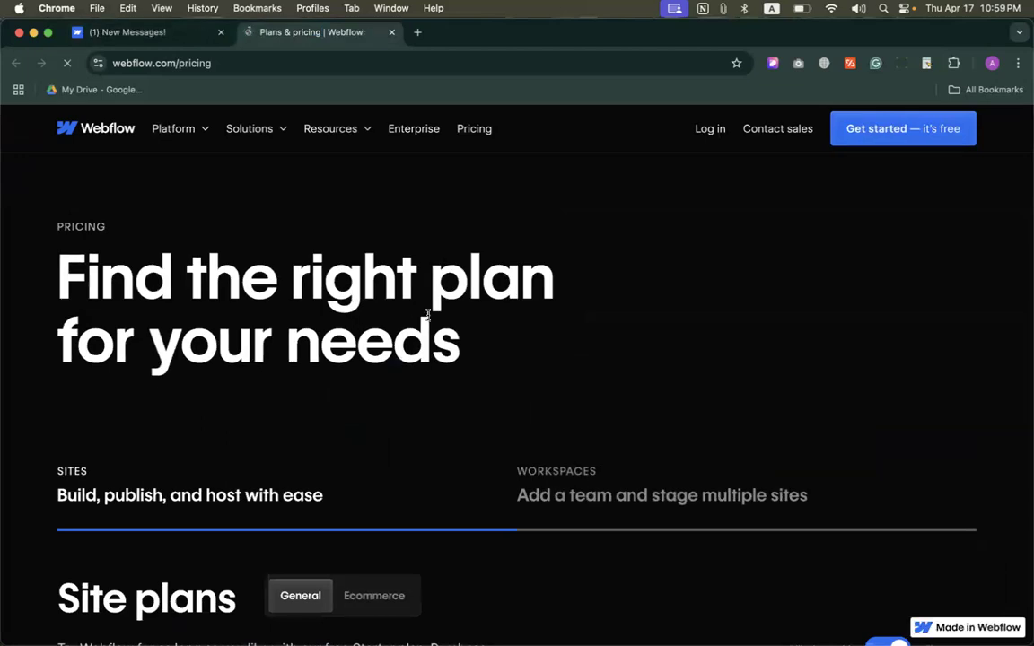
{"action": "scroll", "coordinate": [420, 358], "scroll_direction": "down", "scroll_amount": 5}
{"action": "left_click_drag", "start_coordinate": [66, 329], "coordinate": [158, 330]}
{"action": "left_click", "coordinate": [101, 311]}
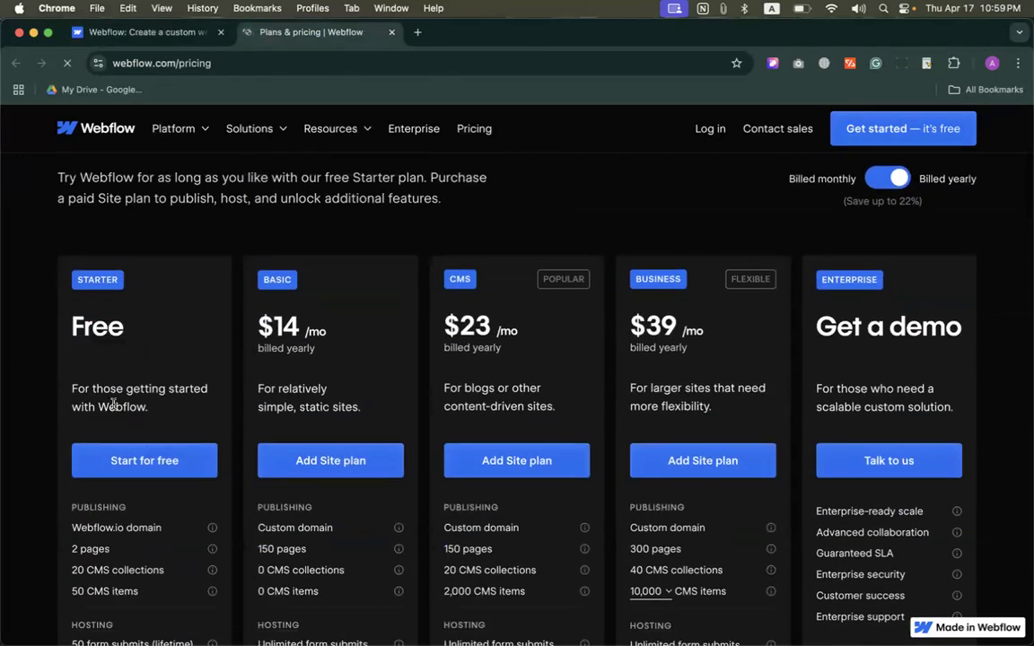
Step: Examine the yearly-billed prices of the Basic and CMS site plans
{"action": "left_click_drag", "start_coordinate": [257, 333], "coordinate": [346, 350]}
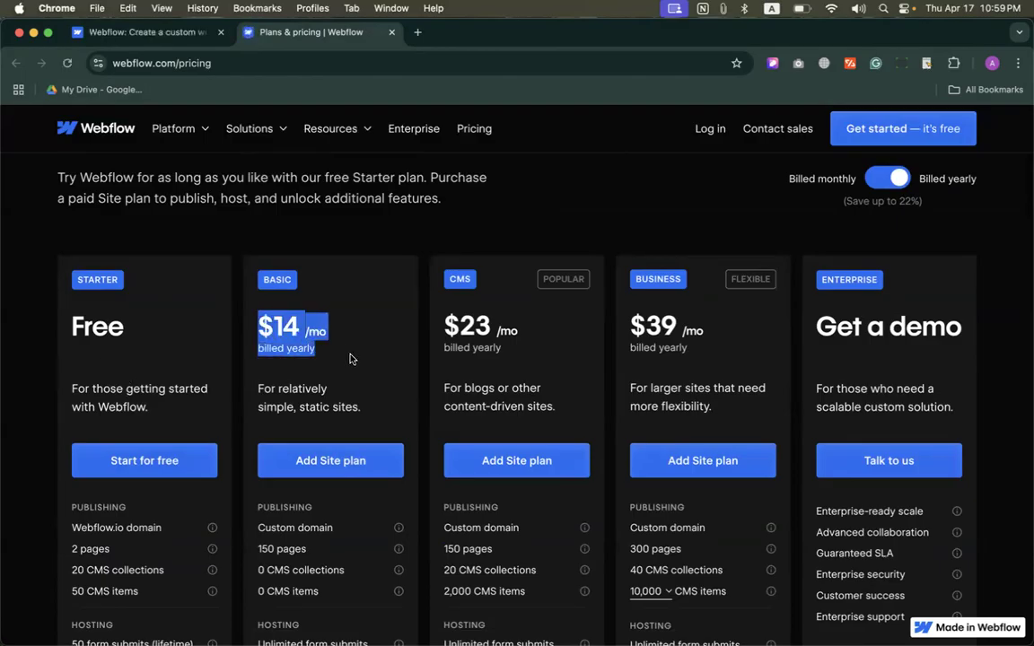
{"action": "scroll", "coordinate": [357, 355], "scroll_direction": "down", "scroll_amount": 2}
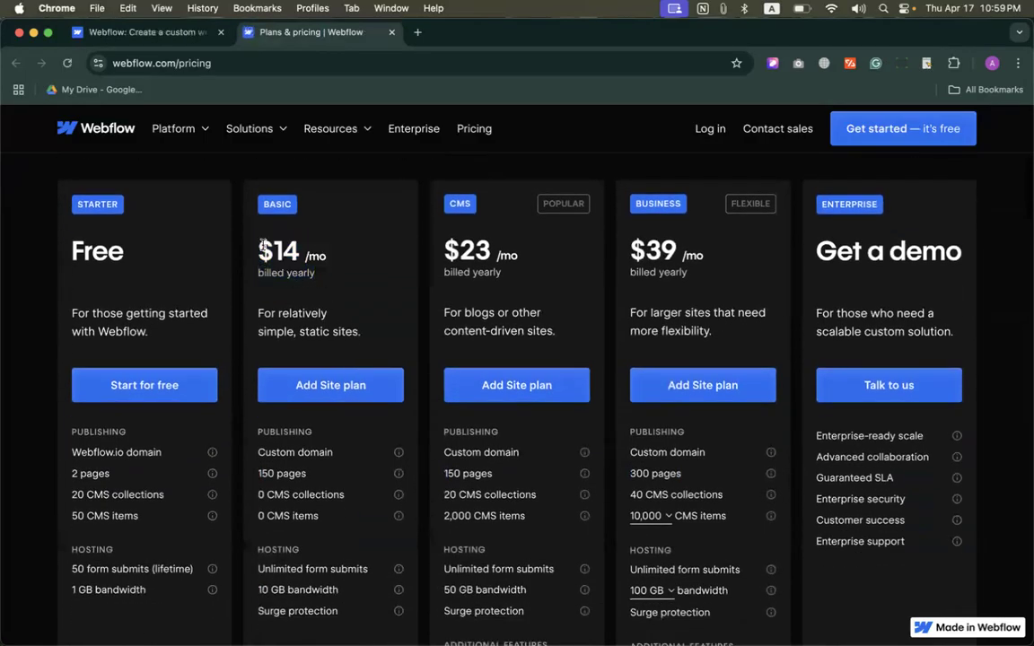
{"action": "left_click", "coordinate": [412, 291]}
{"action": "left_click_drag", "start_coordinate": [400, 226], "coordinate": [530, 285]}
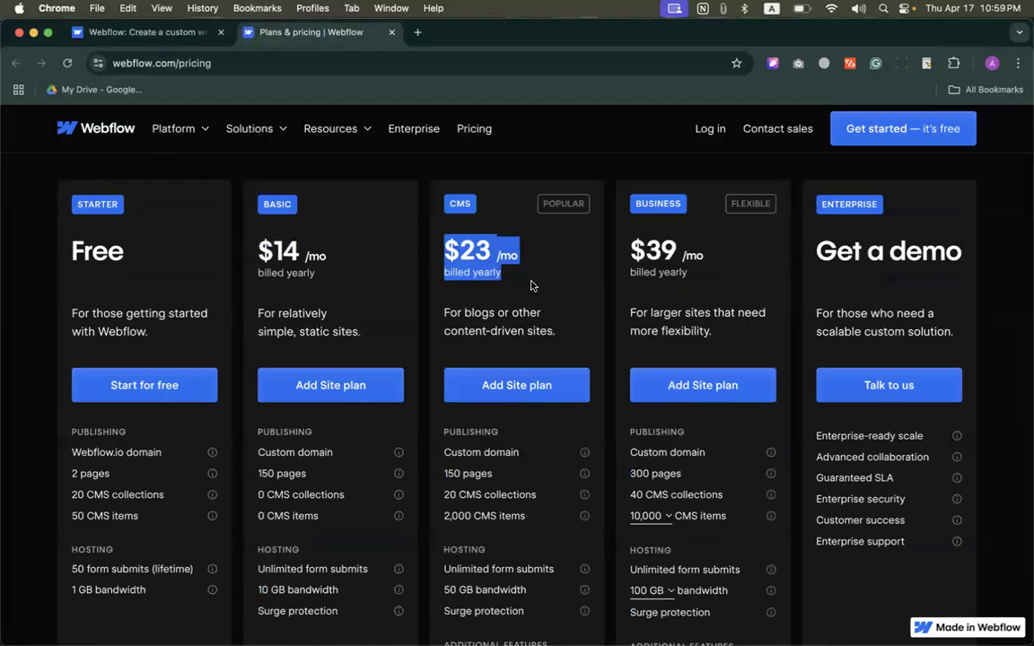
Step: Point out the CMS site plan's monthly price once more in the plan comparison
{"action": "left_click", "coordinate": [519, 216]}
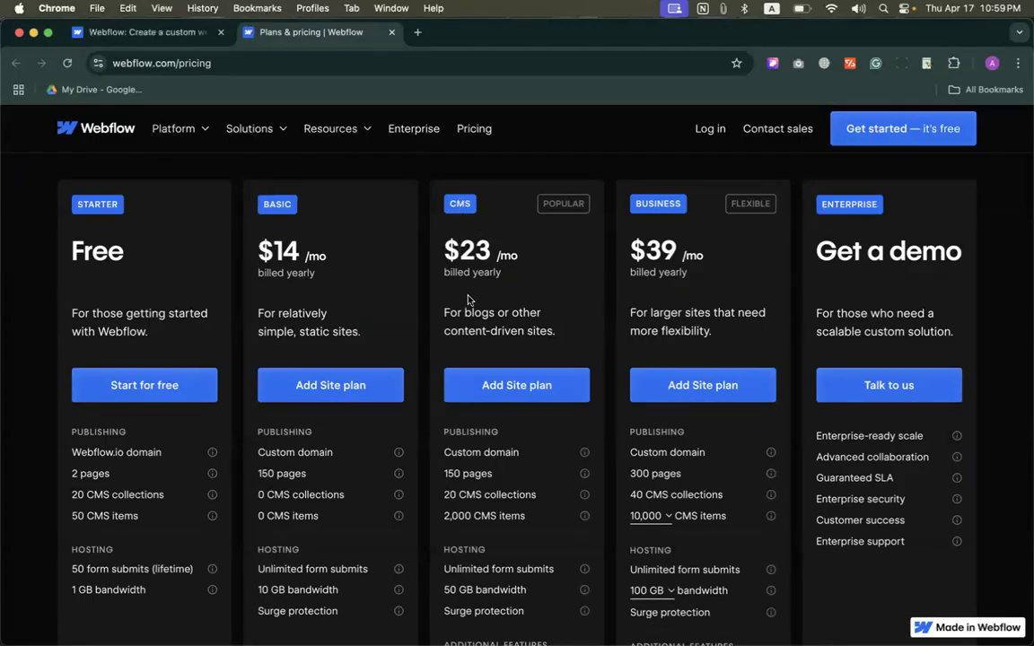
{"action": "left_click_drag", "start_coordinate": [448, 254], "coordinate": [530, 283]}
{"action": "left_click", "coordinate": [523, 262]}
Step: Open the free account sign-up form from the beginning of the pricing page
{"action": "scroll", "coordinate": [485, 274], "scroll_direction": "up", "scroll_amount": 2}
{"action": "scroll", "coordinate": [550, 281], "scroll_direction": "up", "scroll_amount": 5}
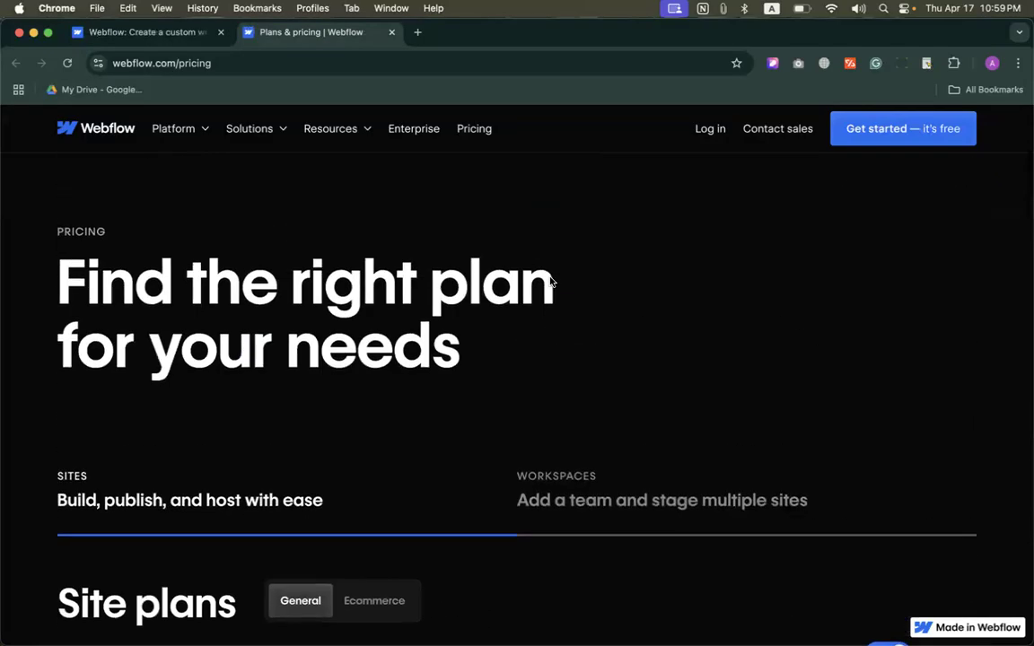
{"action": "left_click", "coordinate": [896, 131]}
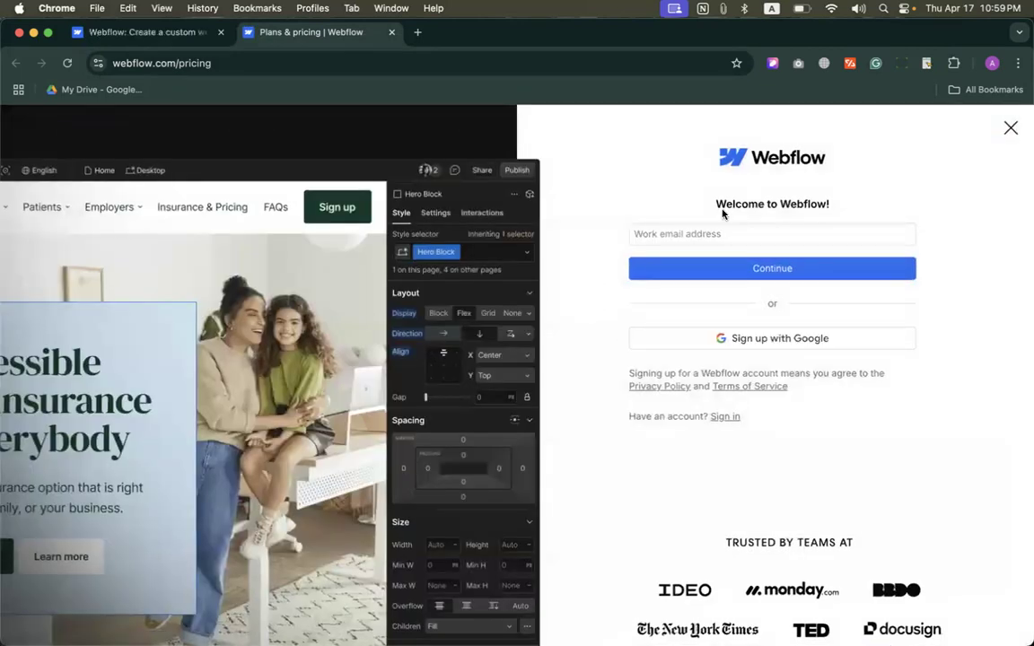
{"action": "left_click", "coordinate": [690, 233]}
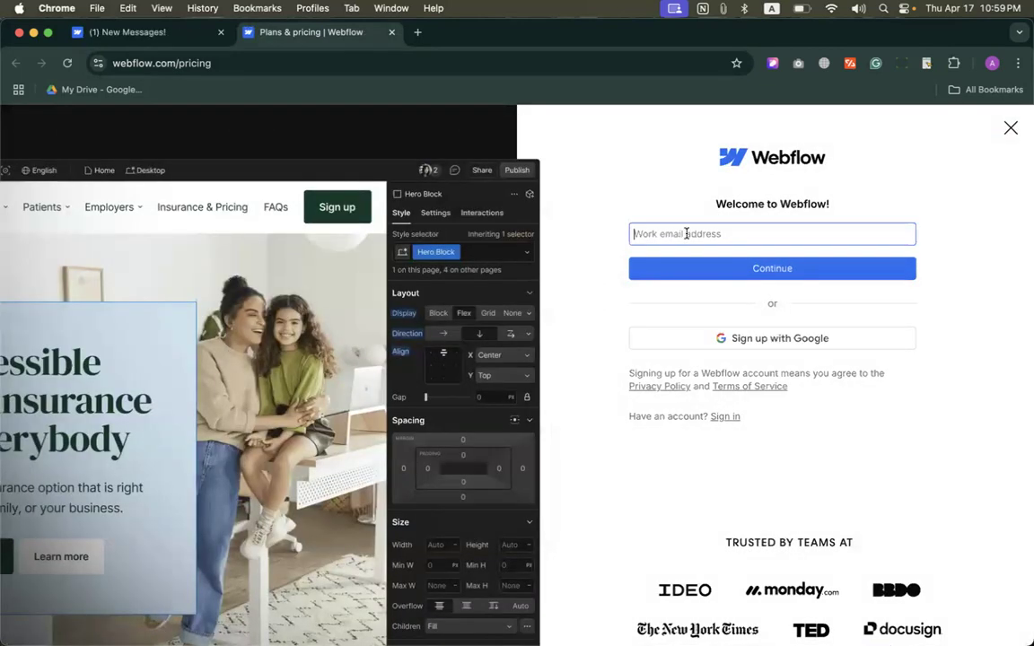
Step: Copy the signed-in Google account's e-mail address from its account card in a new browser tab
{"action": "left_click", "coordinate": [419, 32]}
{"action": "left_click", "coordinate": [1001, 130]}
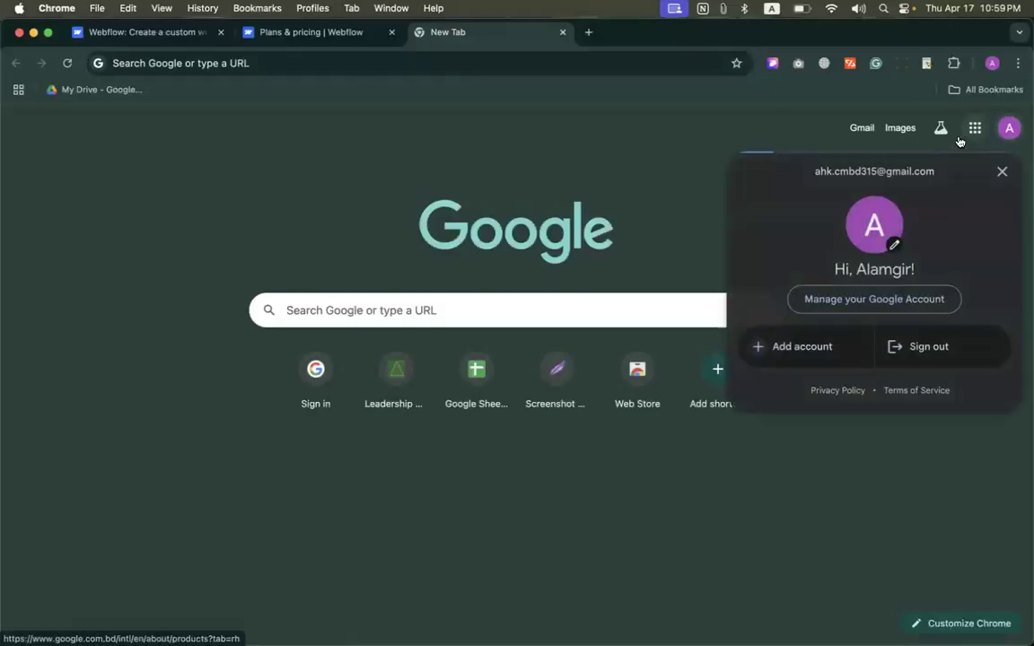
{"action": "triple_click", "coordinate": [857, 170]}
{"action": "right_click", "coordinate": [862, 171]}
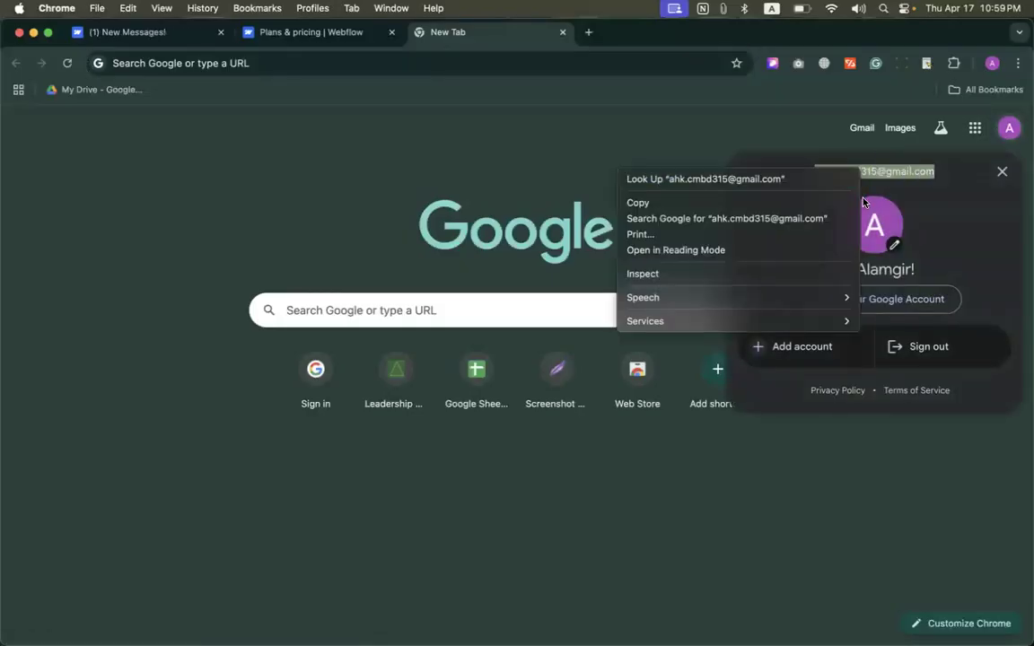
{"action": "left_click", "coordinate": [781, 203]}
Step: Paste the copied e-mail address into the Webflow sign-up form's work email field and continue
{"action": "left_click", "coordinate": [311, 31]}
{"action": "right_click", "coordinate": [645, 232]}
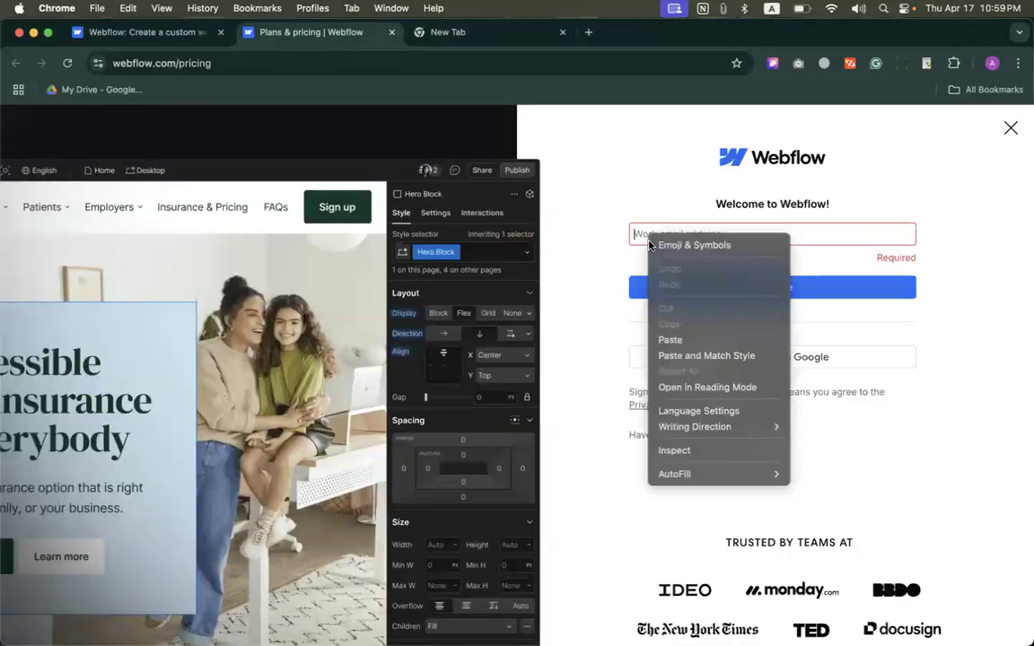
{"action": "left_click", "coordinate": [707, 337]}
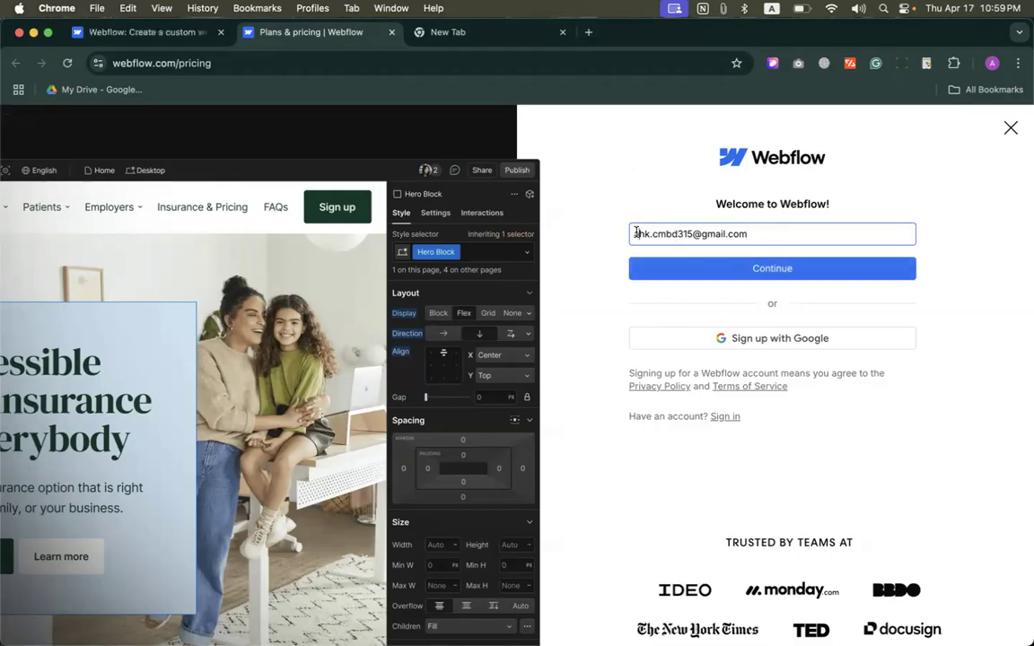
{"action": "left_click_drag", "start_coordinate": [634, 234], "coordinate": [819, 239]}
{"action": "left_click", "coordinate": [623, 177]}
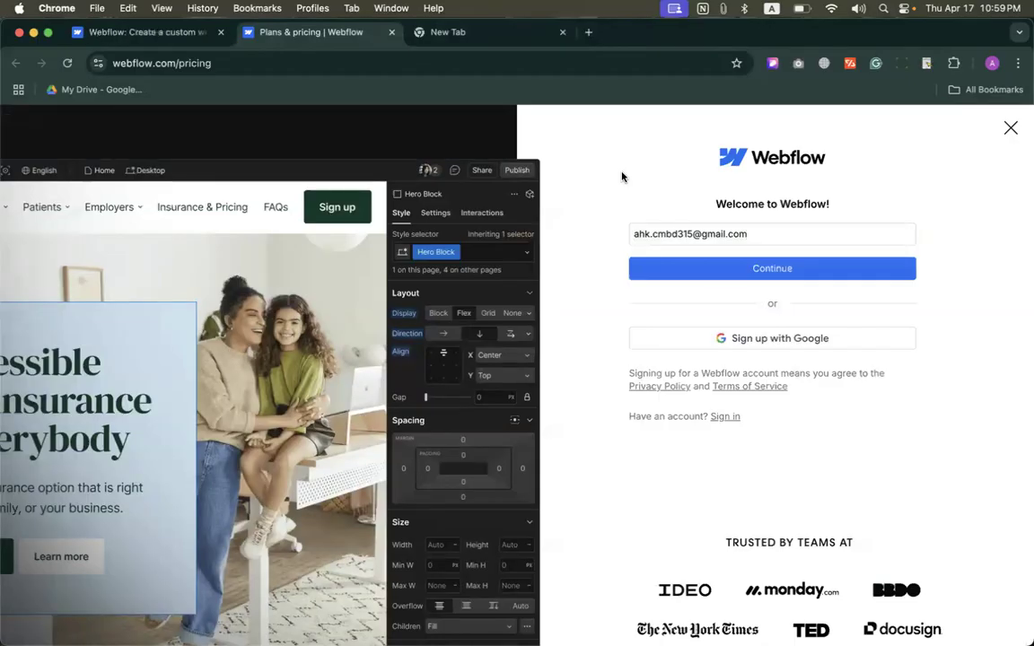
{"action": "left_click", "coordinate": [744, 271]}
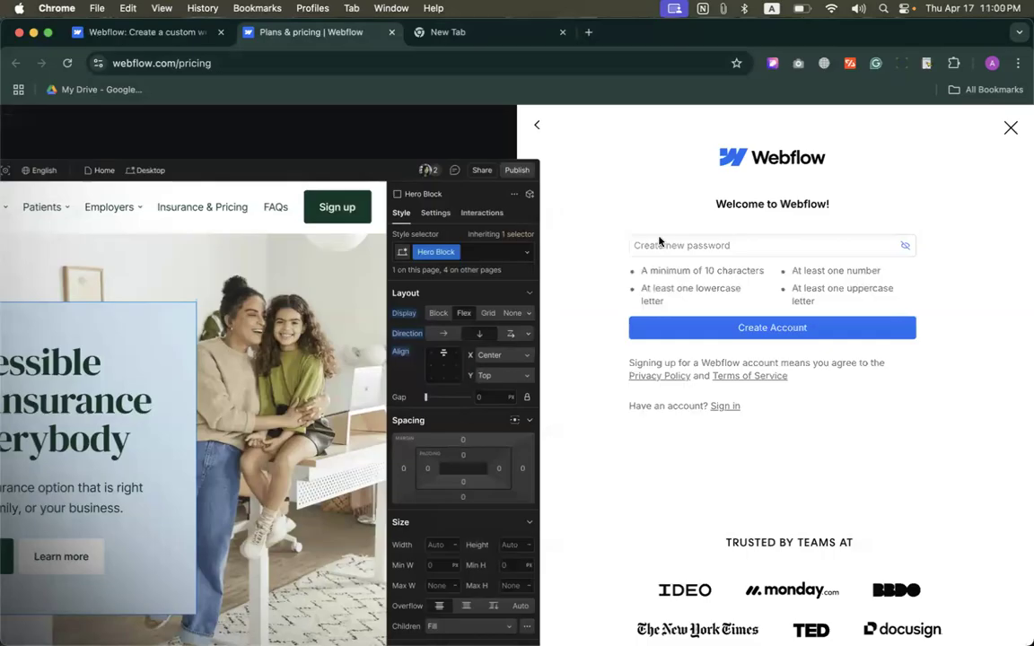
Step: Decline the strong password suggested by Google Password Manager so that an own one can be chosen
{"action": "left_click", "coordinate": [634, 245]}
{"action": "left_click", "coordinate": [656, 195]}
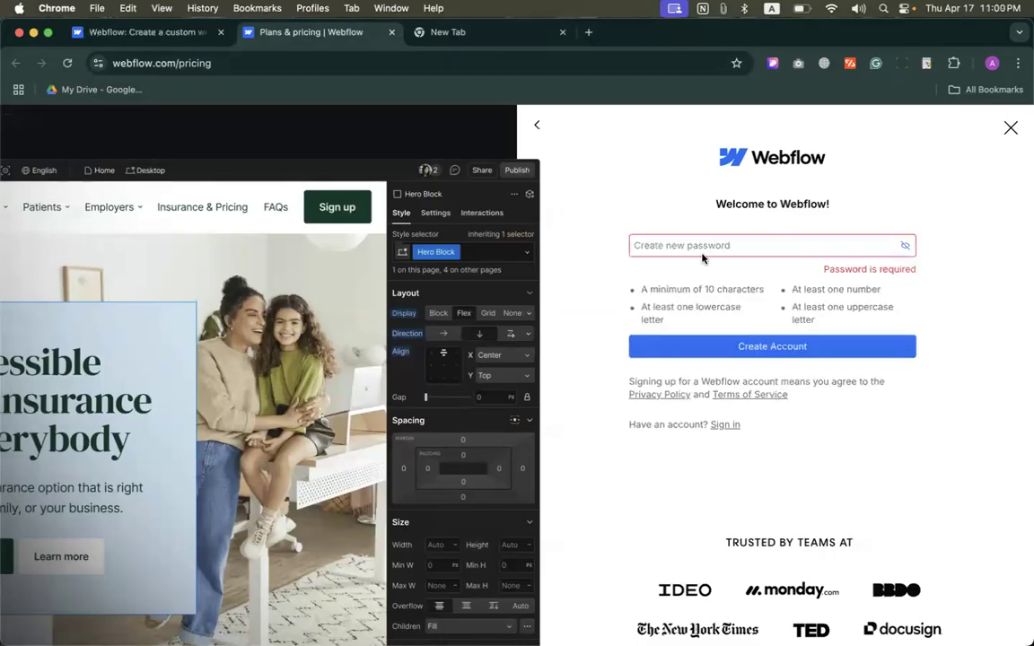
{"action": "left_click", "coordinate": [633, 241]}
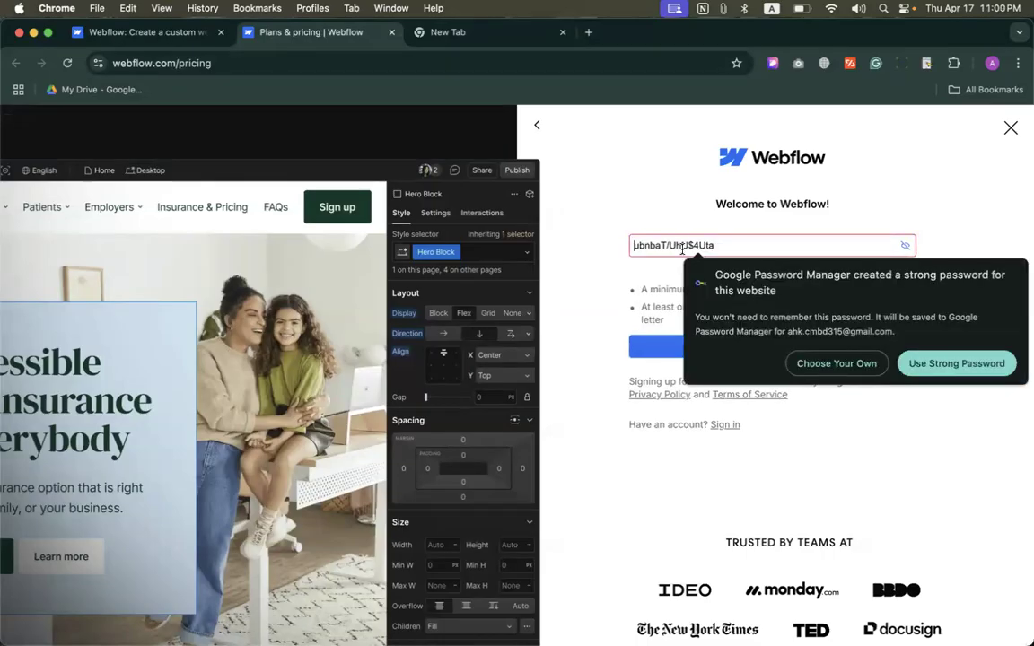
{"action": "left_click", "coordinate": [799, 363]}
{"action": "left_click", "coordinate": [683, 249]}
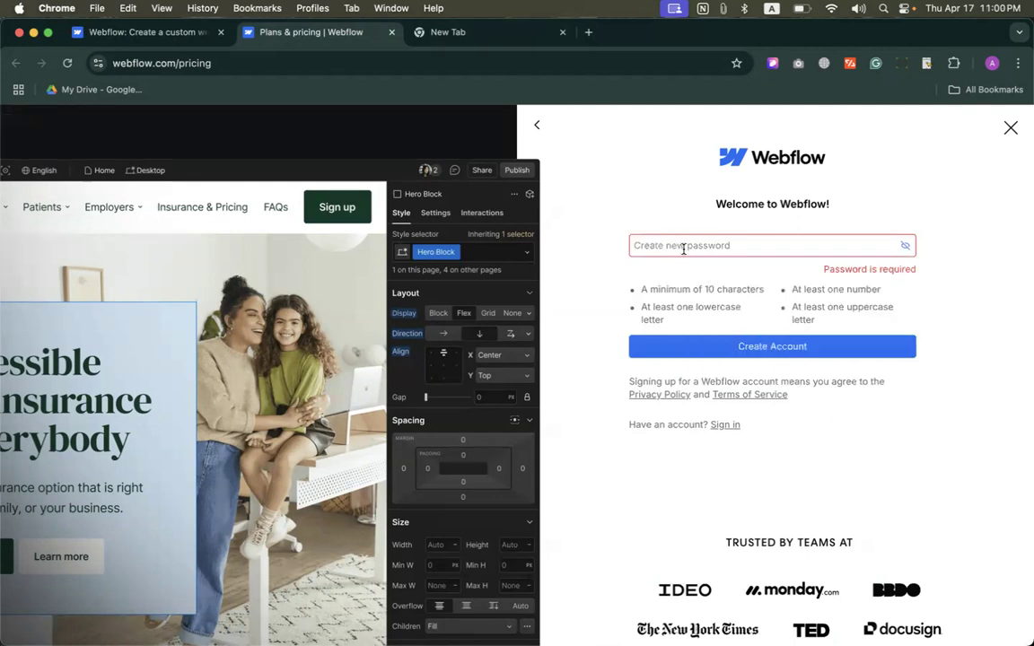
Step: Create the account with a self-chosen password and save the login in the browser
{"action": "type", "text": "1•••"}
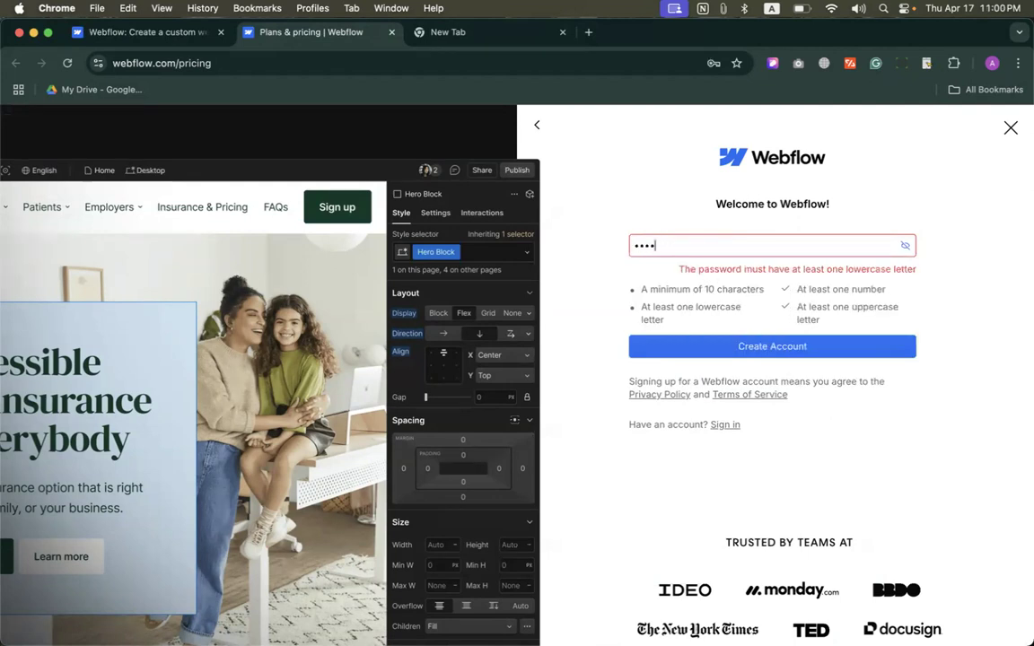
{"action": "type", "text": "•••••"}
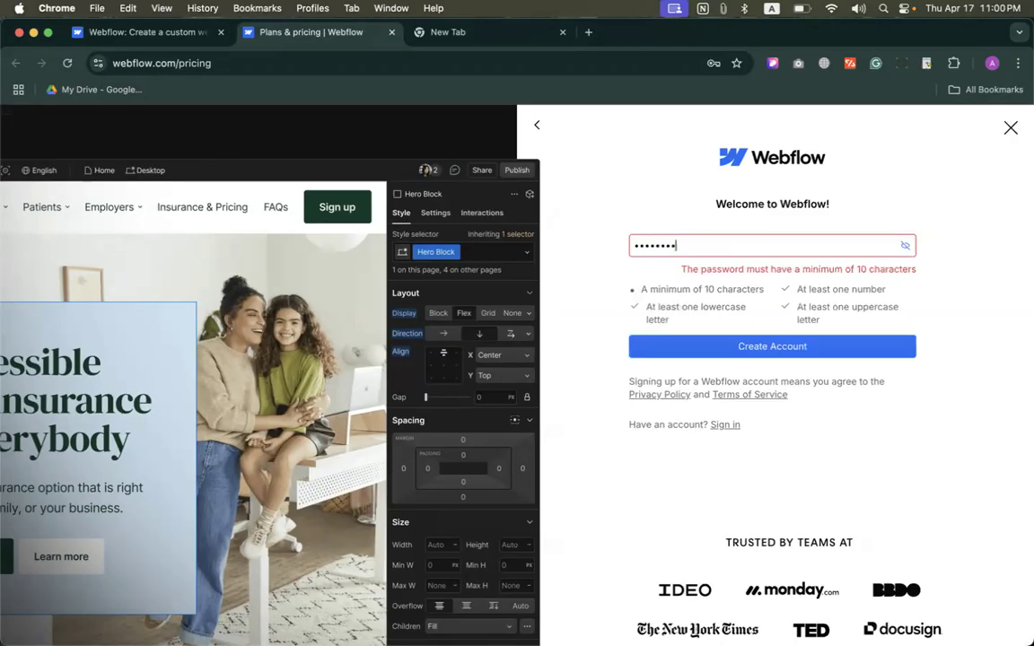
{"action": "type", "text": "•"}
{"action": "key", "text": "Return"}
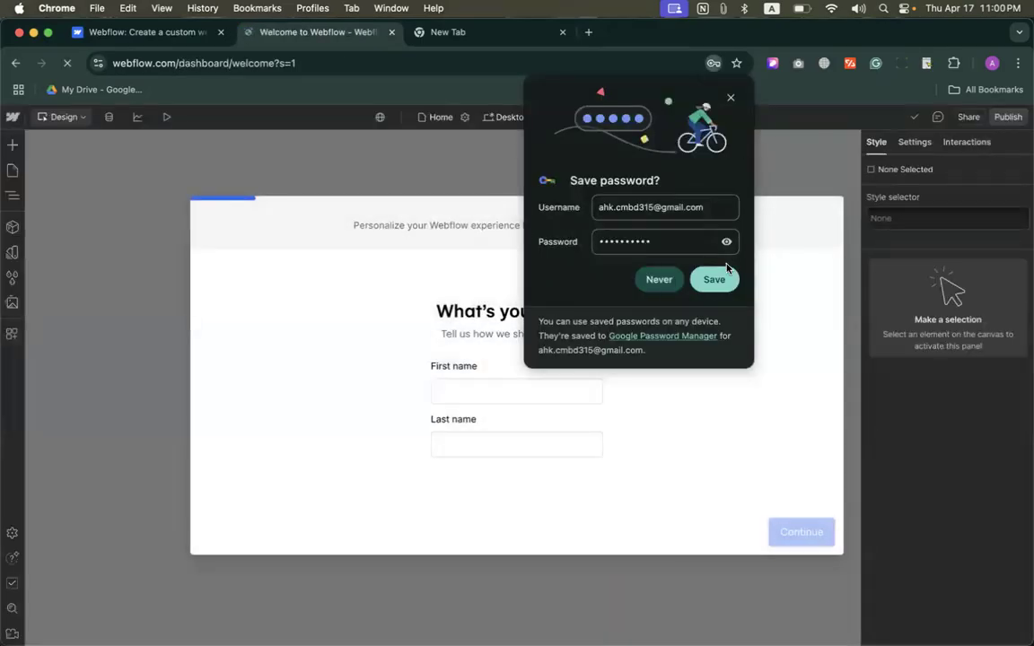
{"action": "left_click", "coordinate": [723, 279]}
{"action": "left_click", "coordinate": [730, 97]}
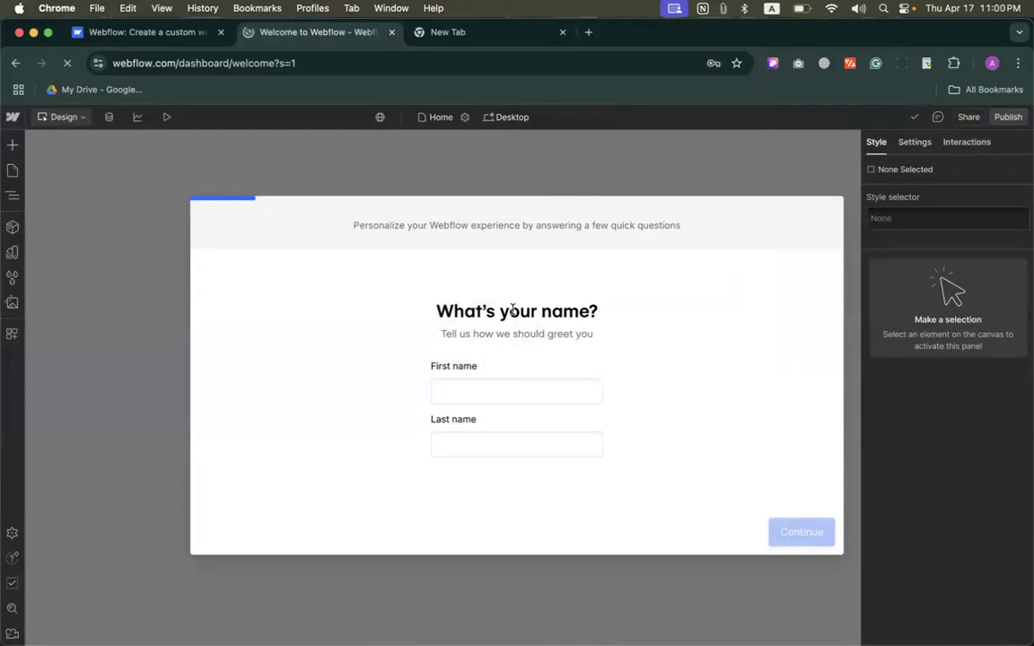
Step: Enter the account holder's first and last name in the welcome questionnaire and continue
{"action": "left_click", "coordinate": [479, 389]}
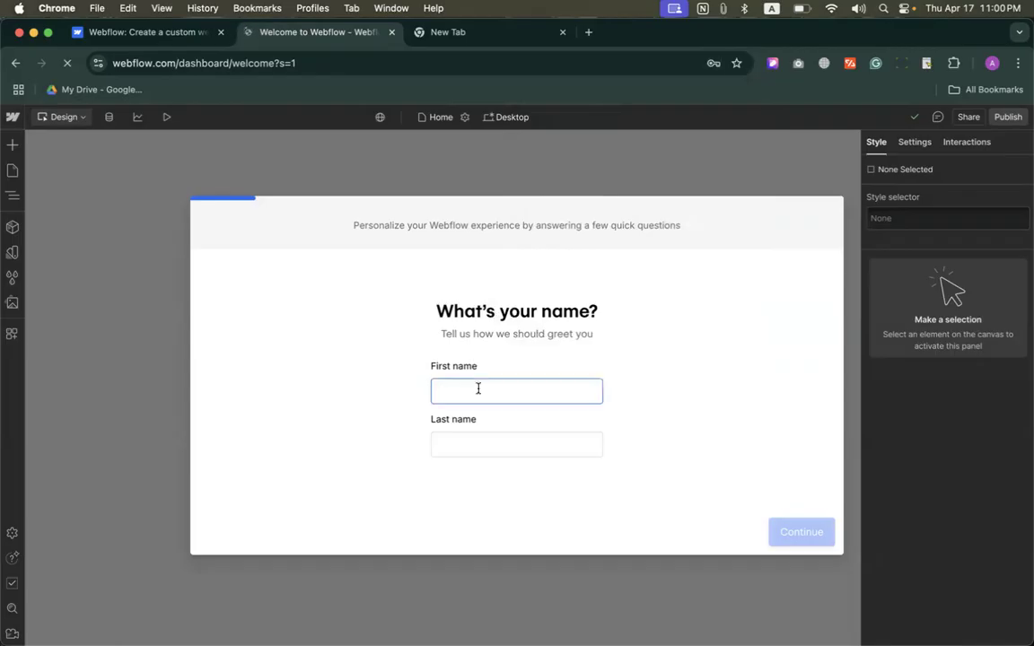
{"action": "type", "text": "Alamgir"}
{"action": "key", "text": "Tab"}
{"action": "type", "text": "H Kobir"}
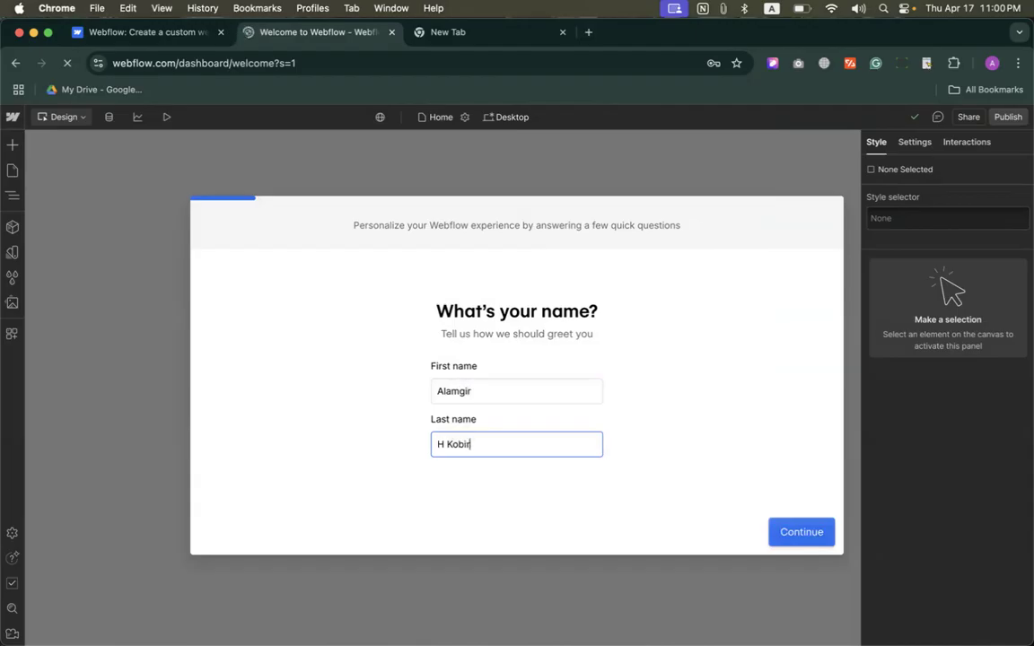
{"action": "left_click", "coordinate": [812, 537]}
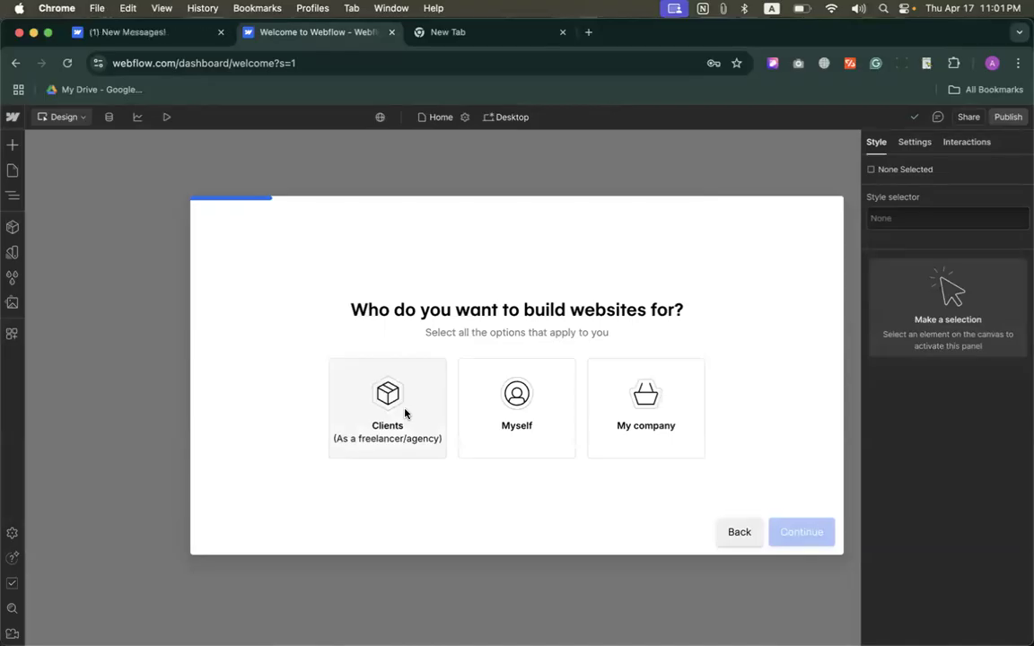
Step: Complete the questionnaire with Clients as the audience, As a freelancer as the working style and Business site as the site type
{"action": "left_click", "coordinate": [398, 431]}
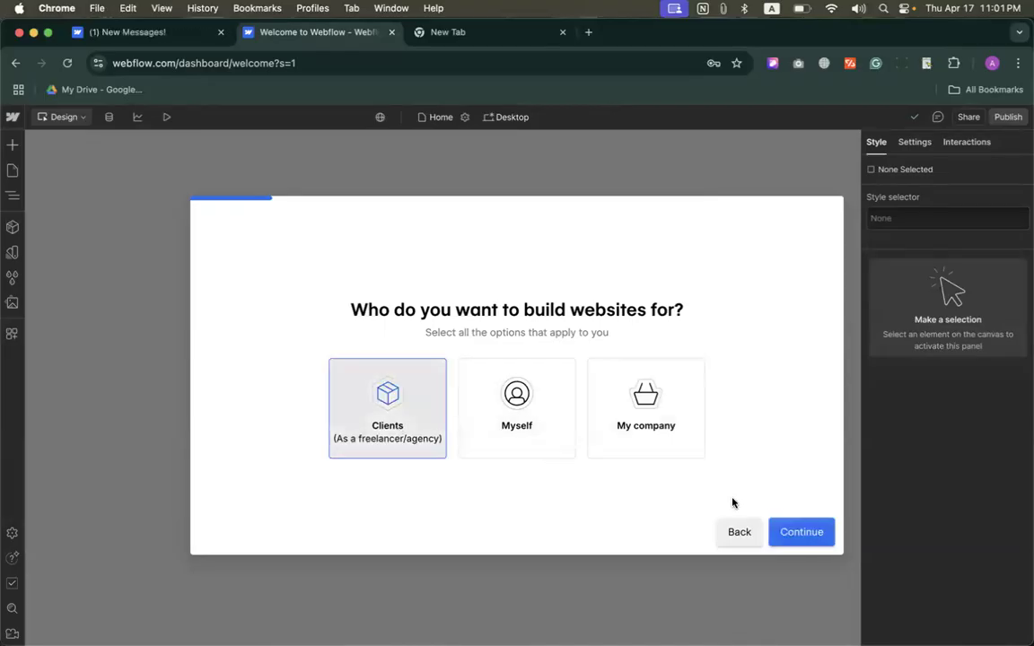
{"action": "left_click", "coordinate": [794, 537]}
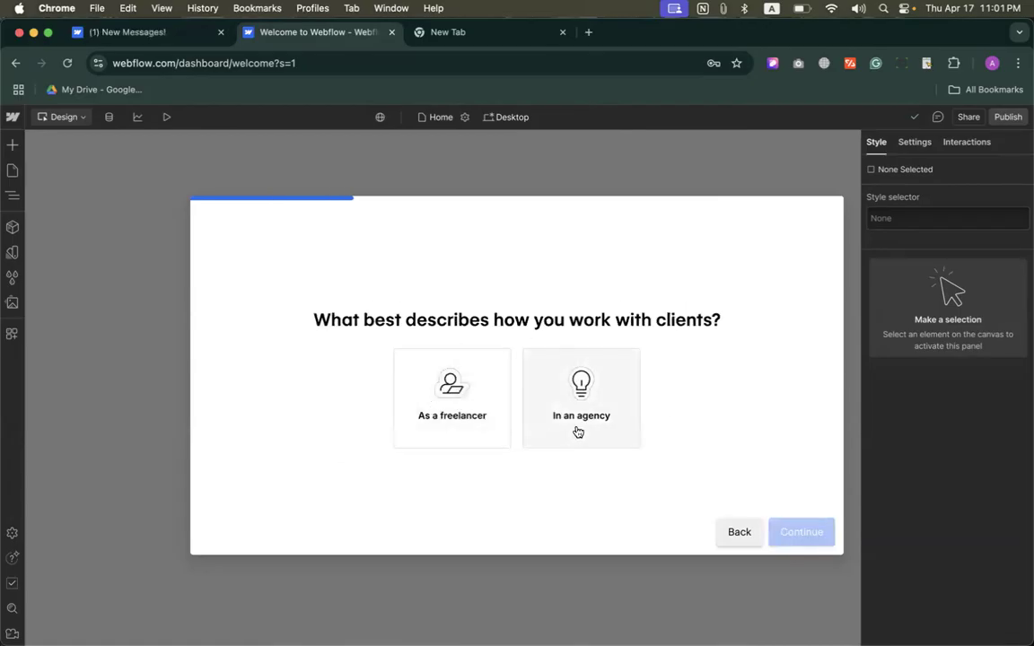
{"action": "left_click", "coordinate": [482, 401]}
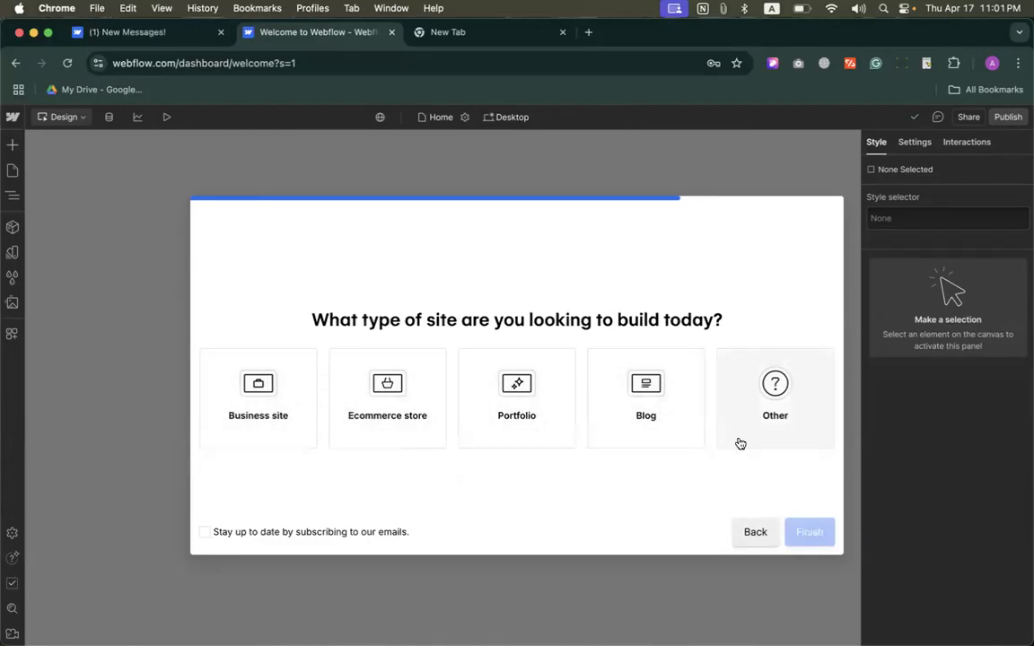
{"action": "left_click", "coordinate": [305, 413]}
{"action": "left_click", "coordinate": [792, 528]}
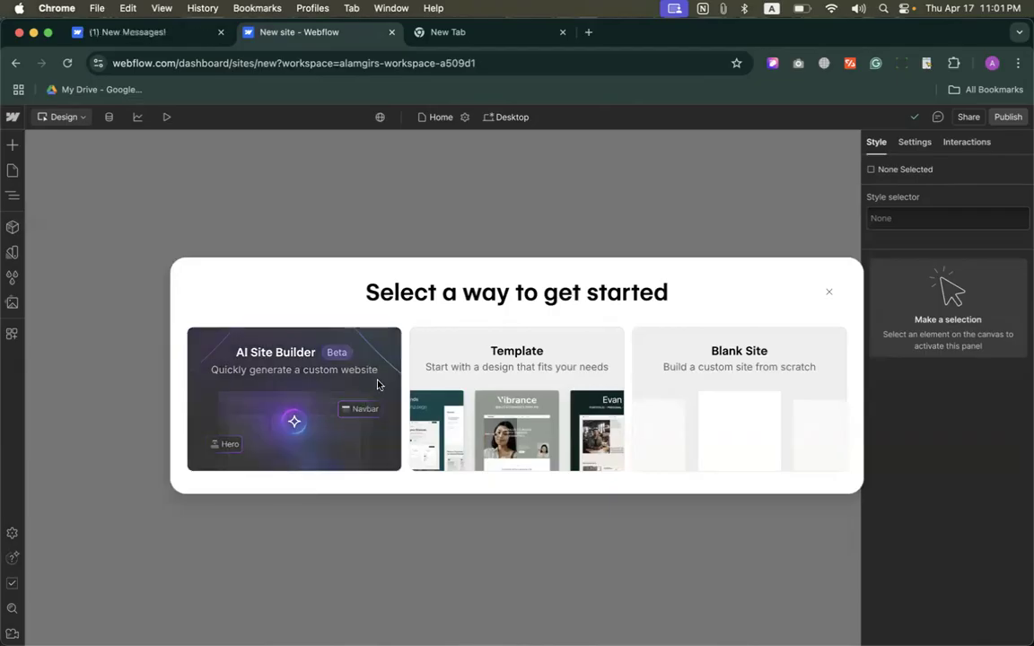
Step: Close the Webflow homepage's browser tab and choose Blank Site as the way to get started
{"action": "left_click_drag", "start_coordinate": [369, 295], "coordinate": [685, 295]}
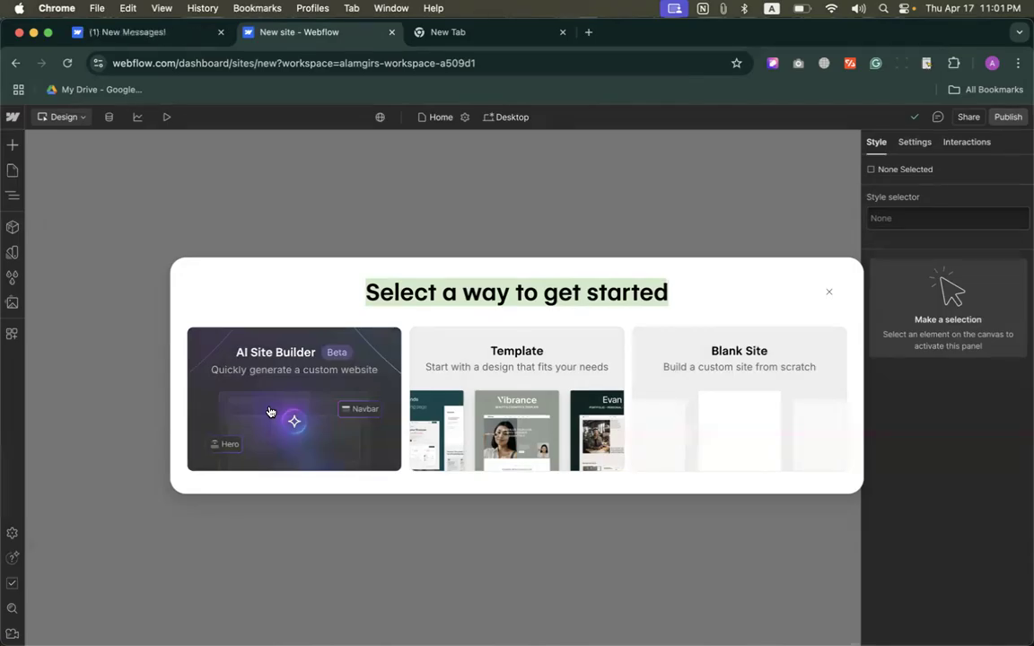
{"action": "left_click", "coordinate": [221, 32]}
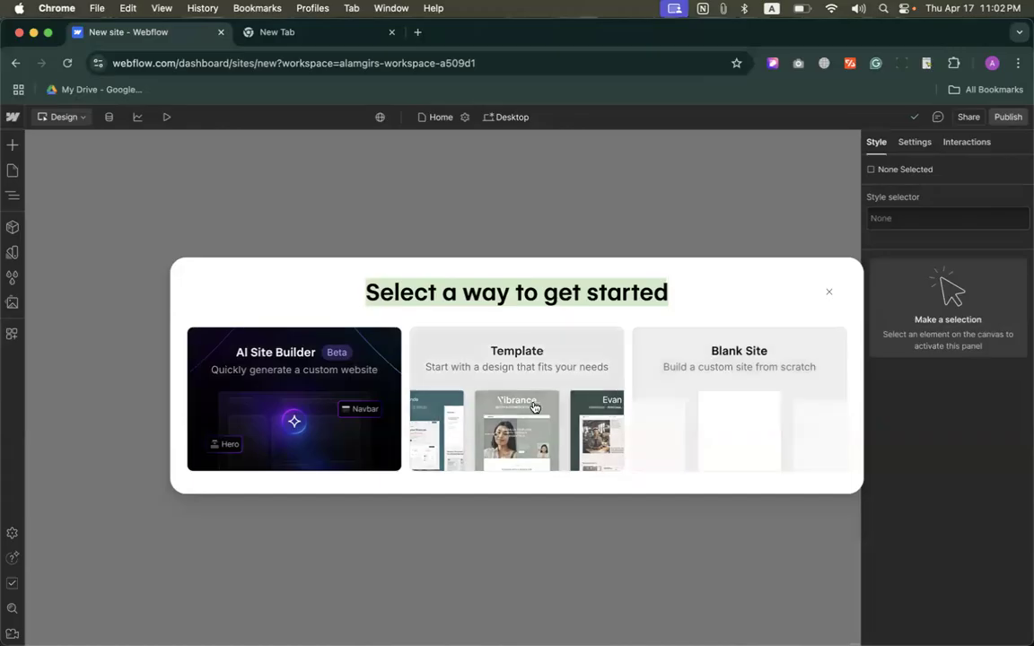
{"action": "left_click", "coordinate": [738, 383]}
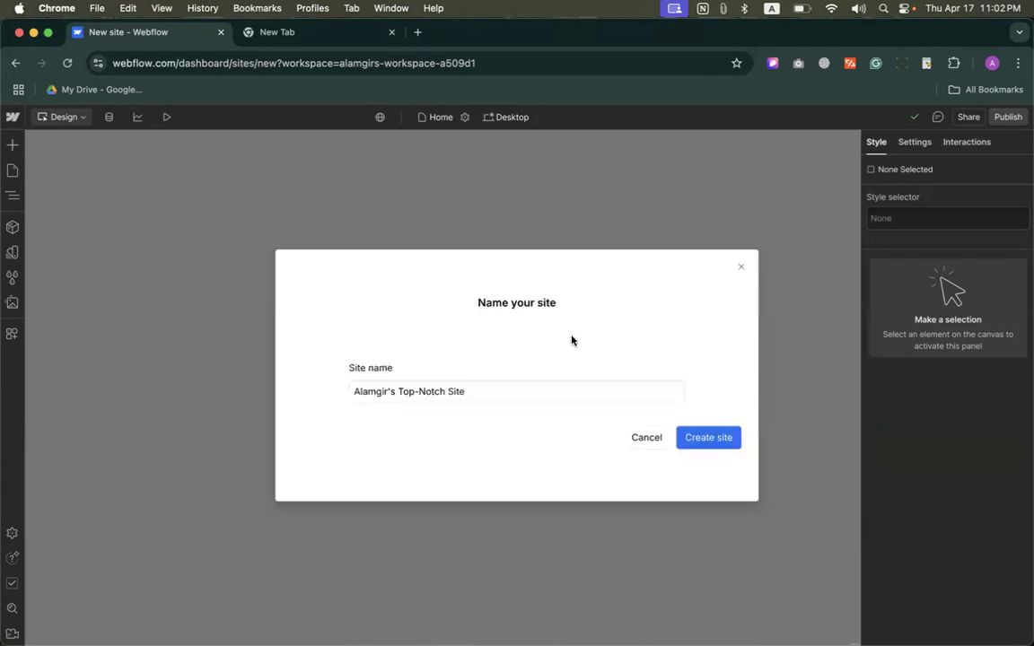
Step: Create the blank site with the name cmbd315 and collapse the Get started checklist in the Designer
{"action": "left_click", "coordinate": [497, 388]}
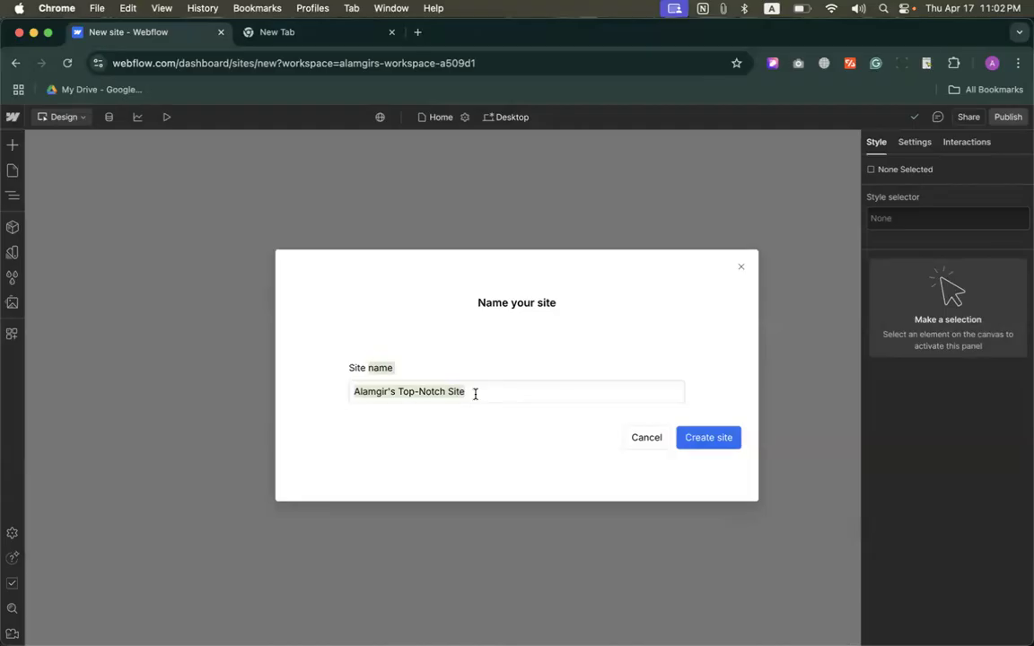
{"action": "type", "text": "cmbd2"}
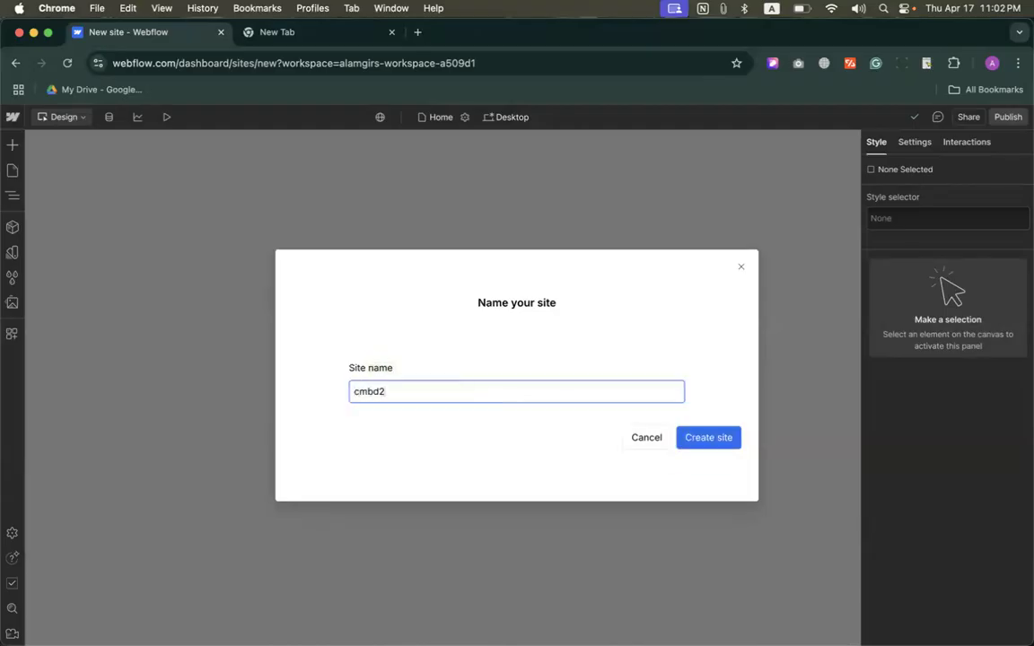
{"action": "key", "text": "BackSpace"}
{"action": "type", "text": "315"}
{"action": "left_click", "coordinate": [702, 440]}
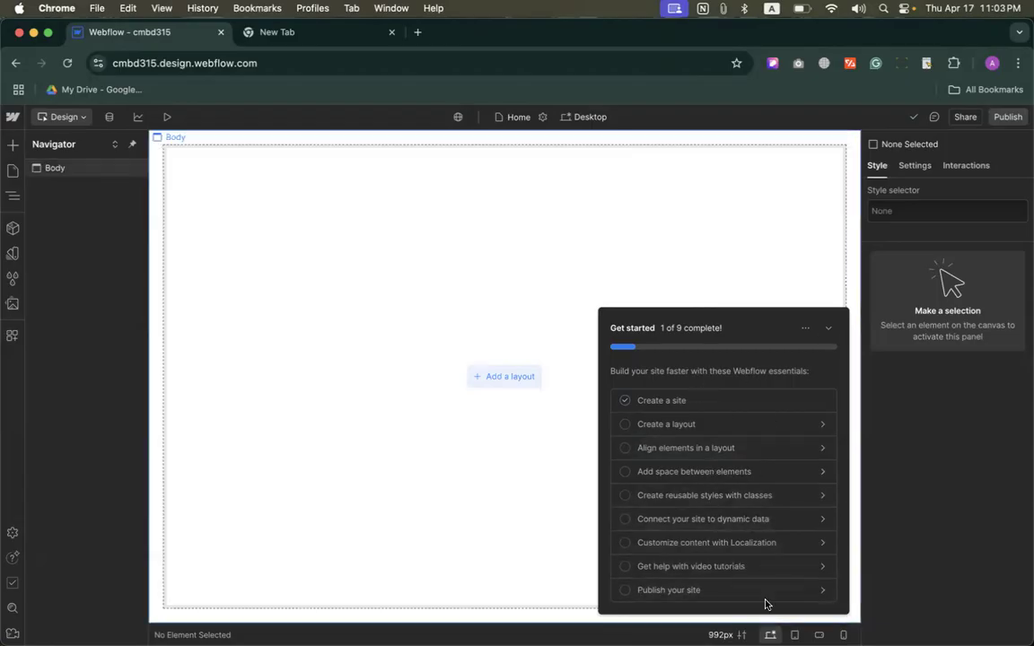
{"action": "left_click", "coordinate": [829, 329]}
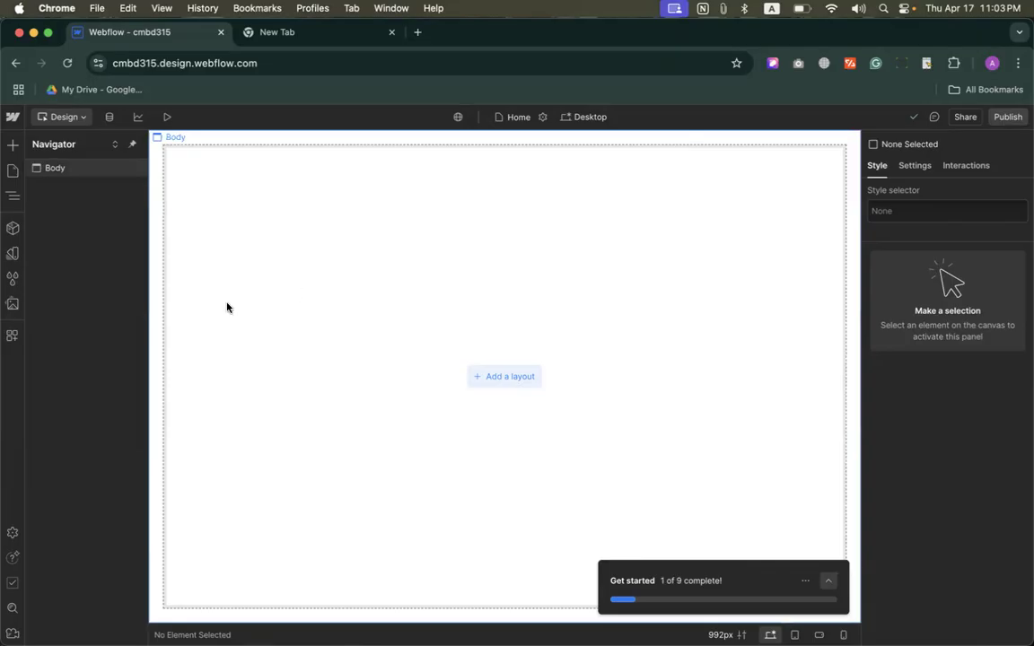
Step: Search Google for "website basic structure" in the other browser tab and show the image results
{"action": "left_click", "coordinate": [267, 36]}
{"action": "left_click", "coordinate": [312, 63]}
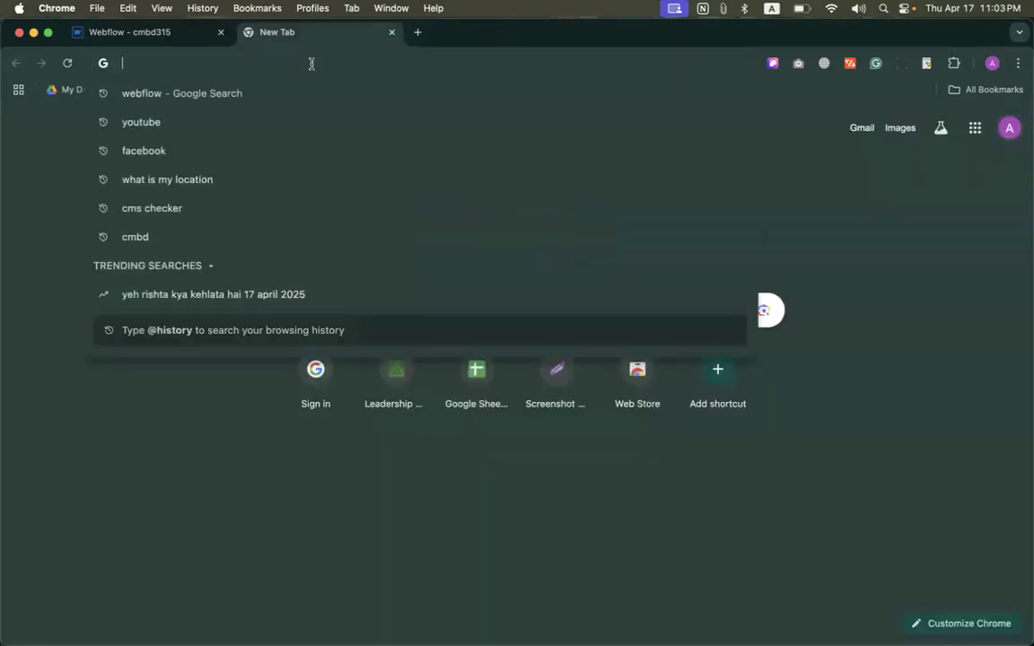
{"action": "type", "text": "we"}
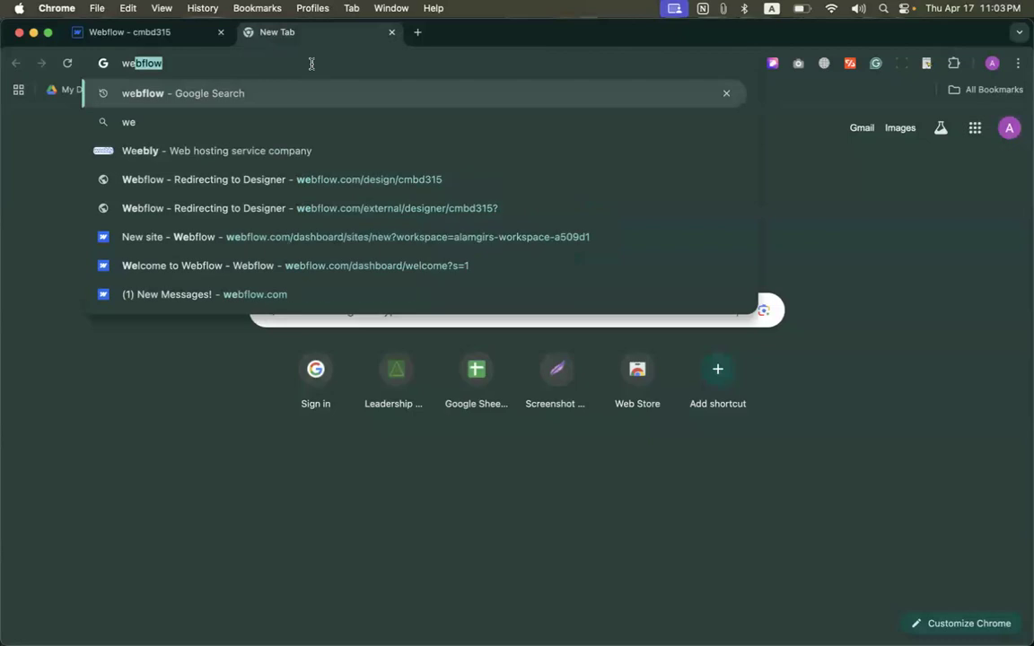
{"action": "type", "text": "bsoit\\\\\\"}
{"action": "key", "text": "BackSpace"}
{"action": "key", "text": "super+a"}
{"action": "type", "text": "website "}
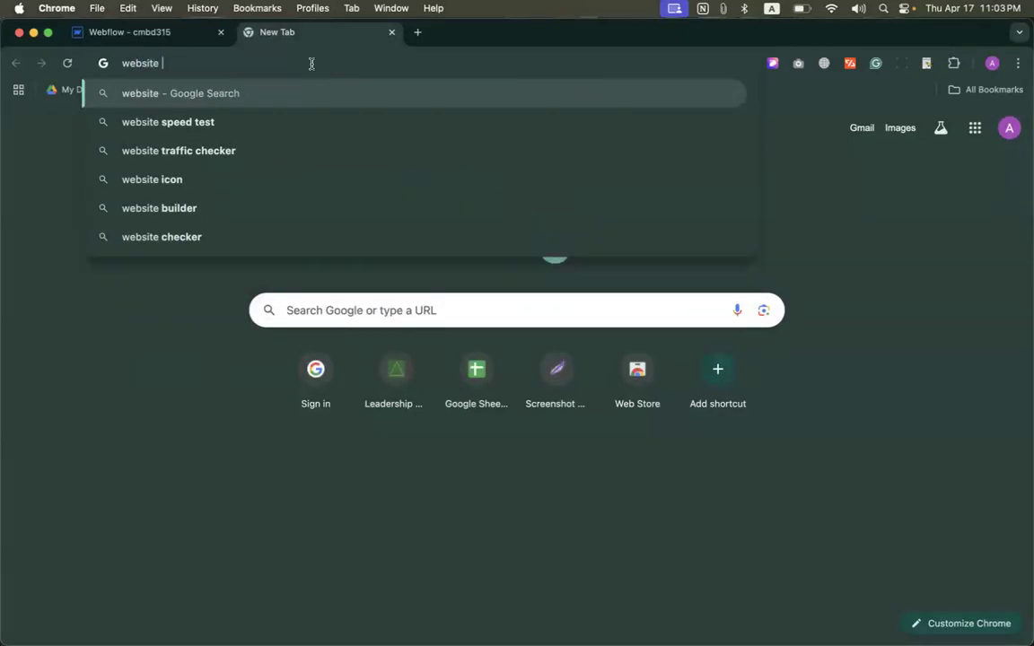
{"action": "type", "text": "ba"}
{"action": "key", "text": "BackSpace"}
{"action": "type", "text": "sic str"}
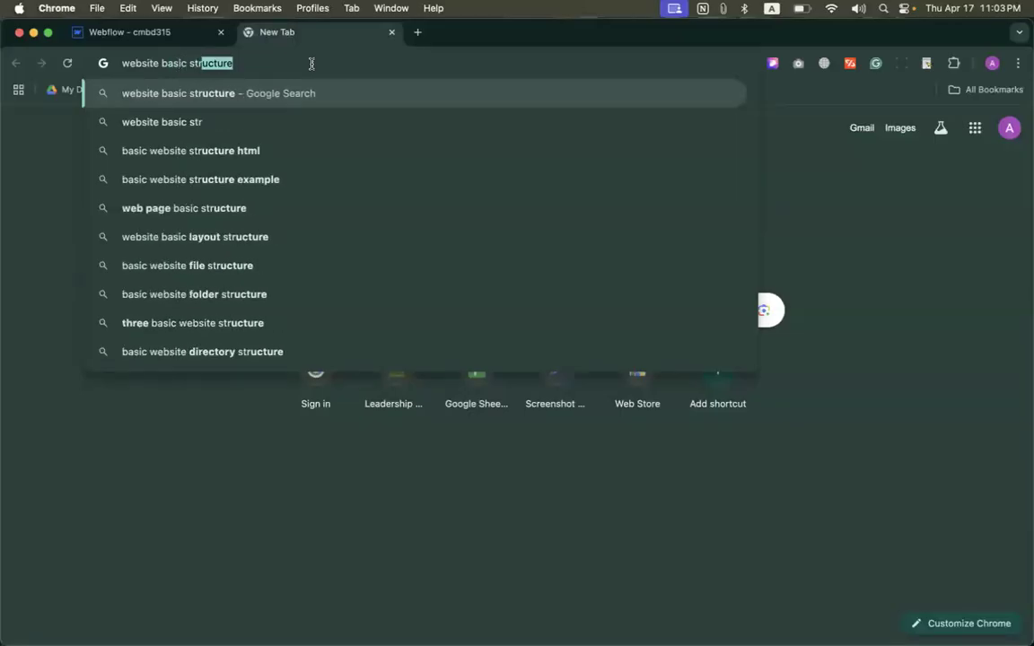
{"action": "key", "text": "Return"}
{"action": "left_click", "coordinate": [172, 192]}
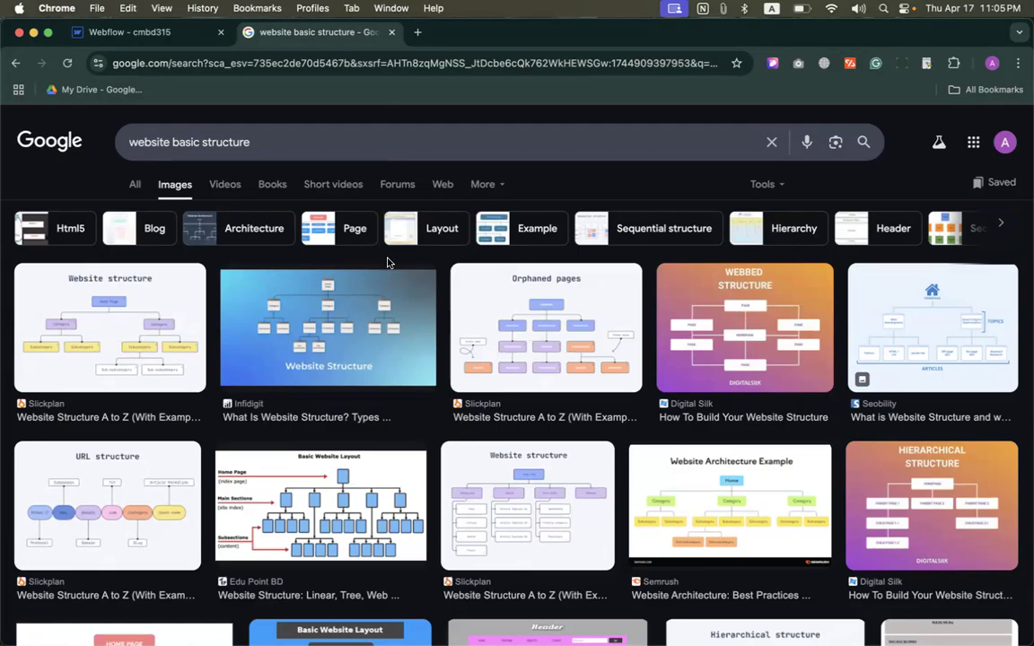
Step: Change the Google image search to "website basic layout"
{"action": "double_click", "coordinate": [218, 137]}
{"action": "type", "text": "layout"}
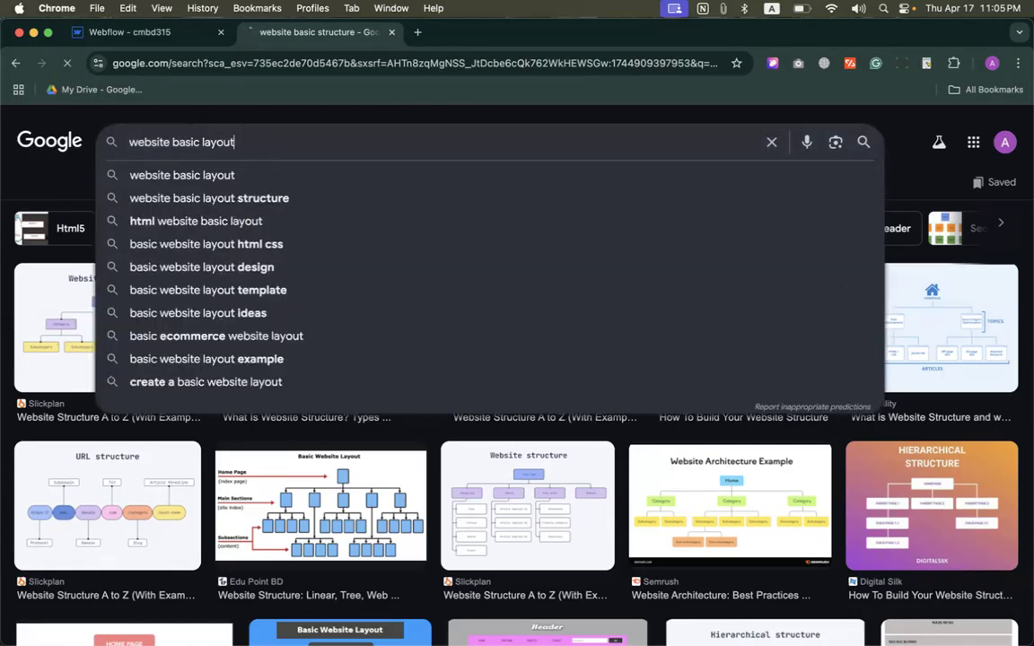
{"action": "key", "text": "Return"}
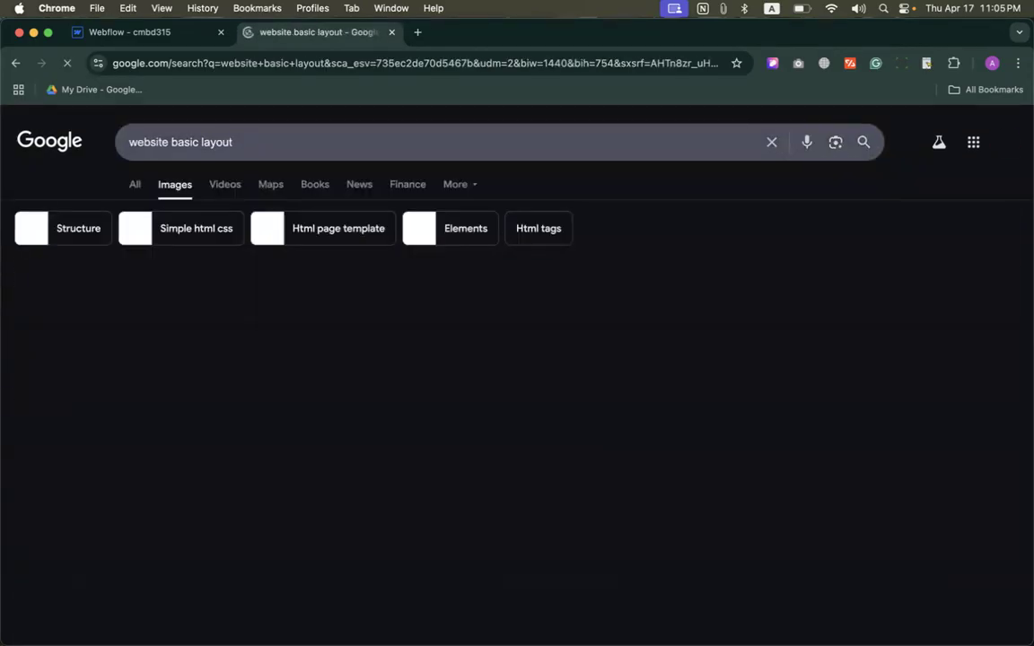
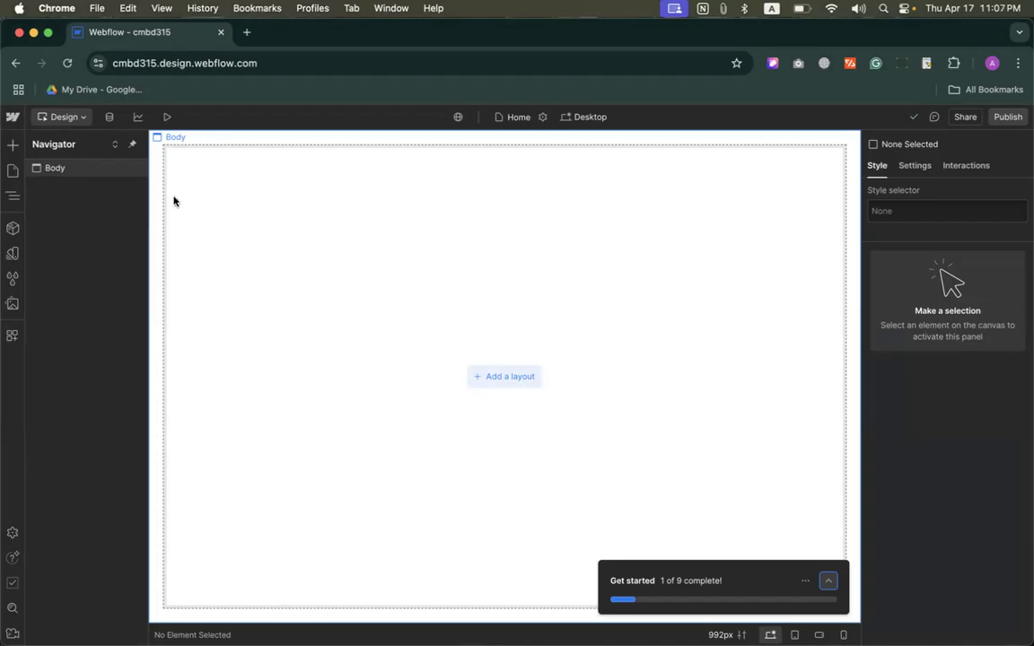
Step: Examine the Structure, Basic and Typography elements available for adding to the page
{"action": "left_click", "coordinate": [12, 144]}
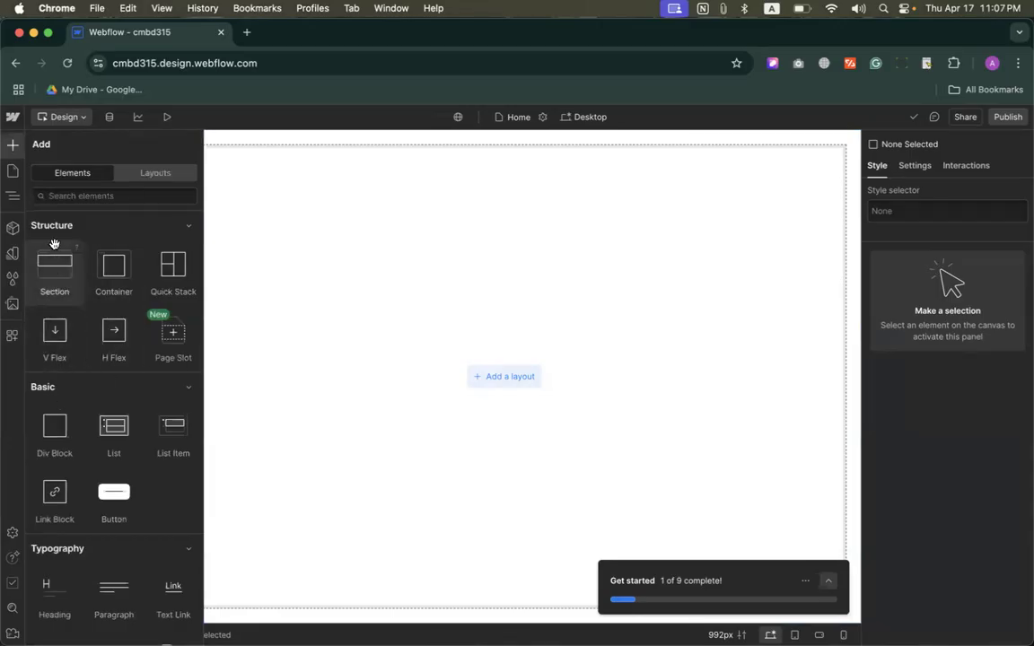
{"action": "left_click", "coordinate": [11, 145]}
{"action": "left_click", "coordinate": [12, 144]}
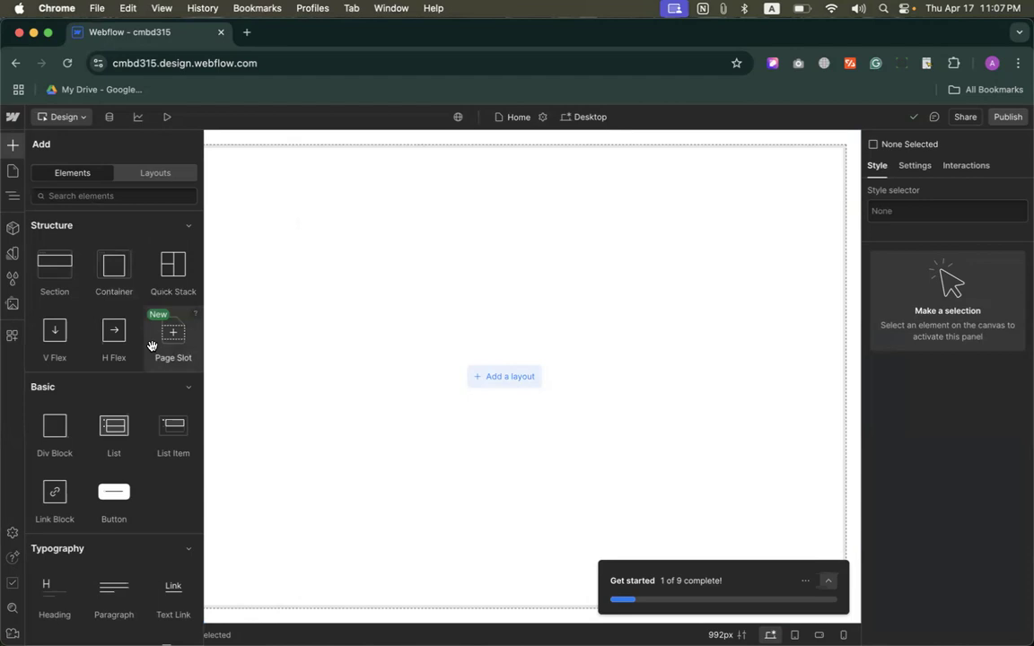
{"action": "scroll", "coordinate": [112, 584], "scroll_direction": "down", "scroll_amount": 3}
{"action": "scroll", "coordinate": [126, 575], "scroll_direction": "down", "scroll_amount": 3}
{"action": "scroll", "coordinate": [117, 583], "scroll_direction": "up", "scroll_amount": 5}
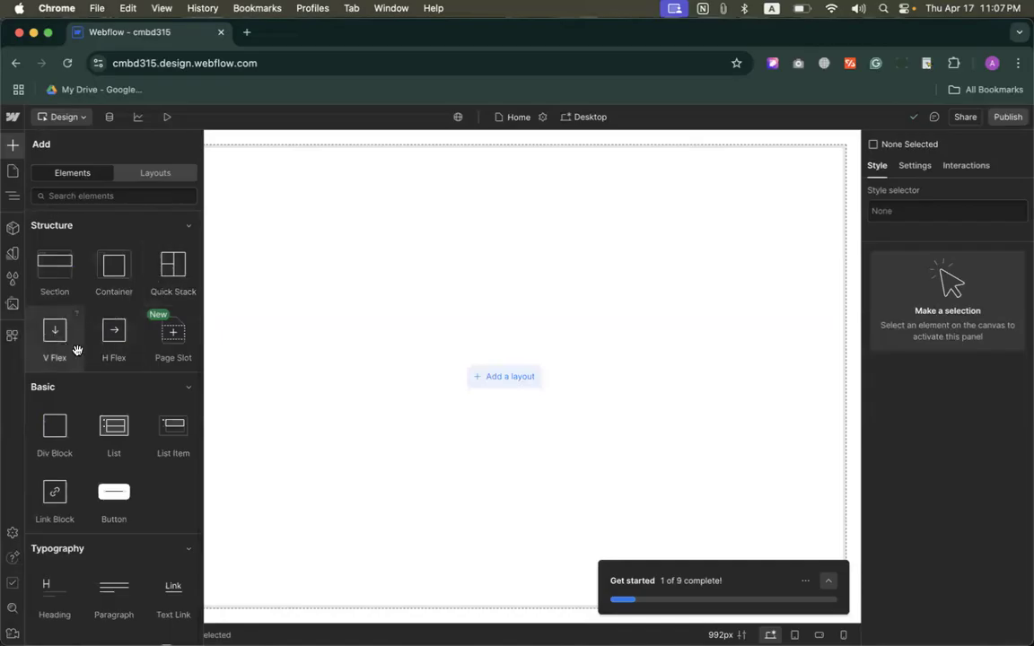
{"action": "scroll", "coordinate": [117, 347], "scroll_direction": "down", "scroll_amount": 3}
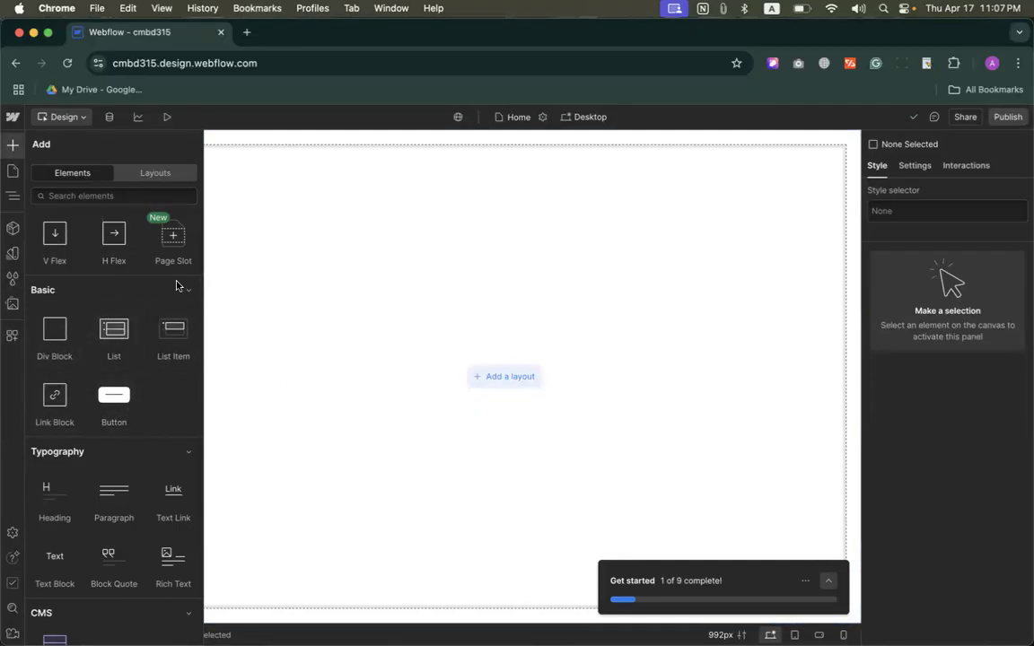
{"action": "scroll", "coordinate": [148, 315], "scroll_direction": "up", "scroll_amount": 3}
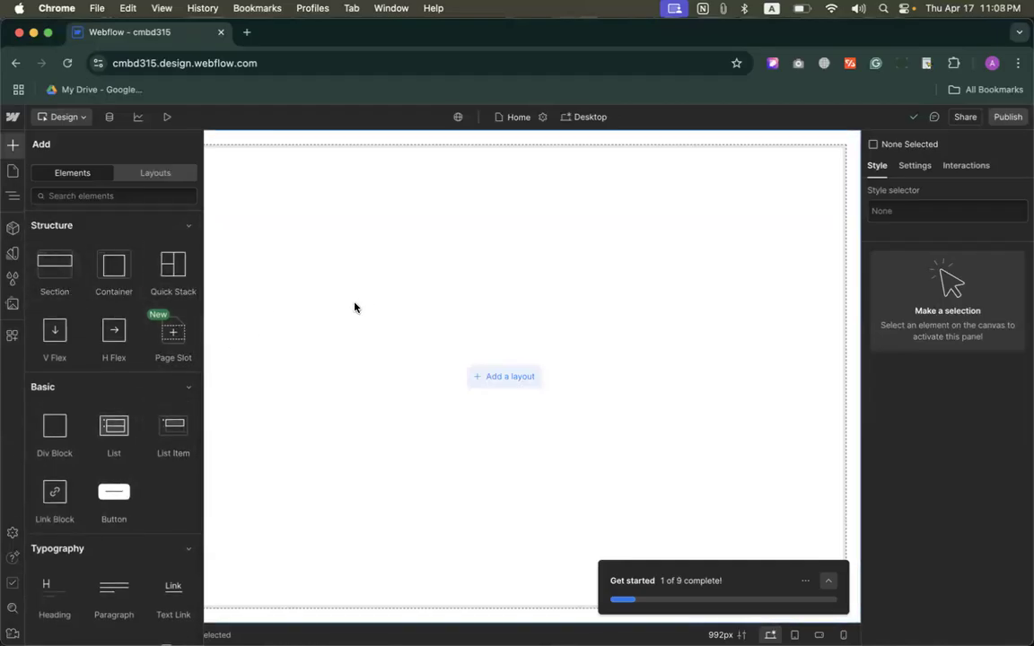
Step: Search Google for "Hero Section" in a new browser tab and show the image results
{"action": "left_click", "coordinate": [247, 32]}
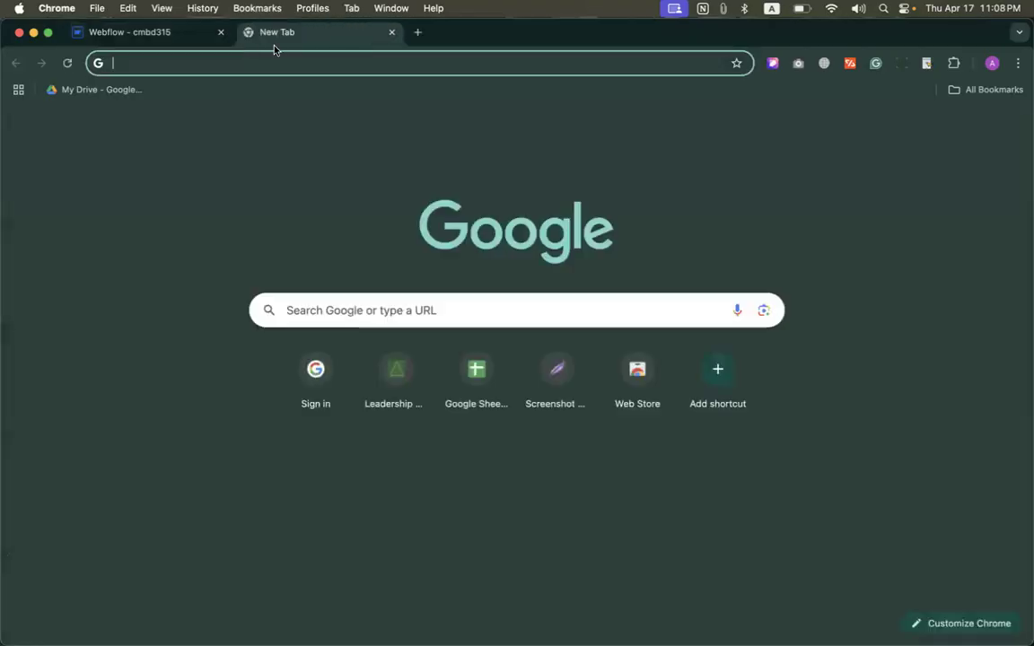
{"action": "type", "text": "Hero "}
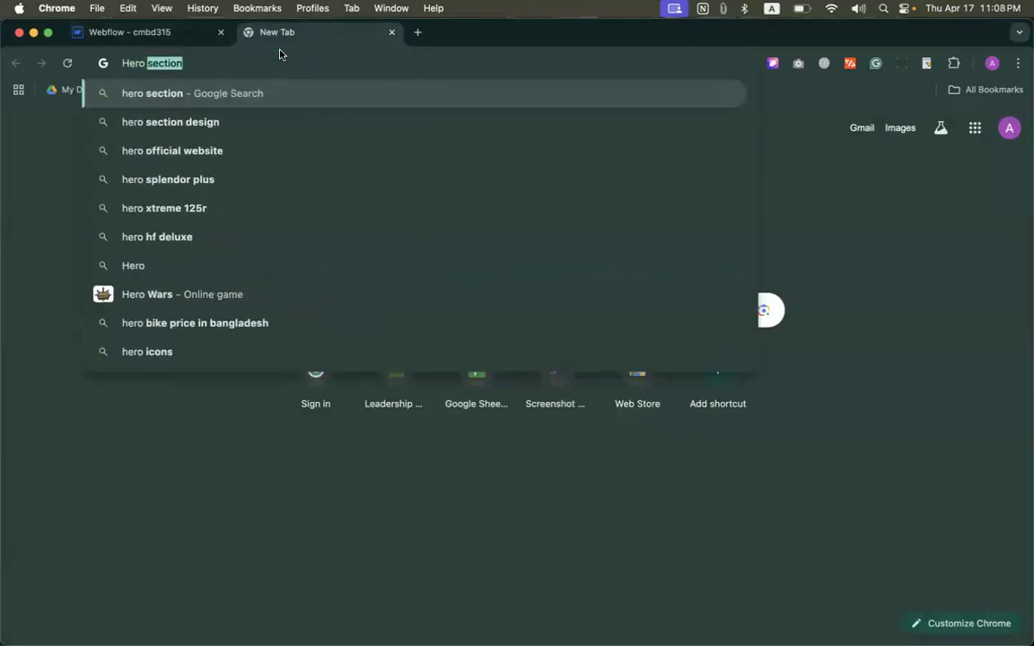
{"action": "type", "text": "Section"}
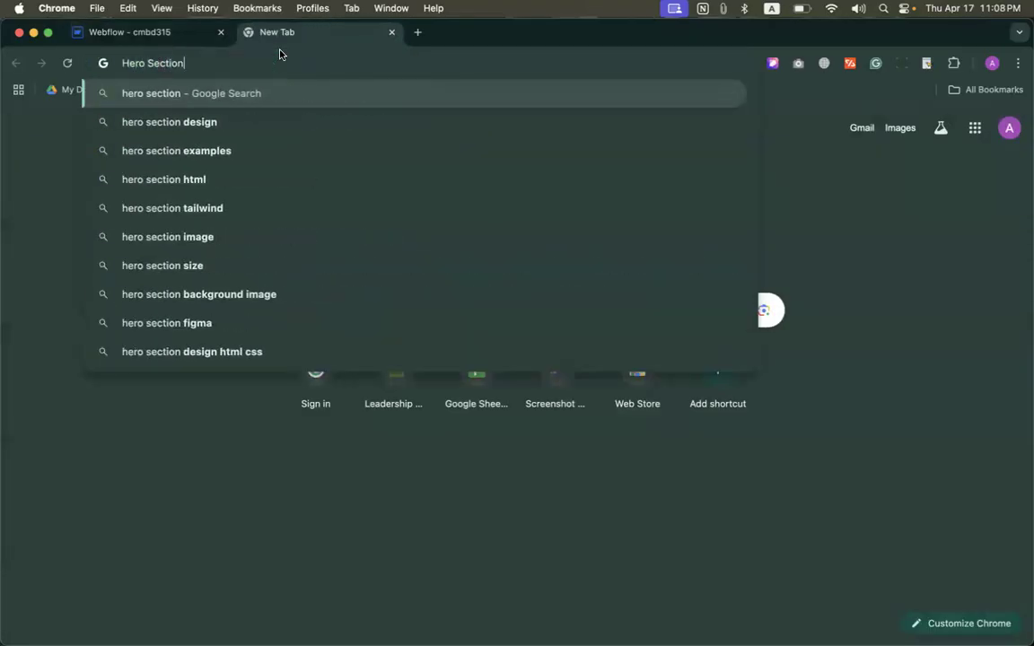
{"action": "key", "text": "Return"}
{"action": "left_click", "coordinate": [174, 186]}
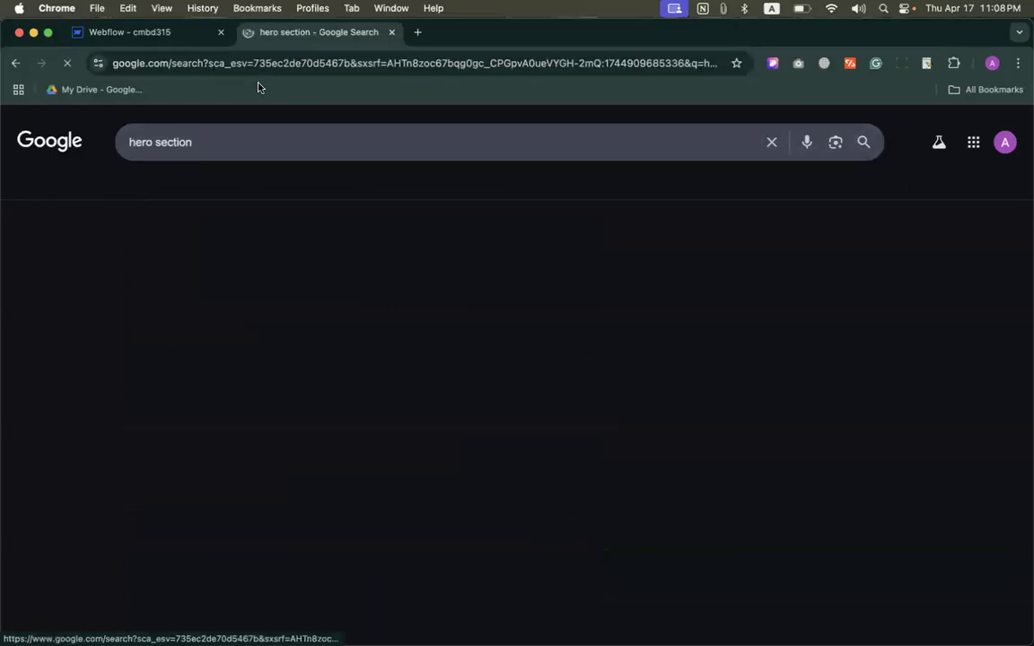
Step: Open Socialectric's "Hero Section" image in its own browser tab and close the search results tab
{"action": "scroll", "coordinate": [431, 296], "scroll_direction": "down", "scroll_amount": 2}
{"action": "scroll", "coordinate": [442, 324], "scroll_direction": "down", "scroll_amount": 5}
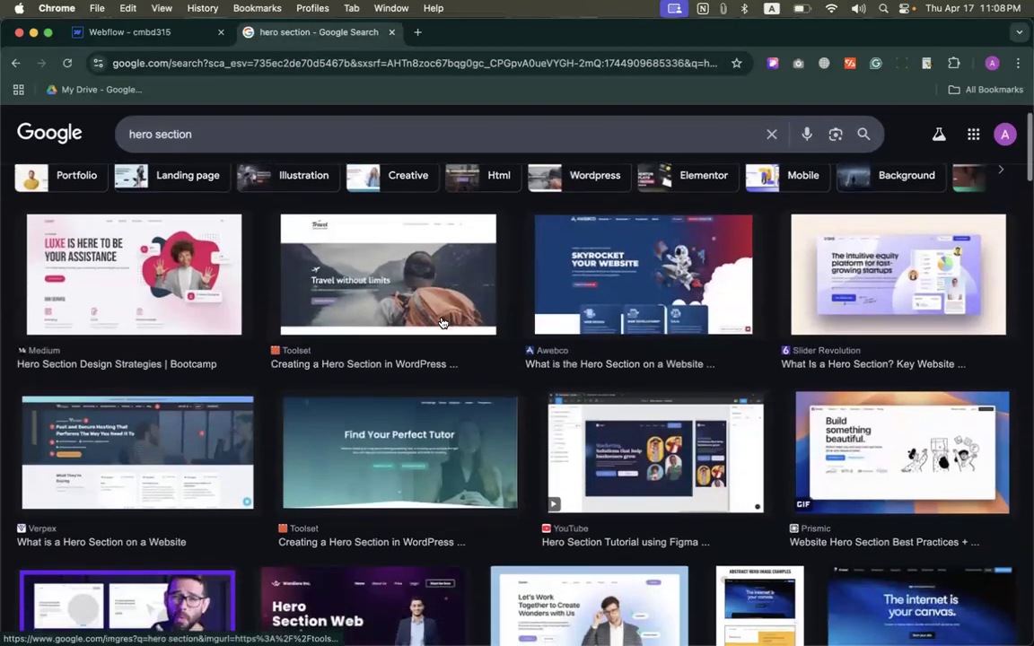
{"action": "scroll", "coordinate": [441, 323], "scroll_direction": "down", "scroll_amount": 1}
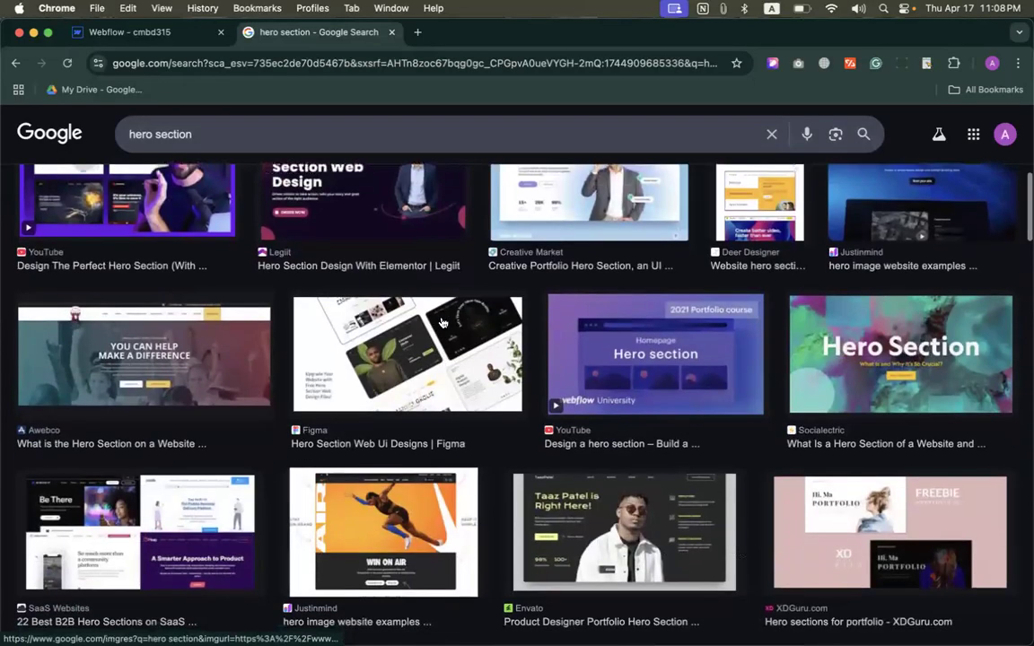
{"action": "left_click", "coordinate": [913, 375]}
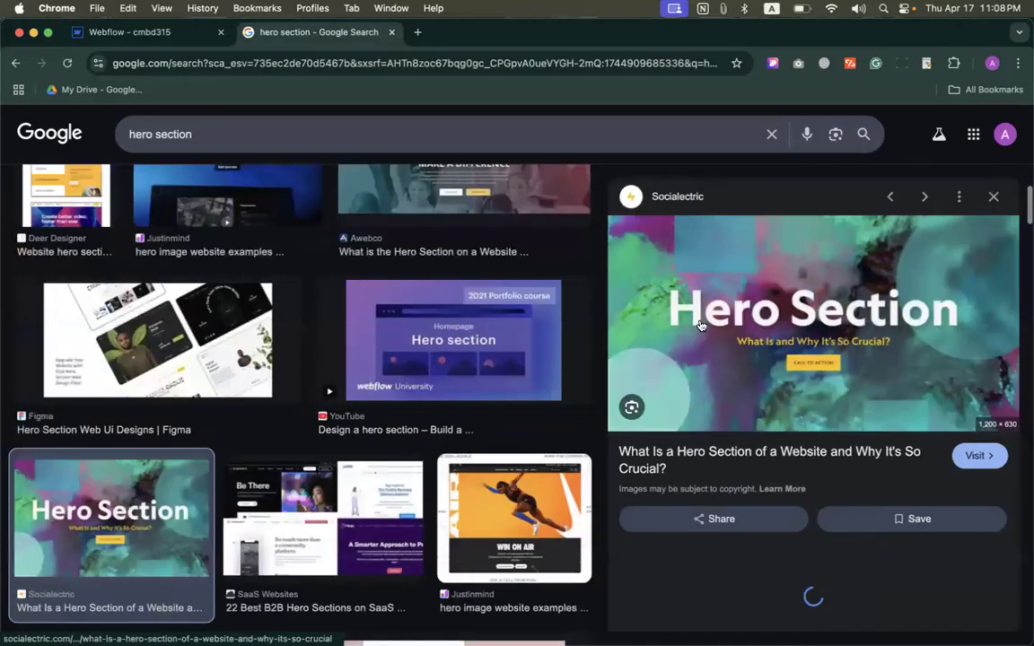
{"action": "right_click", "coordinate": [815, 302]}
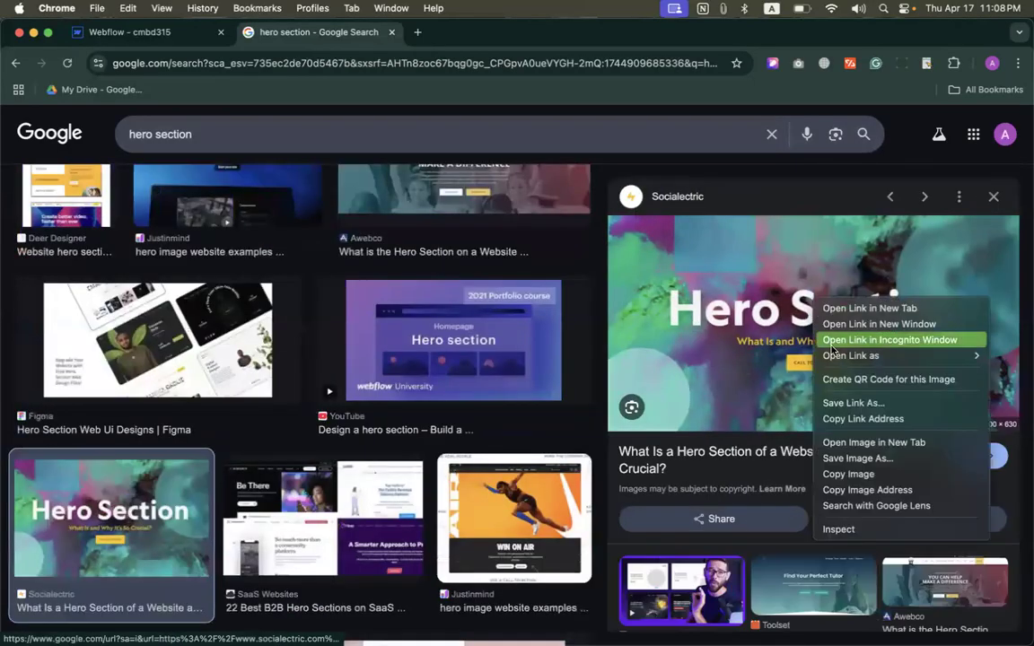
{"action": "left_click", "coordinate": [889, 441]}
{"action": "left_click", "coordinate": [392, 32]}
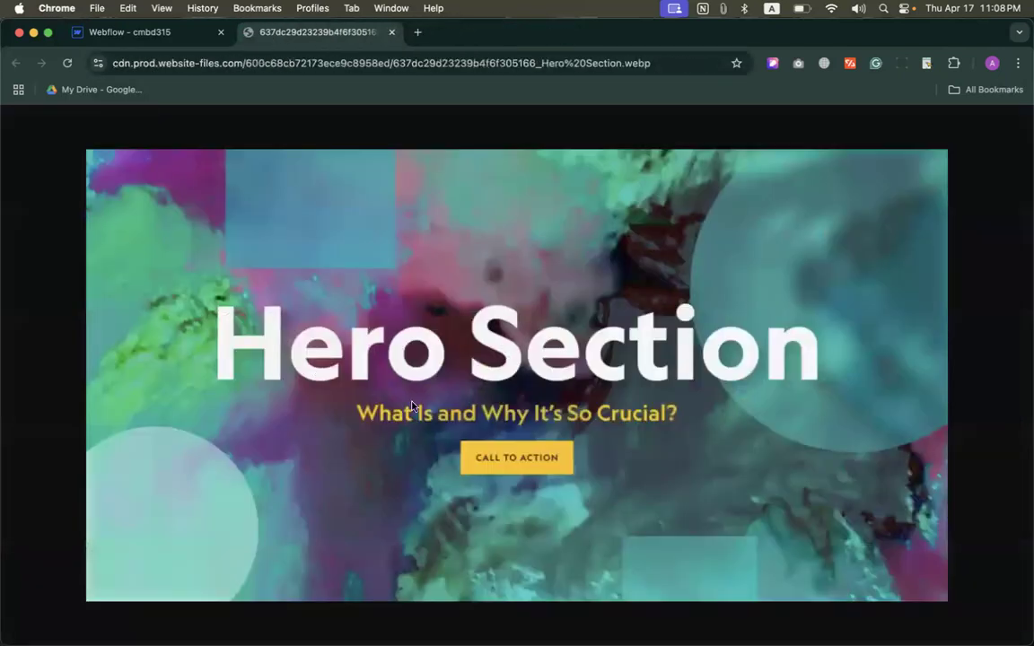
{"action": "left_click", "coordinate": [126, 9]}
{"action": "left_click", "coordinate": [126, 9]}
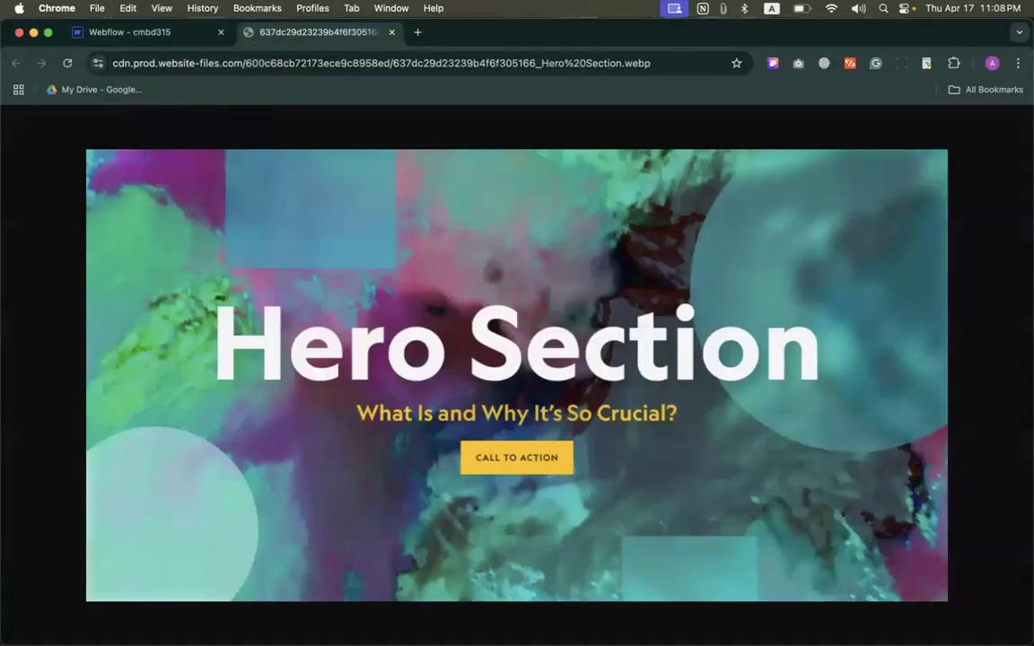
Step: Switch to the Webflow Designer, add a Section to the page body and compare it with the hero section image
{"action": "left_click", "coordinate": [126, 32]}
{"action": "left_click_drag", "start_coordinate": [55, 265], "coordinate": [370, 278]}
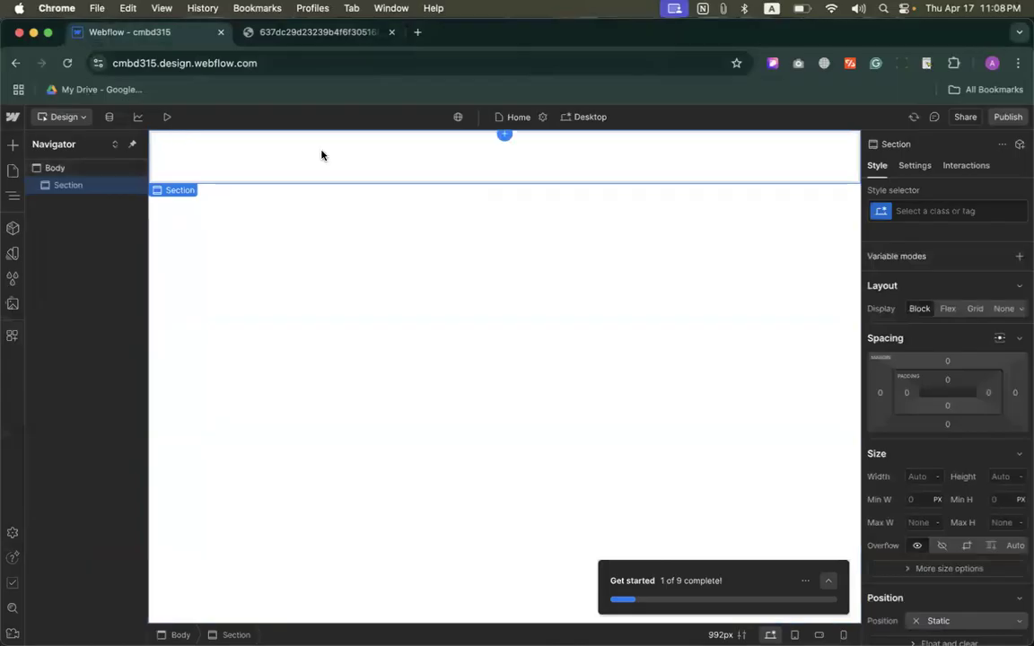
{"action": "left_click", "coordinate": [263, 33]}
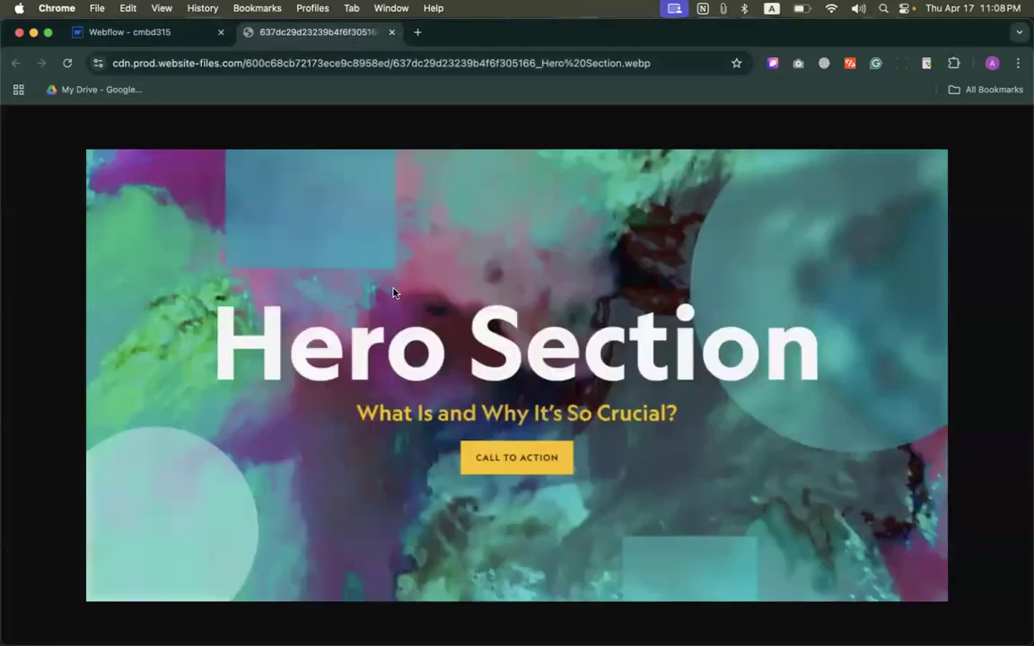
{"action": "left_click", "coordinate": [149, 36]}
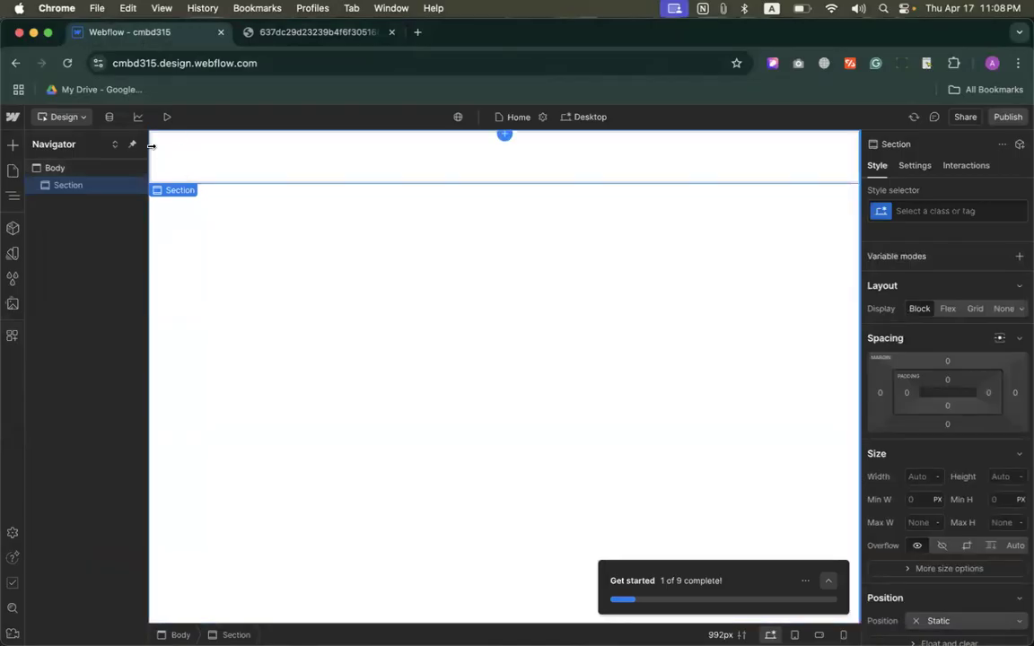
Step: Add a Heading element inside the section
{"action": "left_click", "coordinate": [12, 143]}
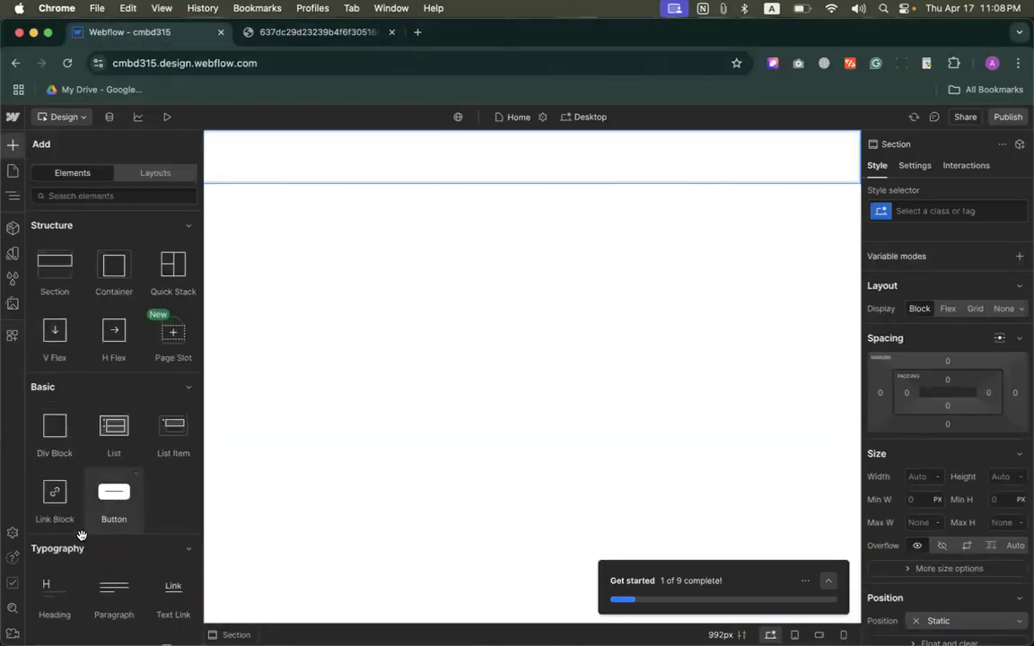
{"action": "scroll", "coordinate": [77, 539], "scroll_direction": "down", "scroll_amount": 1}
{"action": "left_click_drag", "start_coordinate": [77, 549], "coordinate": [223, 166]}
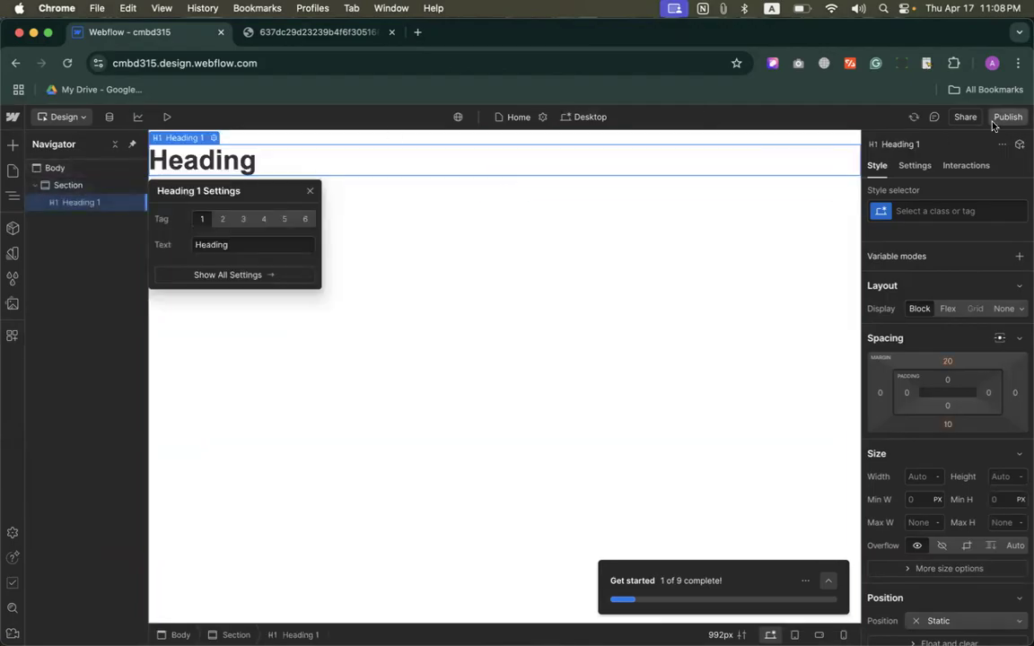
Step: Preview the page with its heading, return to design mode and delete the heading from the section
{"action": "left_click", "coordinate": [166, 118]}
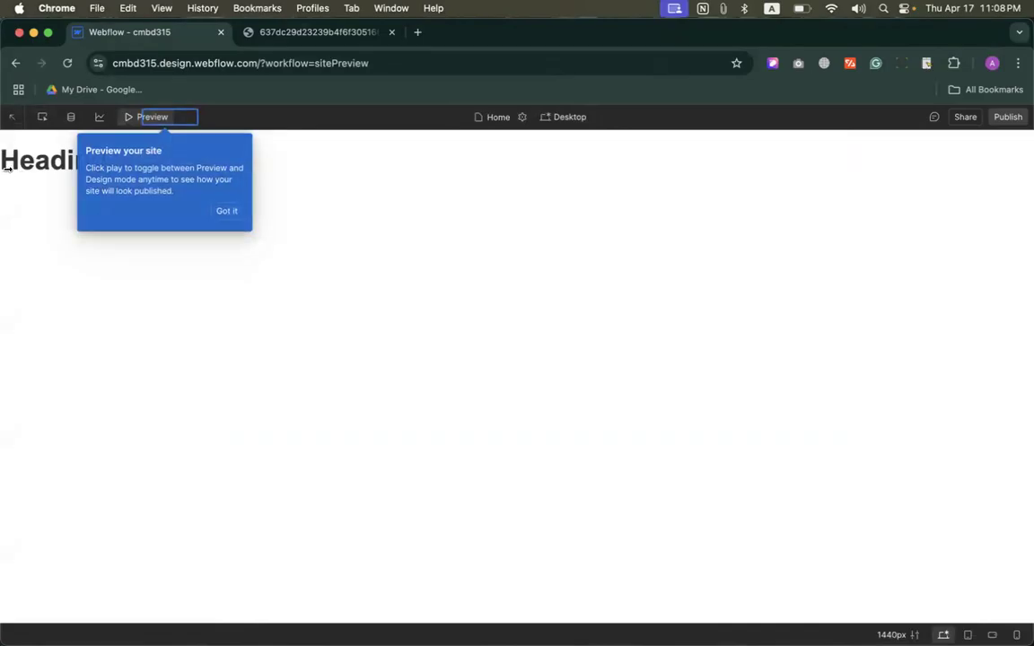
{"action": "left_click", "coordinate": [227, 211]}
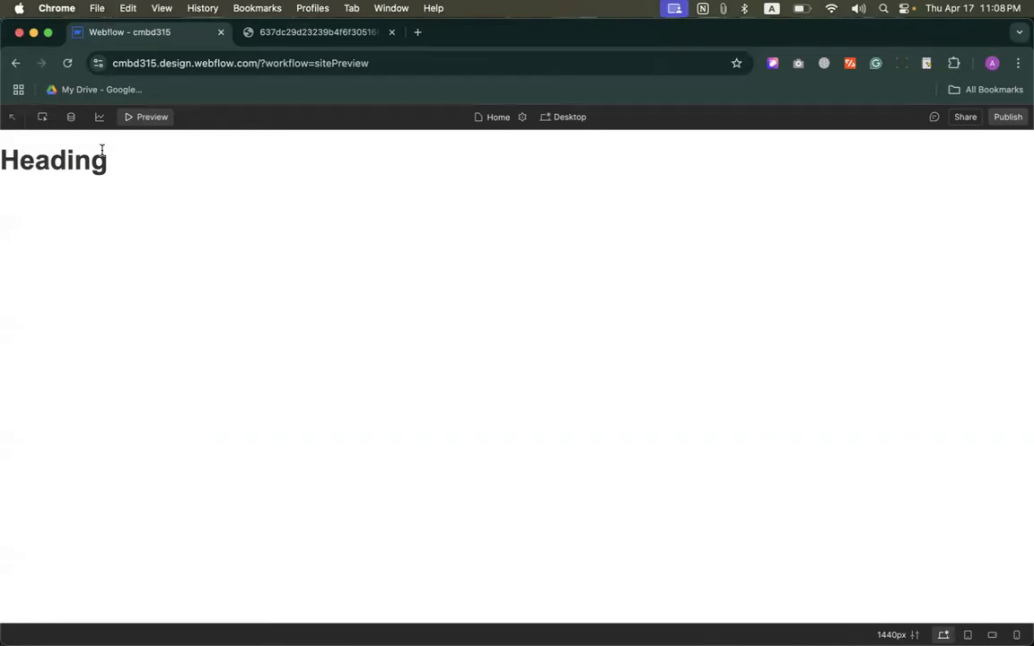
{"action": "left_click", "coordinate": [139, 119]}
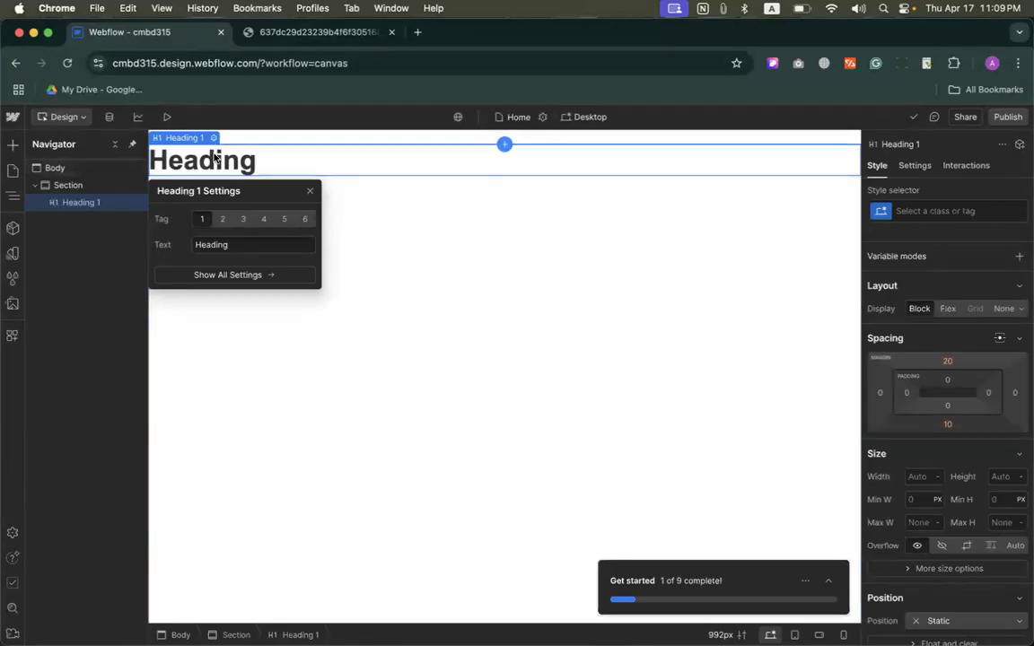
{"action": "key", "text": "Delete"}
{"action": "left_click", "coordinate": [289, 158]}
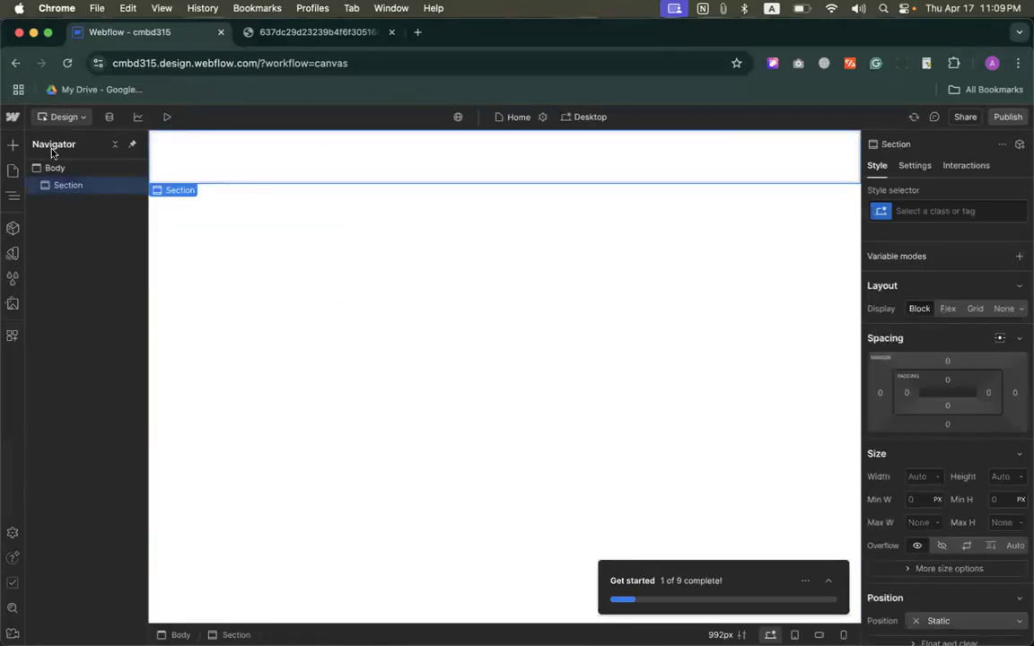
Step: Add a Container element inside the section
{"action": "left_click", "coordinate": [13, 144]}
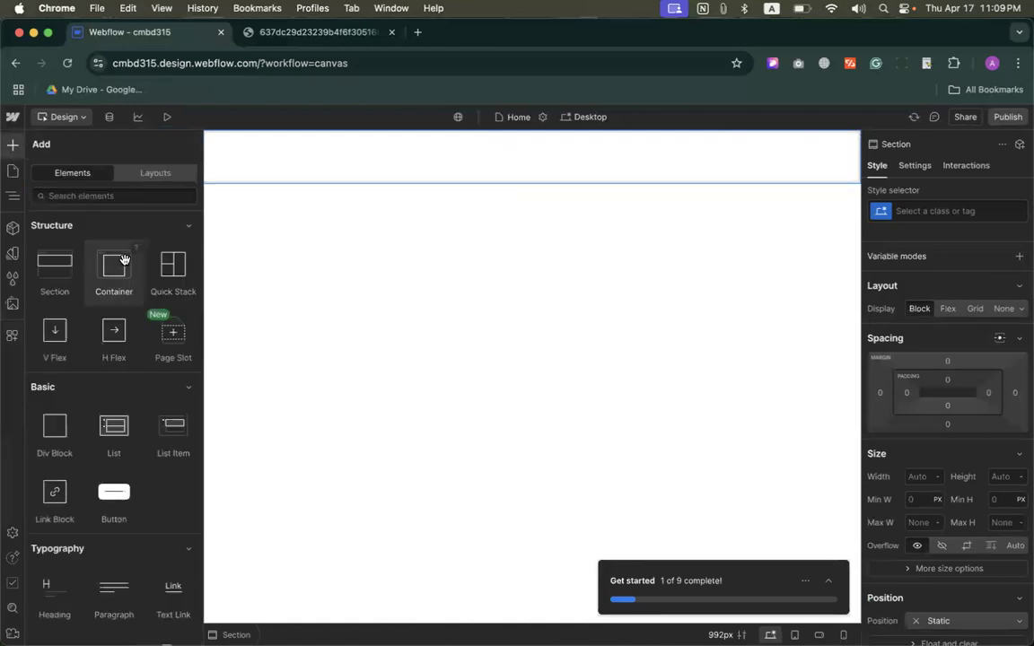
{"action": "left_click_drag", "start_coordinate": [98, 246], "coordinate": [352, 153]}
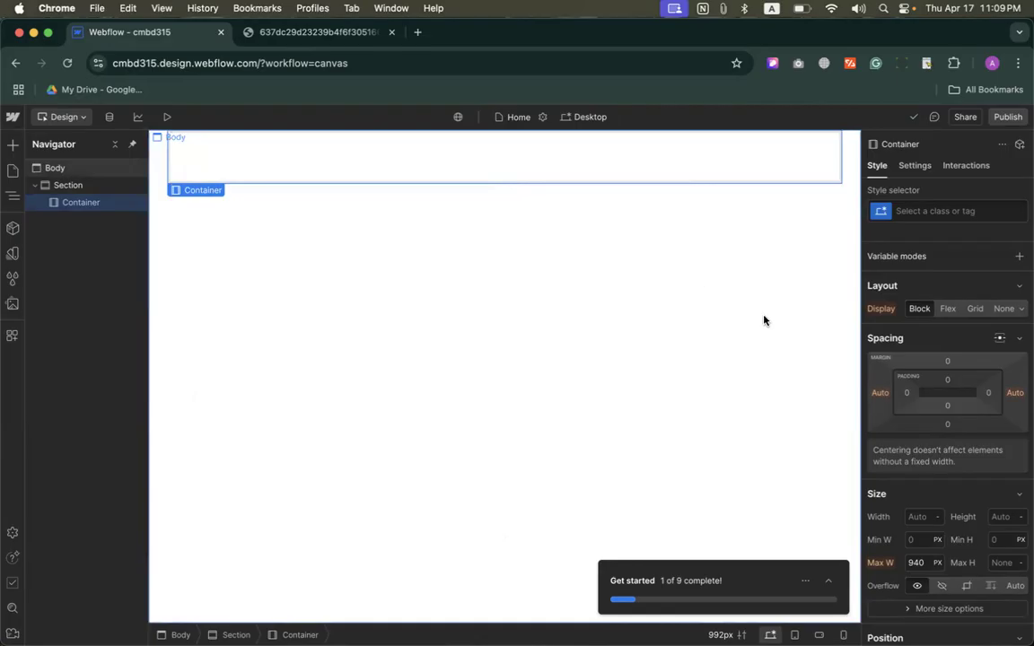
Step: Compare the container with the hero section image and view the unit options for the container's maximum width
{"action": "scroll", "coordinate": [905, 440], "scroll_direction": "down", "scroll_amount": 3}
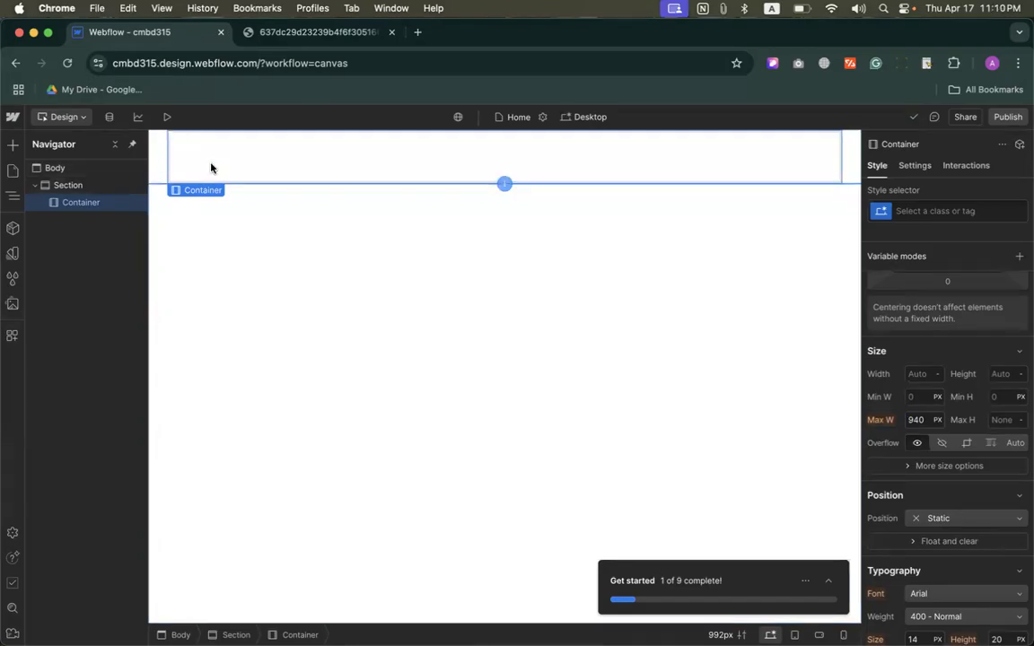
{"action": "left_click", "coordinate": [283, 31]}
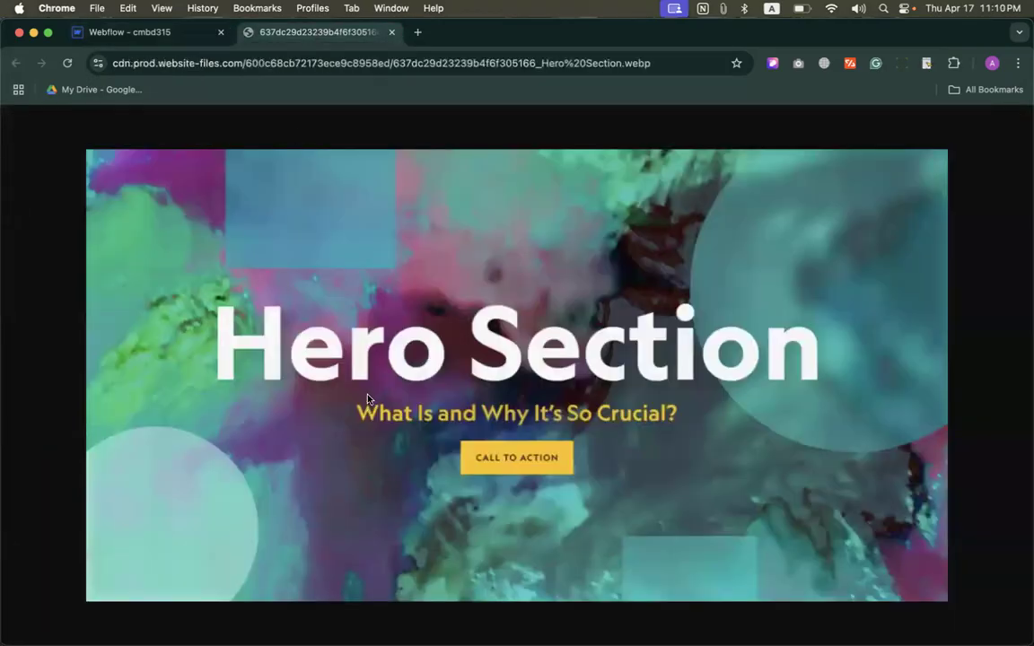
{"action": "left_click", "coordinate": [143, 34]}
{"action": "left_click", "coordinate": [270, 32]}
{"action": "left_click", "coordinate": [126, 31]}
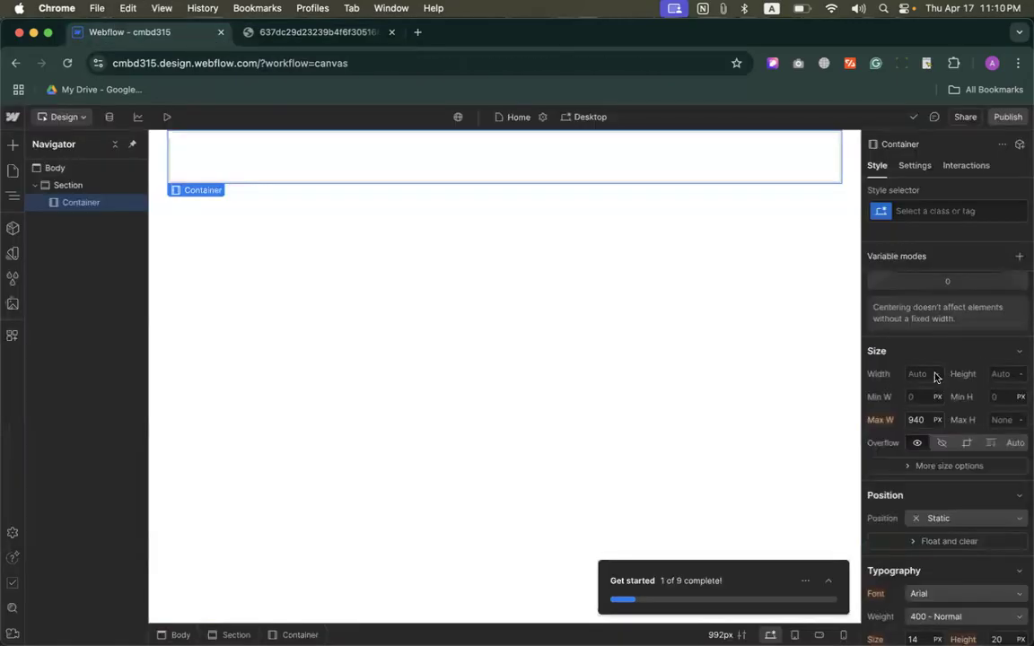
{"action": "left_click", "coordinate": [937, 420]}
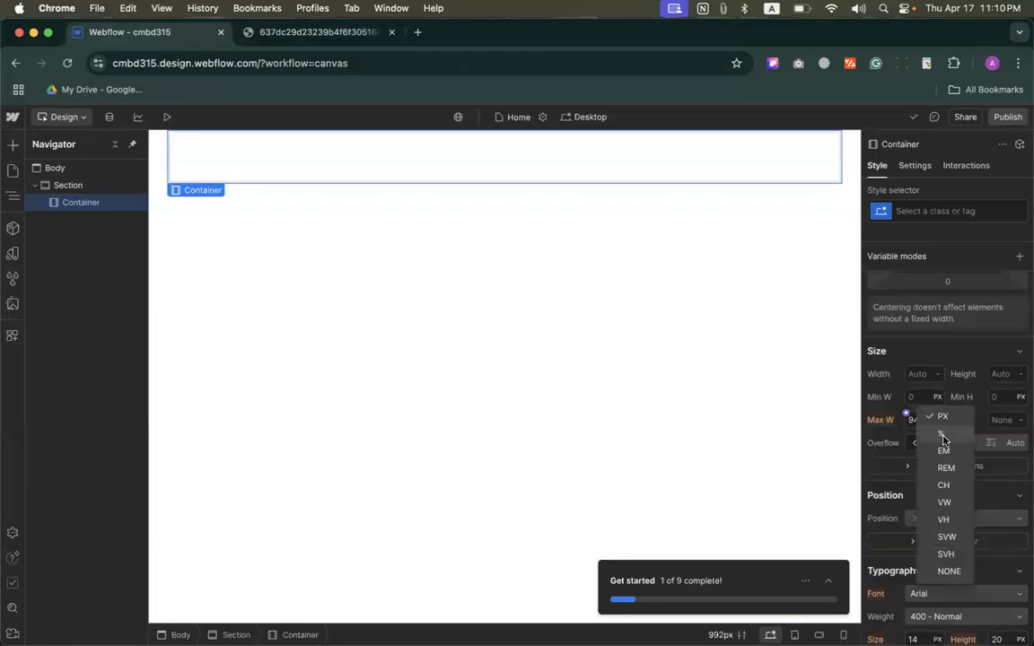
{"action": "left_click", "coordinate": [893, 431]}
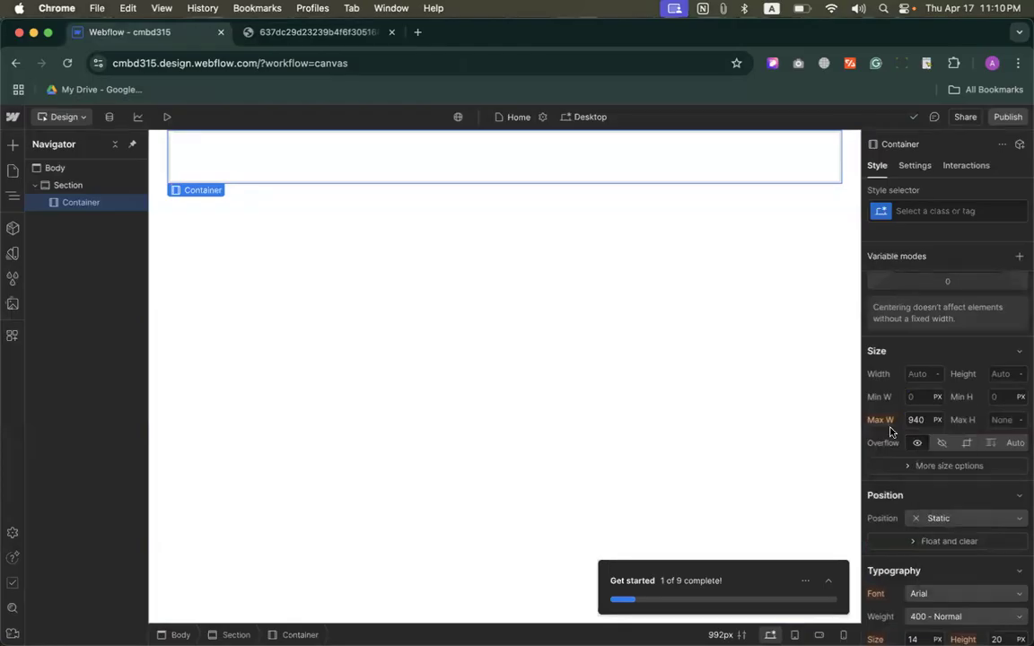
Step: Narrow the browser window showing the hero section image to about two thirds of the screen and restore its full width
{"action": "left_click", "coordinate": [296, 33]}
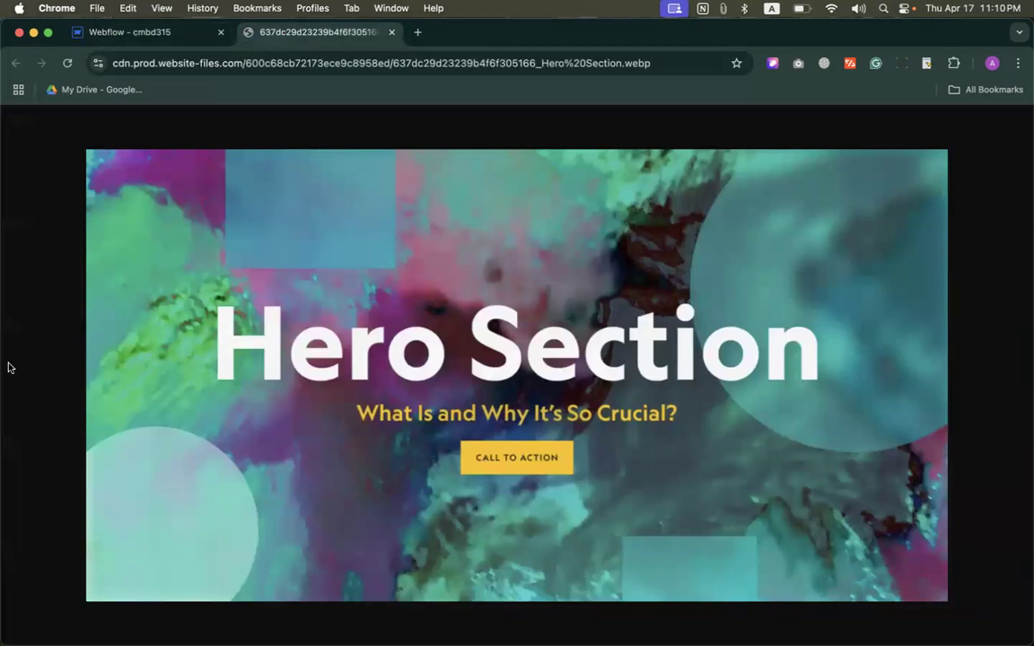
{"action": "left_click_drag", "start_coordinate": [7, 357], "coordinate": [351, 357]}
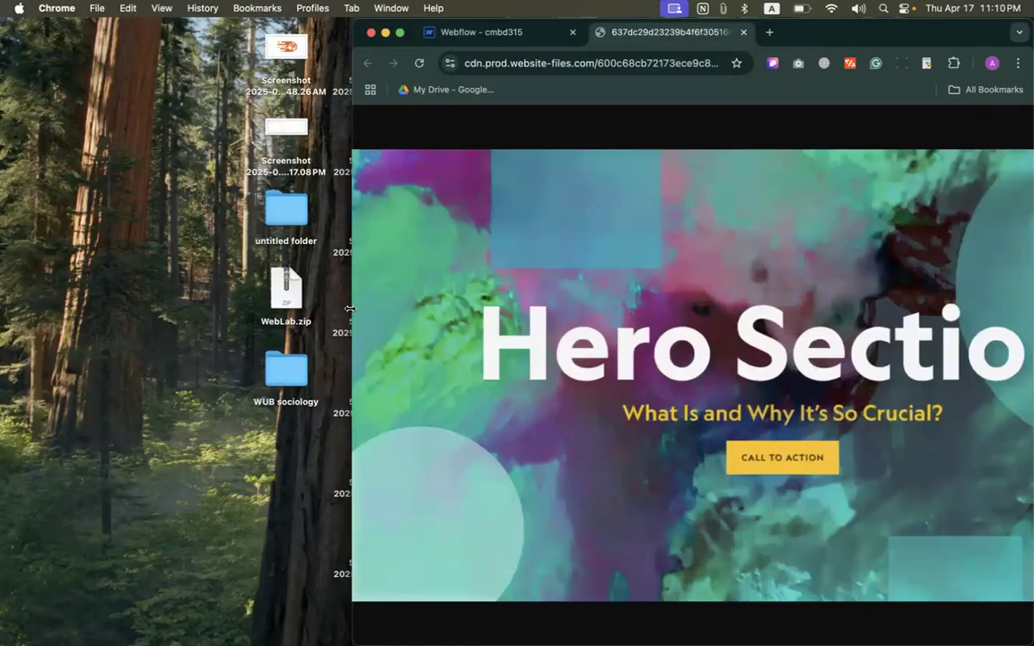
{"action": "double_click", "coordinate": [351, 308]}
Step: Return to the Webflow design and set the container's maximum width to 90 VW
{"action": "left_click", "coordinate": [160, 33]}
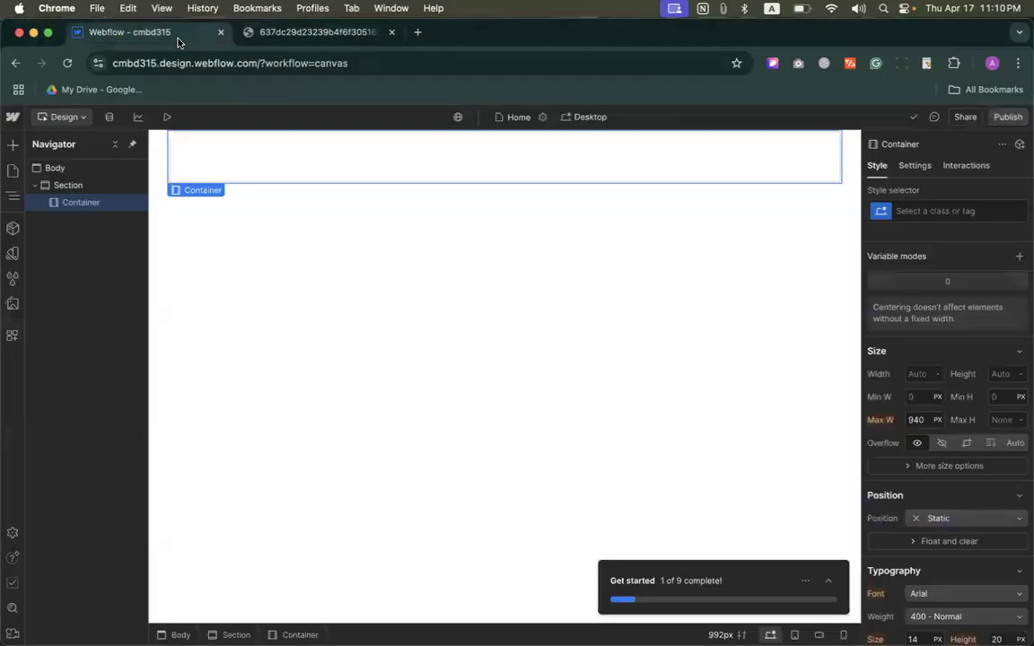
{"action": "left_click", "coordinate": [938, 420]}
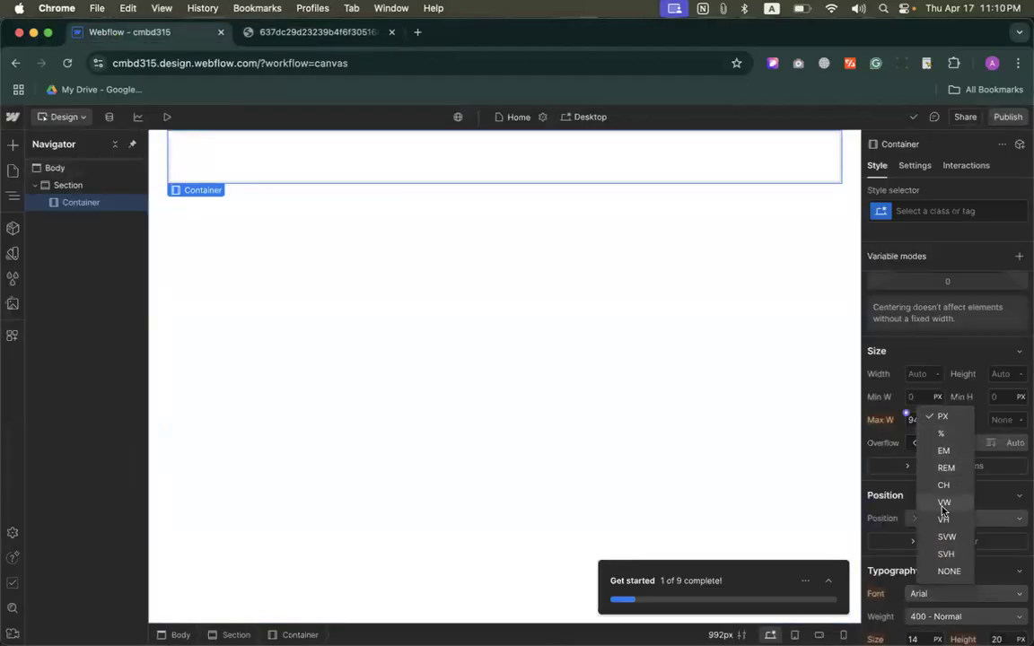
{"action": "left_click", "coordinate": [944, 508]}
{"action": "left_click", "coordinate": [916, 419]}
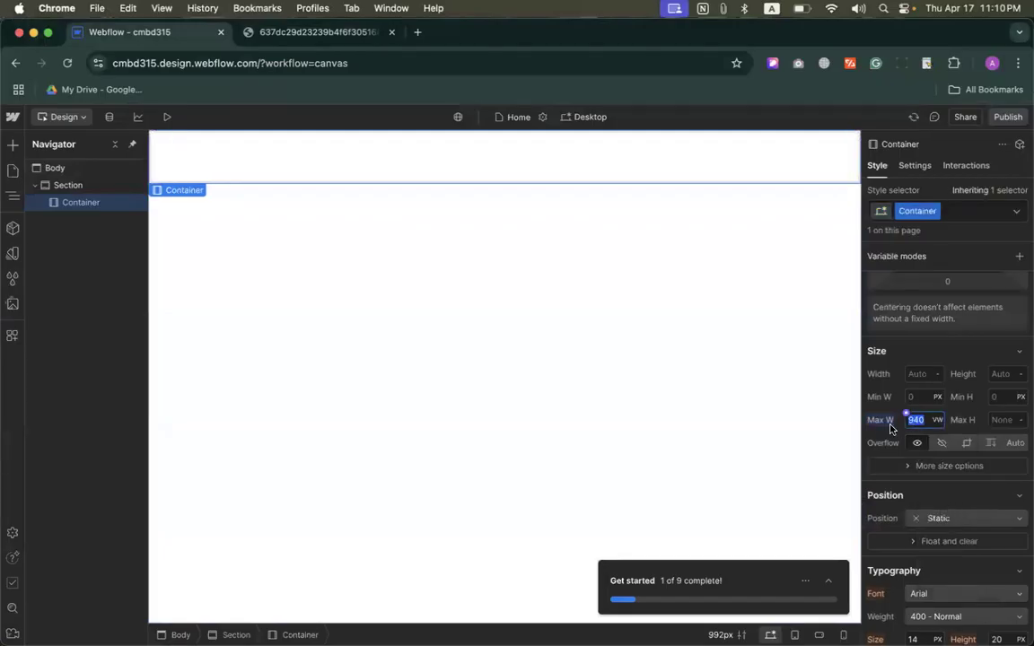
{"action": "type", "text": "90"}
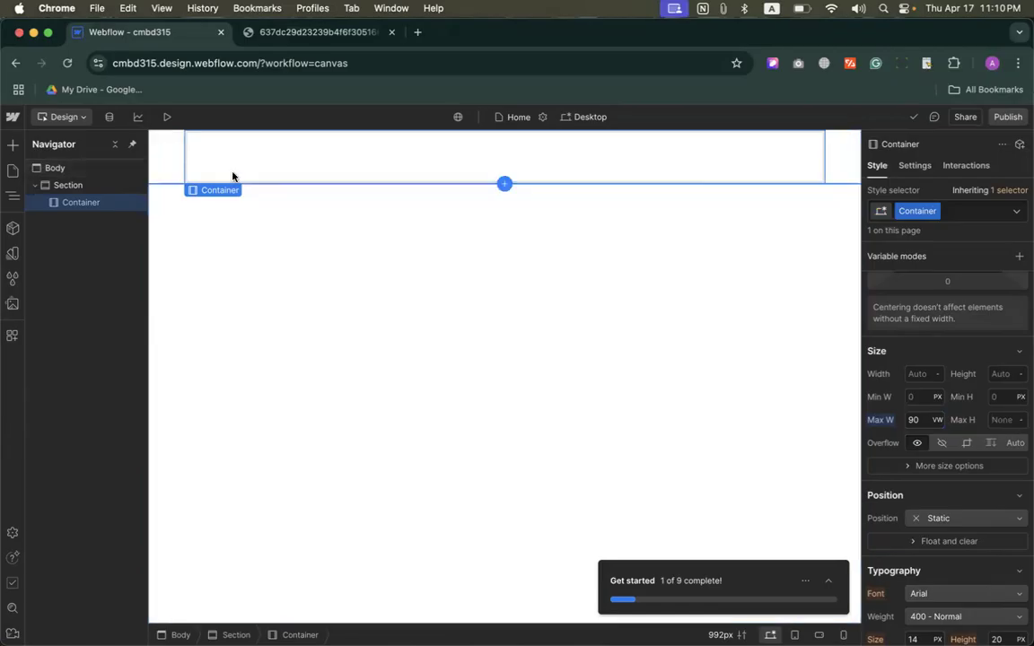
Step: Add a Heading element inside the container, preview the page and return to design mode
{"action": "left_click", "coordinate": [12, 145]}
{"action": "left_click_drag", "start_coordinate": [53, 590], "coordinate": [279, 162]}
{"action": "left_click", "coordinate": [164, 119]}
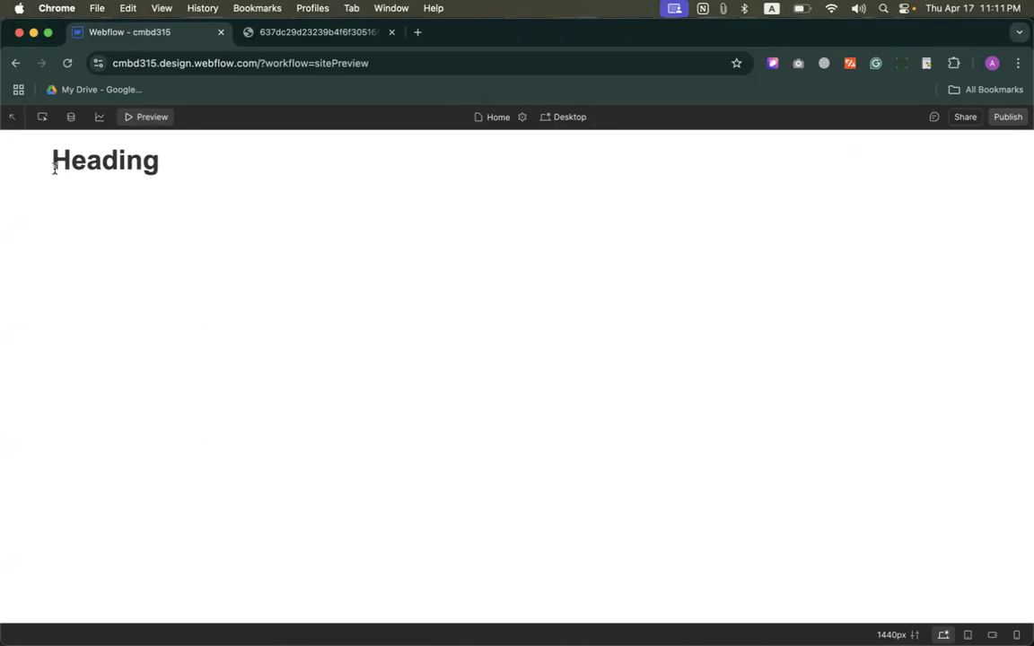
{"action": "left_click", "coordinate": [142, 117]}
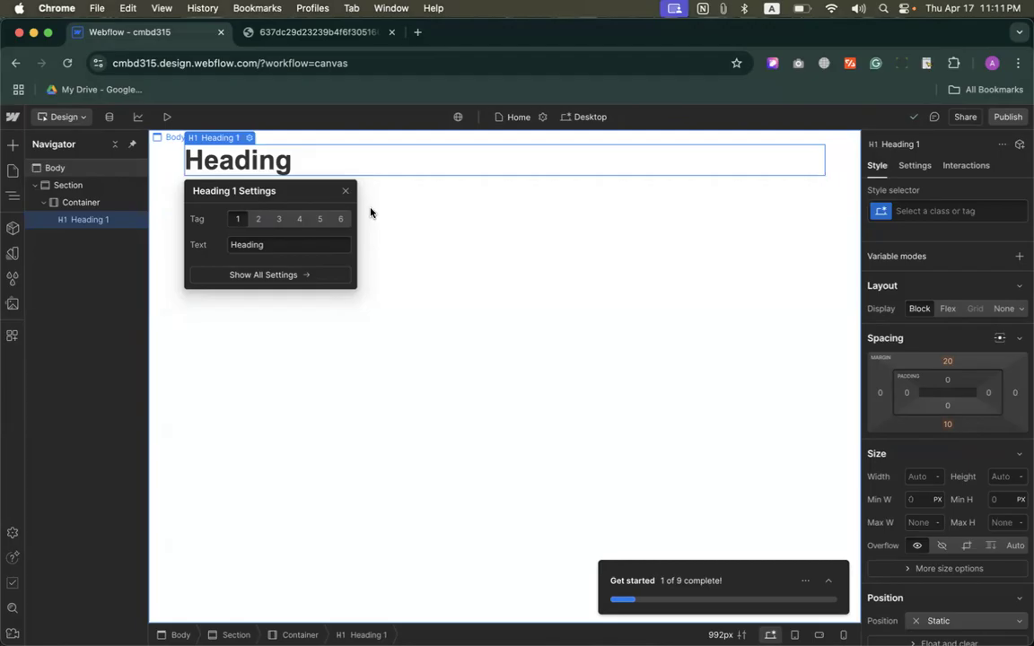
Step: Check the hero section image, preview the page in a browser window narrowed to about three quarters width, restore it and return to design mode
{"action": "left_click", "coordinate": [331, 36]}
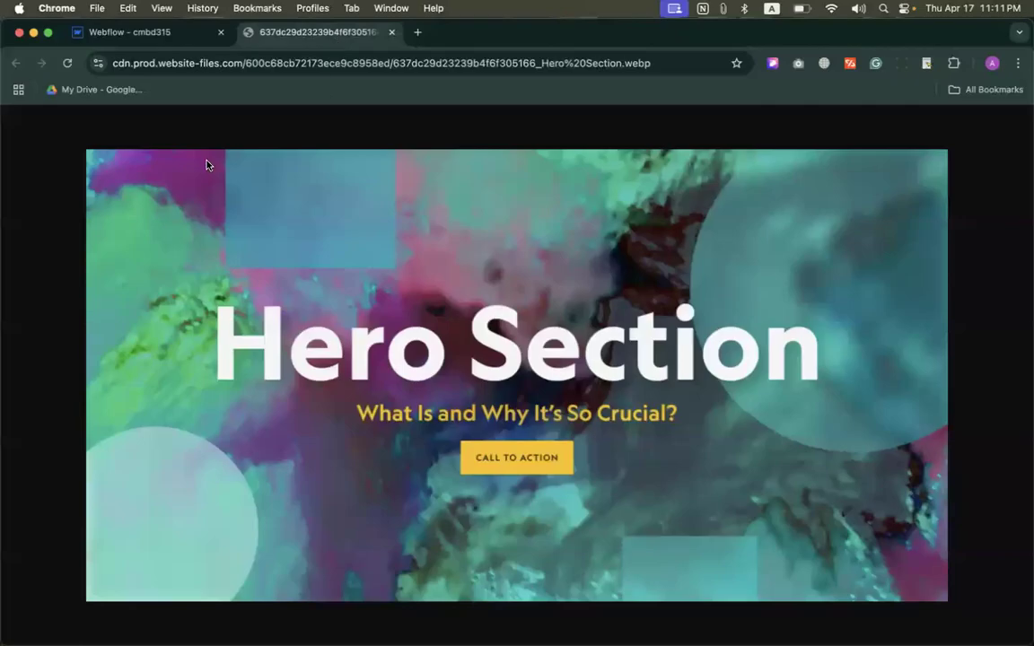
{"action": "left_click", "coordinate": [191, 36]}
{"action": "left_click", "coordinate": [167, 117]}
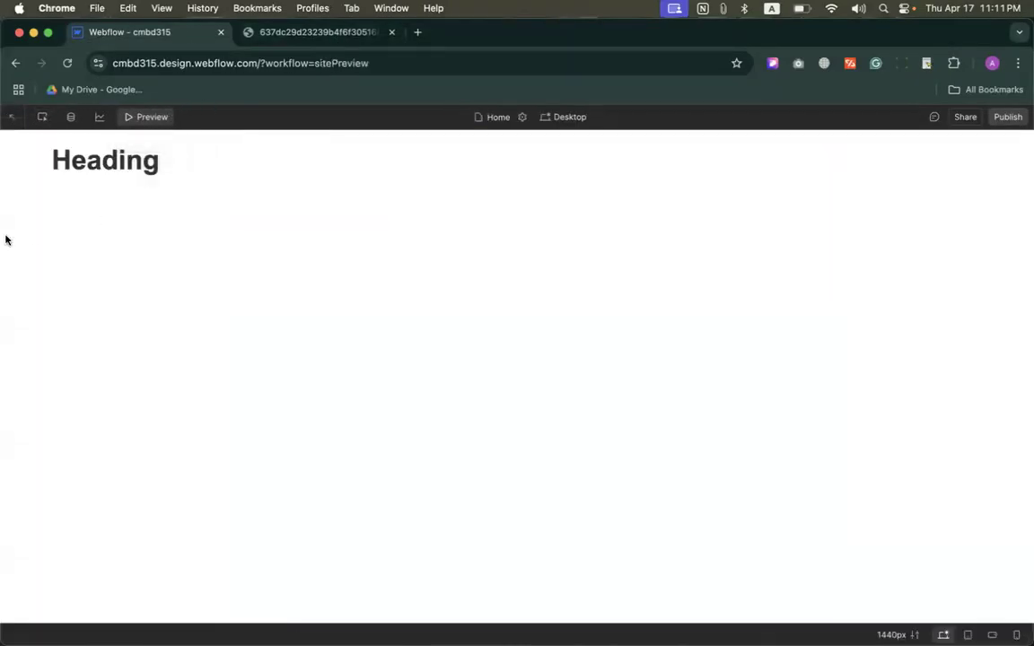
{"action": "left_click_drag", "start_coordinate": [7, 238], "coordinate": [282, 216]}
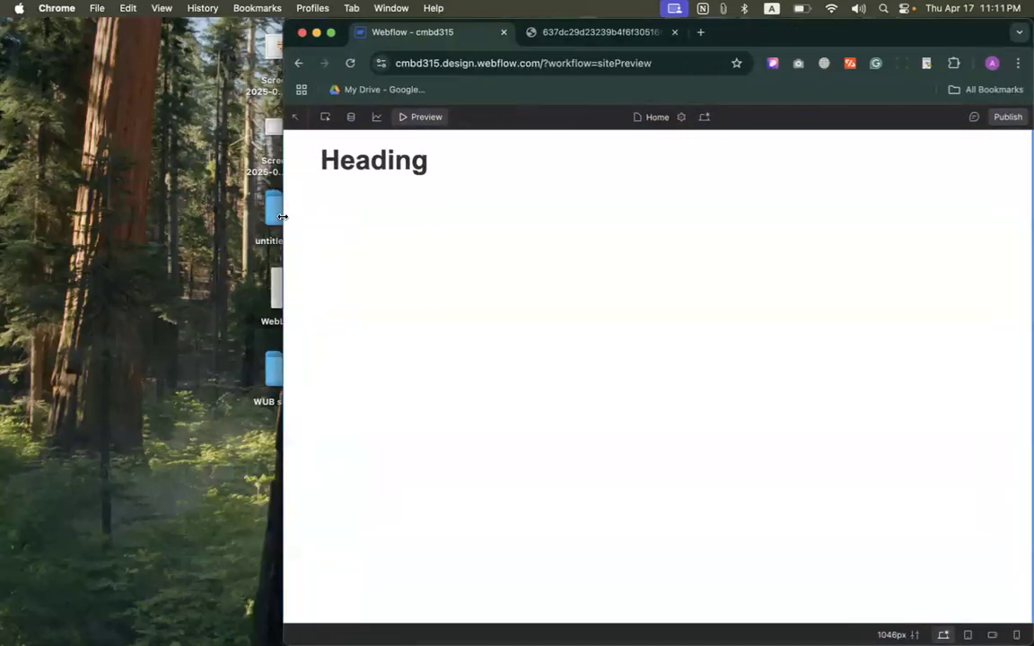
{"action": "double_click", "coordinate": [281, 216]}
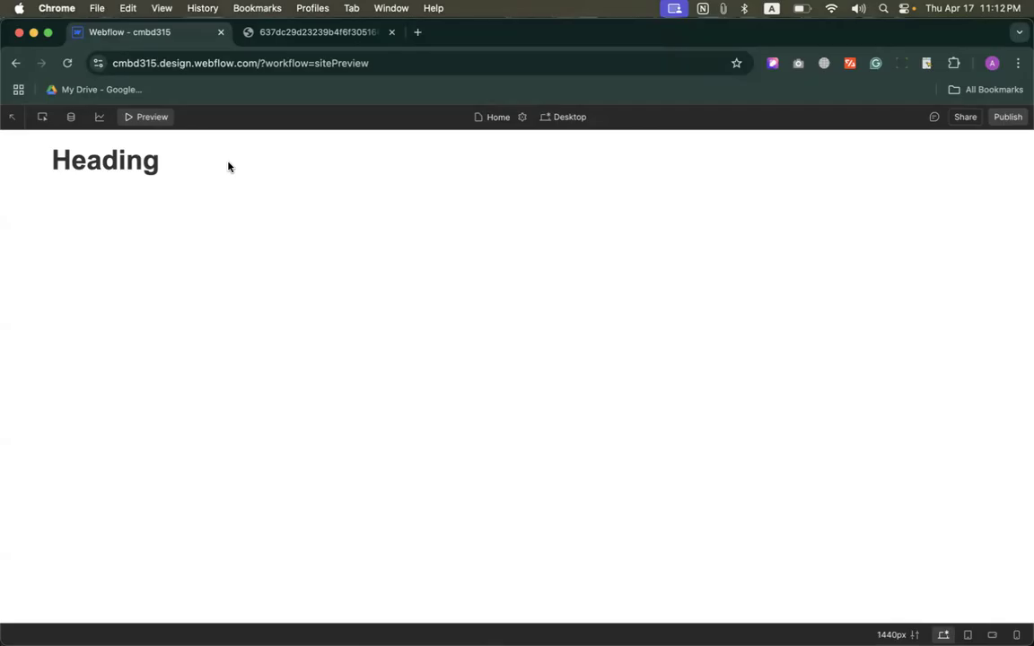
{"action": "left_click", "coordinate": [153, 117]}
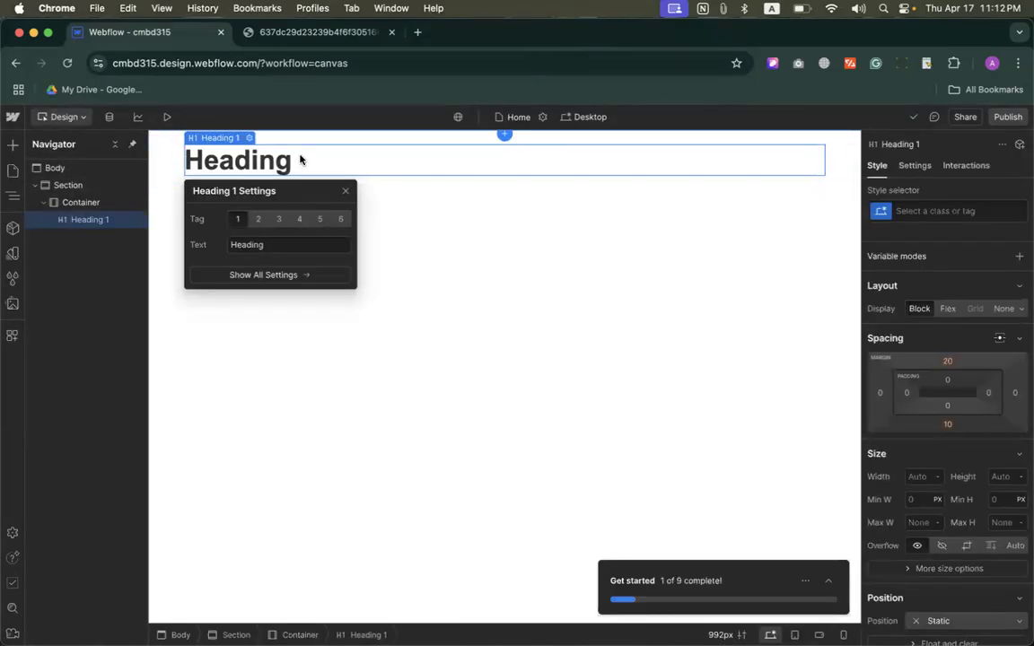
Step: Select the container to review its spacing and size settings, and compare it with the hero section image
{"action": "left_click", "coordinate": [79, 202]}
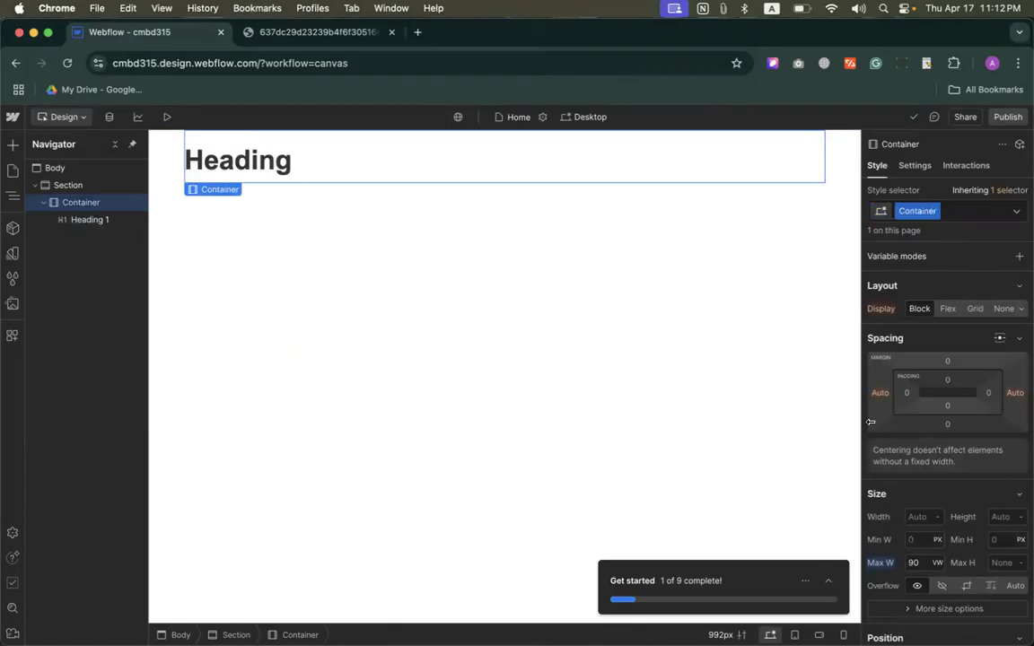
{"action": "scroll", "coordinate": [953, 410], "scroll_direction": "down", "scroll_amount": 1}
{"action": "scroll", "coordinate": [953, 410], "scroll_direction": "down", "scroll_amount": 1}
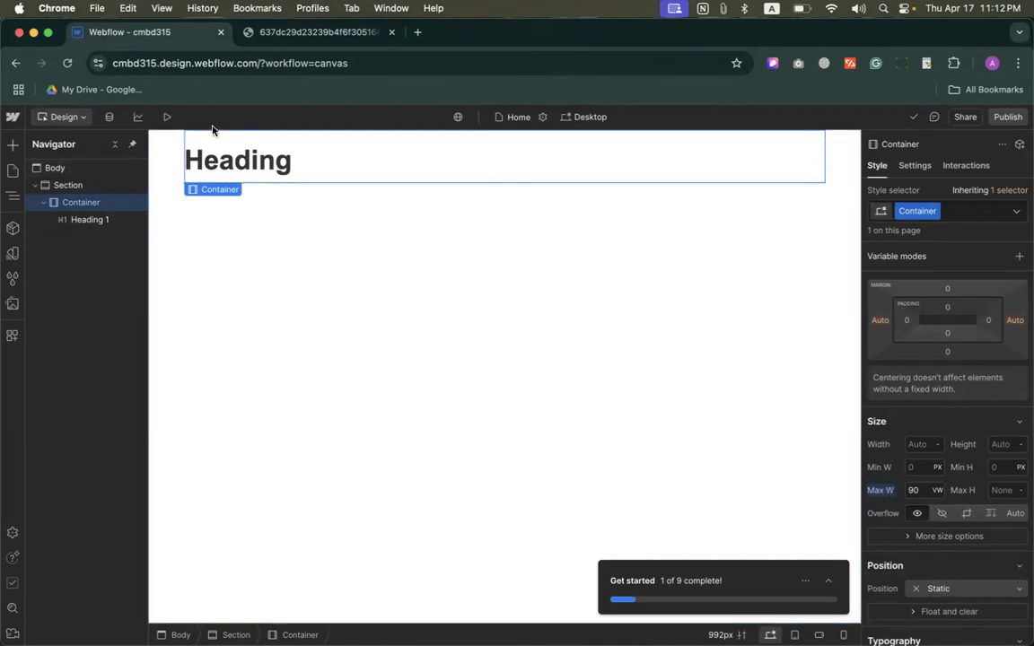
{"action": "left_click", "coordinate": [244, 30]}
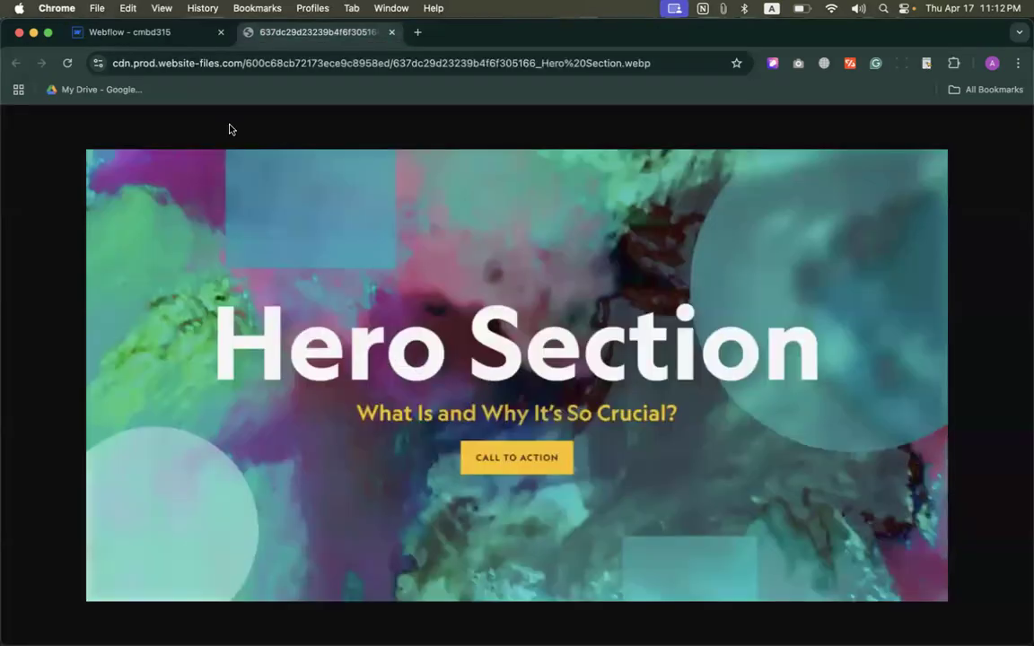
{"action": "left_click", "coordinate": [135, 32]}
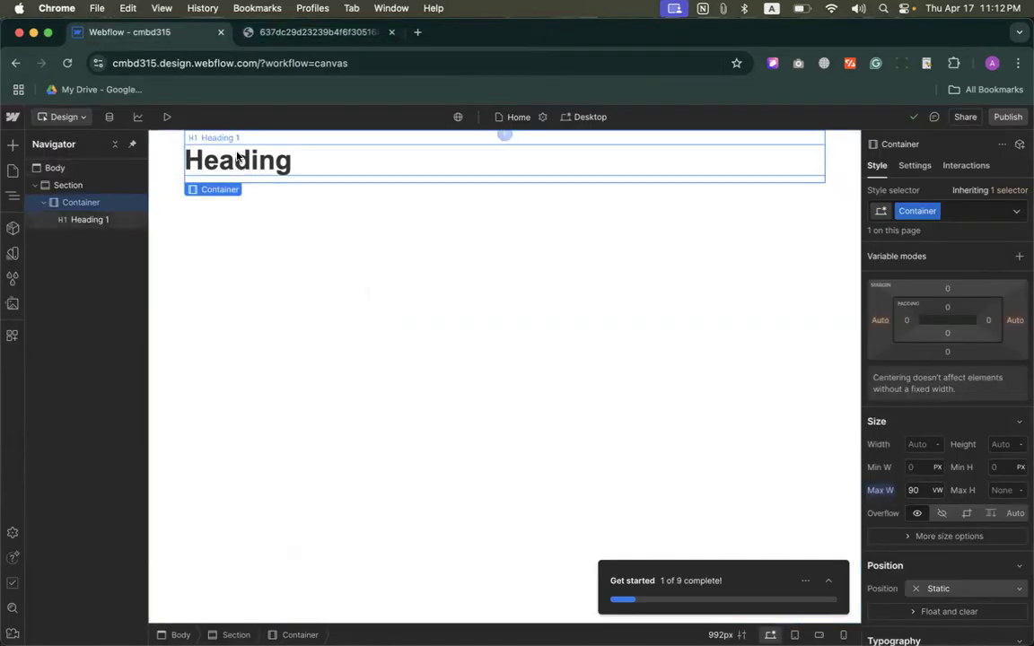
Step: Search the hero section image with Google Lens and copy the large title text "Hero Section"
{"action": "left_click", "coordinate": [269, 31]}
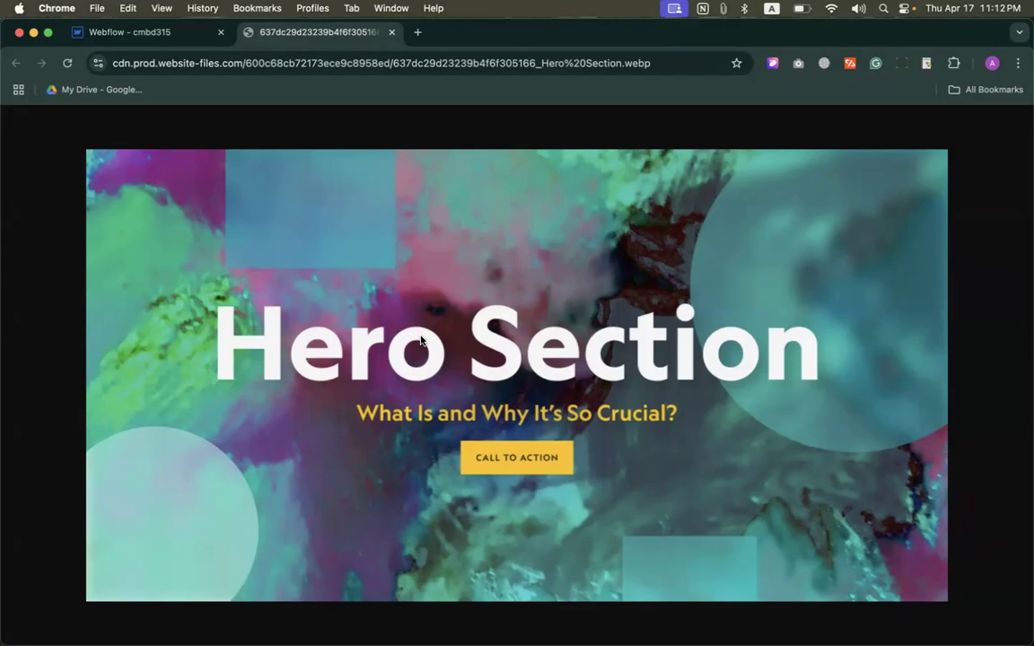
{"action": "right_click", "coordinate": [421, 341]}
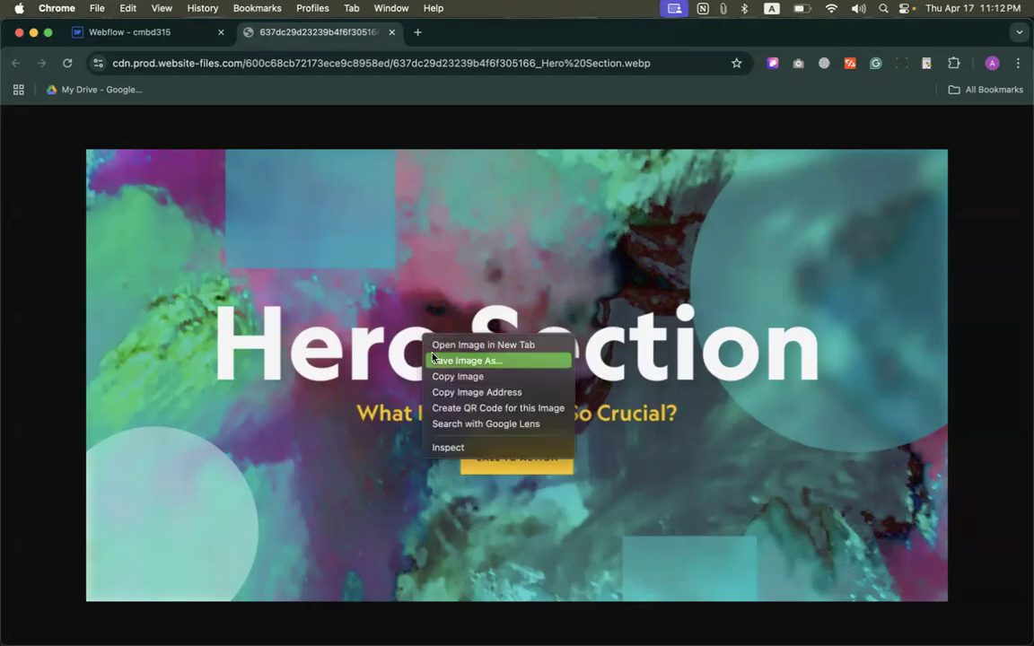
{"action": "left_click", "coordinate": [455, 429]}
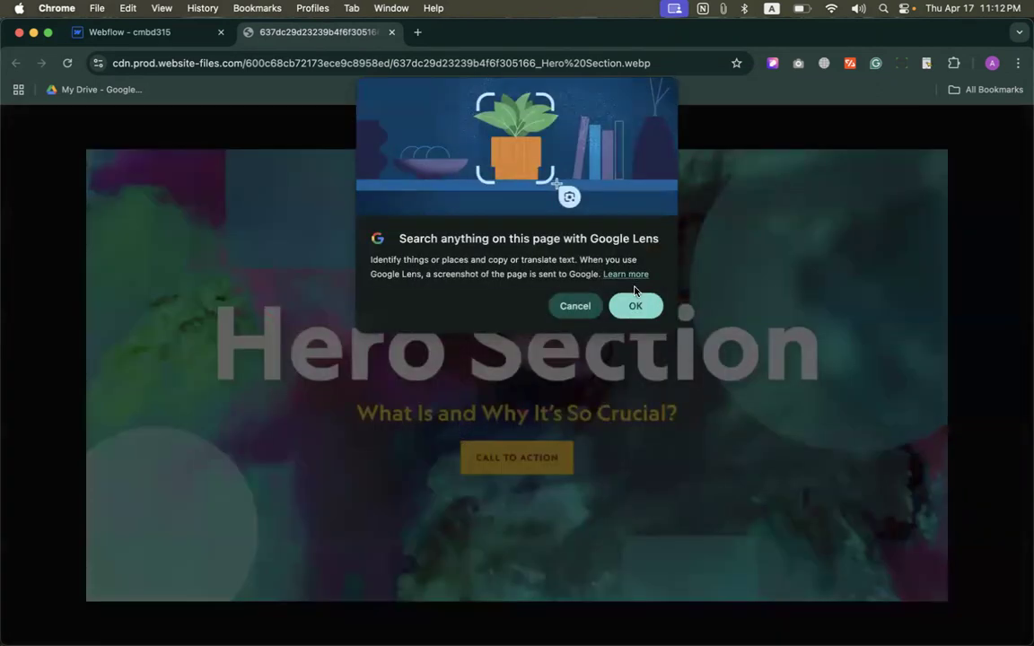
{"action": "left_click", "coordinate": [634, 301]}
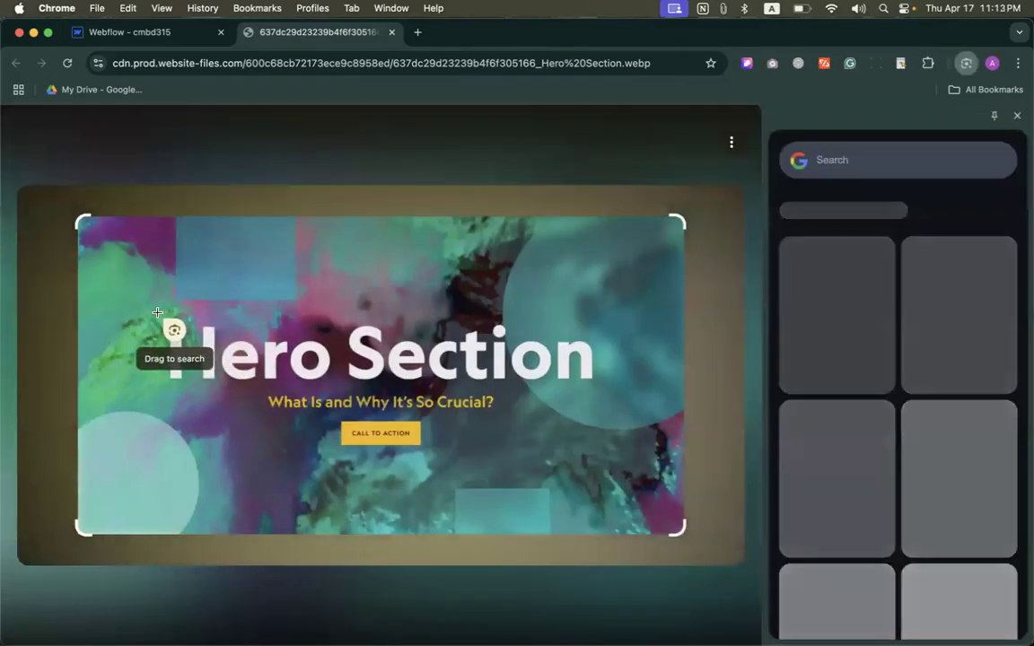
{"action": "left_click_drag", "start_coordinate": [159, 313], "coordinate": [599, 386]}
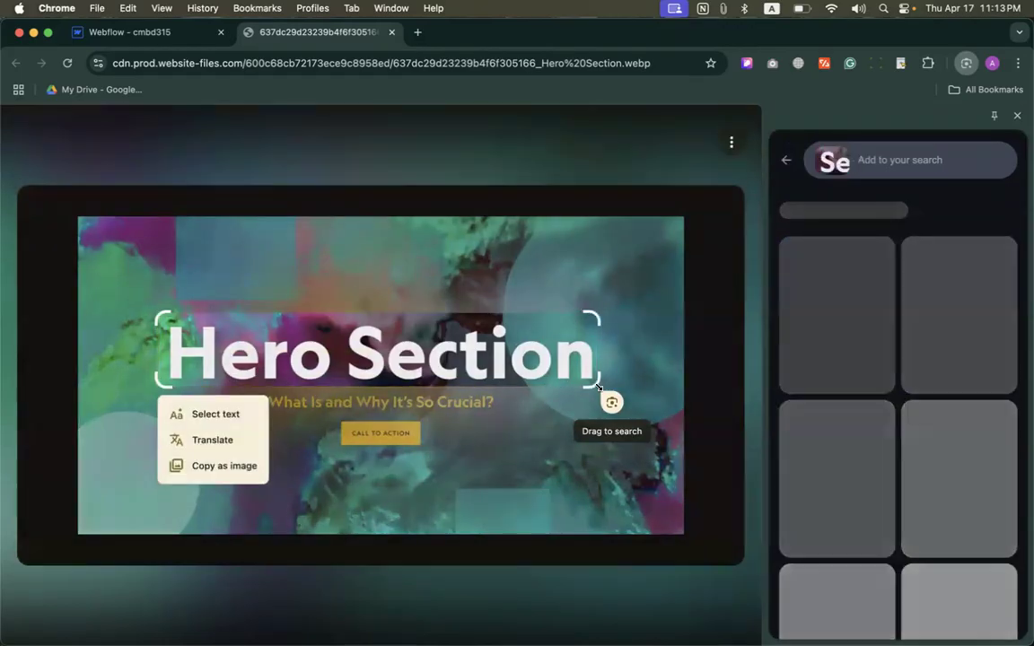
{"action": "left_click", "coordinate": [213, 413]}
{"action": "left_click", "coordinate": [210, 411]}
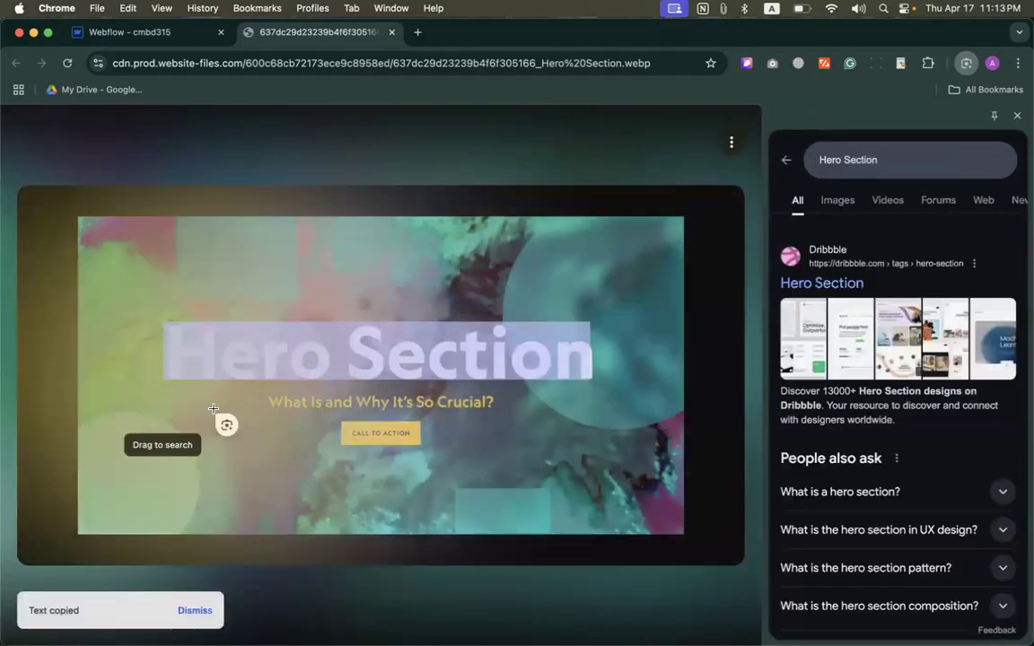
Step: Replace the heading's placeholder text on the Webflow canvas with "Hero Section"
{"action": "left_click", "coordinate": [163, 33]}
{"action": "double_click", "coordinate": [258, 161]}
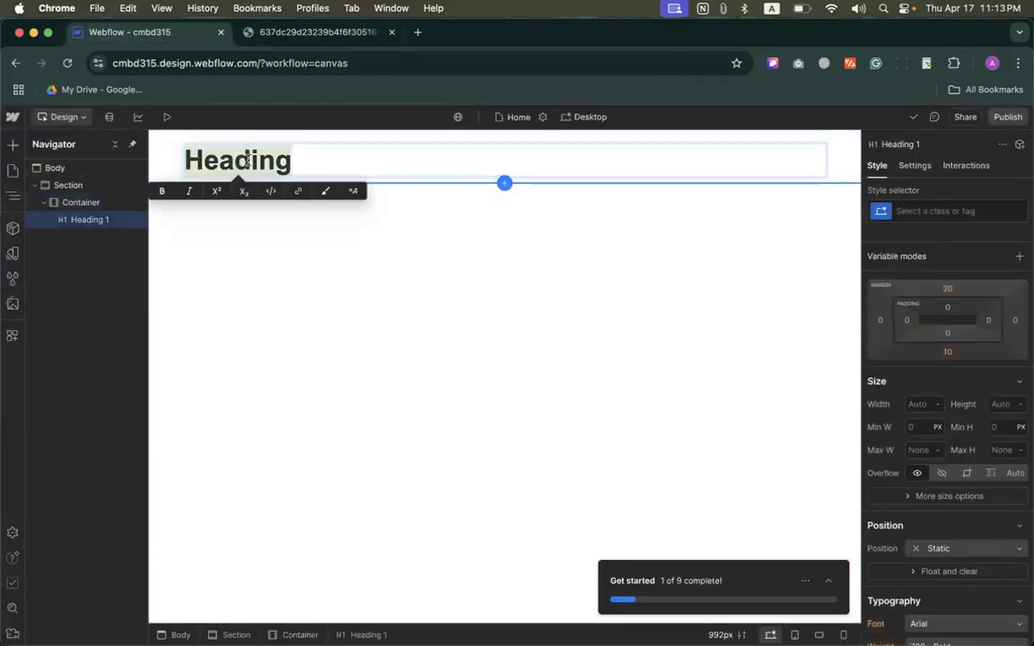
{"action": "key", "text": "super+v"}
{"action": "left_click", "coordinate": [381, 217]}
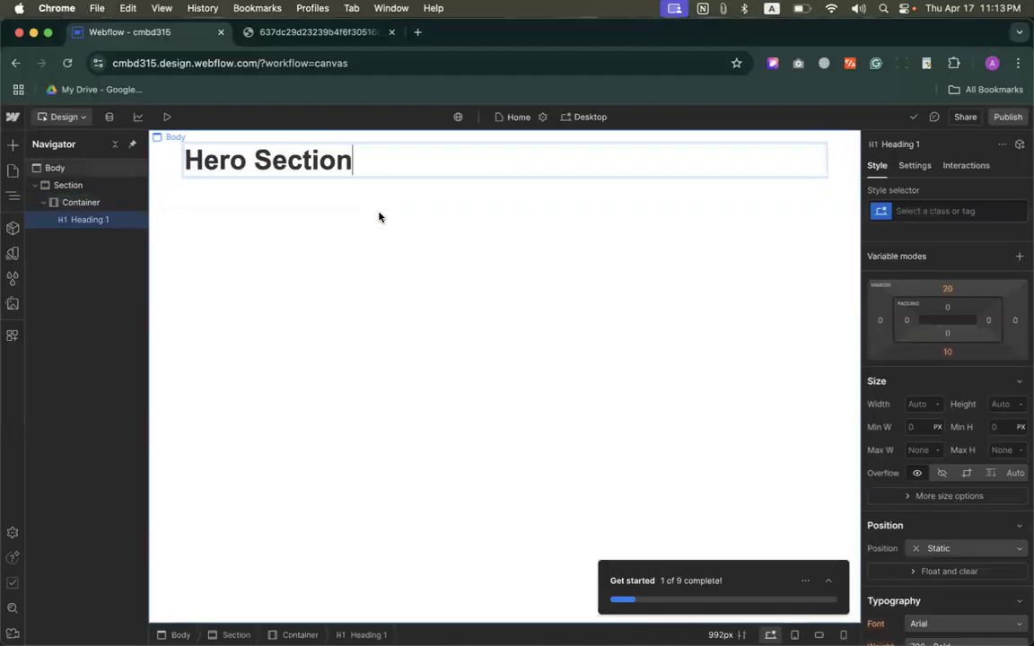
Step: Close and reopen Google Lens on the hero section image, and copy the title text "Hero Section" again
{"action": "left_click", "coordinate": [312, 32]}
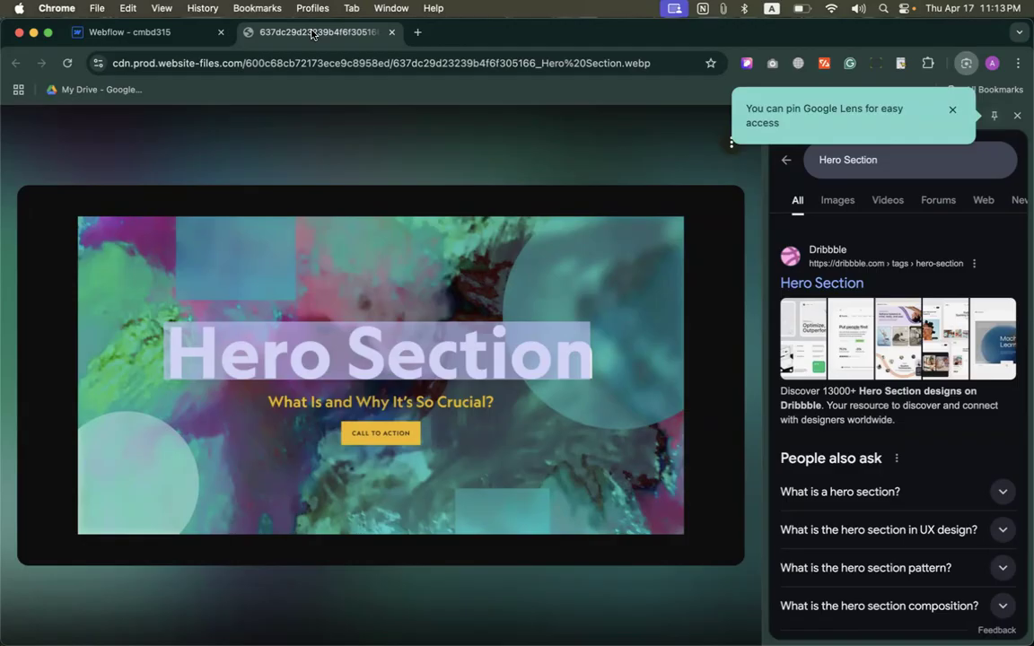
{"action": "left_click", "coordinate": [1018, 116]}
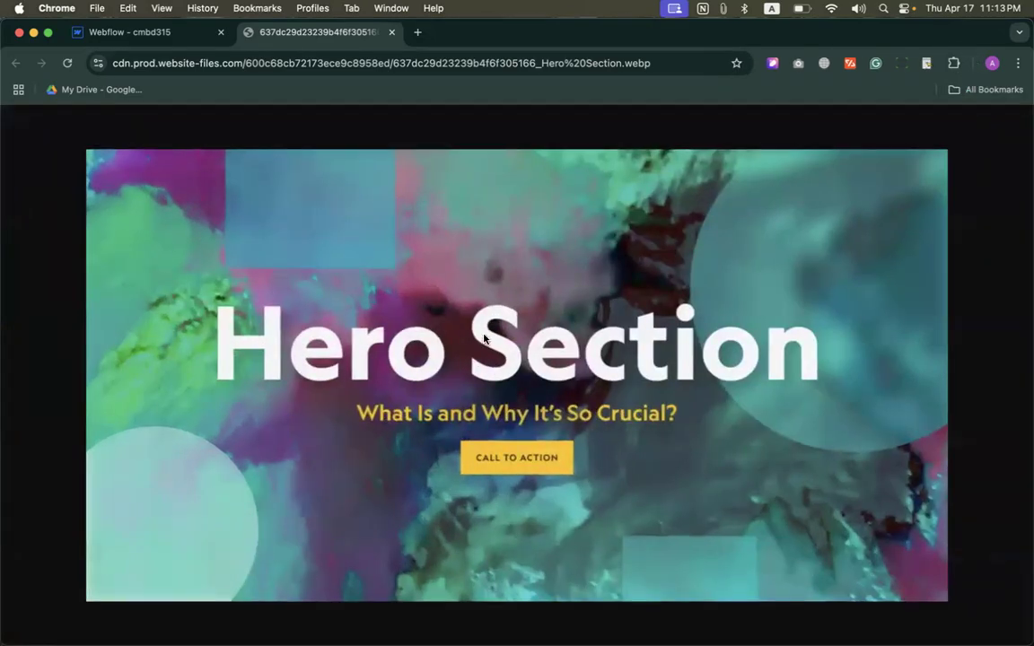
{"action": "right_click", "coordinate": [322, 344]}
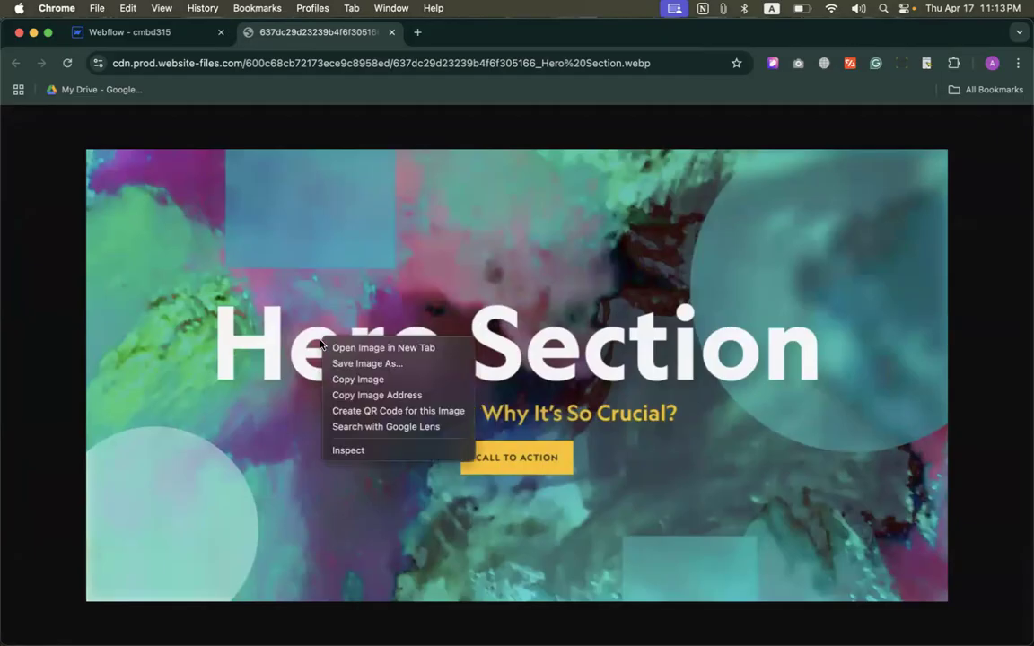
{"action": "left_click", "coordinate": [377, 426]}
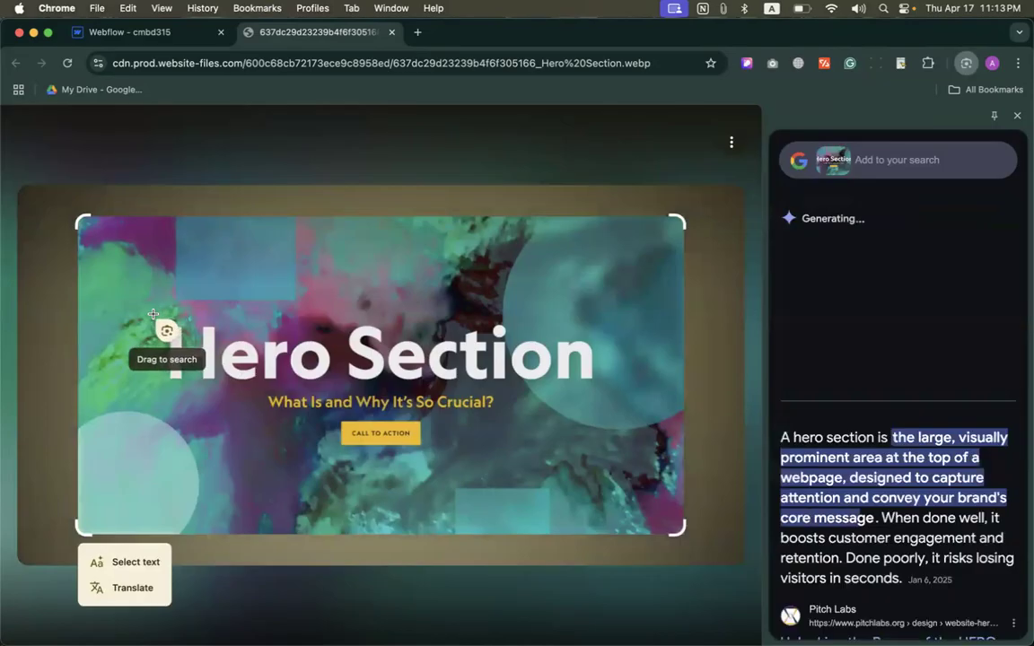
{"action": "left_click_drag", "start_coordinate": [153, 315], "coordinate": [595, 383]}
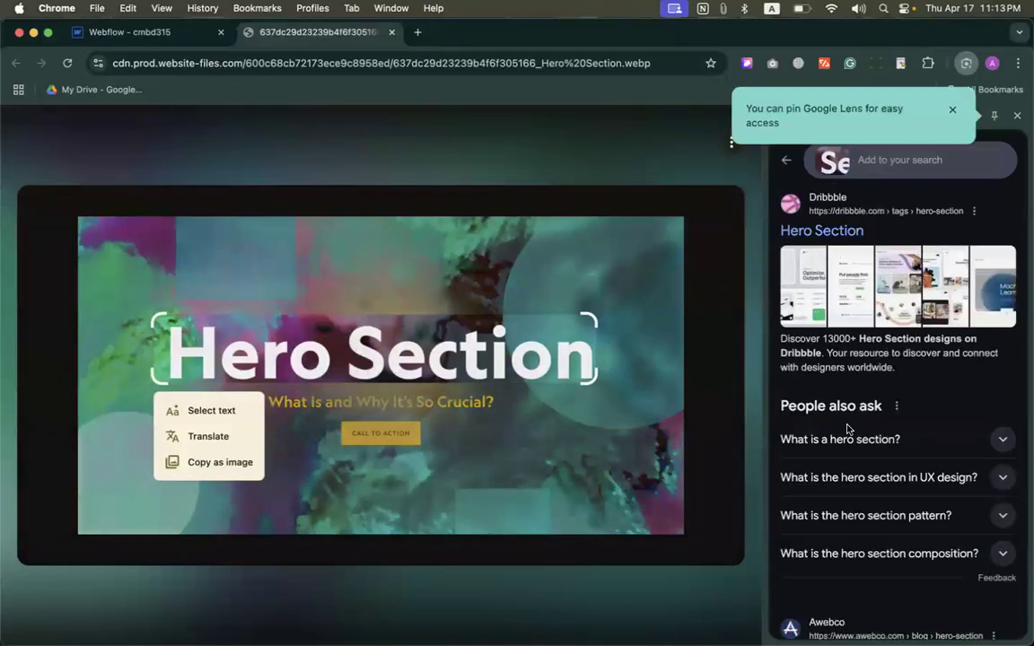
{"action": "left_click", "coordinate": [201, 414]}
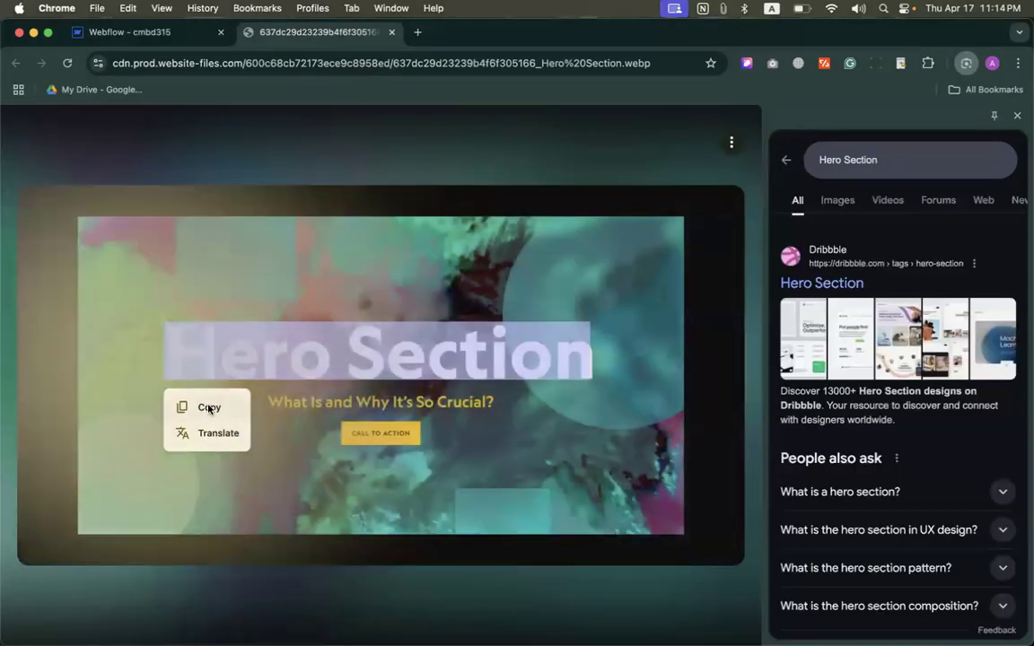
{"action": "left_click", "coordinate": [209, 409]}
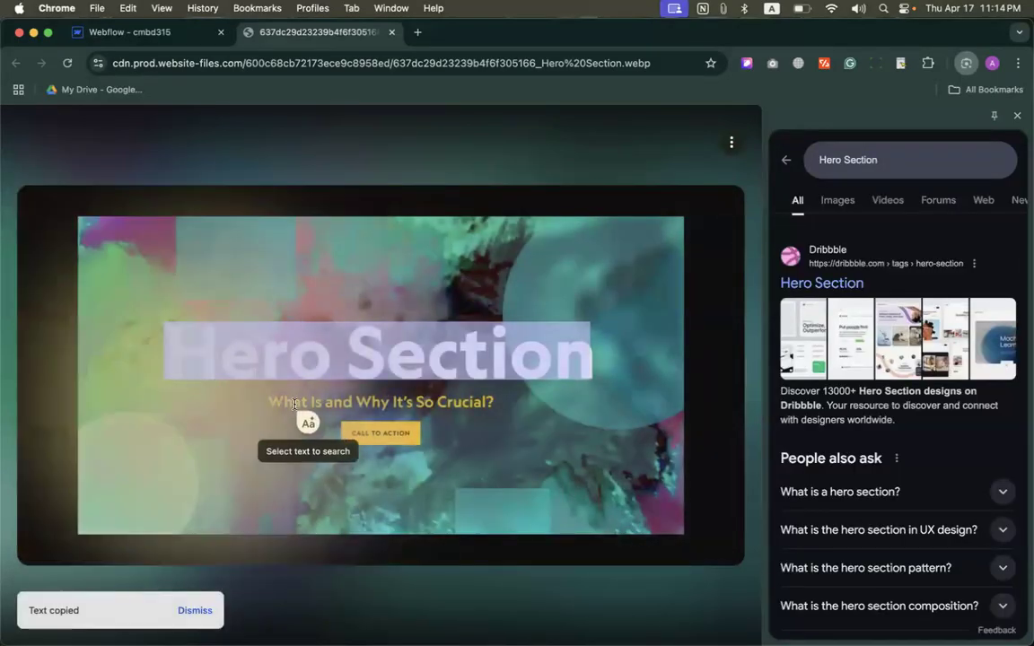
Step: Copy the subtitle text "What Is and Why It's So Crucial?" from the image in Google Lens
{"action": "left_click", "coordinate": [270, 402]}
{"action": "left_click_drag", "start_coordinate": [269, 402], "coordinate": [493, 400]}
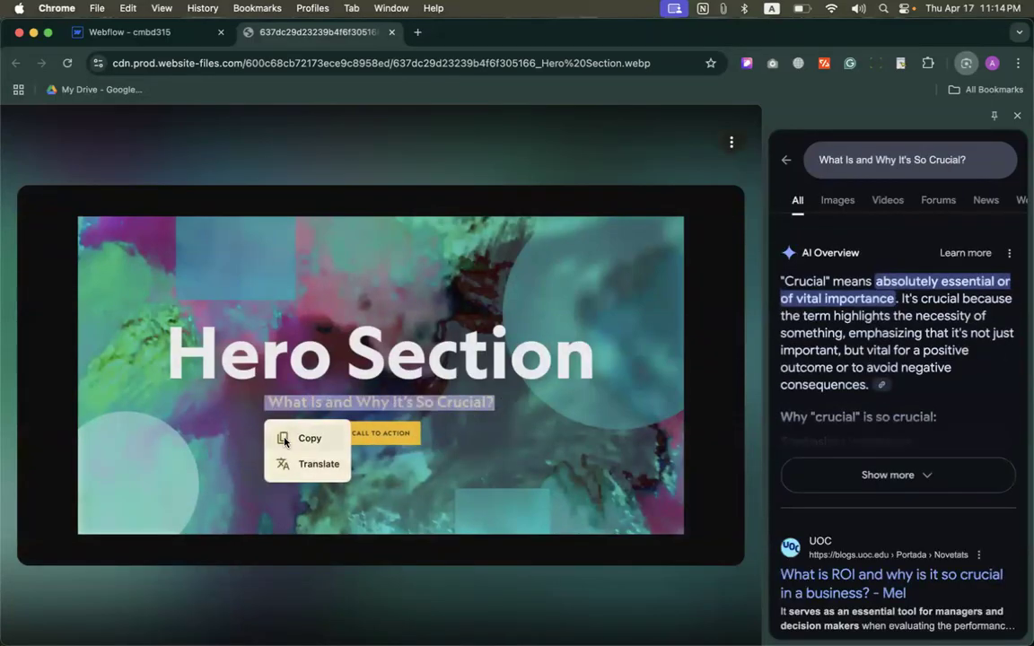
{"action": "left_click", "coordinate": [284, 440]}
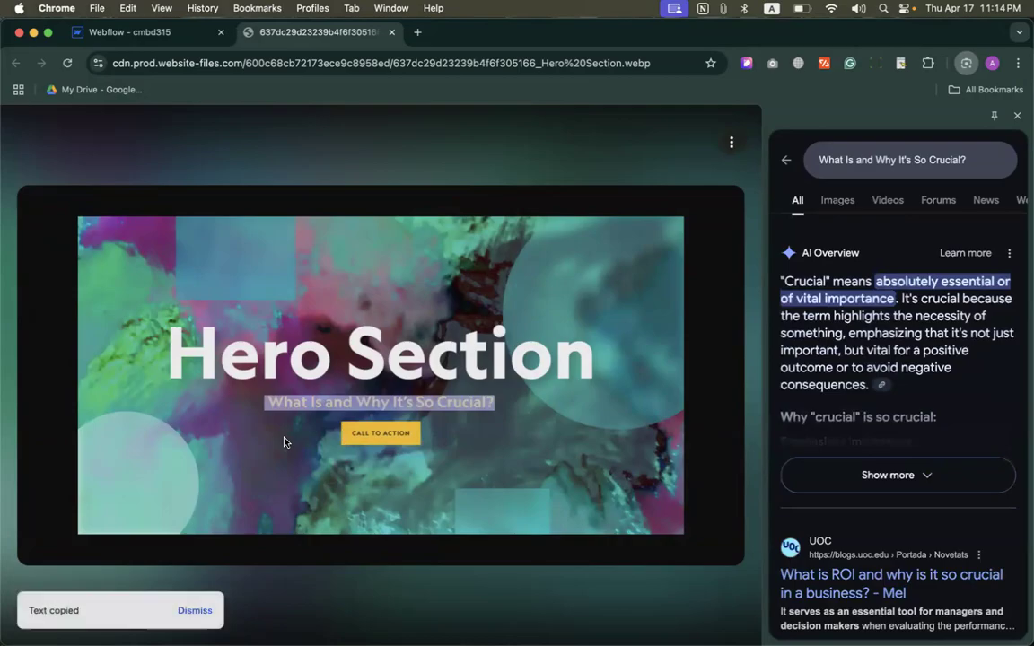
Step: Return to the Webflow design and add a Paragraph element below the heading inside the container
{"action": "left_click", "coordinate": [148, 34]}
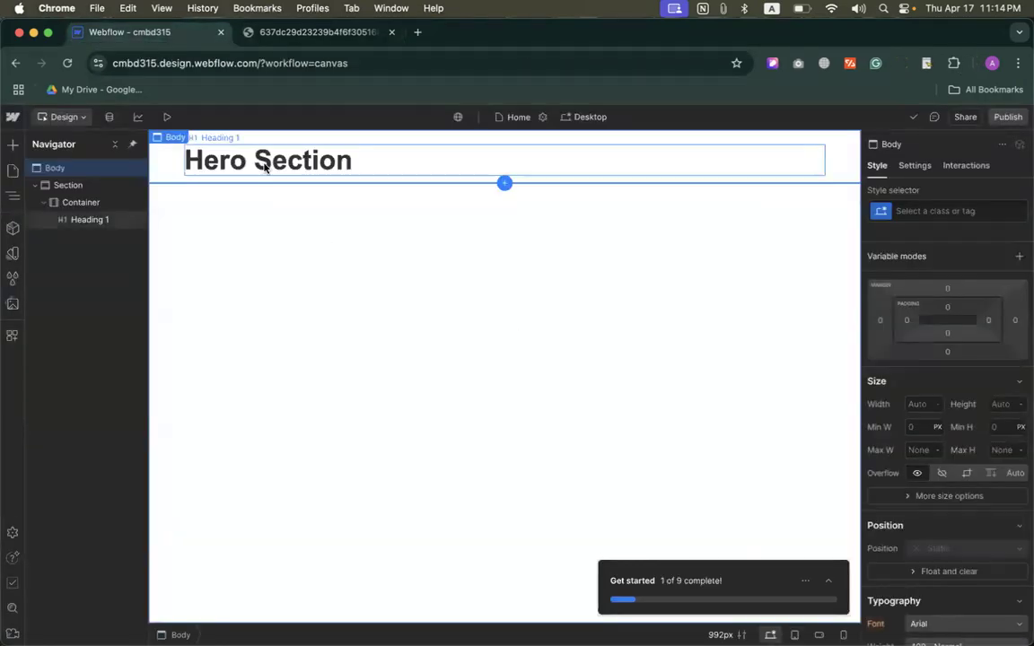
{"action": "left_click", "coordinate": [13, 147]}
{"action": "scroll", "coordinate": [103, 381], "scroll_direction": "down", "scroll_amount": 3}
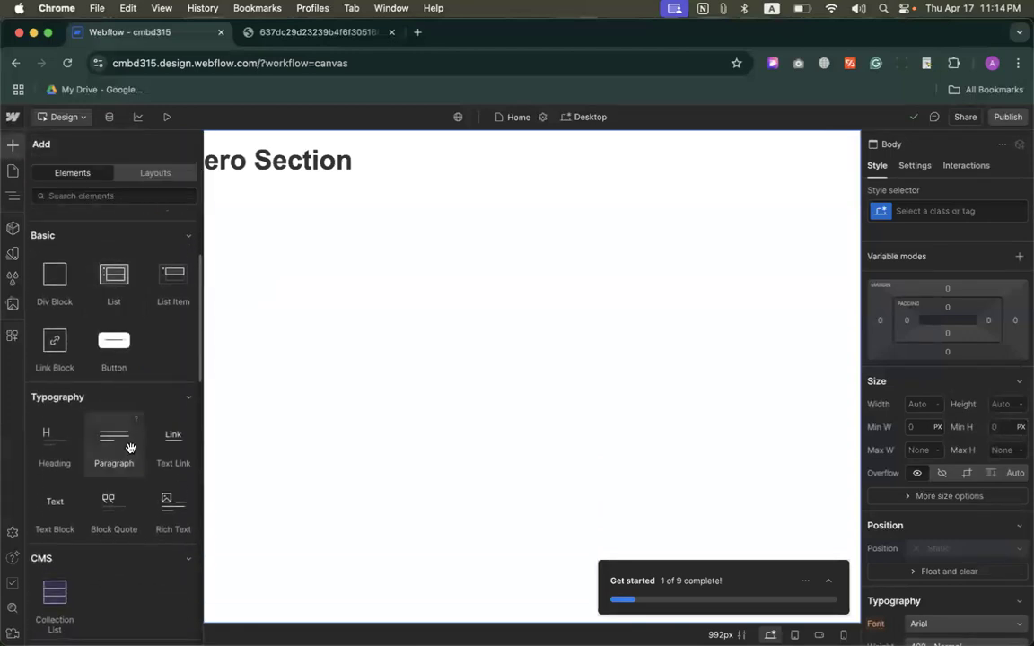
{"action": "left_click_drag", "start_coordinate": [107, 437], "coordinate": [300, 179]}
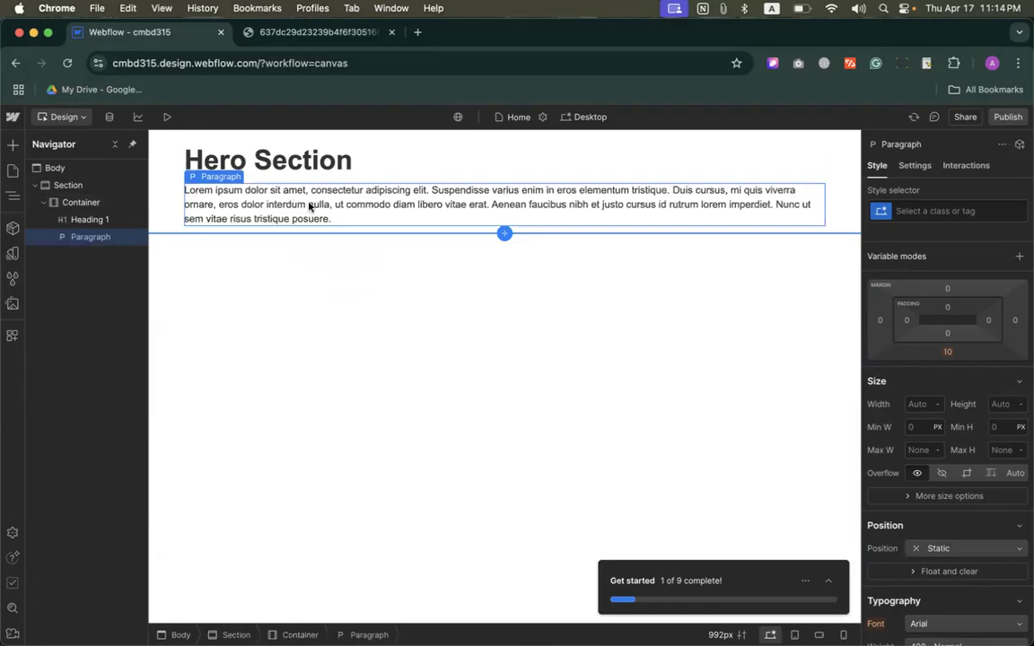
Step: Replace the paragraph's placeholder text with "What Is and Why It's So Crucial?"
{"action": "double_click", "coordinate": [308, 205]}
{"action": "mouse_move", "coordinate": [343, 219]}
{"action": "left_mouse_down"}
{"action": "mouse_move", "coordinate": [184, 190]}
{"action": "mouse_move", "coordinate": [352, 224]}
{"action": "left_mouse_up"}
{"action": "key", "text": "BackSpace"}
{"action": "key", "text": "BackSpace"}
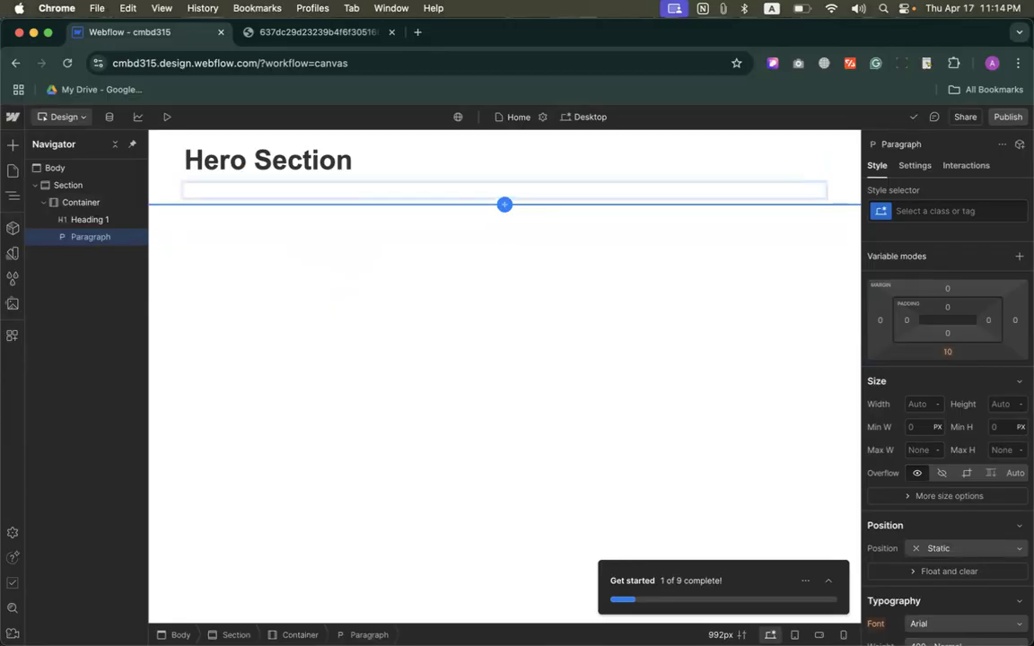
{"action": "key", "text": "super+v"}
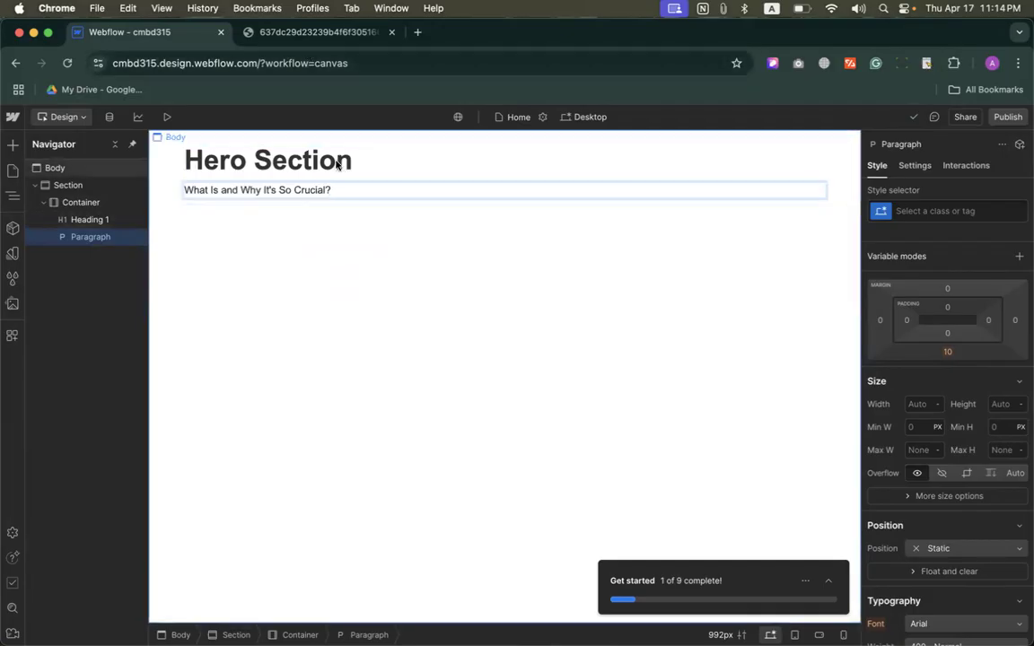
Step: Go back to the hero section image and close its Google Lens search
{"action": "left_click", "coordinate": [316, 32]}
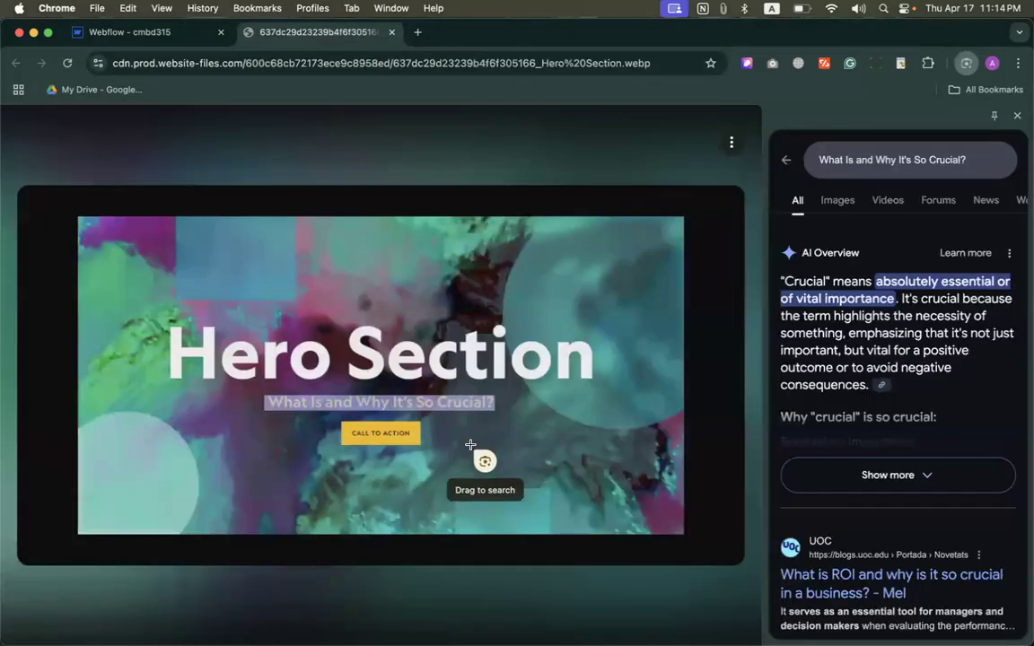
{"action": "left_click", "coordinate": [1017, 115]}
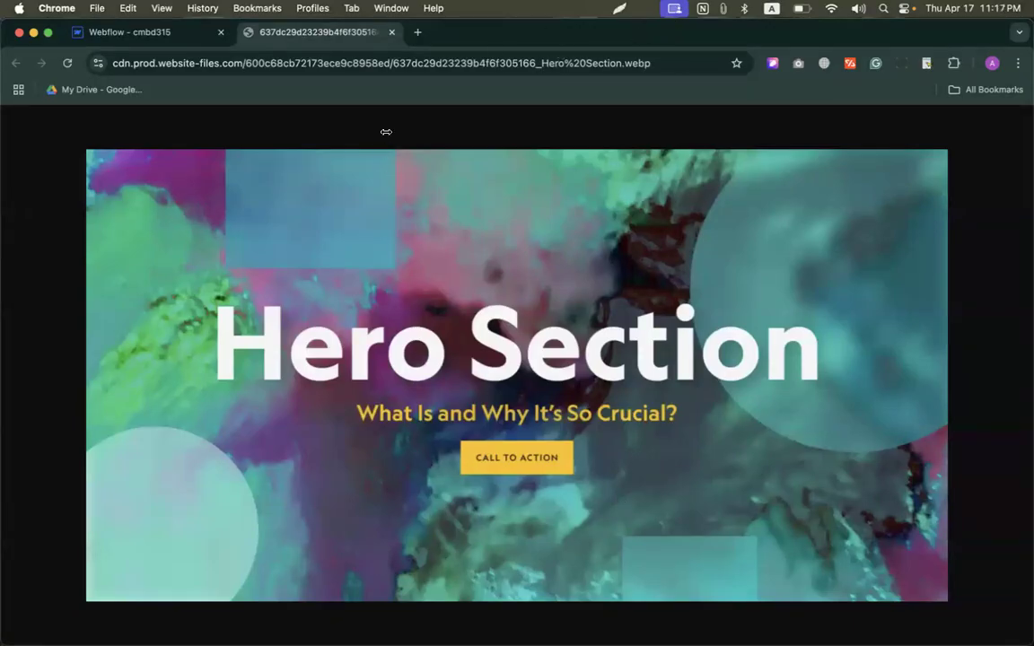
Step: Return to the Webflow design and add a Button element below the paragraph inside the container, following the reference image
{"action": "left_click", "coordinate": [135, 32]}
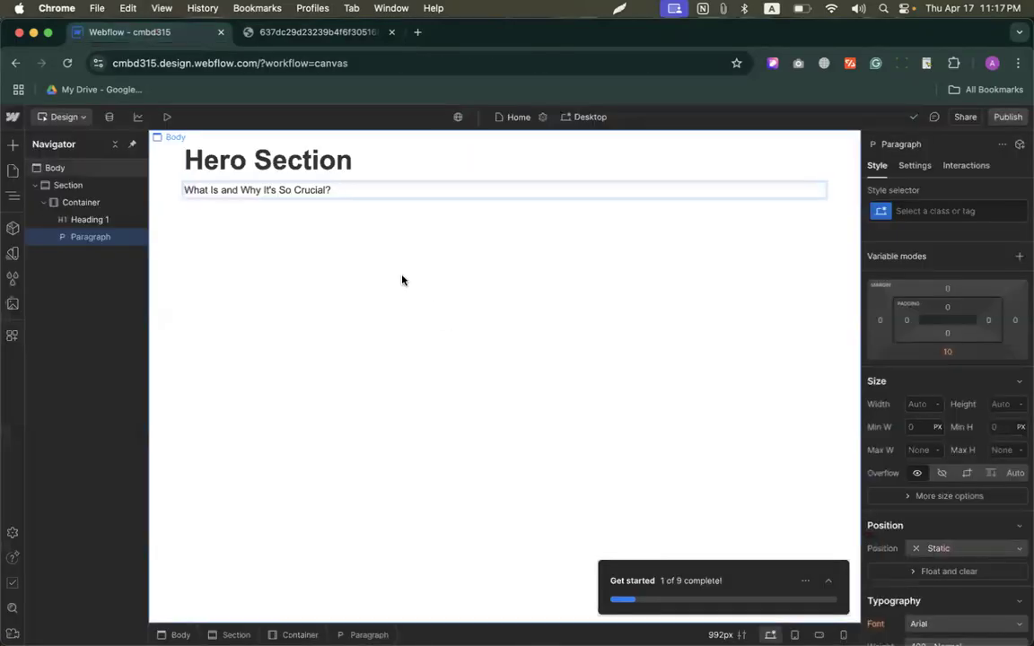
{"action": "left_click", "coordinate": [323, 252]}
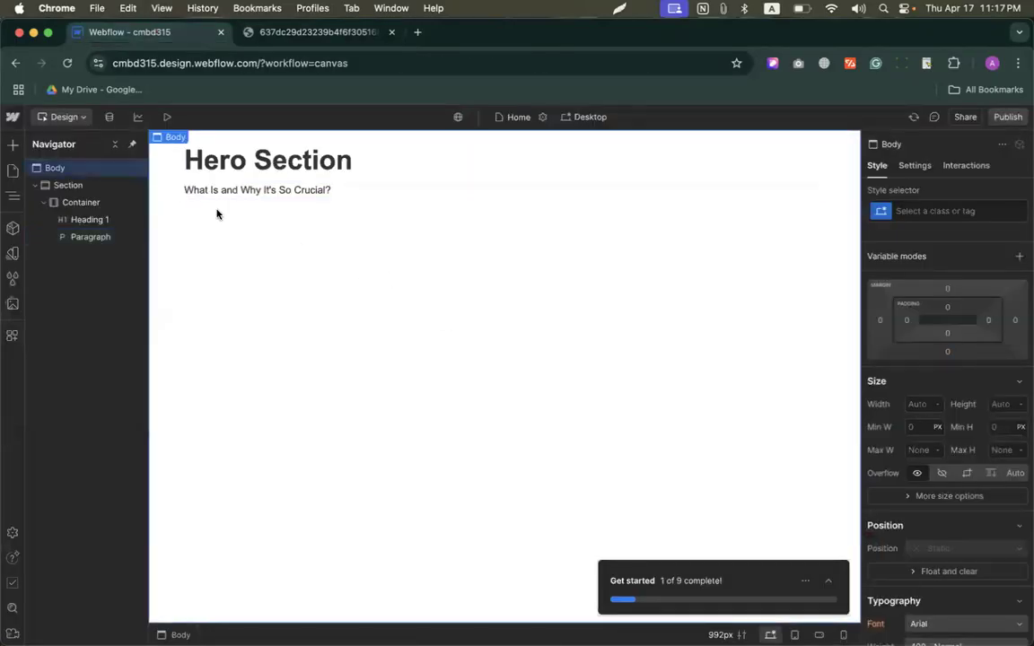
{"action": "left_click", "coordinate": [269, 33]}
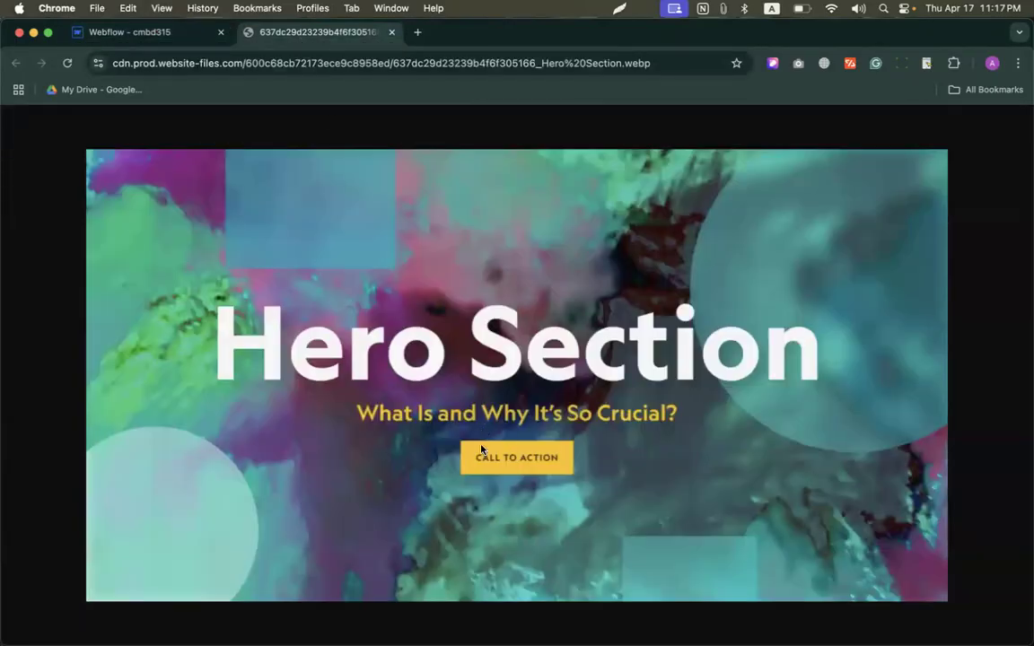
{"action": "left_click", "coordinate": [140, 29]}
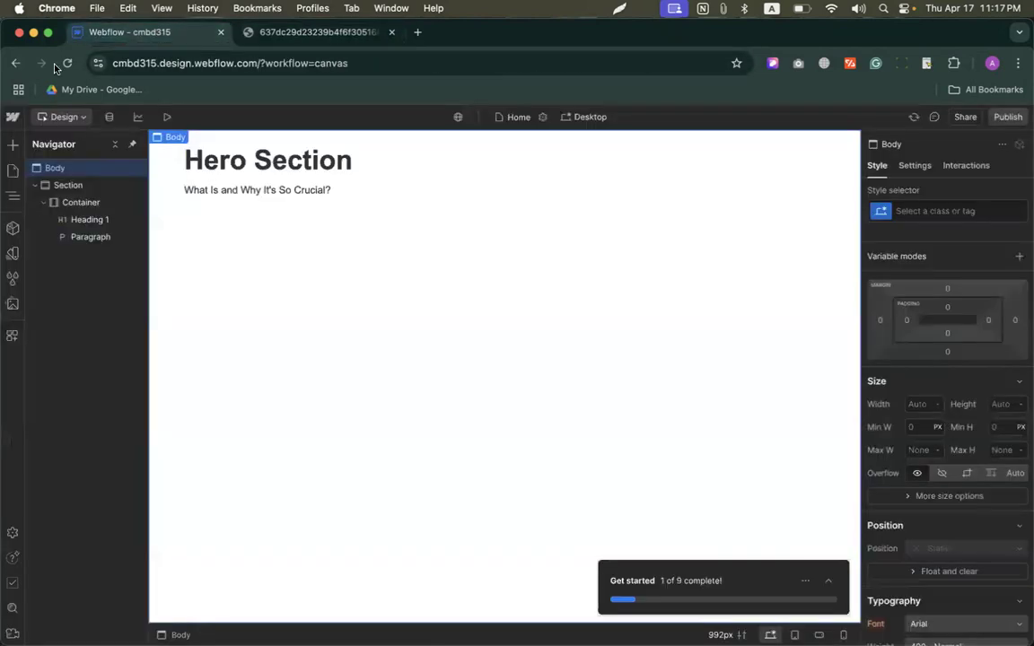
{"action": "left_click", "coordinate": [11, 146]}
{"action": "scroll", "coordinate": [100, 395], "scroll_direction": "down", "scroll_amount": 2}
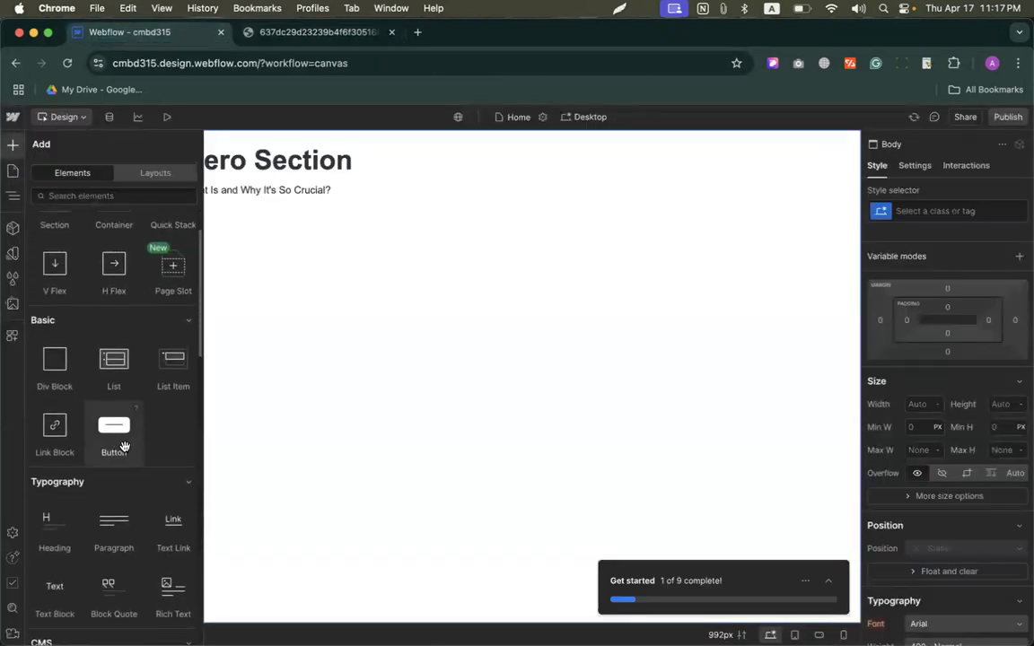
{"action": "left_click_drag", "start_coordinate": [106, 420], "coordinate": [284, 197]}
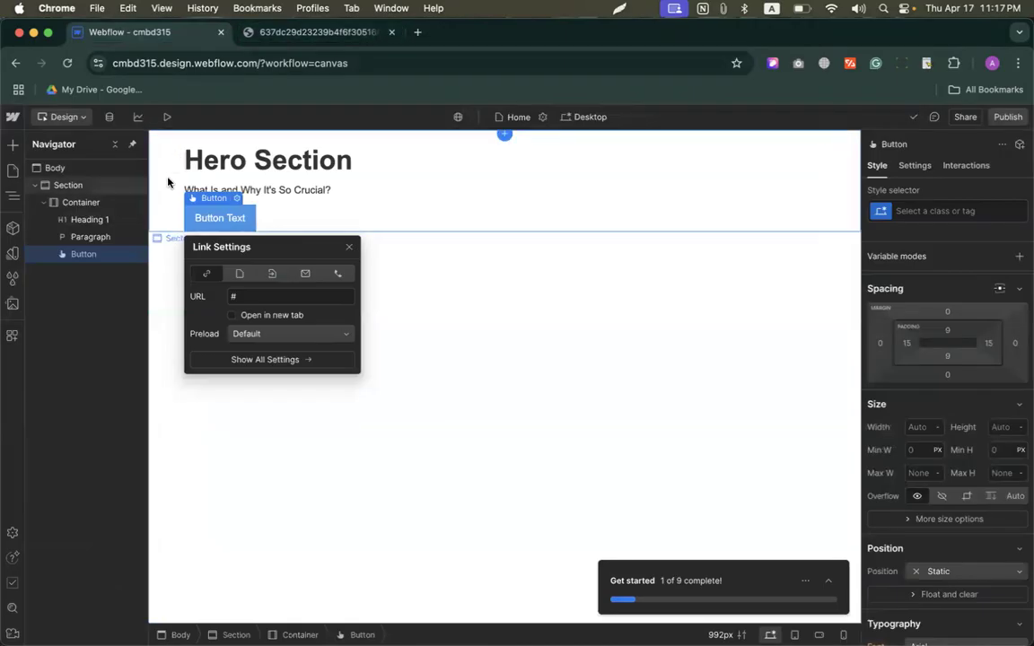
Step: Check the layout in the reference image and center-align the text of the heading and the paragraph
{"action": "left_click", "coordinate": [314, 32]}
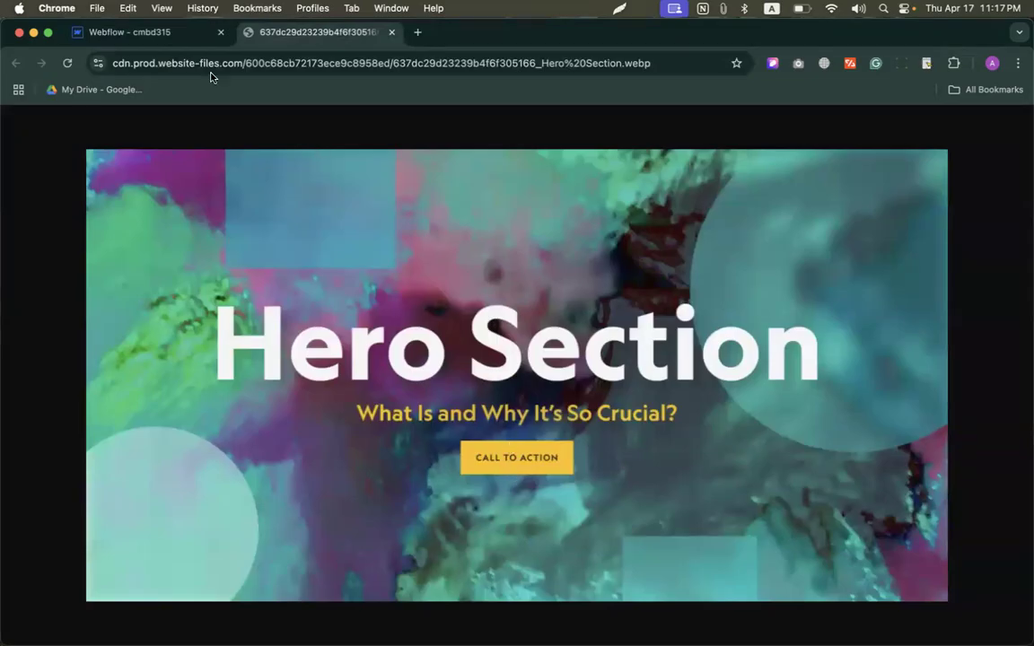
{"action": "left_click", "coordinate": [158, 32]}
{"action": "left_click", "coordinate": [305, 164]}
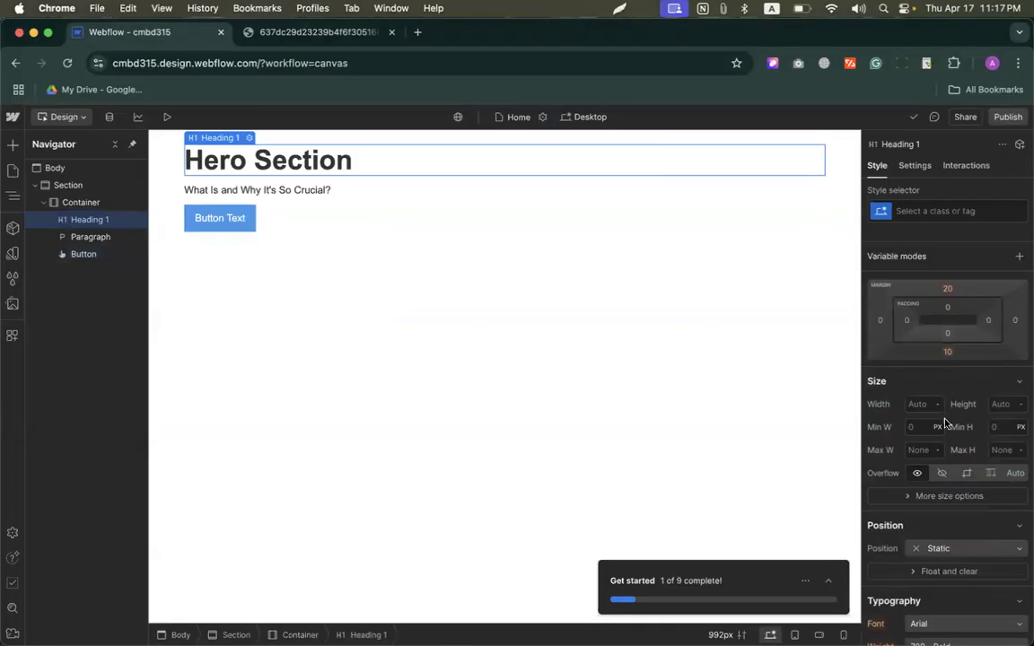
{"action": "scroll", "coordinate": [945, 422], "scroll_direction": "down", "scroll_amount": 5}
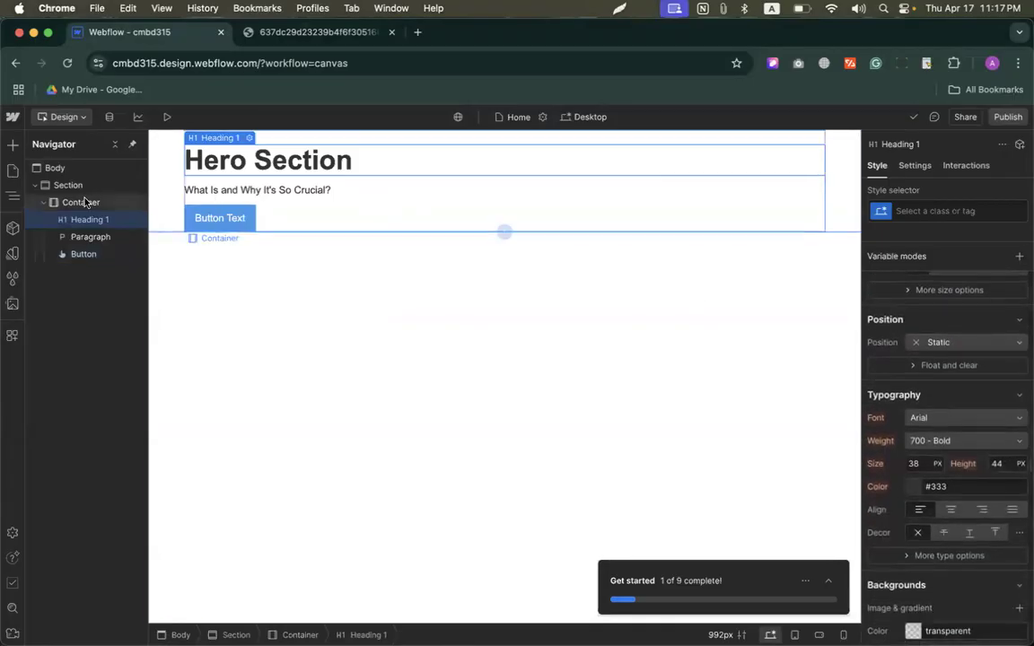
{"action": "scroll", "coordinate": [868, 384], "scroll_direction": "down", "scroll_amount": 1}
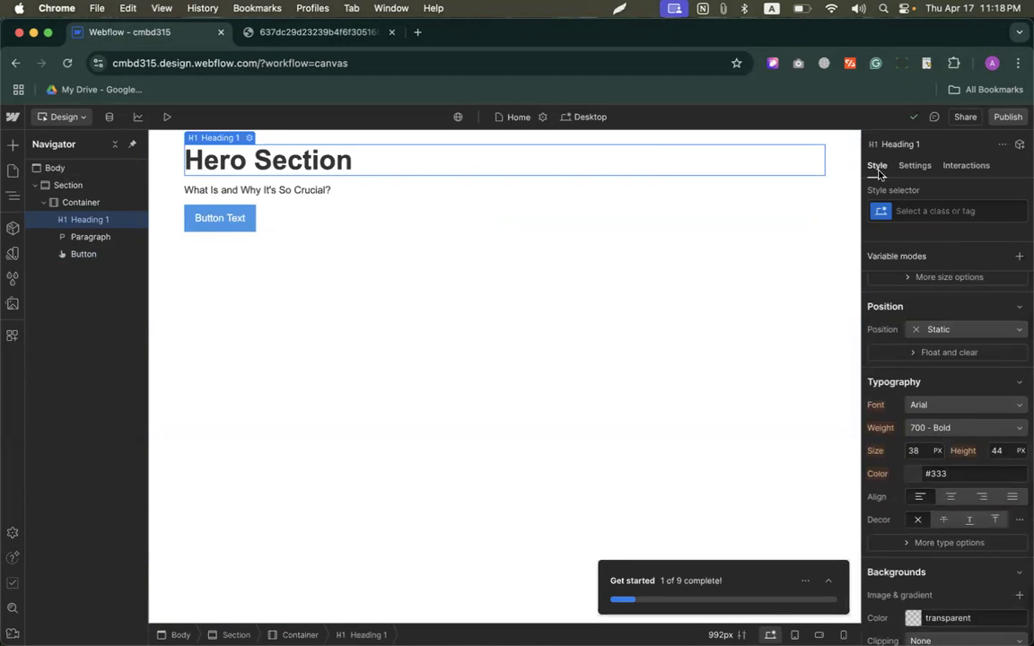
{"action": "left_click", "coordinate": [947, 498]}
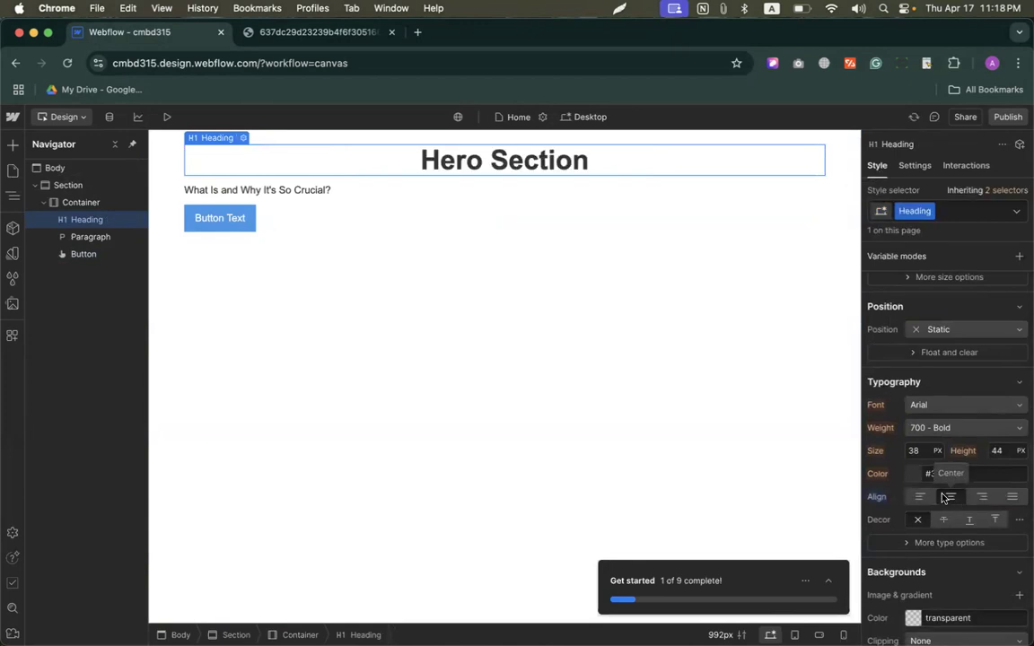
{"action": "left_click", "coordinate": [272, 193]}
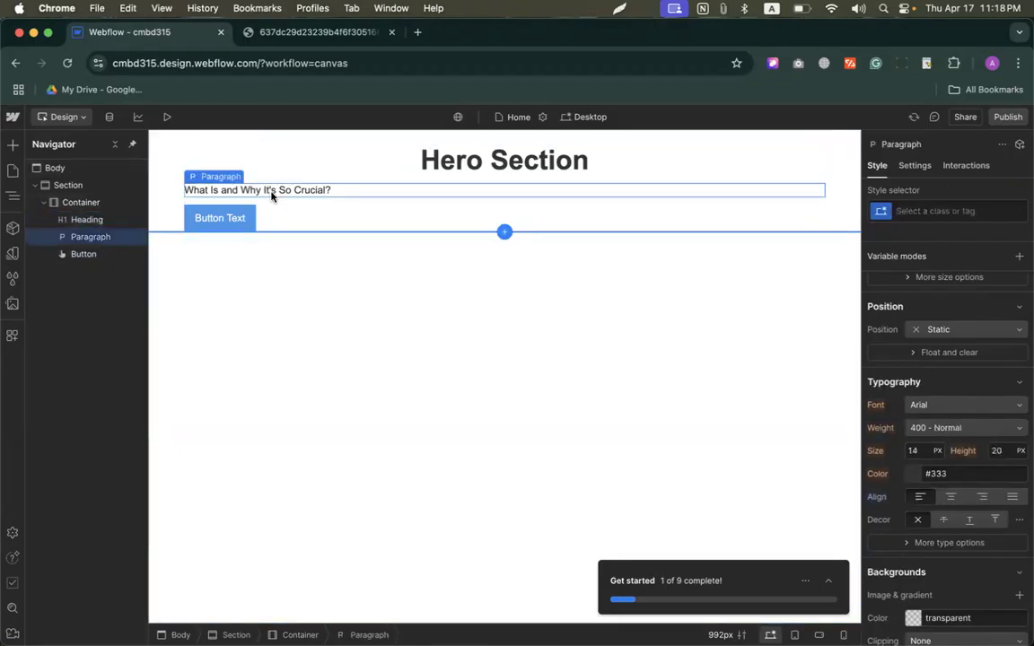
{"action": "left_click", "coordinate": [952, 498]}
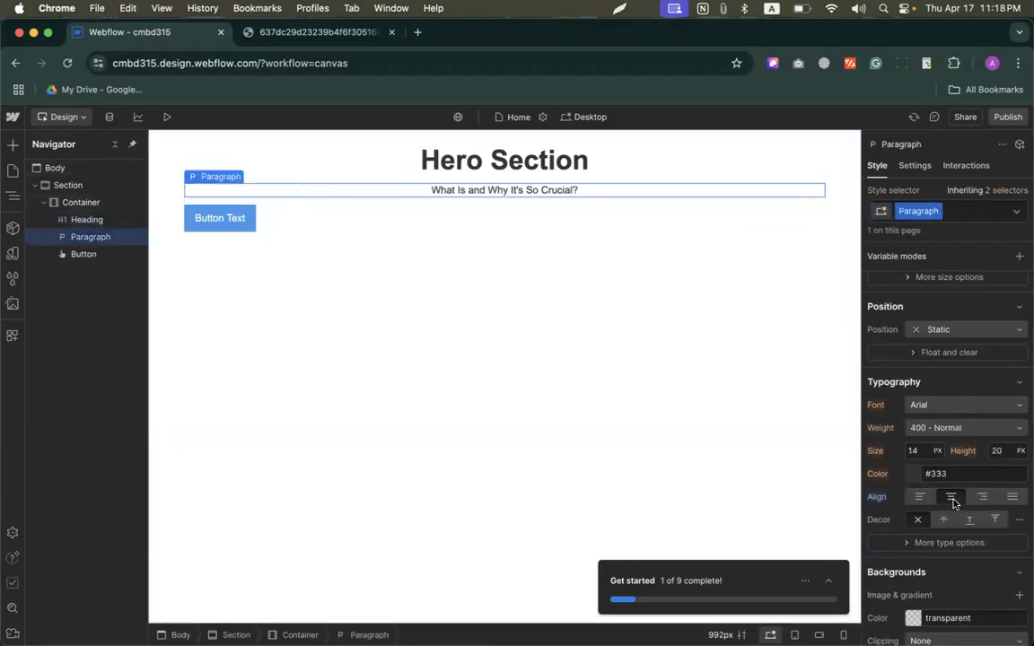
Step: Try to center the button with center text alignment and undo the change
{"action": "left_click", "coordinate": [223, 222]}
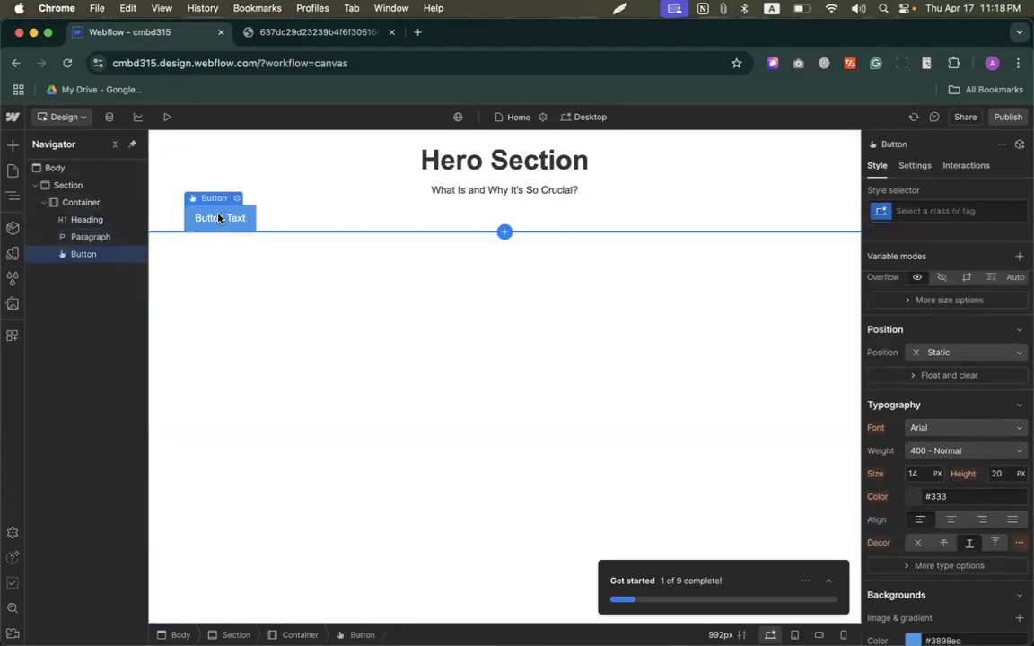
{"action": "left_click", "coordinate": [952, 521]}
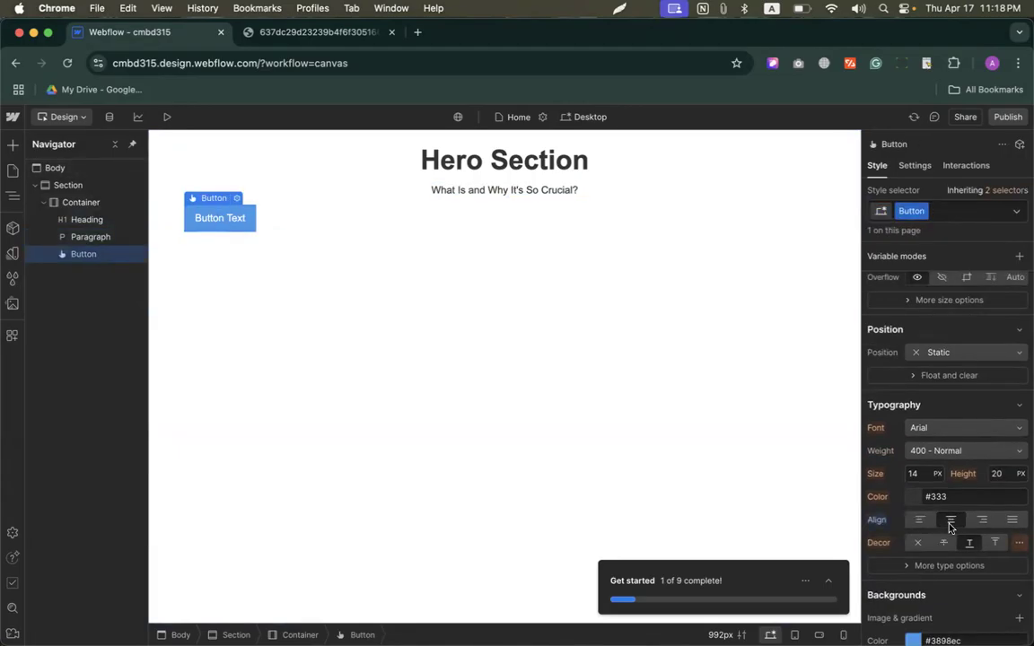
{"action": "key", "text": "super+z"}
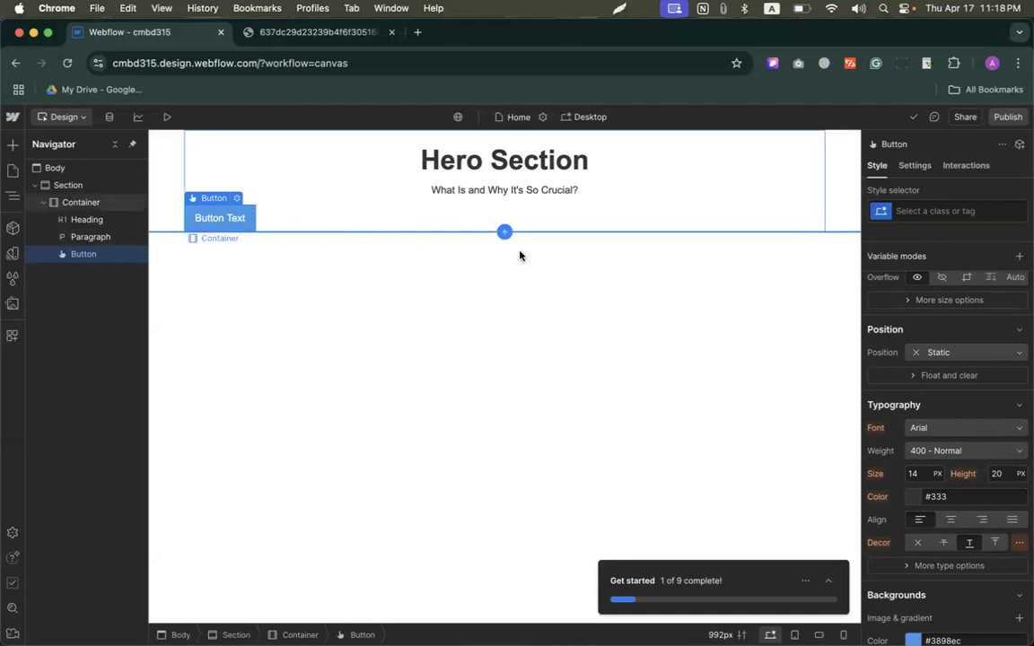
{"action": "scroll", "coordinate": [867, 343], "scroll_direction": "up", "scroll_amount": 3}
{"action": "scroll", "coordinate": [868, 343], "scroll_direction": "up", "scroll_amount": 2}
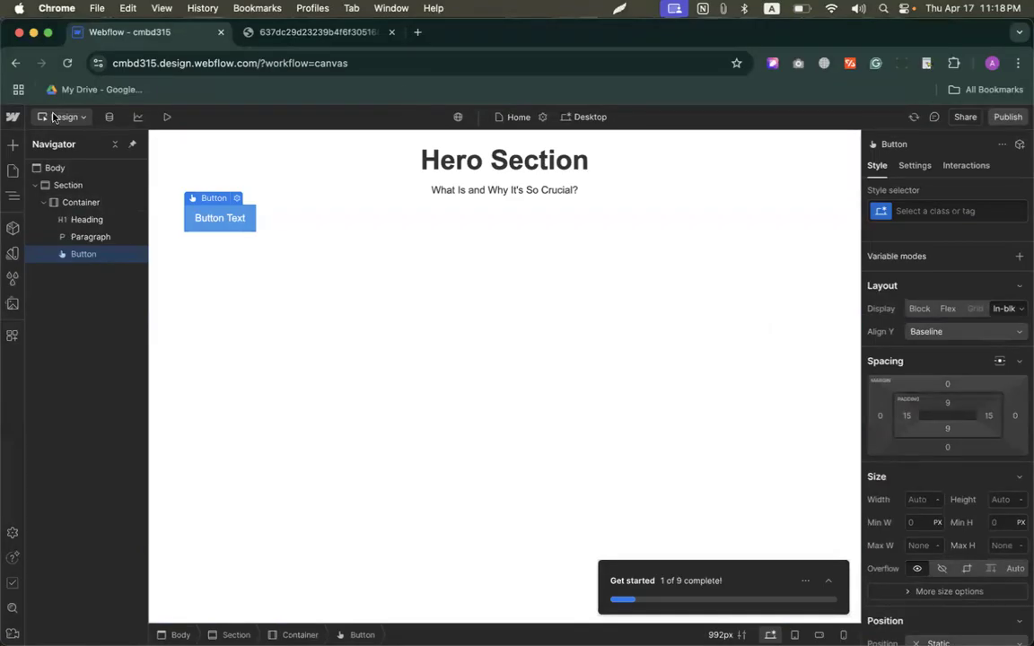
{"action": "left_click", "coordinate": [12, 118]}
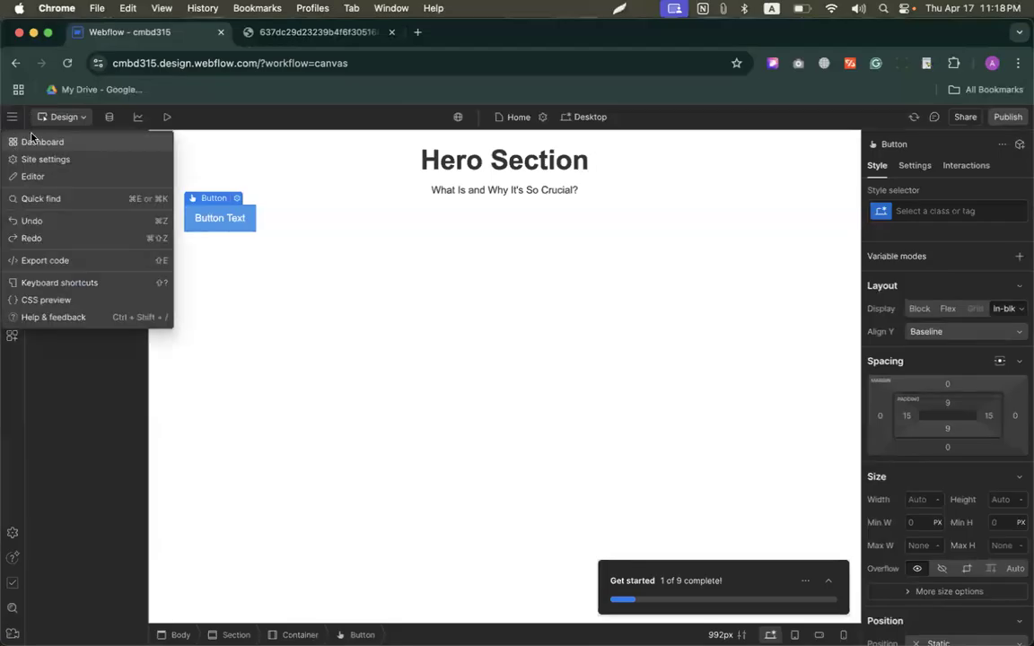
{"action": "left_click", "coordinate": [259, 170]}
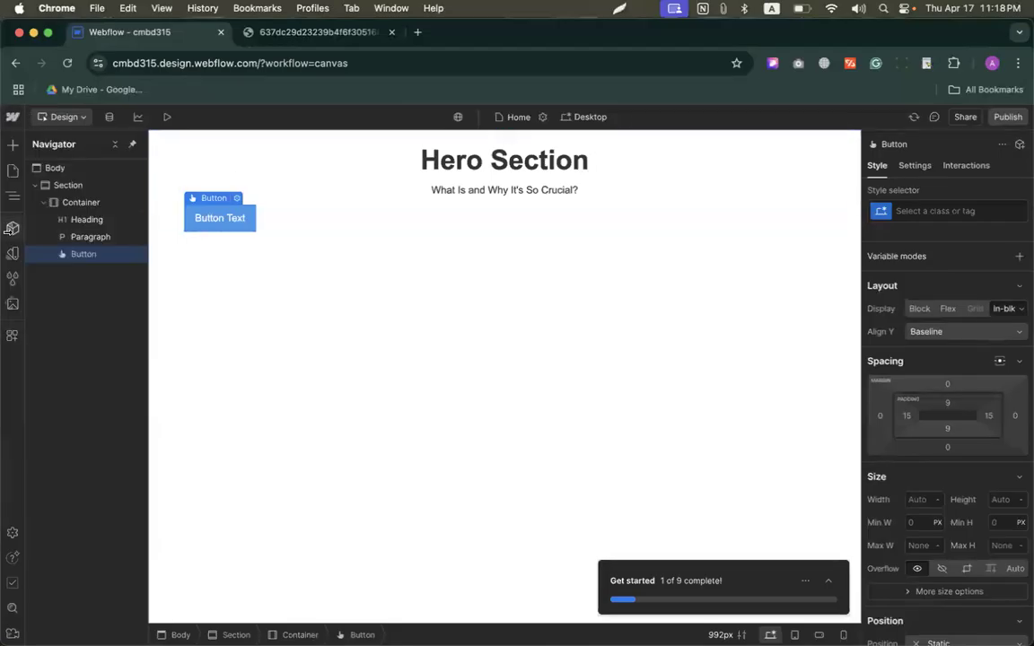
Step: Add a Div Block between the paragraph and the button, and move the button into it
{"action": "left_click", "coordinate": [13, 144]}
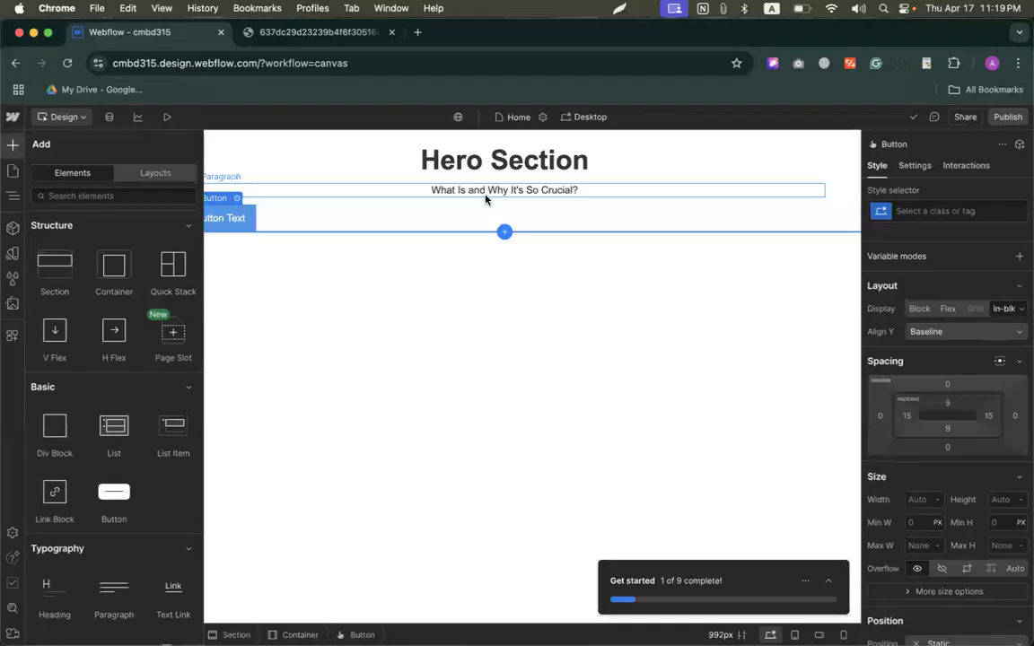
{"action": "scroll", "coordinate": [103, 350], "scroll_direction": "down", "scroll_amount": 1}
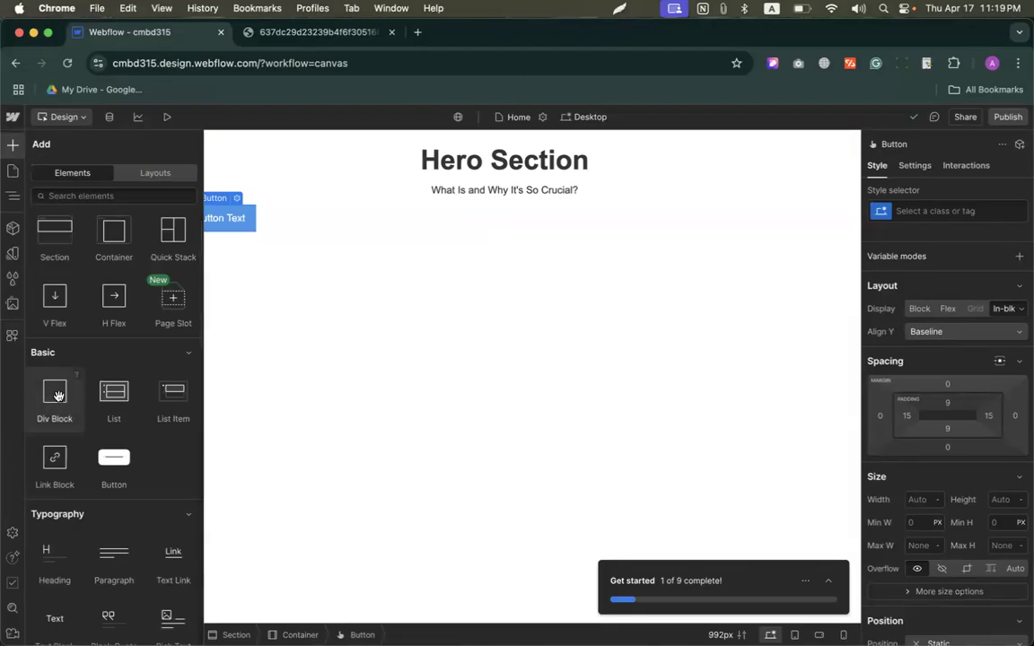
{"action": "left_click_drag", "start_coordinate": [58, 396], "coordinate": [661, 212]}
{"action": "left_click_drag", "start_coordinate": [46, 409], "coordinate": [496, 202]}
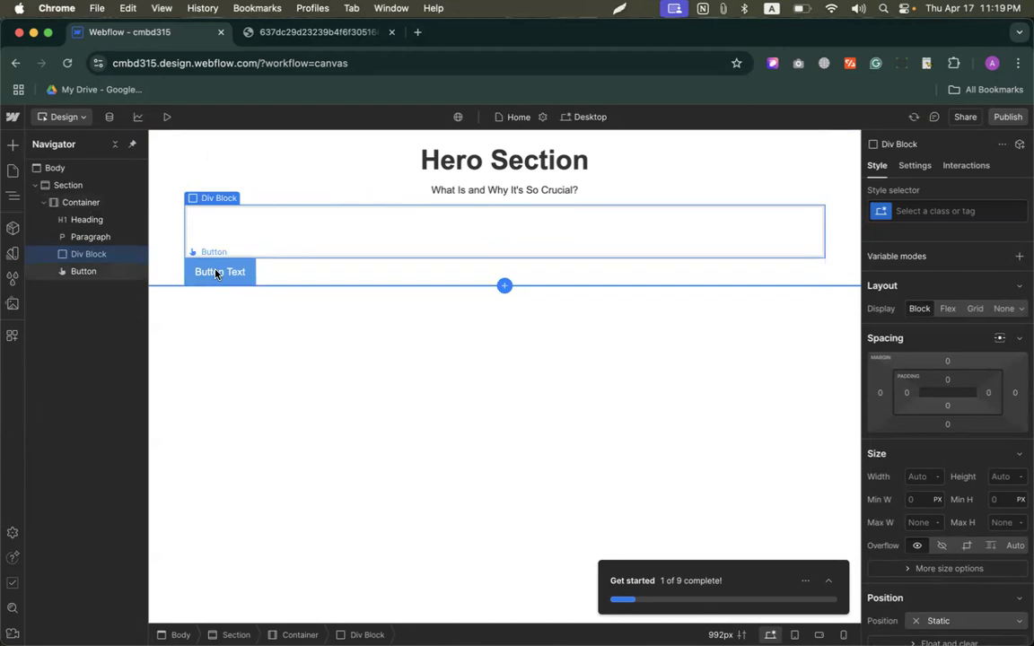
{"action": "left_click_drag", "start_coordinate": [220, 274], "coordinate": [261, 238]}
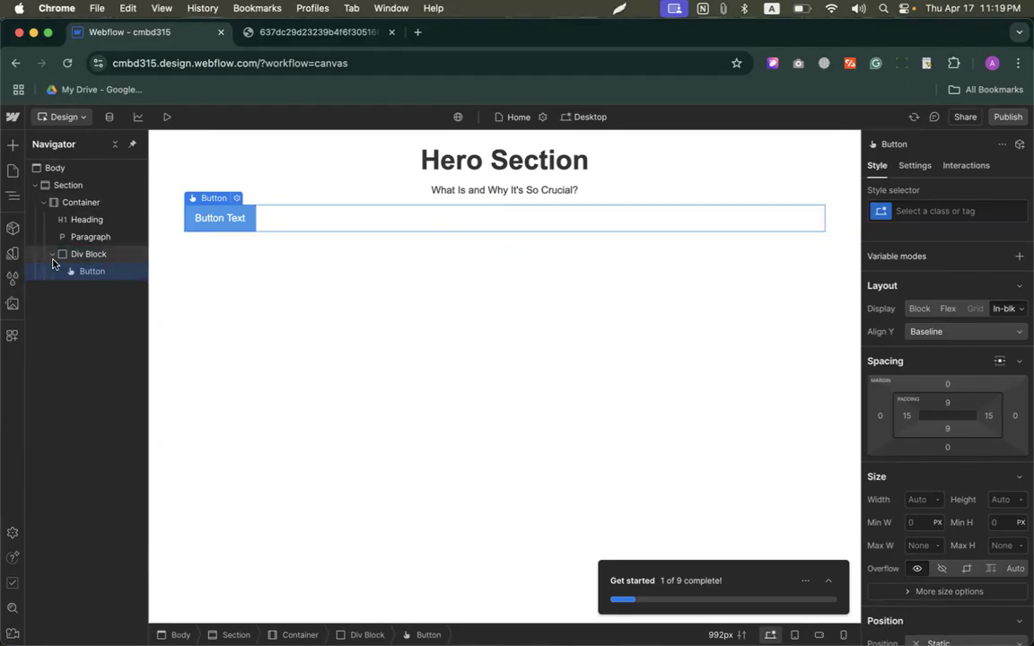
Step: Unpin the Navigator and reopen it from its unpinned state
{"action": "left_click", "coordinate": [132, 144]}
{"action": "left_click", "coordinate": [321, 278]}
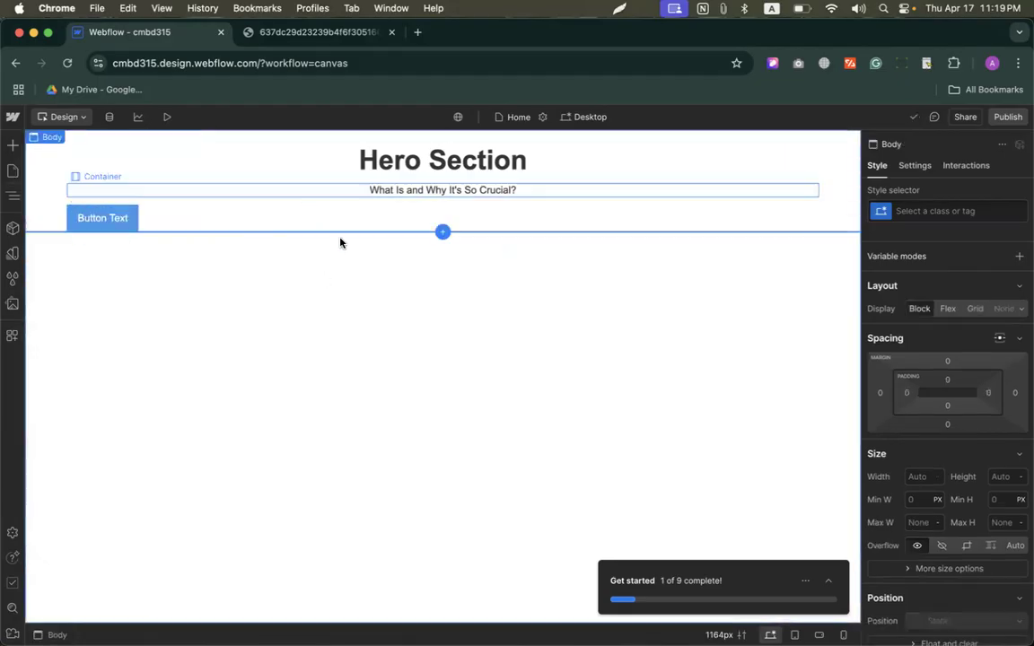
{"action": "left_click", "coordinate": [12, 198]}
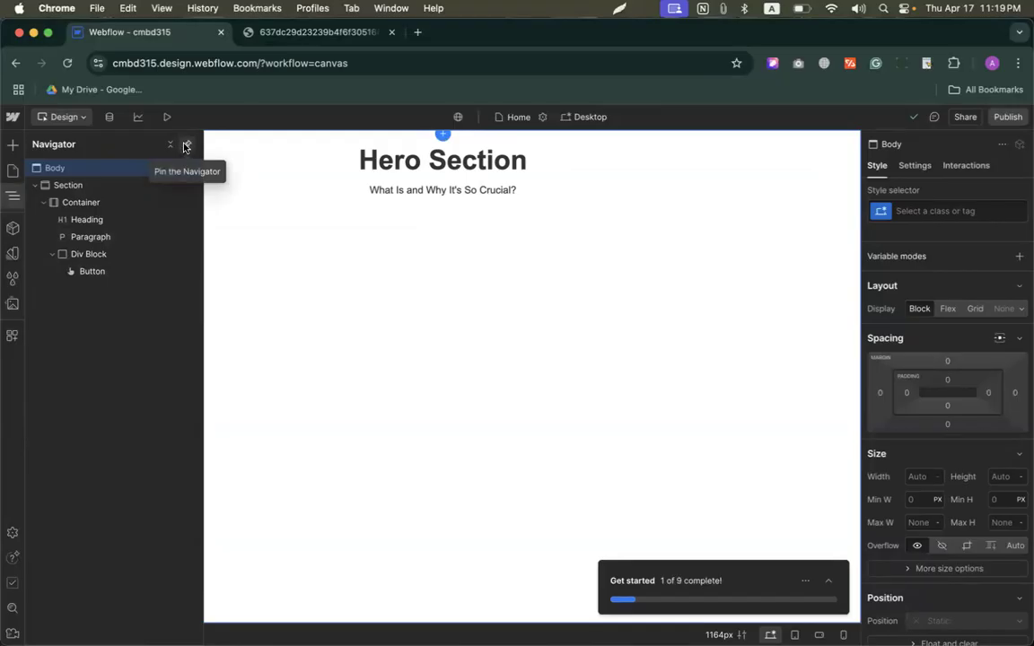
Step: Try other browser zoom levels, return the zoom to 100%, and pin the Navigator open again
{"action": "key", "text": "super+equal"}
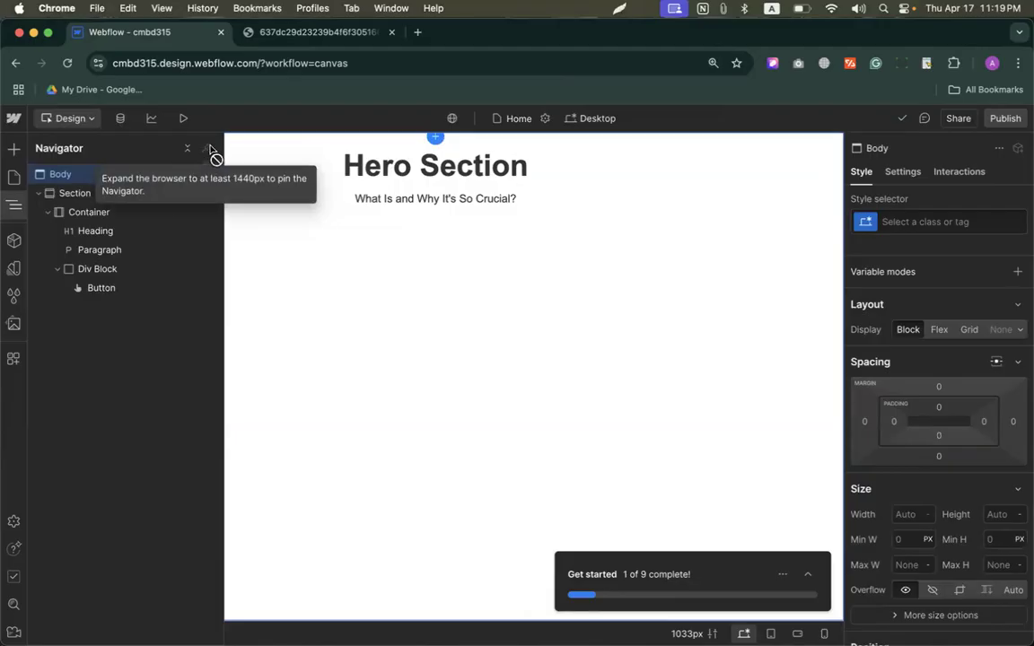
{"action": "left_click", "coordinate": [1019, 63]}
{"action": "left_click", "coordinate": [918, 351]}
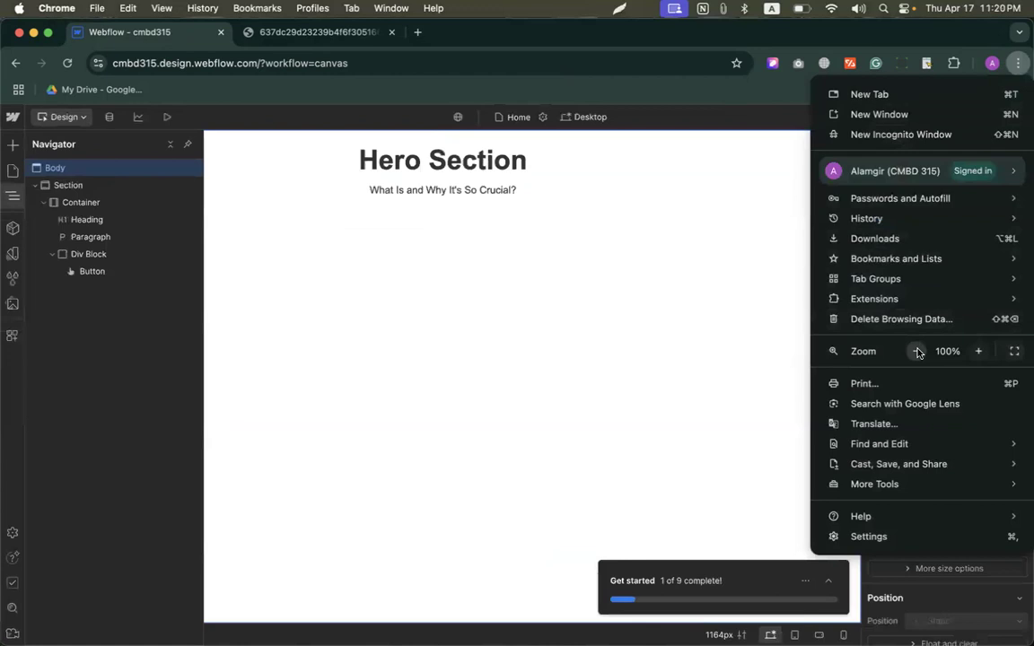
{"action": "left_click", "coordinate": [917, 351]}
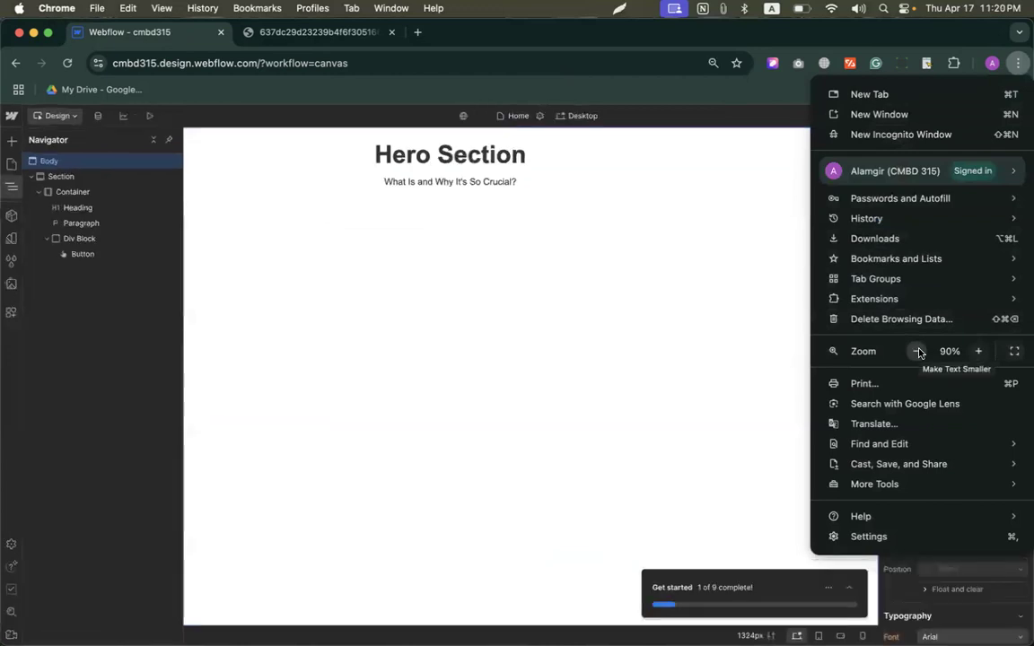
{"action": "left_click", "coordinate": [979, 351]}
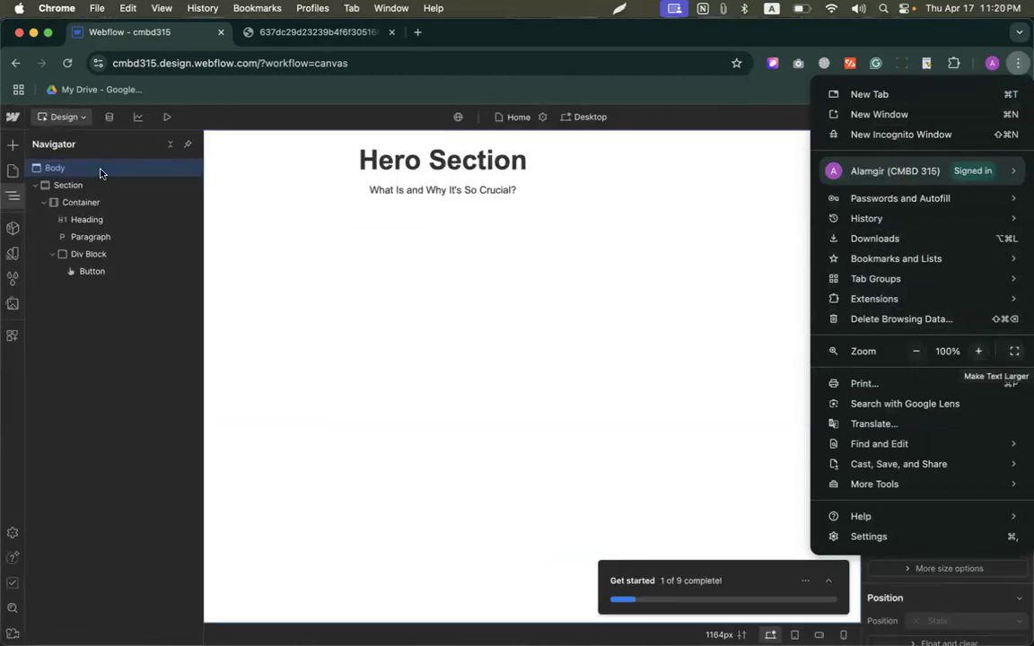
{"action": "left_click", "coordinate": [191, 145]}
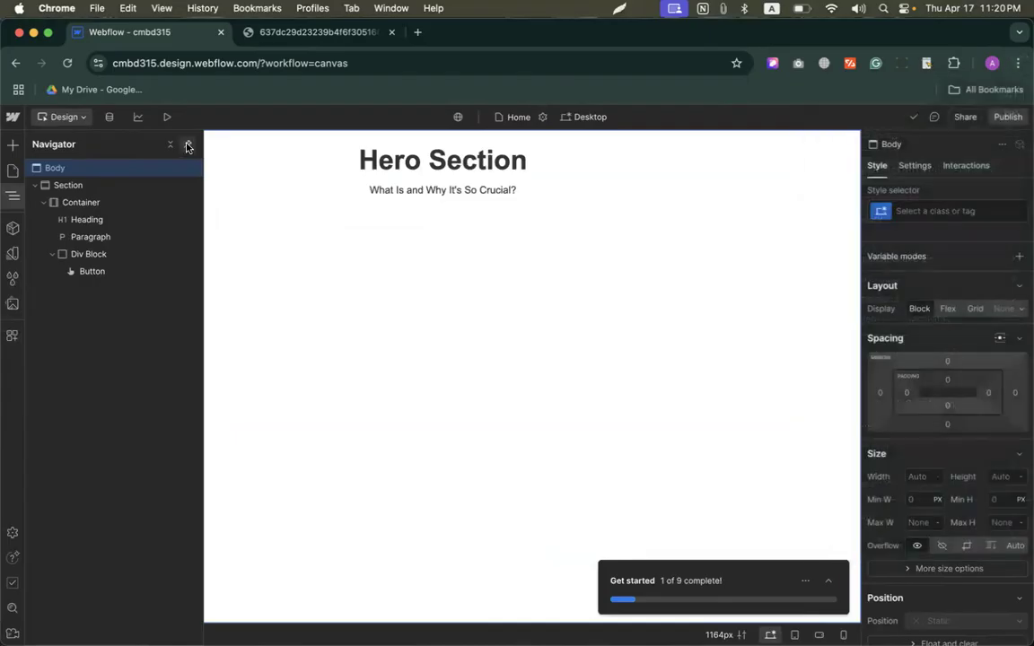
{"action": "left_click", "coordinate": [191, 145]}
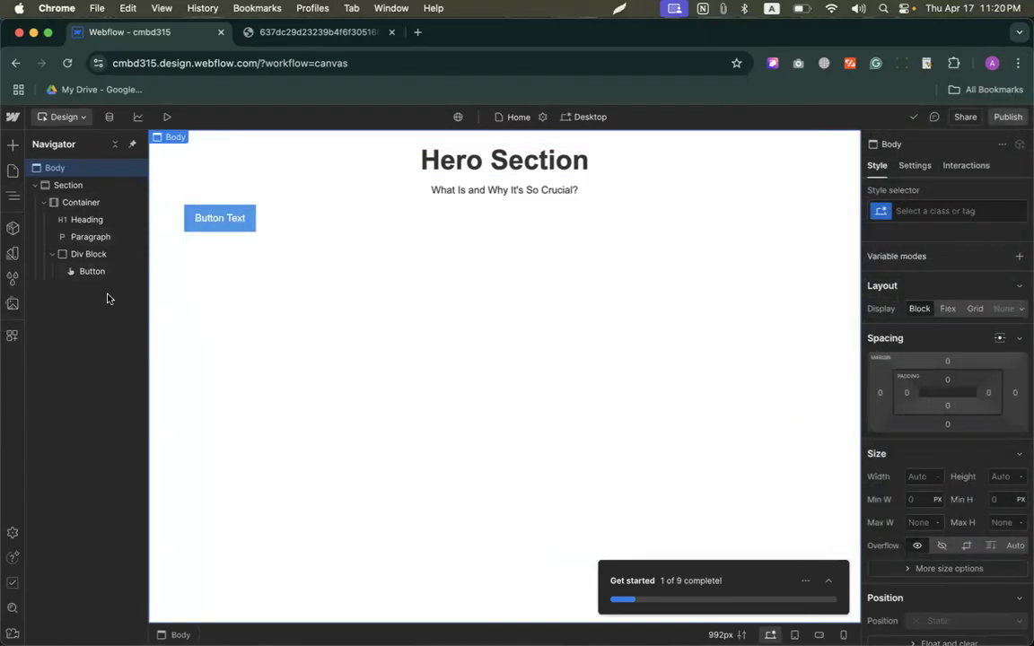
Step: Set the Div Block's display to Flex with X and Y alignment at Center, and dismiss the align box tip
{"action": "left_click", "coordinate": [88, 255]}
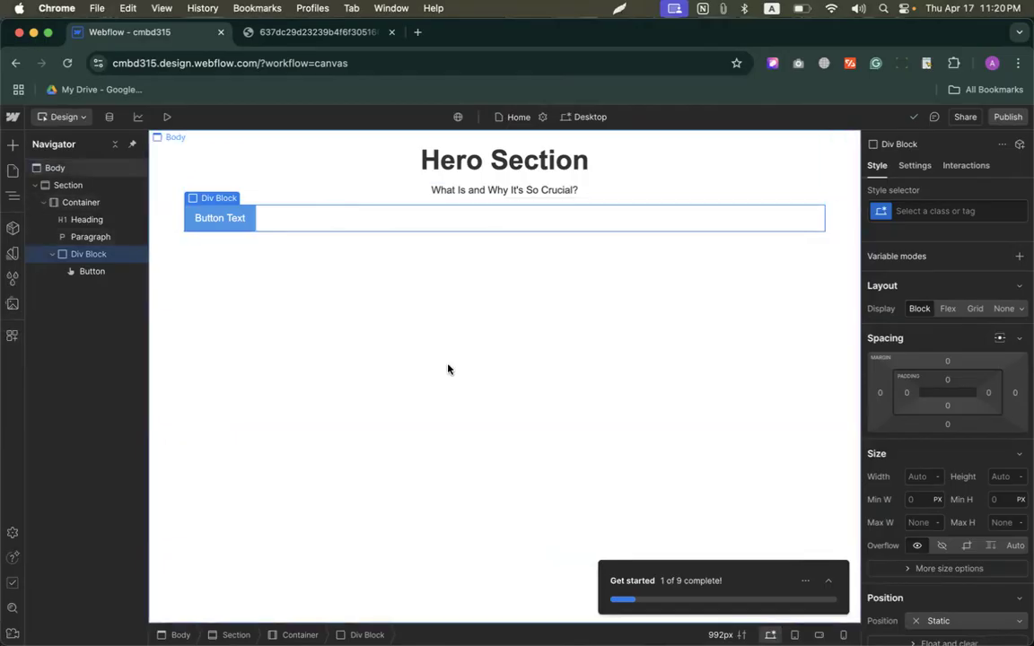
{"action": "left_click", "coordinate": [949, 309]}
{"action": "left_click", "coordinate": [929, 371]}
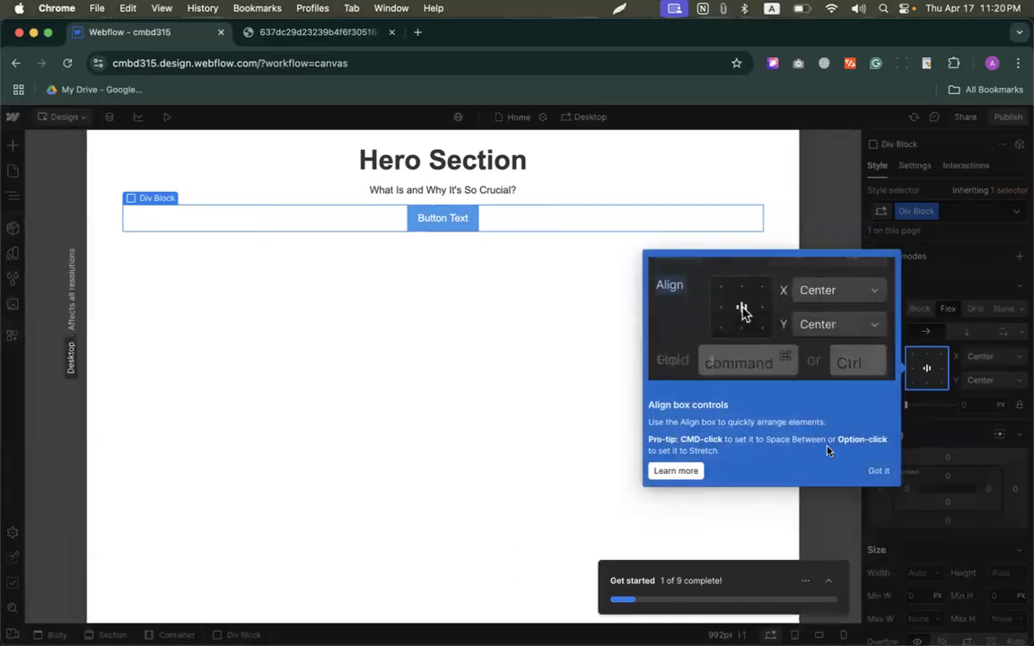
{"action": "left_click", "coordinate": [879, 470]}
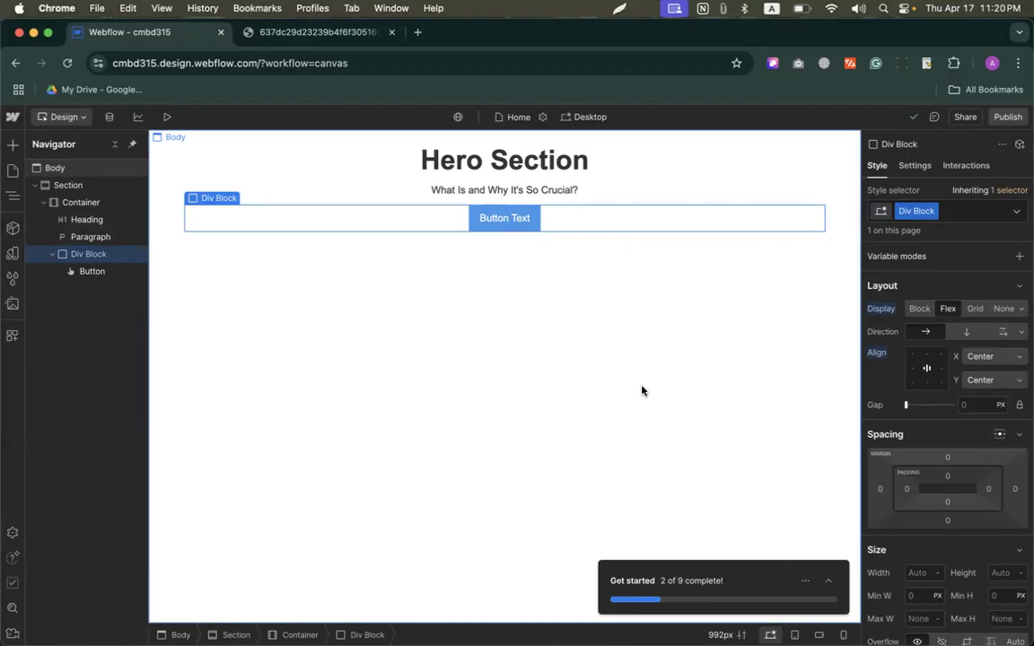
{"action": "mouse_move", "coordinate": [492, 215]}
{"action": "left_mouse_down"}
{"action": "mouse_move", "coordinate": [485, 221]}
{"action": "mouse_move", "coordinate": [519, 223]}
{"action": "left_mouse_up"}
{"action": "scroll", "coordinate": [960, 457], "scroll_direction": "down", "scroll_amount": 5}
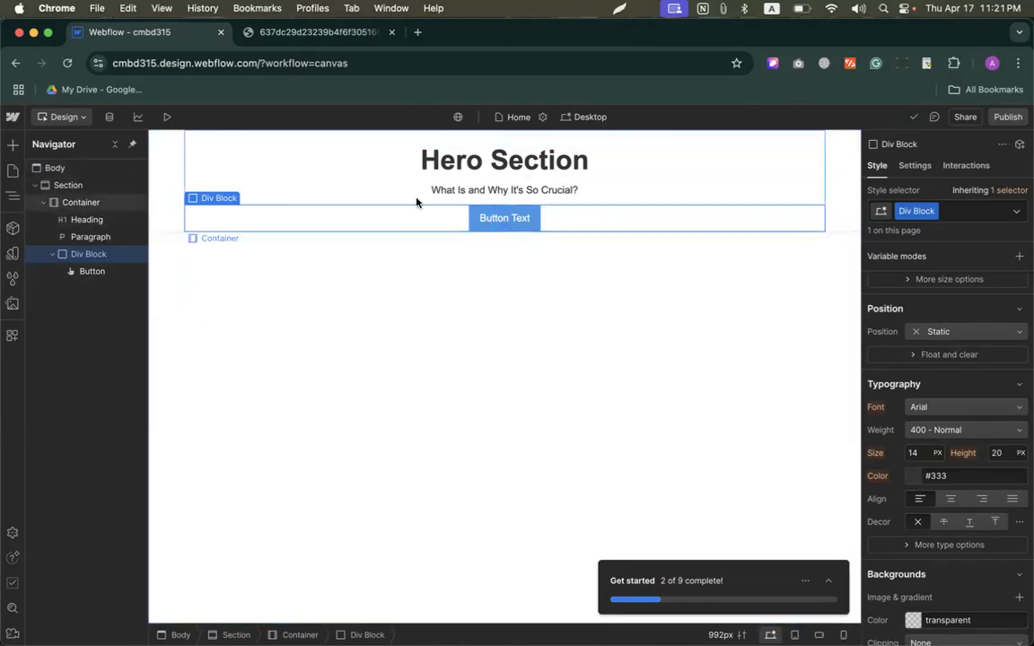
Step: Check the reference hero image, and find and open the Pixabay website in a new browser tab
{"action": "key", "text": "ctrl+Tab"}
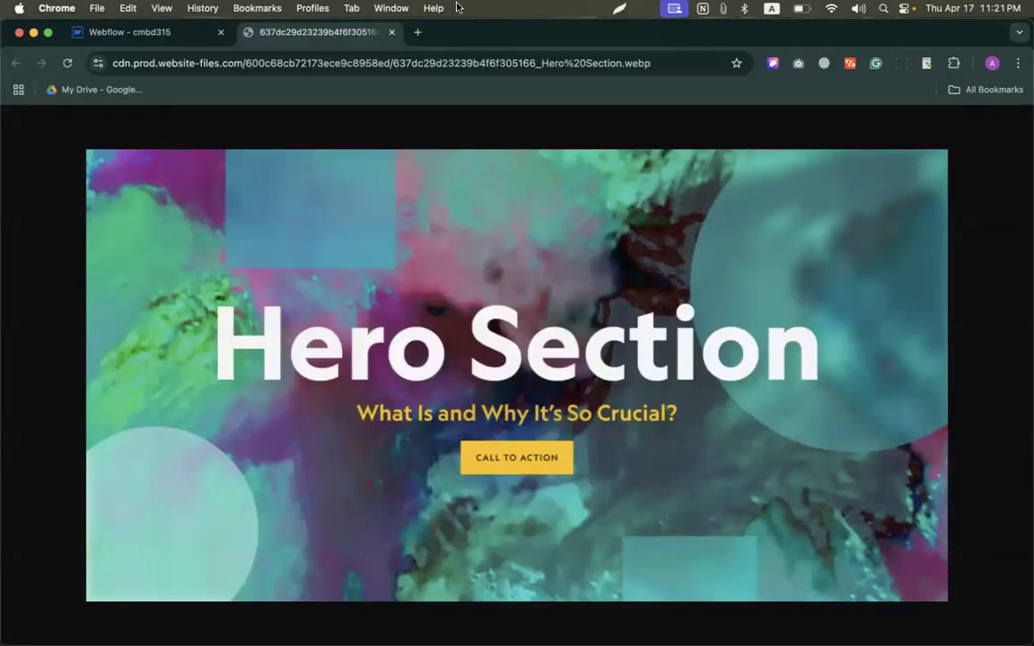
{"action": "left_click", "coordinate": [417, 34]}
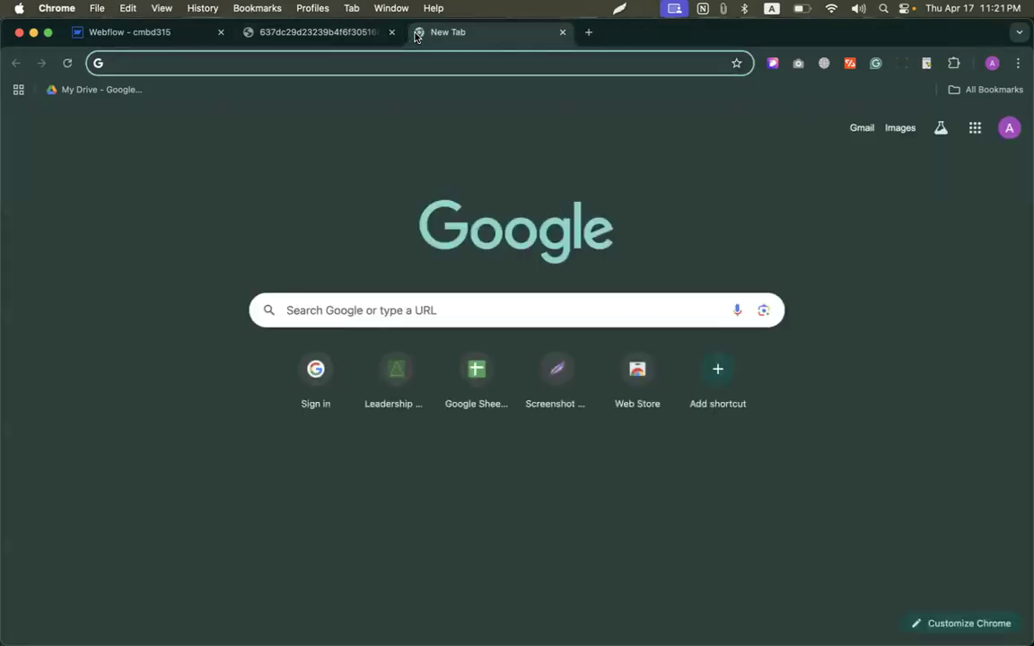
{"action": "type", "text": "pixa"}
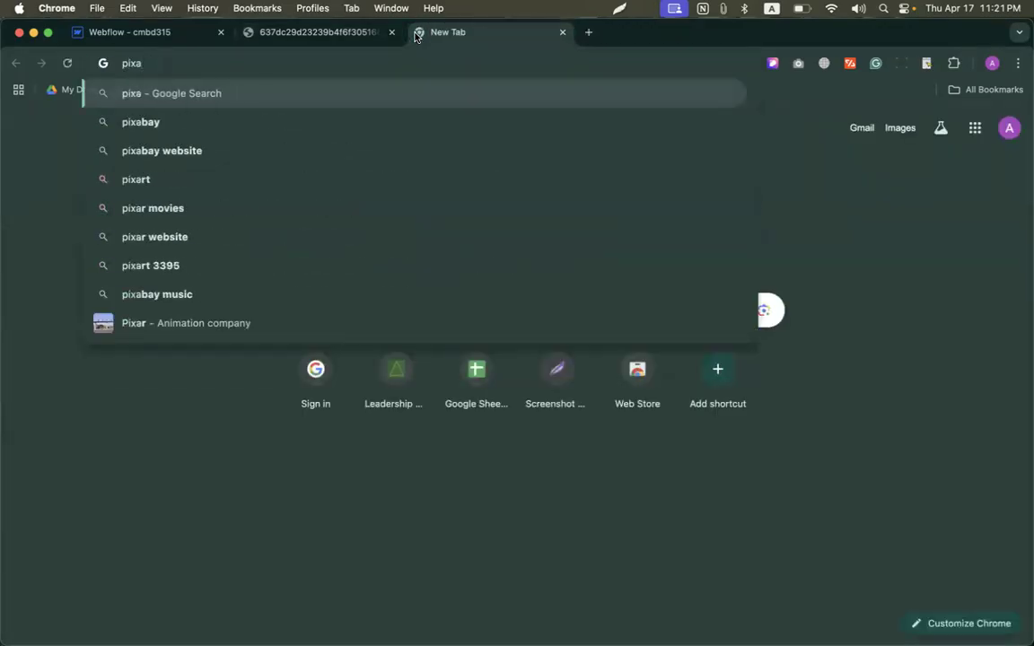
{"action": "type", "text": "bay"}
{"action": "key", "text": "Return"}
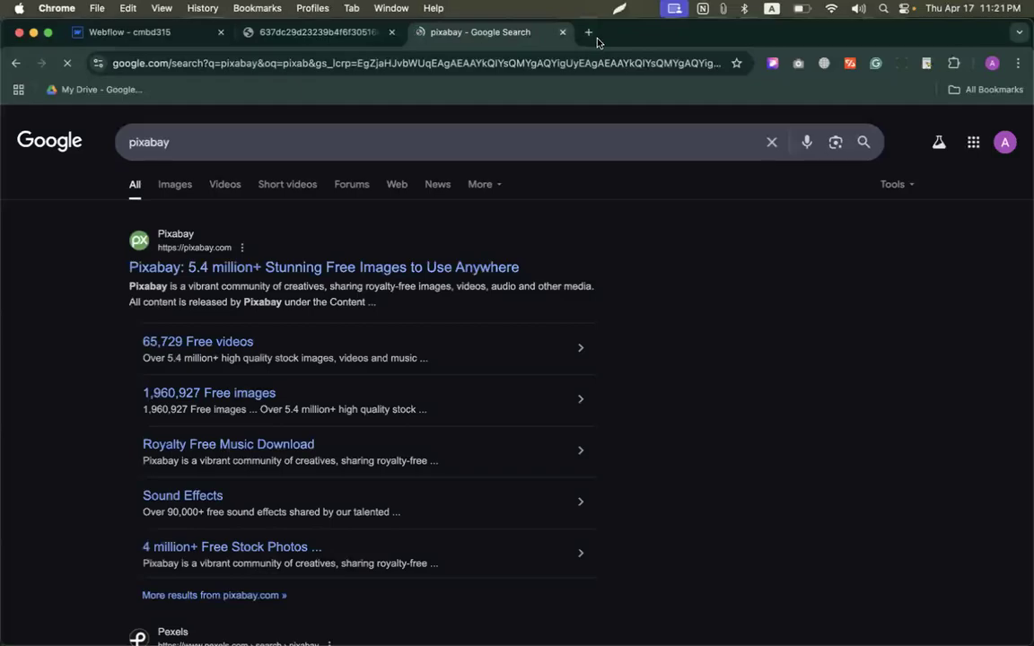
{"action": "left_click", "coordinate": [219, 267]}
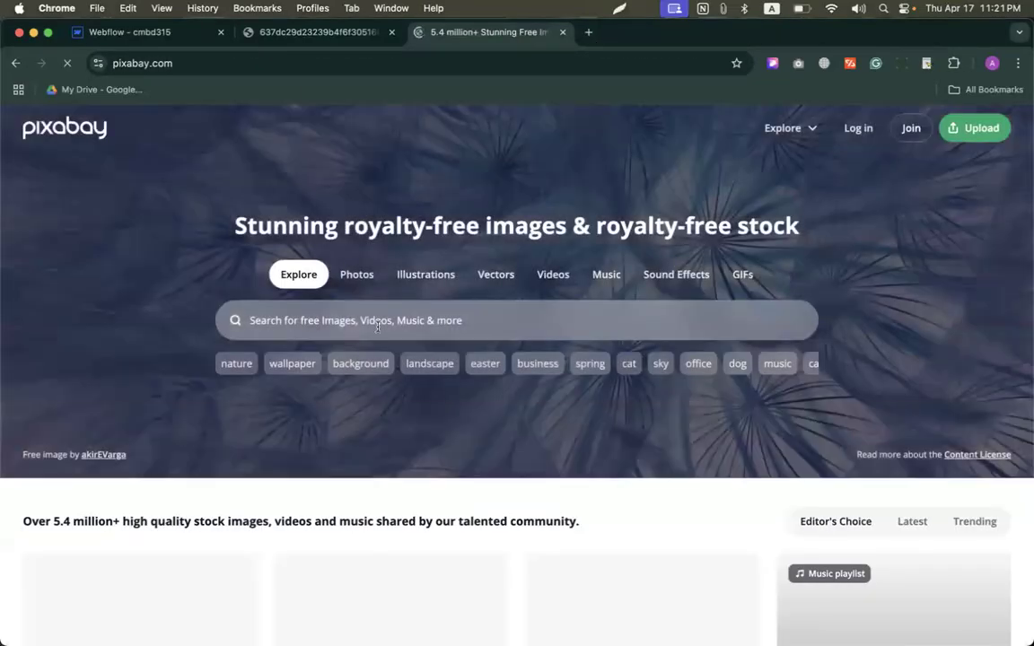
Step: Search Pixabay for "colourful background"
{"action": "left_click", "coordinate": [377, 326]}
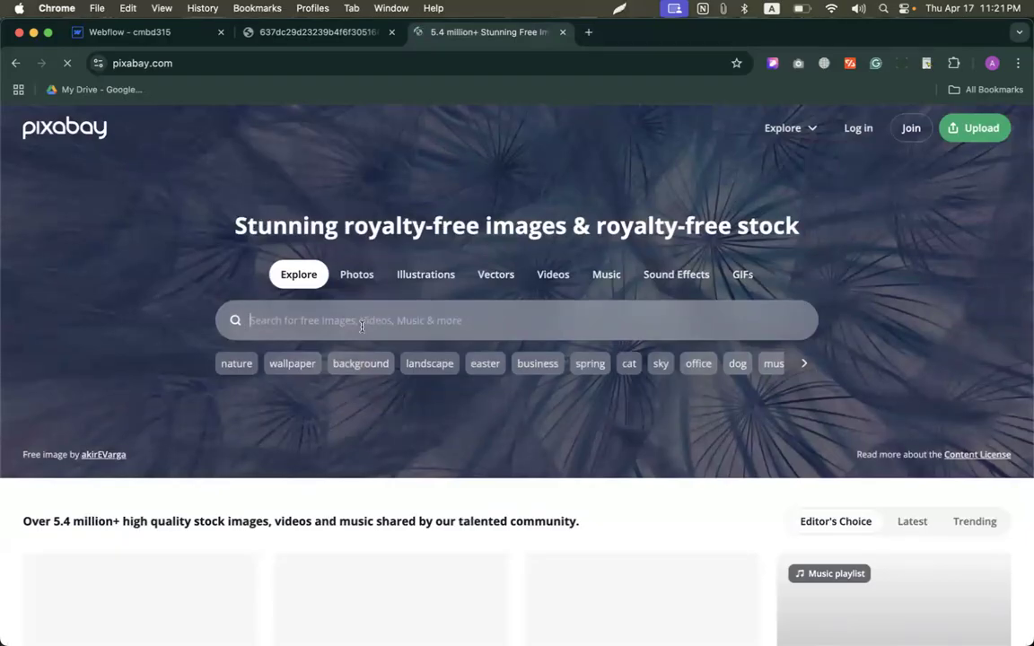
{"action": "type", "text": "background"}
{"action": "left_click", "coordinate": [250, 320]}
{"action": "type", "text": "colourful"}
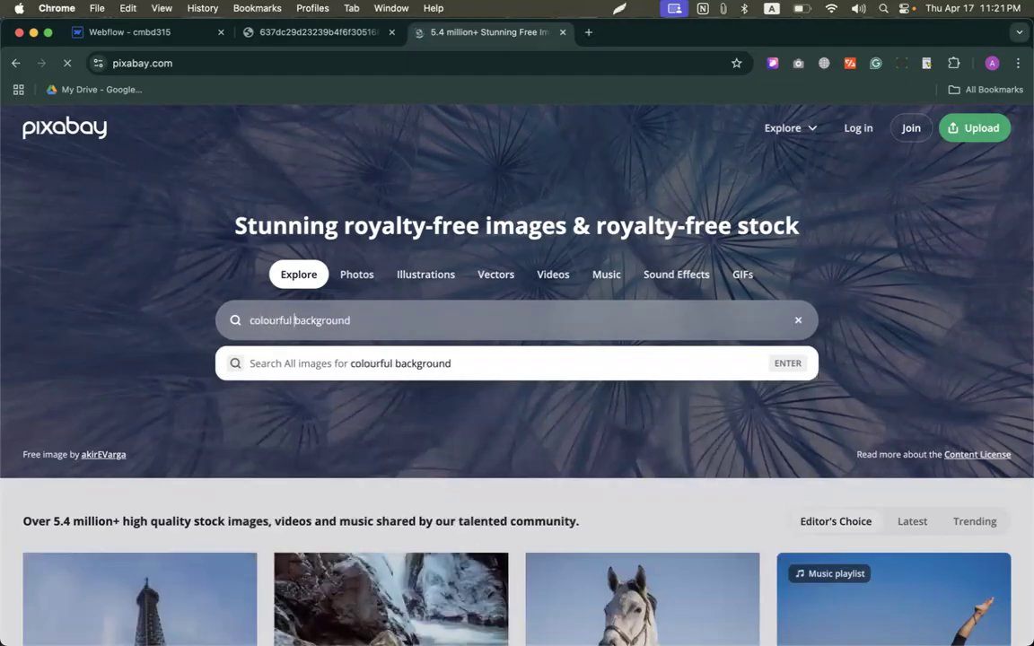
{"action": "key", "text": "Return"}
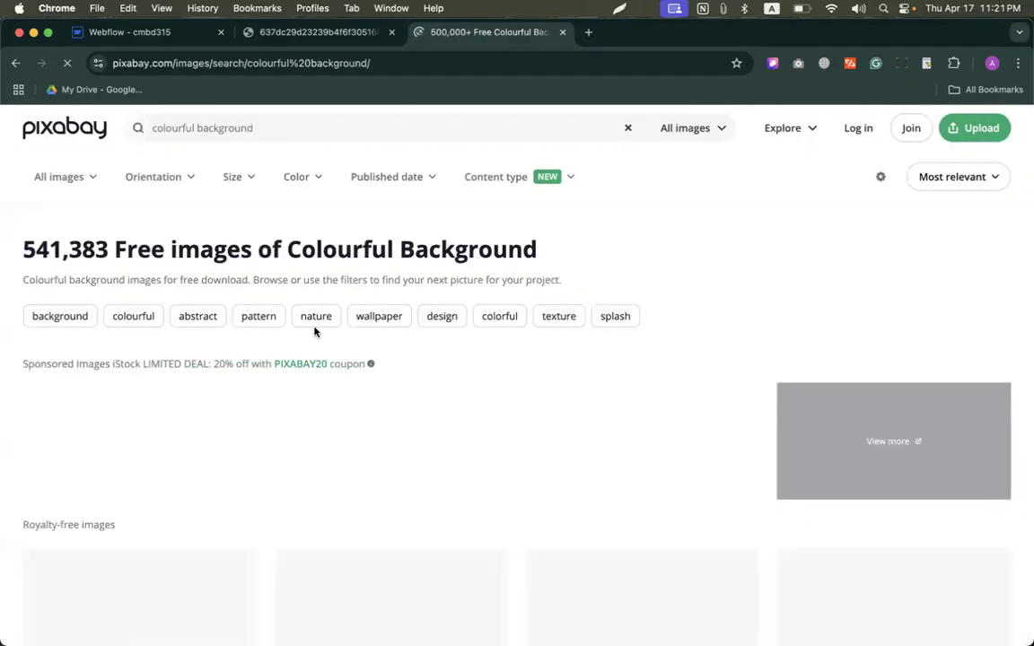
Step: Browse the colourful background results for an image suited to the hero section's background
{"action": "scroll", "coordinate": [446, 376], "scroll_direction": "down", "scroll_amount": 5}
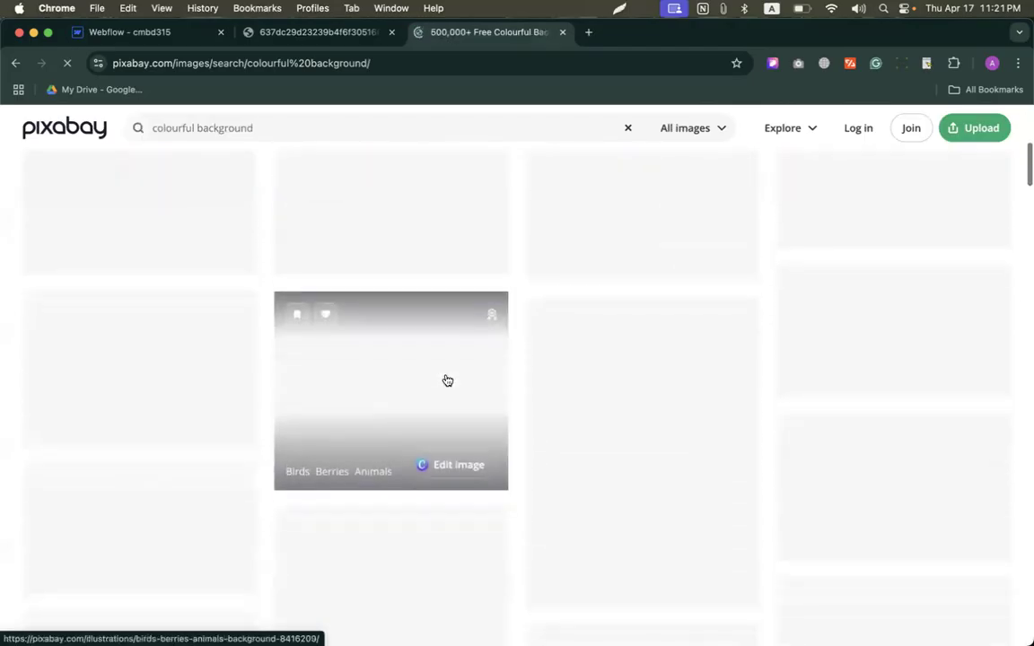
{"action": "scroll", "coordinate": [445, 377], "scroll_direction": "up", "scroll_amount": 2}
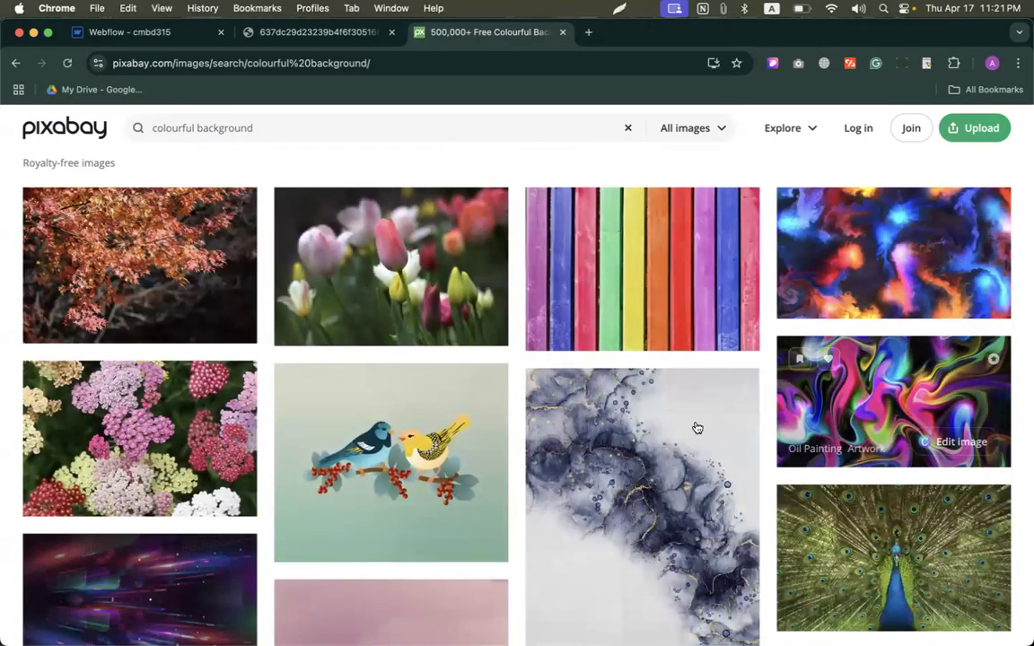
{"action": "scroll", "coordinate": [632, 420], "scroll_direction": "down", "scroll_amount": 1}
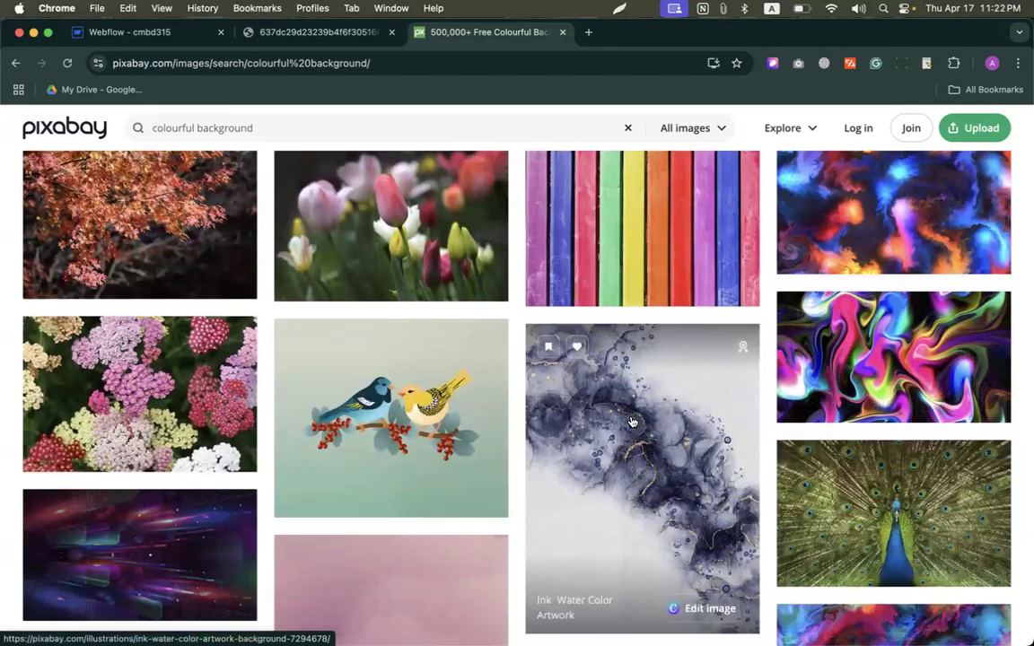
{"action": "scroll", "coordinate": [632, 422], "scroll_direction": "down", "scroll_amount": 5}
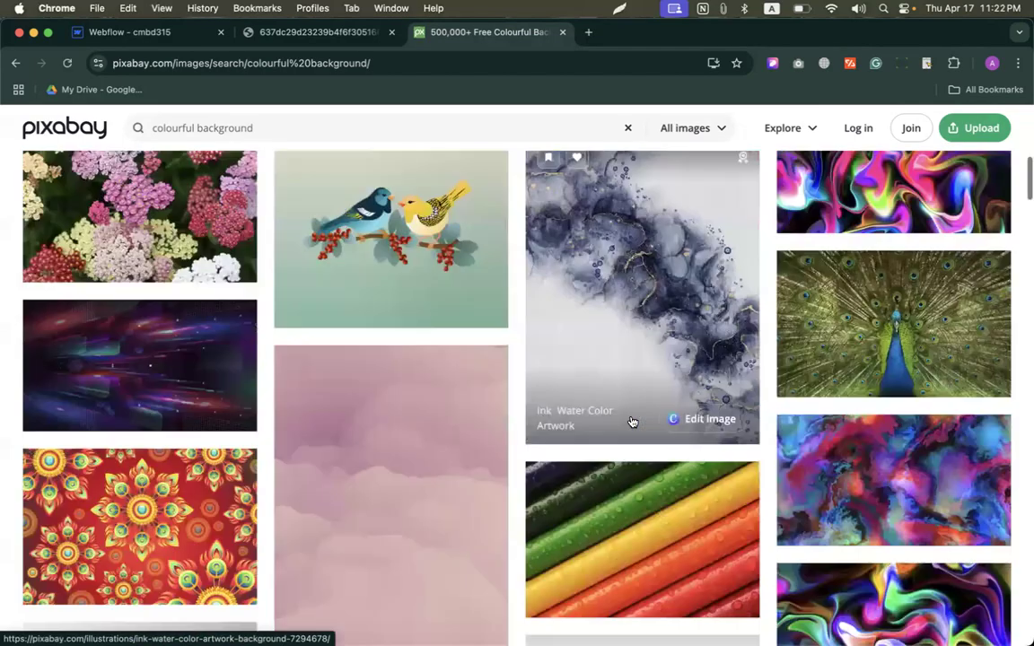
{"action": "scroll", "coordinate": [632, 422], "scroll_direction": "down", "scroll_amount": 12}
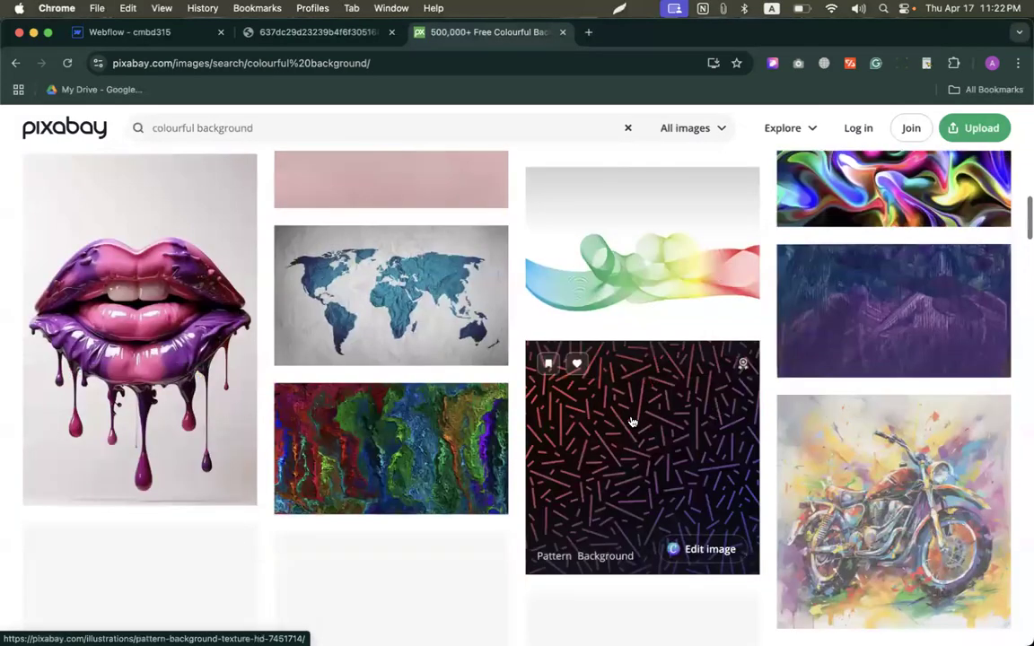
{"action": "scroll", "coordinate": [632, 422], "scroll_direction": "down", "scroll_amount": 10}
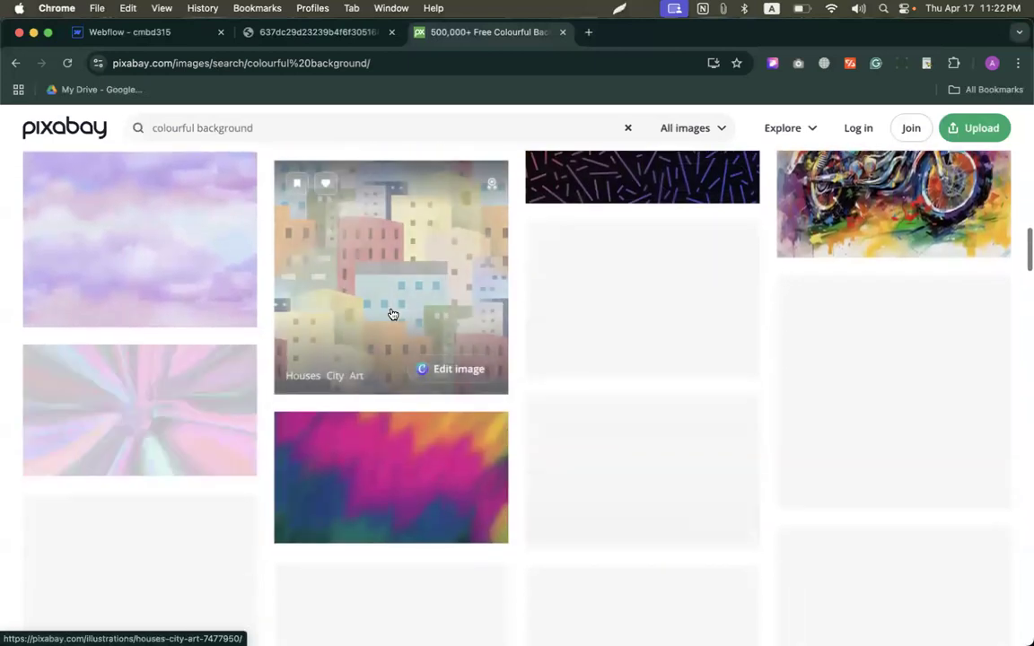
{"action": "scroll", "coordinate": [401, 403], "scroll_direction": "up", "scroll_amount": 1}
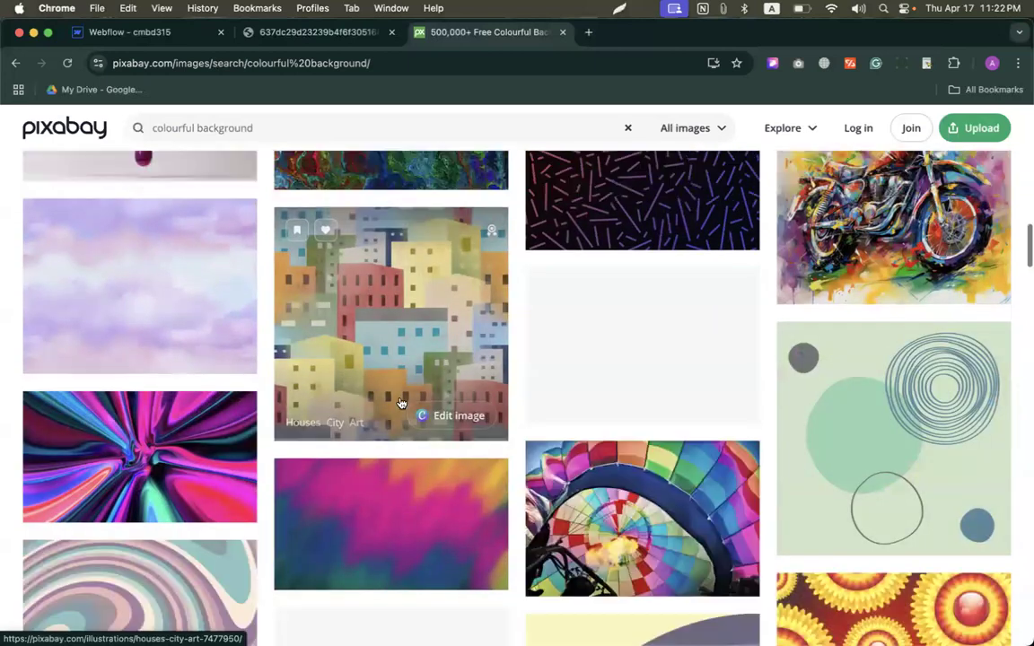
{"action": "scroll", "coordinate": [402, 403], "scroll_direction": "up", "scroll_amount": 1}
{"action": "scroll", "coordinate": [401, 403], "scroll_direction": "down", "scroll_amount": 1}
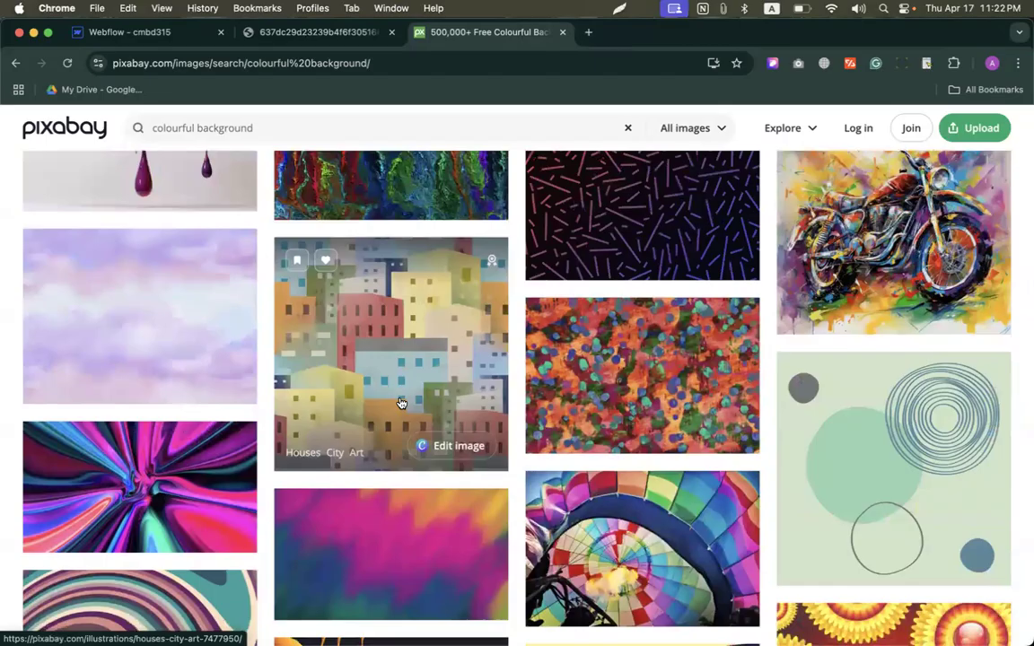
Step: Open the purple and pink sky illustration and download it as a 1920×1440 JPG
{"action": "left_click", "coordinate": [132, 337]}
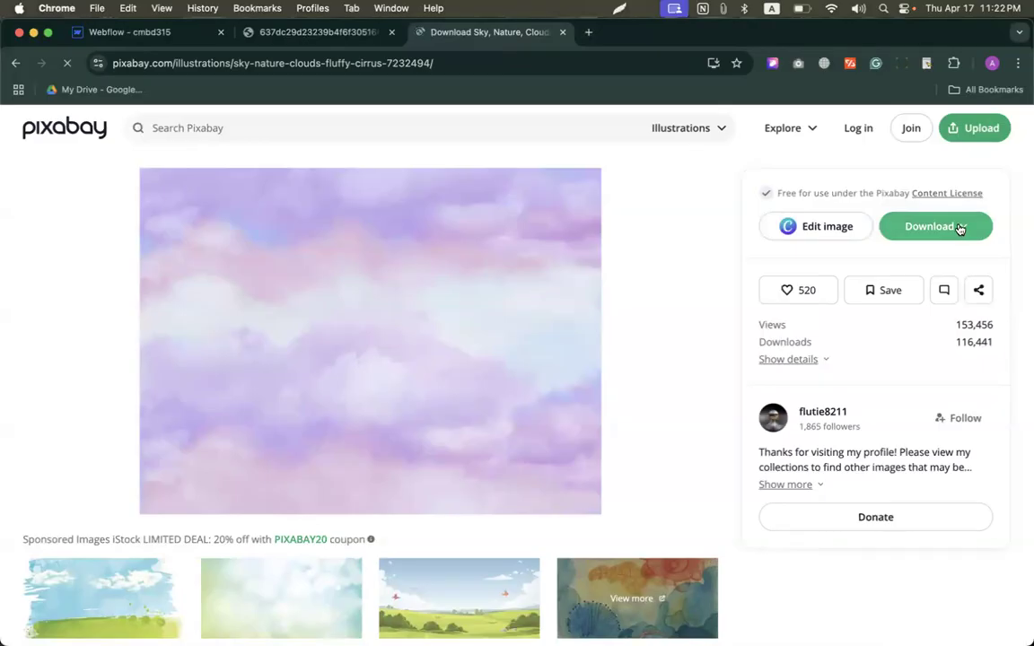
{"action": "left_click", "coordinate": [966, 228]}
{"action": "left_click", "coordinate": [797, 337]}
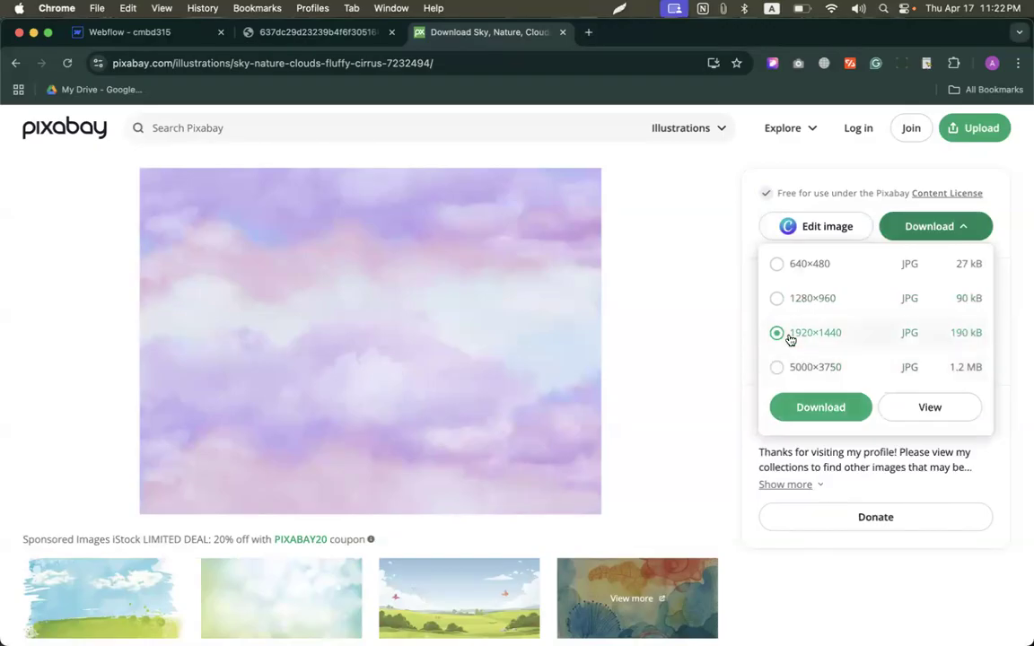
{"action": "left_click", "coordinate": [808, 409]}
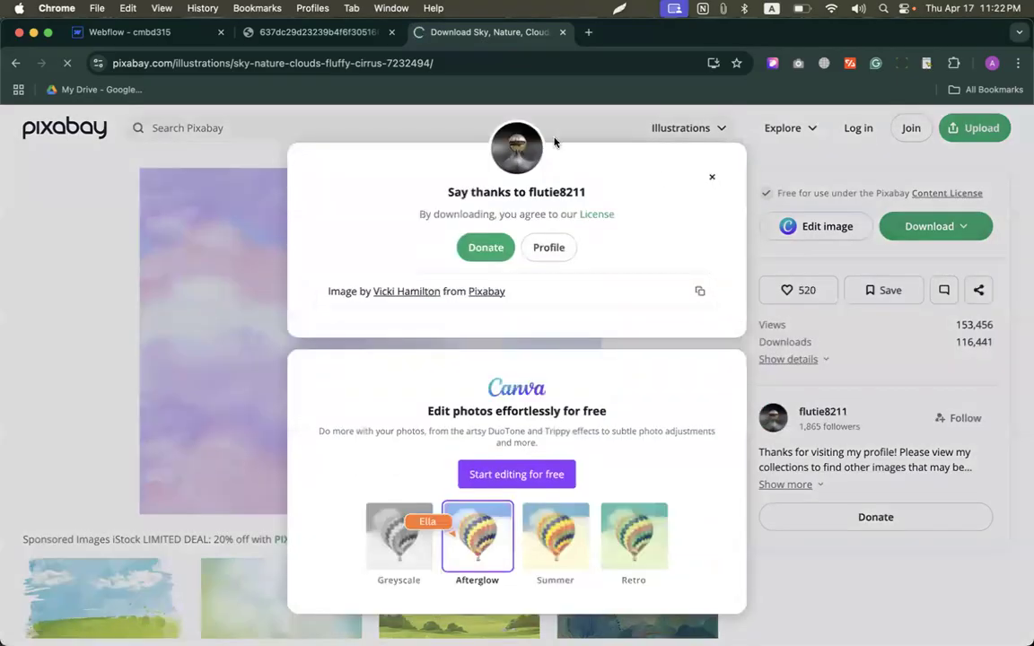
Step: Switch back to Webflow, select the Section, and bring up its background style settings
{"action": "left_click", "coordinate": [121, 32]}
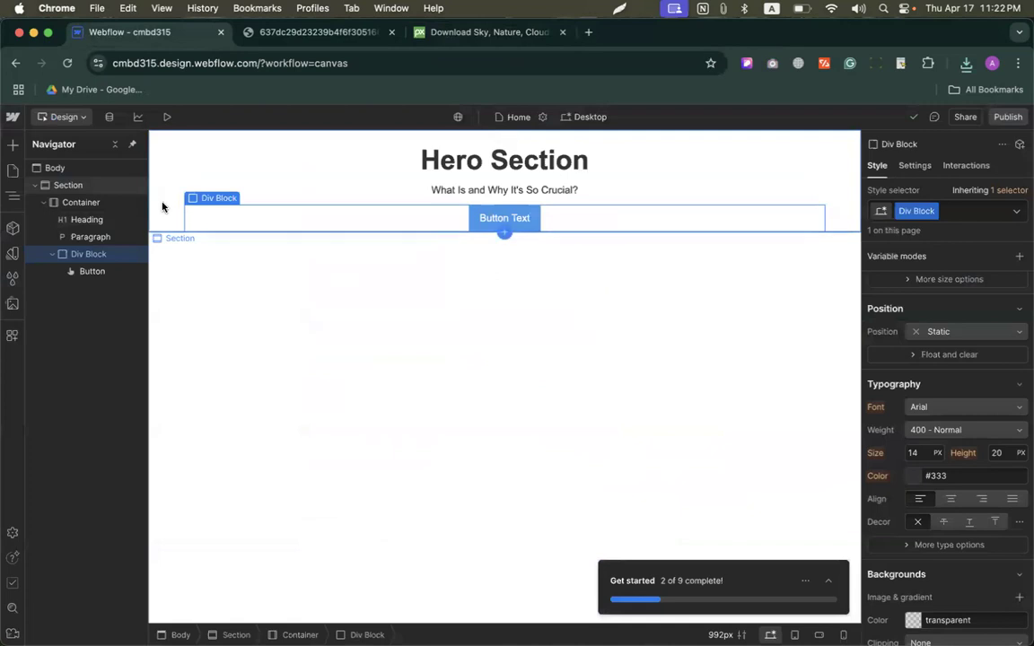
{"action": "left_click", "coordinate": [59, 186]}
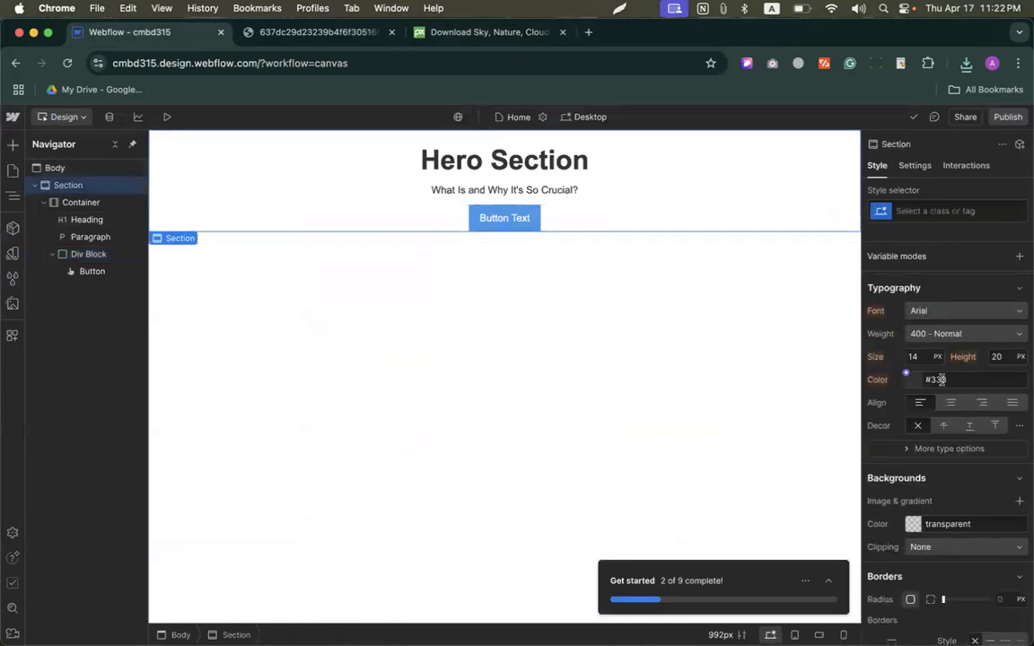
{"action": "scroll", "coordinate": [941, 377], "scroll_direction": "down", "scroll_amount": 2}
{"action": "scroll", "coordinate": [879, 378], "scroll_direction": "down", "scroll_amount": 3}
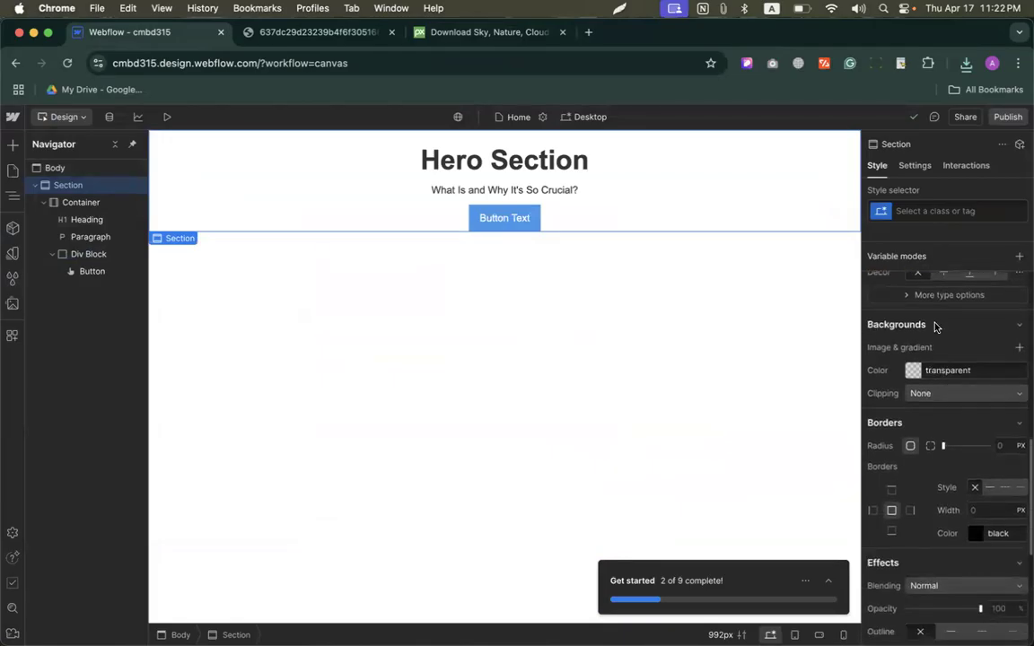
Step: Try a solid #d88080 background color on the Section and undo it
{"action": "left_click", "coordinate": [913, 369]}
{"action": "mouse_move", "coordinate": [934, 415]}
{"action": "left_mouse_down"}
{"action": "mouse_move", "coordinate": [969, 418]}
{"action": "mouse_move", "coordinate": [943, 397]}
{"action": "mouse_move", "coordinate": [919, 445]}
{"action": "mouse_move", "coordinate": [956, 436]}
{"action": "mouse_move", "coordinate": [932, 405]}
{"action": "left_mouse_up"}
{"action": "left_click", "coordinate": [900, 367]}
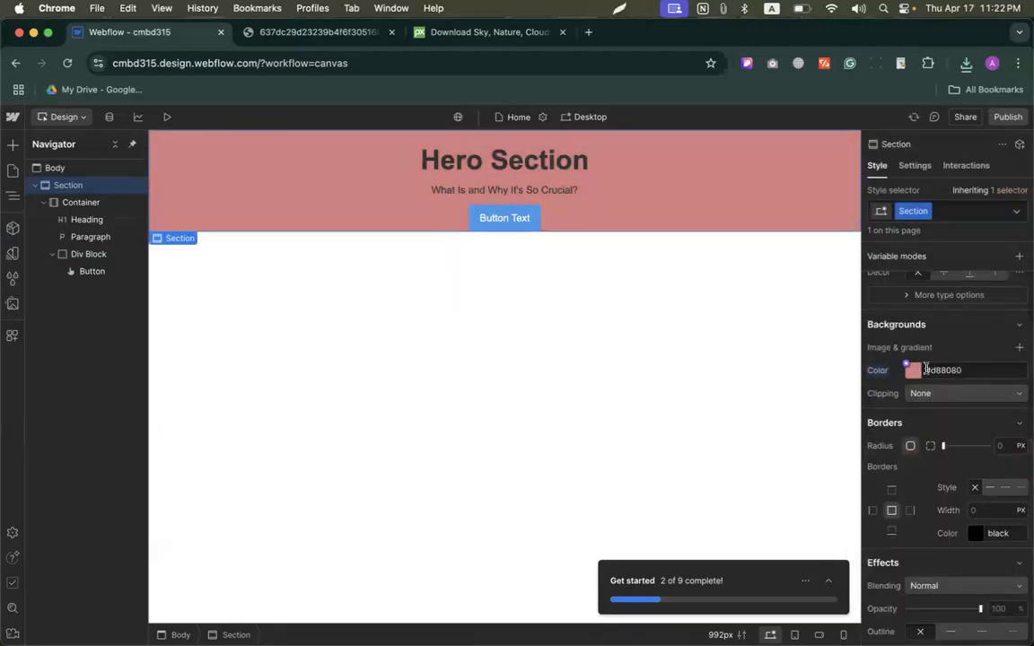
{"action": "key", "text": "super+z"}
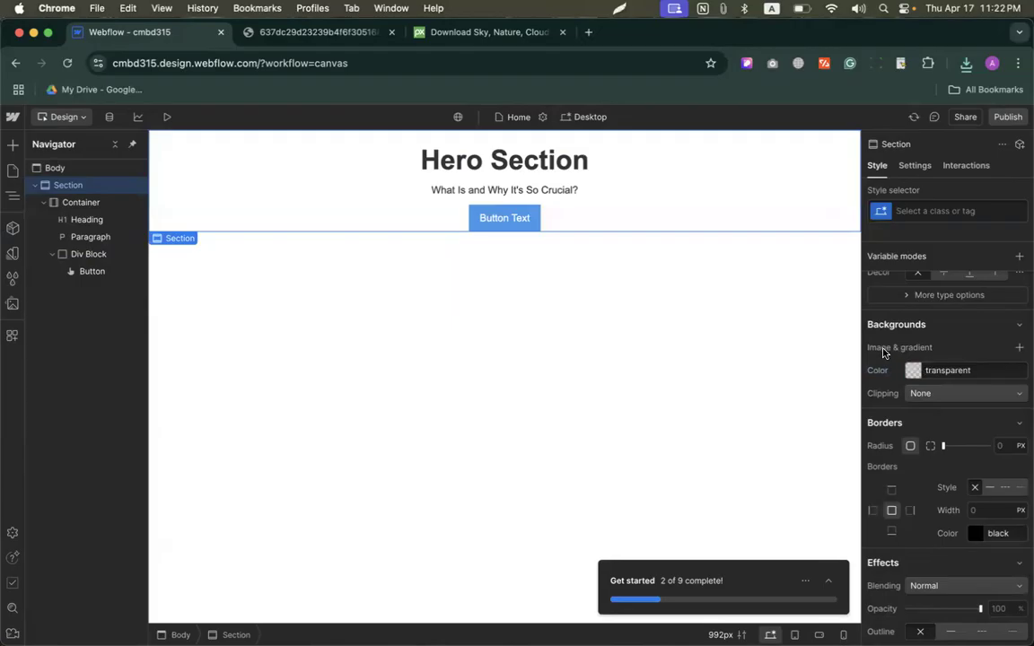
Step: Add a background image to the Section, uploading the downloaded sky JPG to the assets and choosing it
{"action": "left_click", "coordinate": [1019, 348]}
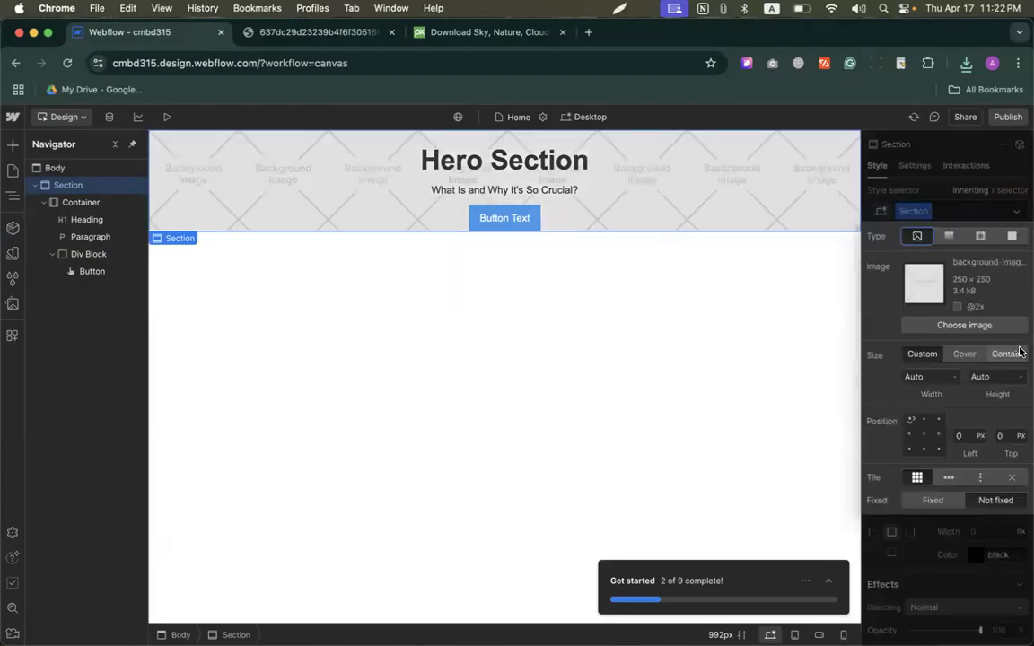
{"action": "left_click", "coordinate": [964, 326]}
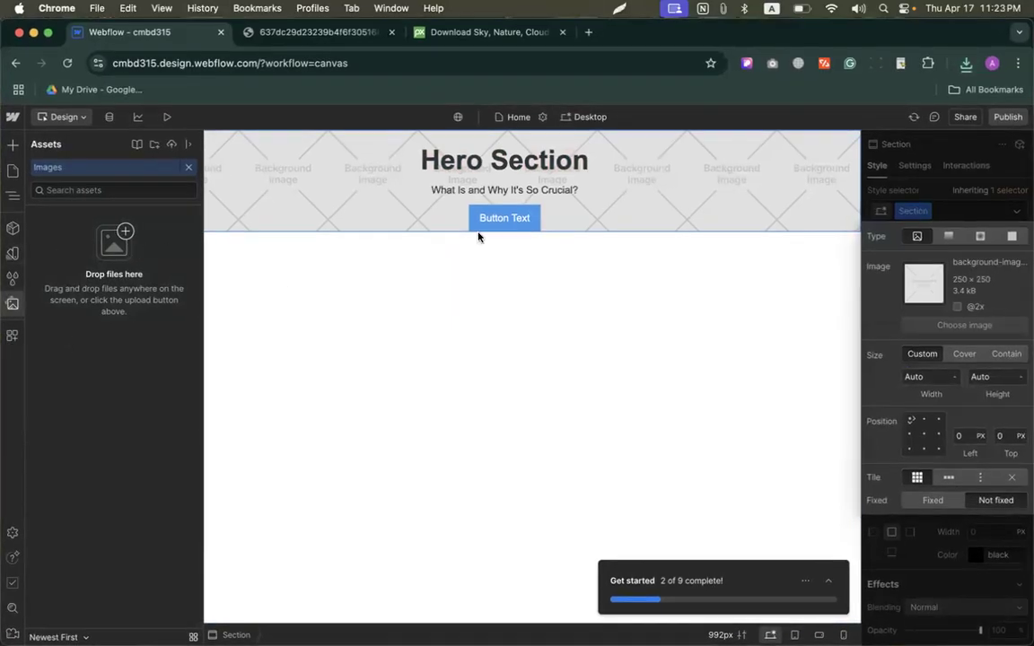
{"action": "left_click", "coordinate": [966, 62]}
{"action": "left_click_drag", "start_coordinate": [799, 125], "coordinate": [147, 256]}
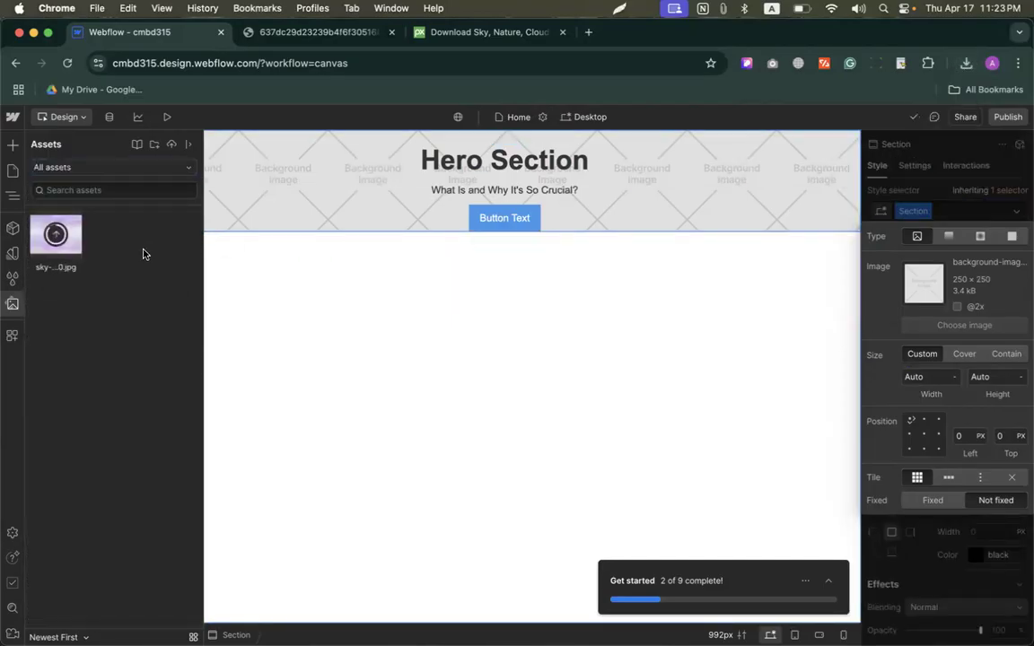
{"action": "left_click", "coordinate": [62, 250]}
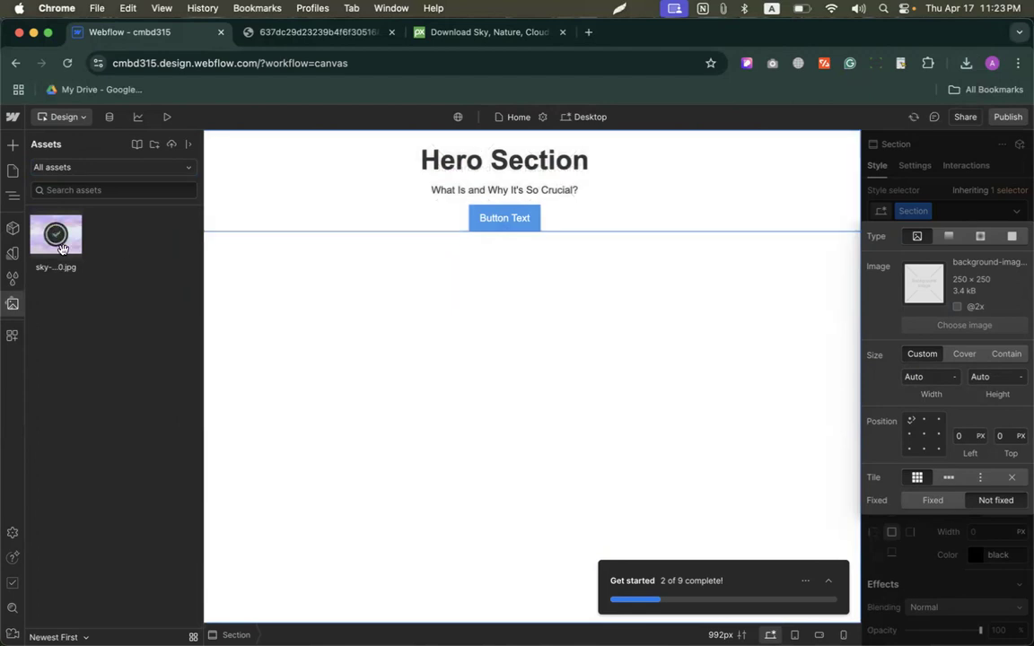
{"action": "left_click", "coordinate": [63, 249]}
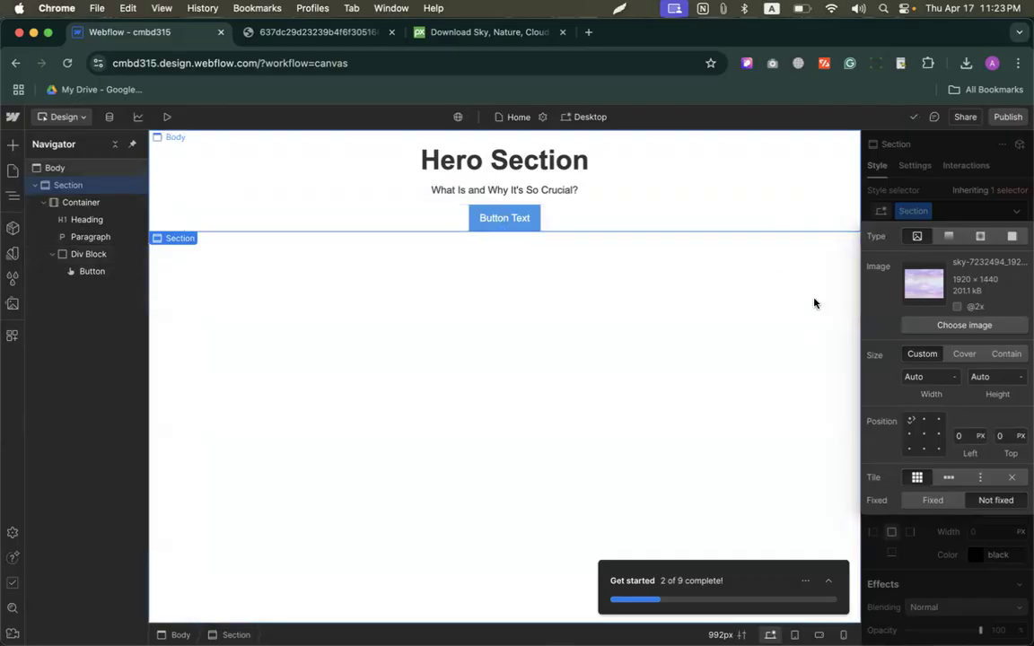
Step: Set the Section's background image to Cover, centered at 50% left and 50% top, with Don't tile, and close its settings
{"action": "left_click", "coordinate": [966, 357]}
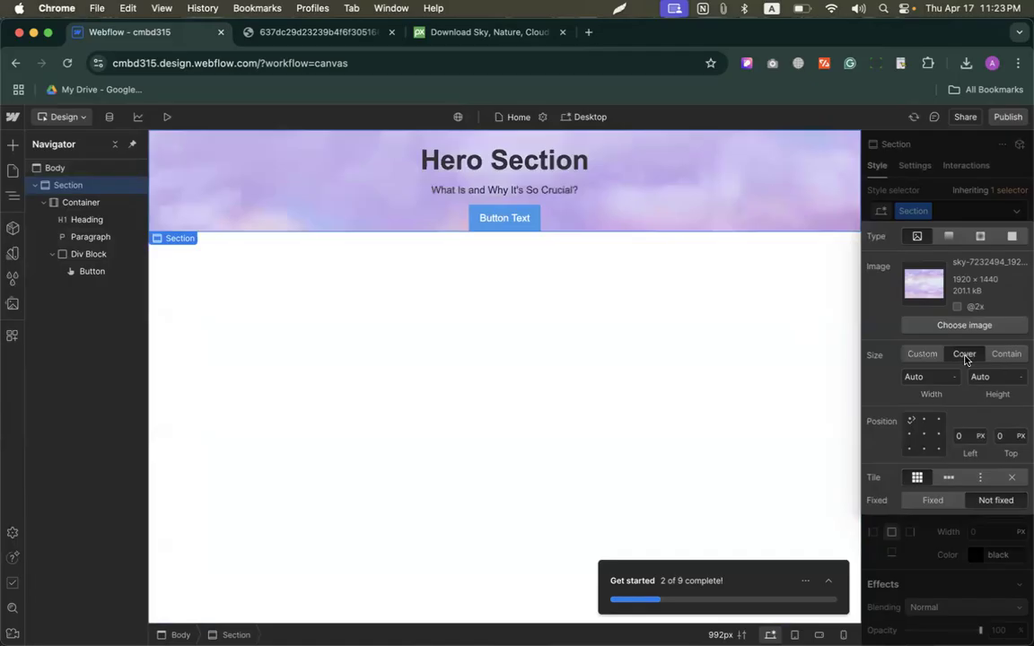
{"action": "left_click", "coordinate": [925, 436]}
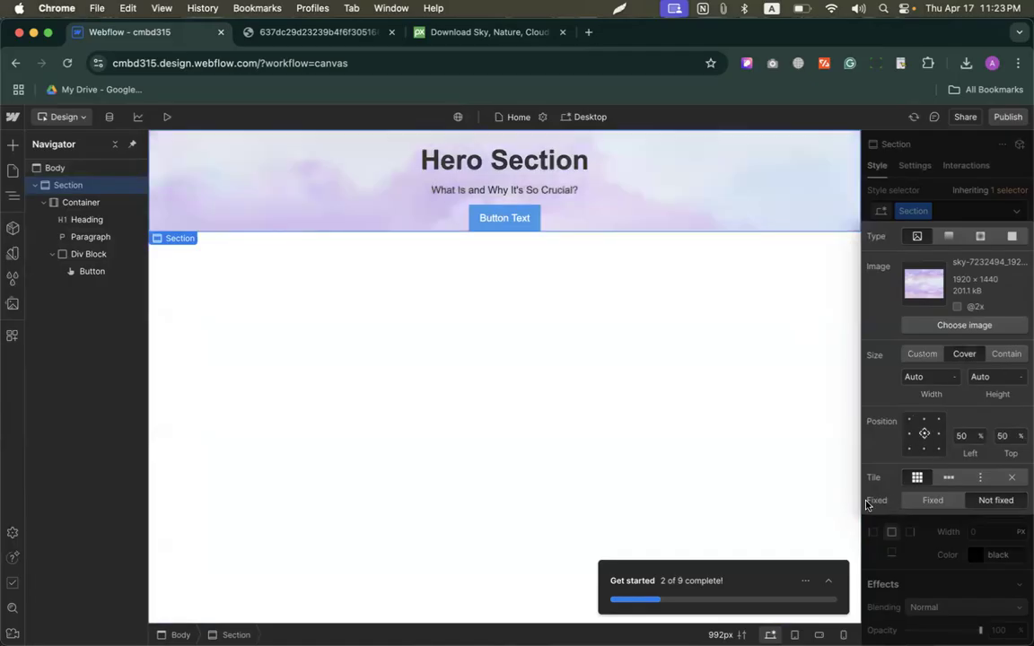
{"action": "left_click", "coordinate": [1013, 480]}
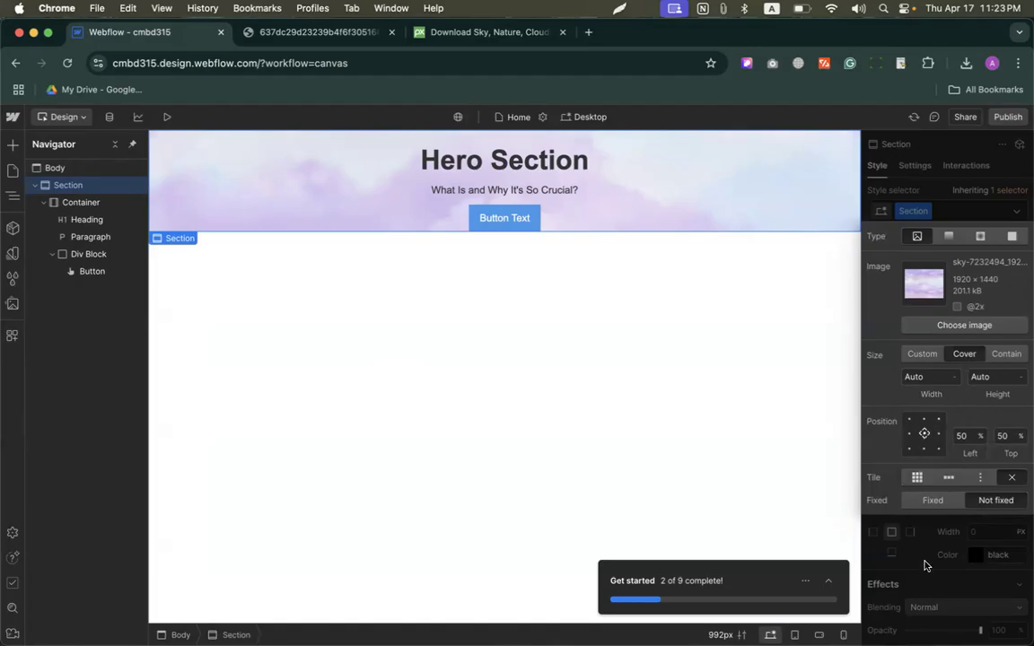
{"action": "left_click", "coordinate": [927, 565]}
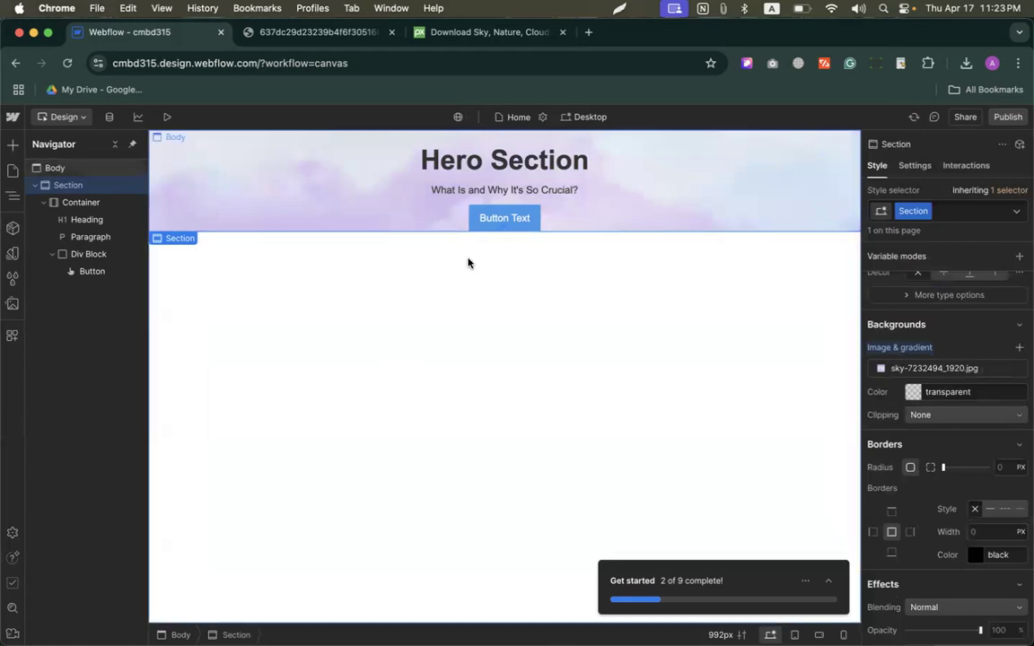
Step: Review the reference hero image's layout and return to the Webflow Designer
{"action": "left_click", "coordinate": [347, 32]}
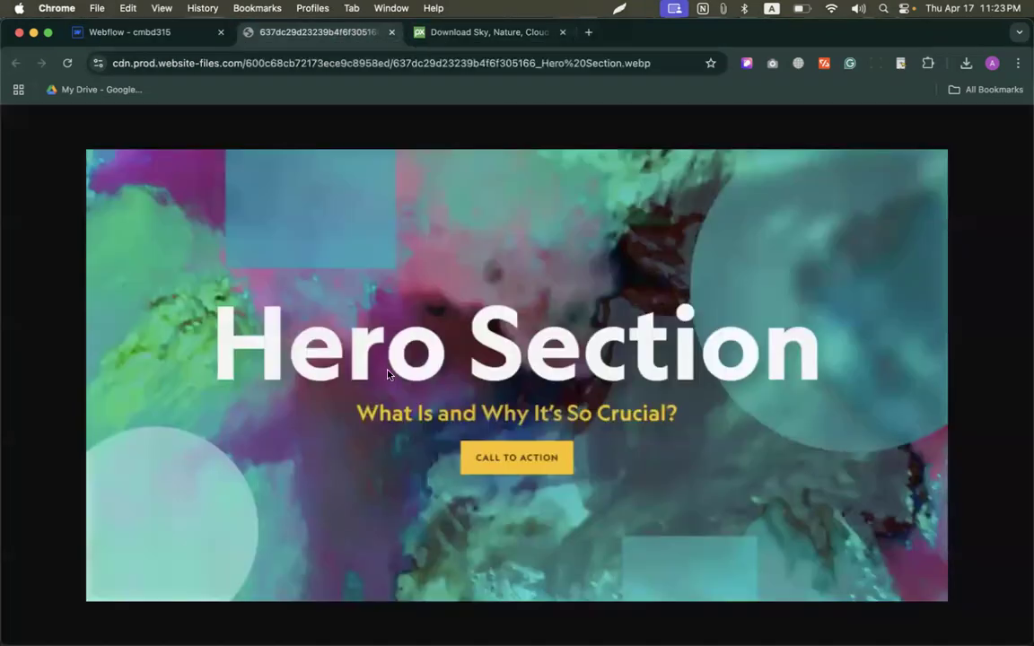
{"action": "left_click", "coordinate": [166, 33]}
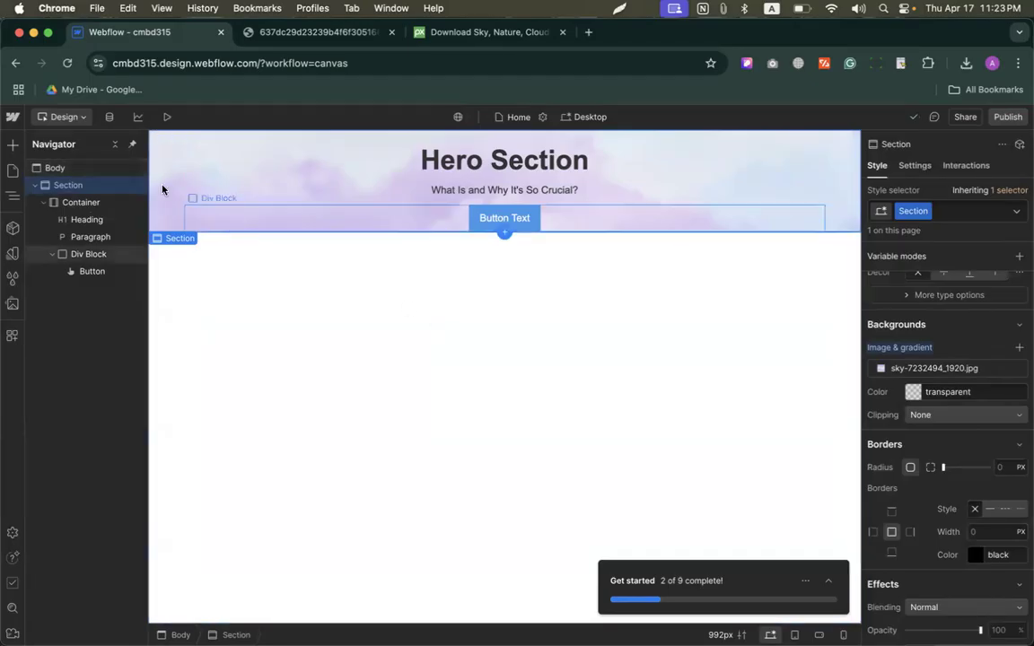
Step: Set the Section's height to 550 px
{"action": "scroll", "coordinate": [988, 431], "scroll_direction": "up", "scroll_amount": 10}
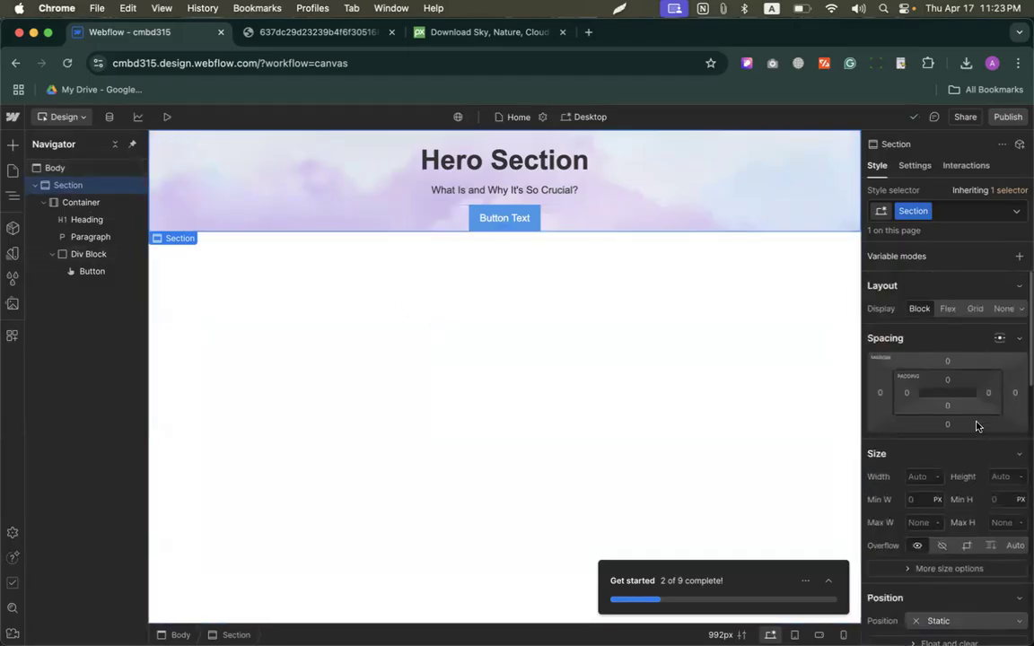
{"action": "scroll", "coordinate": [958, 492], "scroll_direction": "down", "scroll_amount": 2}
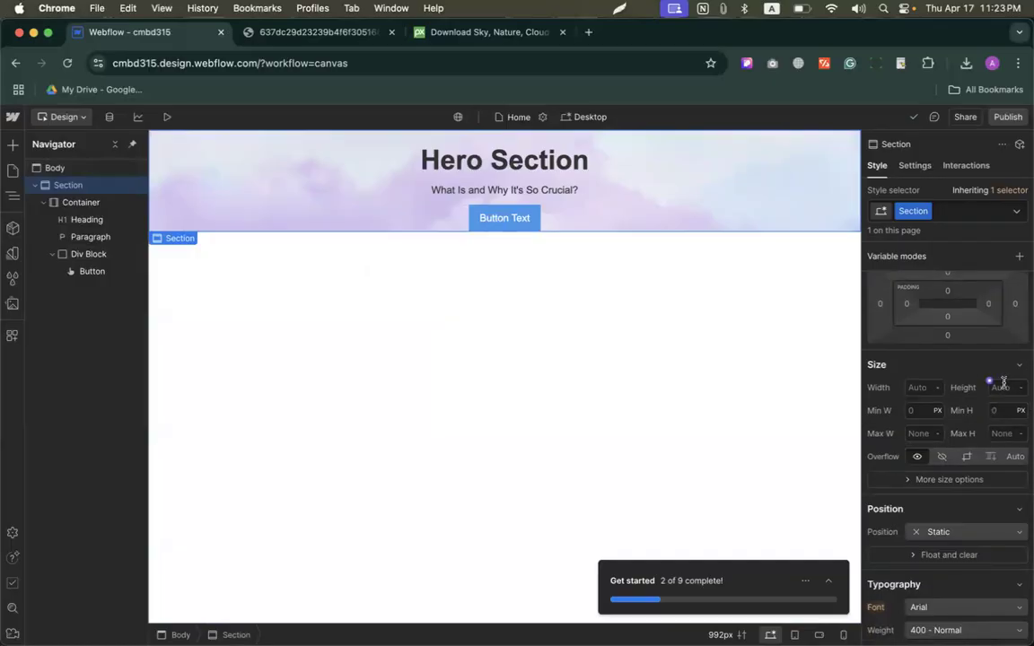
{"action": "left_click", "coordinate": [1001, 390]}
{"action": "type", "text": "550"}
{"action": "key", "text": "Return"}
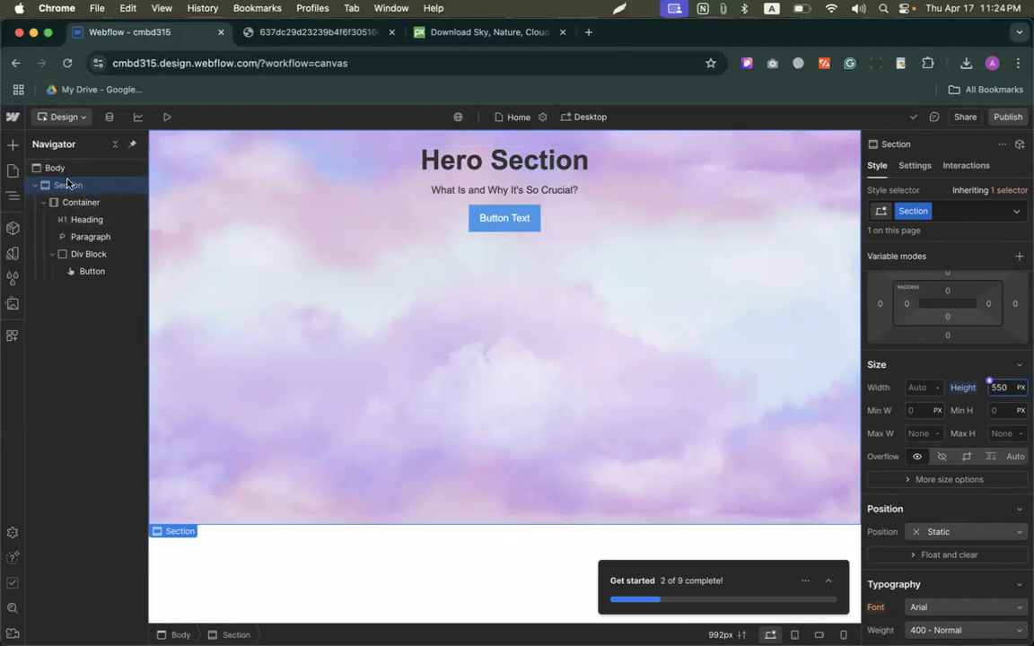
Step: Compare the extents of the Section and its Container by selecting each in turn
{"action": "left_click", "coordinate": [77, 203]}
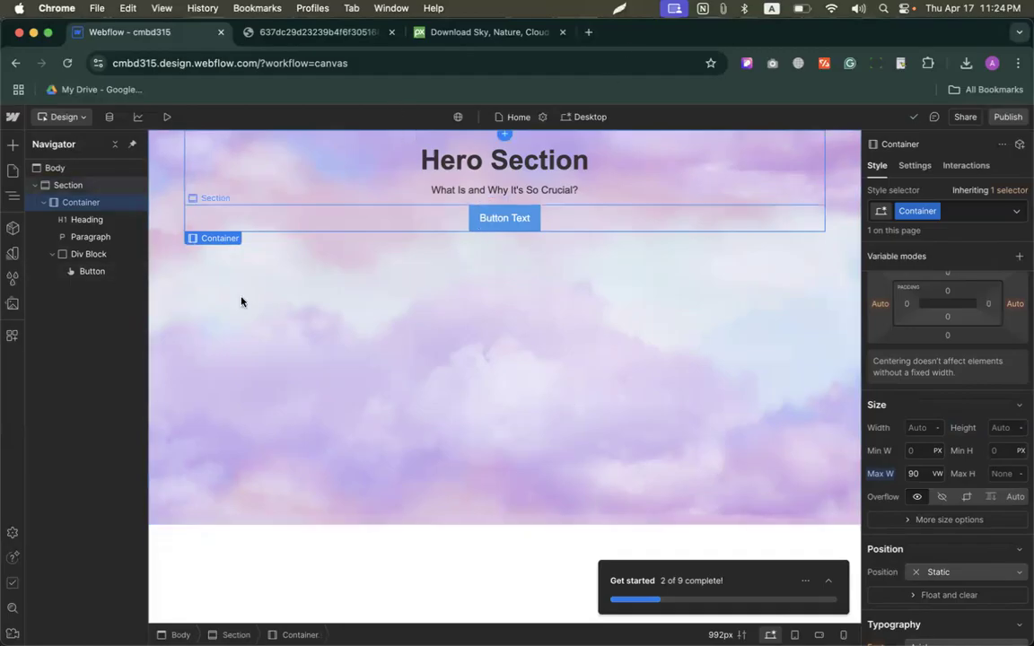
{"action": "left_click", "coordinate": [65, 185]}
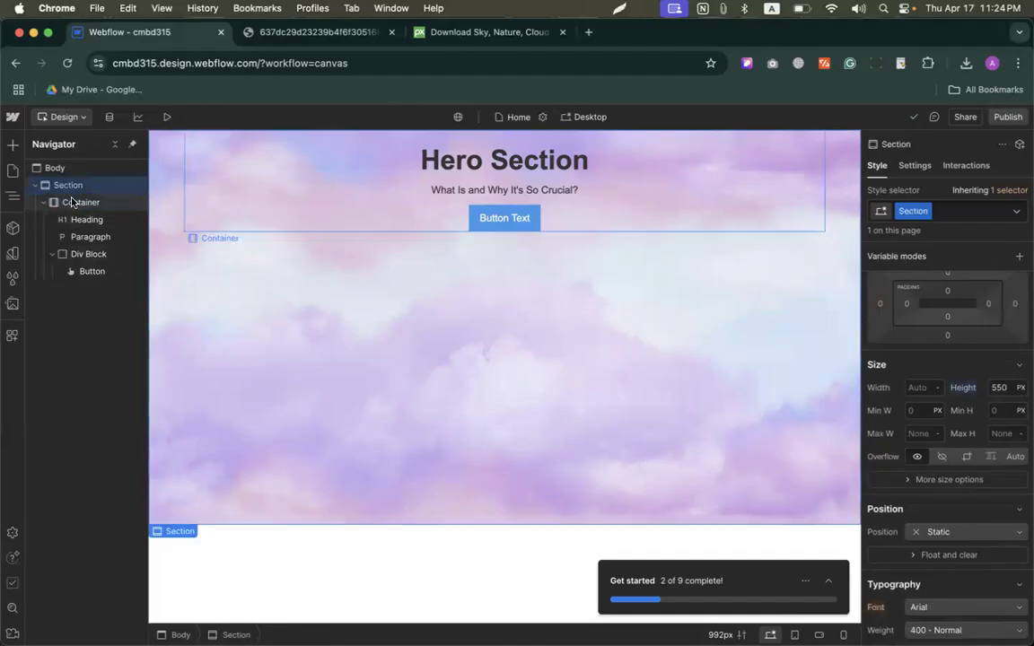
{"action": "left_click", "coordinate": [72, 202]}
{"action": "left_click", "coordinate": [446, 422]}
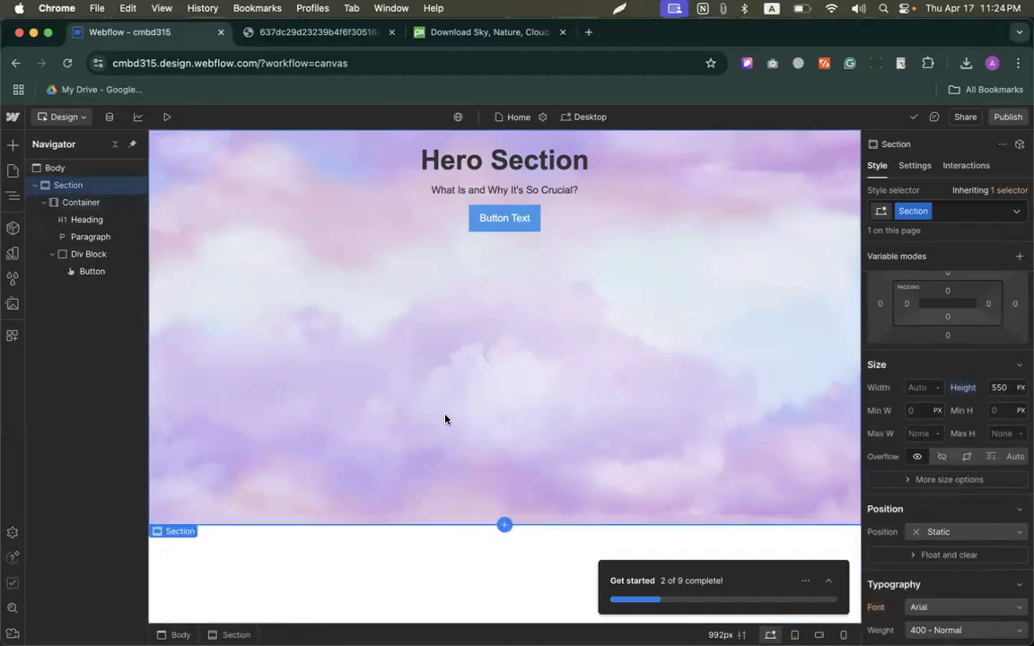
{"action": "left_click", "coordinate": [284, 207]}
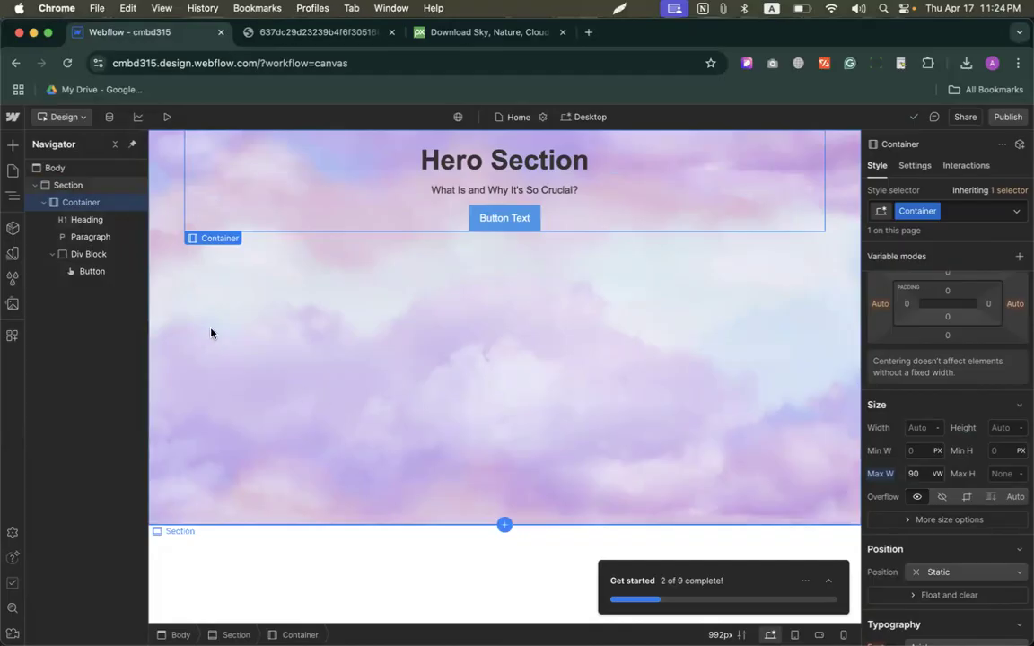
Step: Set the Section's display to Flex and align its content to the center on both the X and Y axes
{"action": "left_click", "coordinate": [49, 184]}
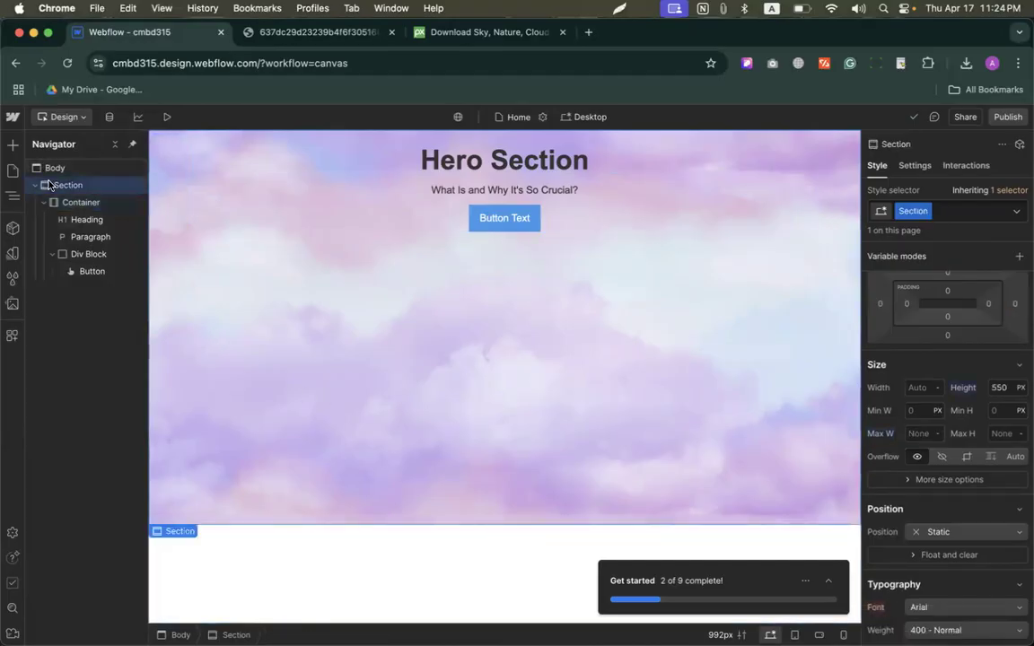
{"action": "scroll", "coordinate": [884, 398], "scroll_direction": "up", "scroll_amount": 2}
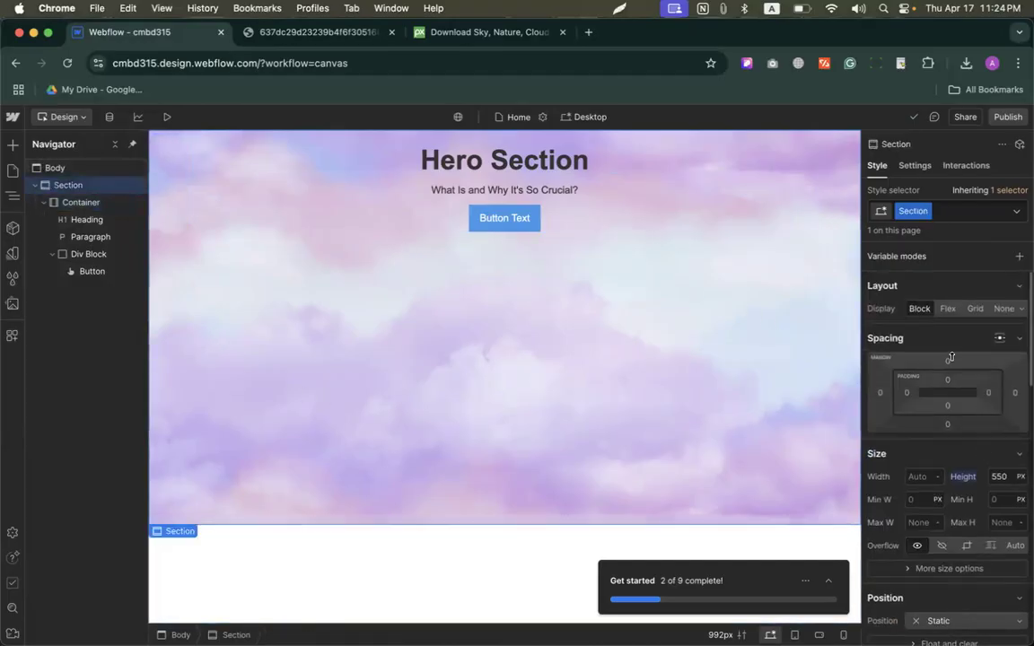
{"action": "left_click", "coordinate": [947, 308]}
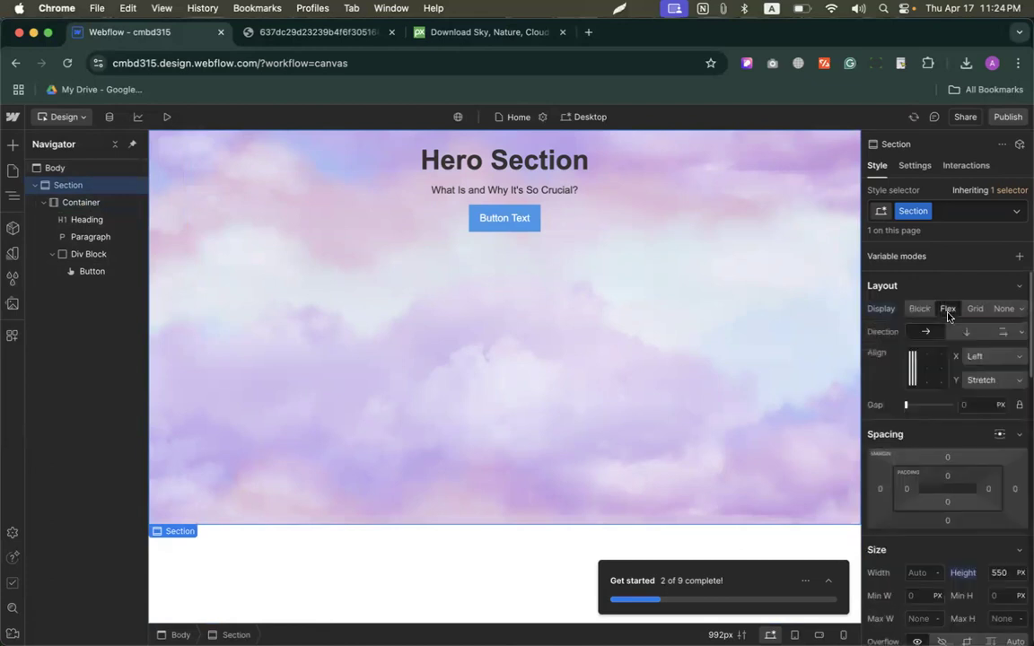
{"action": "left_click", "coordinate": [928, 369]}
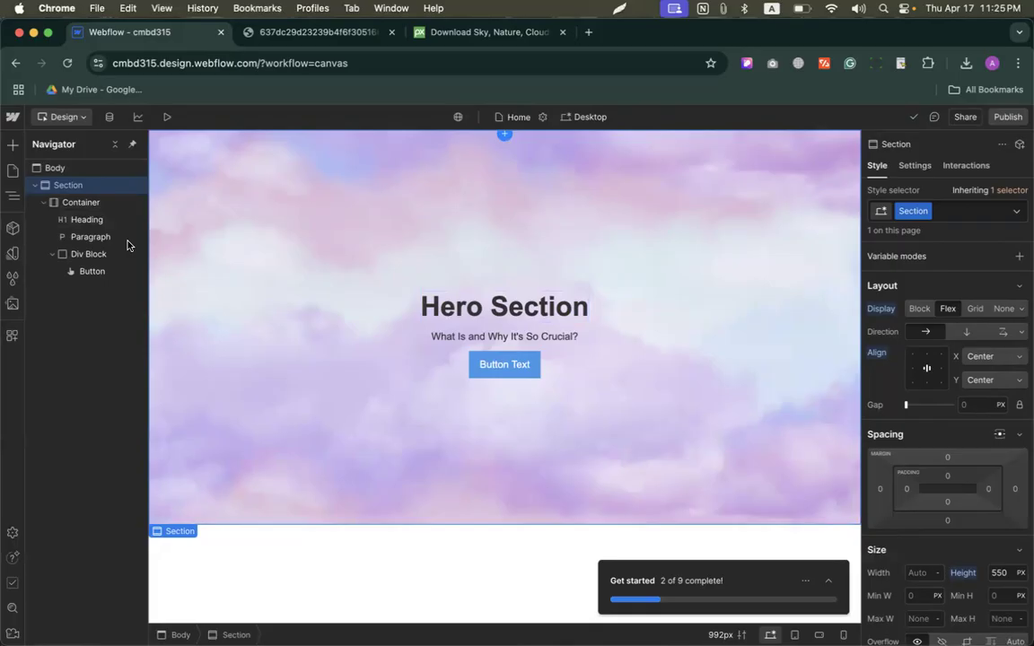
Step: Check the Container's extent within the flex layout and set the Section's height to 700 px
{"action": "left_click", "coordinate": [90, 204]}
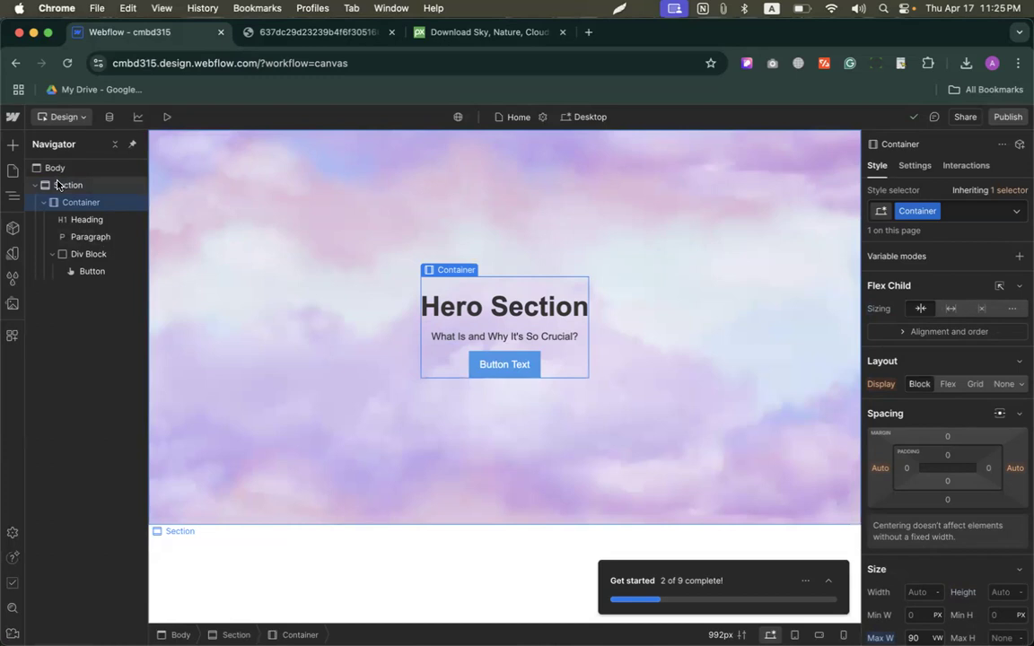
{"action": "left_click", "coordinate": [72, 185]}
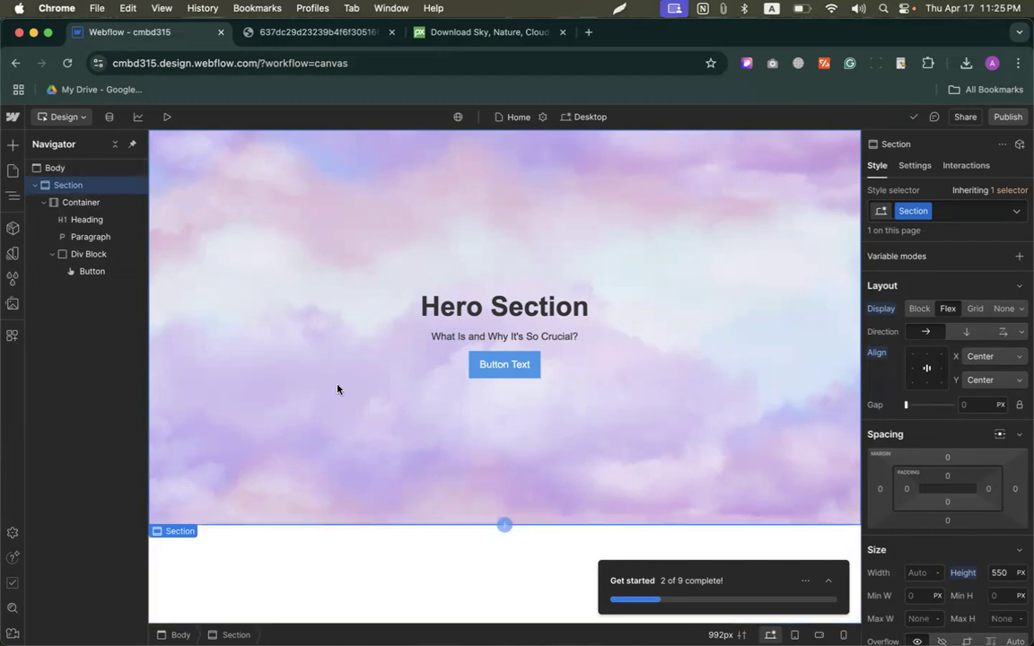
{"action": "scroll", "coordinate": [1004, 388], "scroll_direction": "down", "scroll_amount": 4}
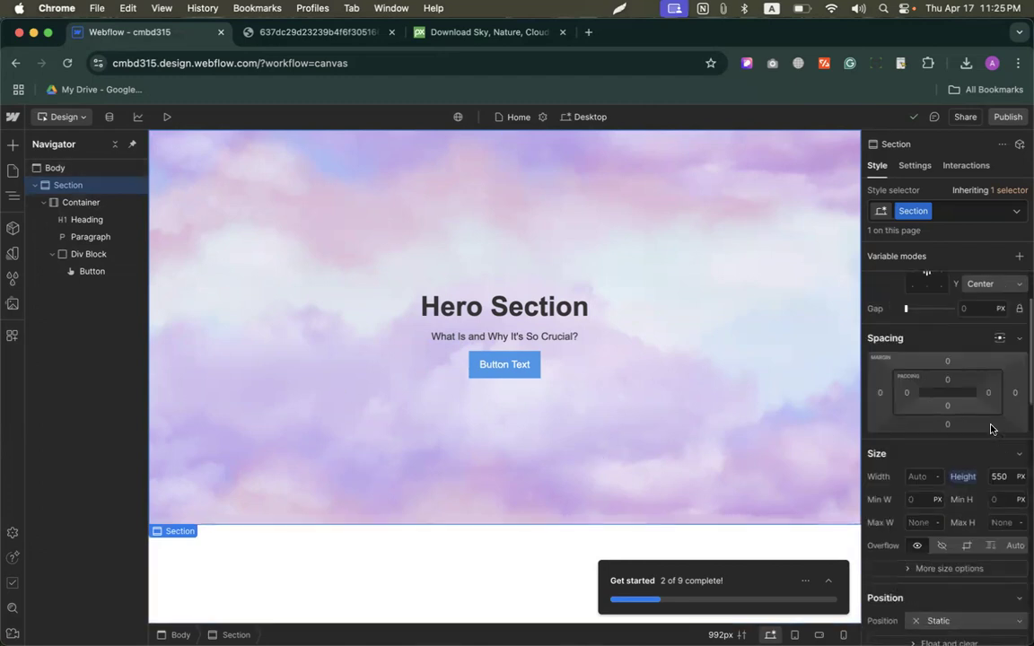
{"action": "left_click", "coordinate": [998, 408]}
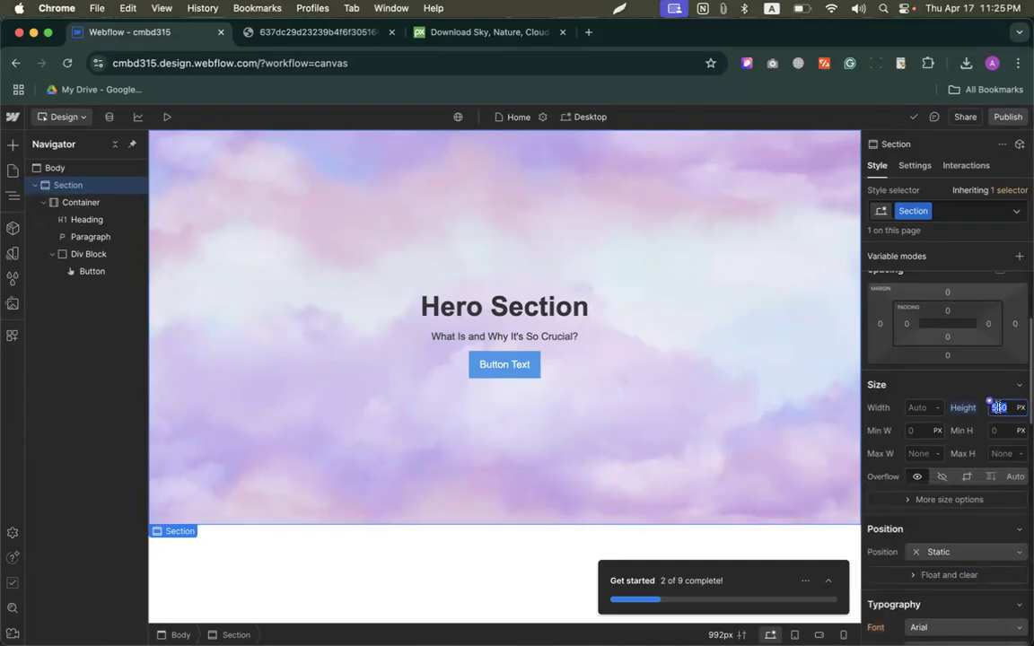
{"action": "type", "text": "700"}
{"action": "key", "text": "Return"}
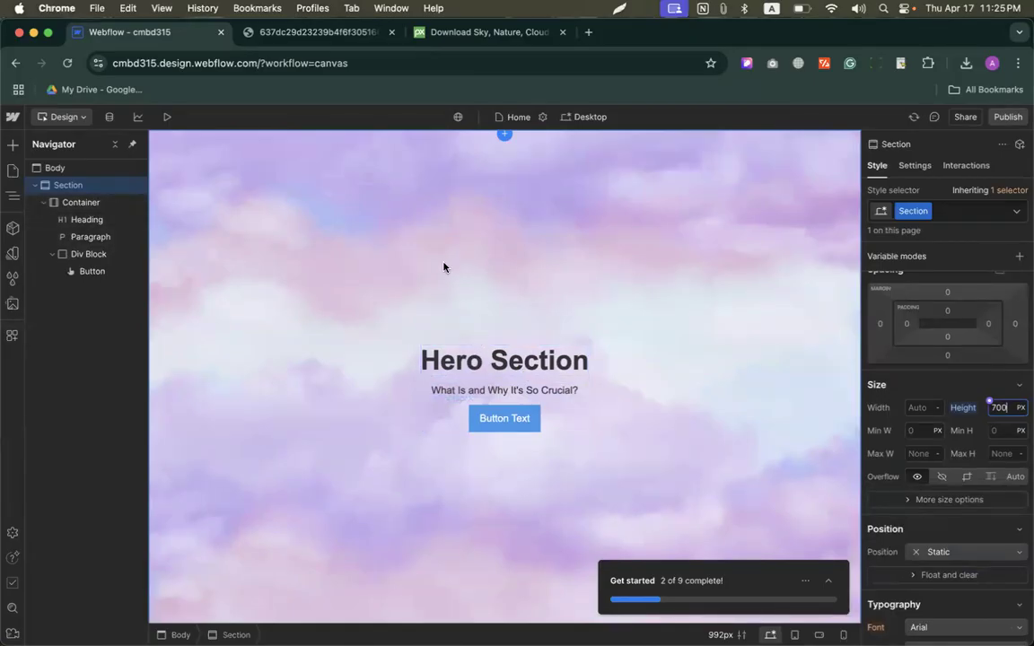
Step: Try a 142 px font size on the Hero Section heading and settle on 90 px
{"action": "left_click", "coordinate": [446, 361]}
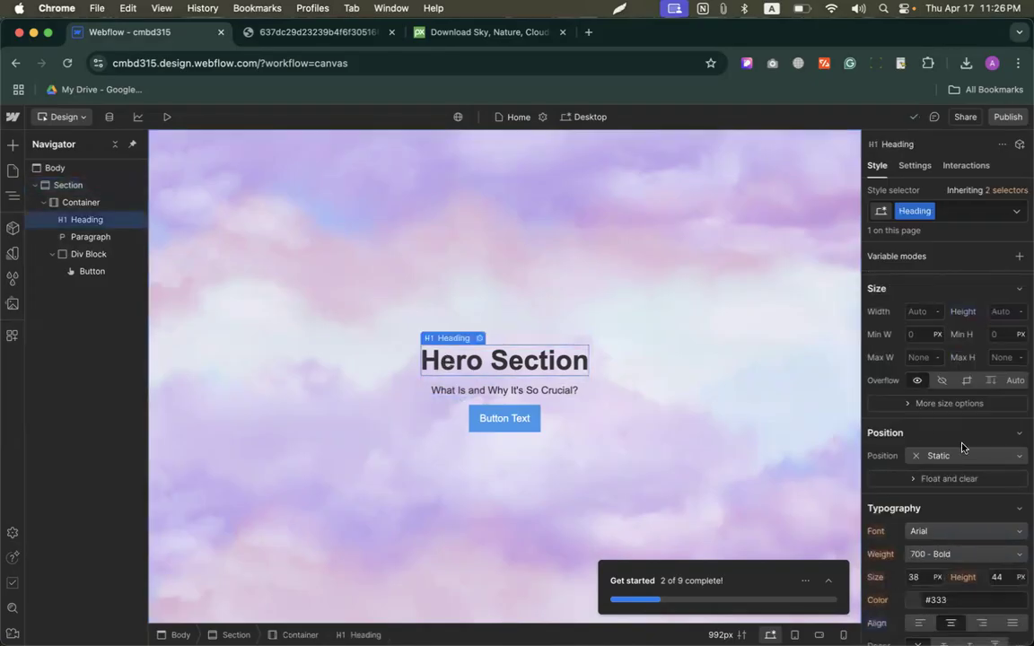
{"action": "scroll", "coordinate": [962, 448], "scroll_direction": "down", "scroll_amount": 3}
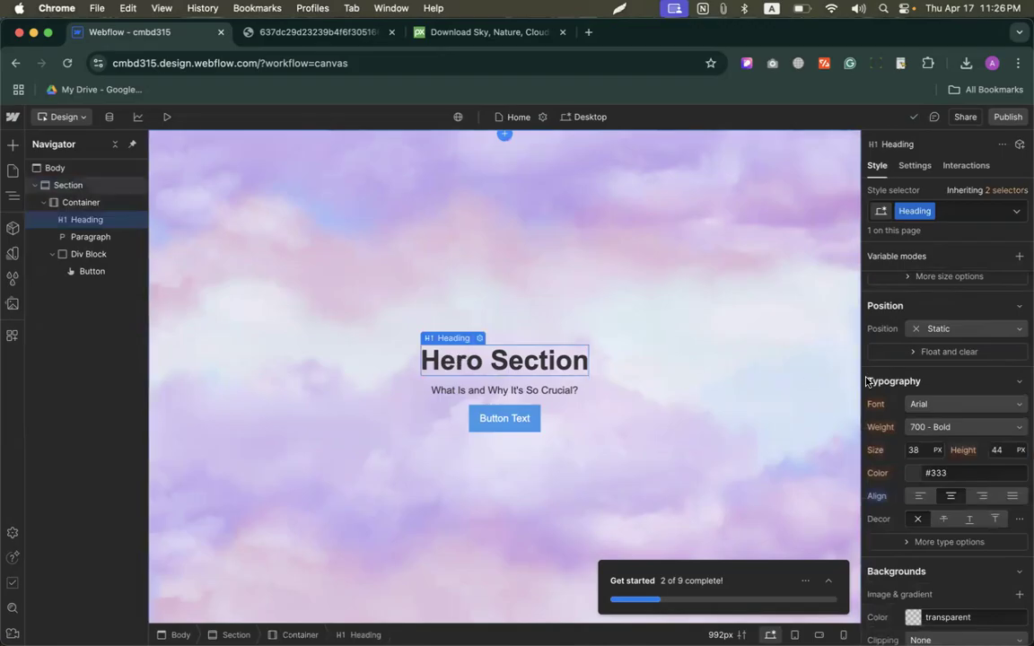
{"action": "left_click", "coordinate": [915, 452]}
{"action": "type", "text": "142"}
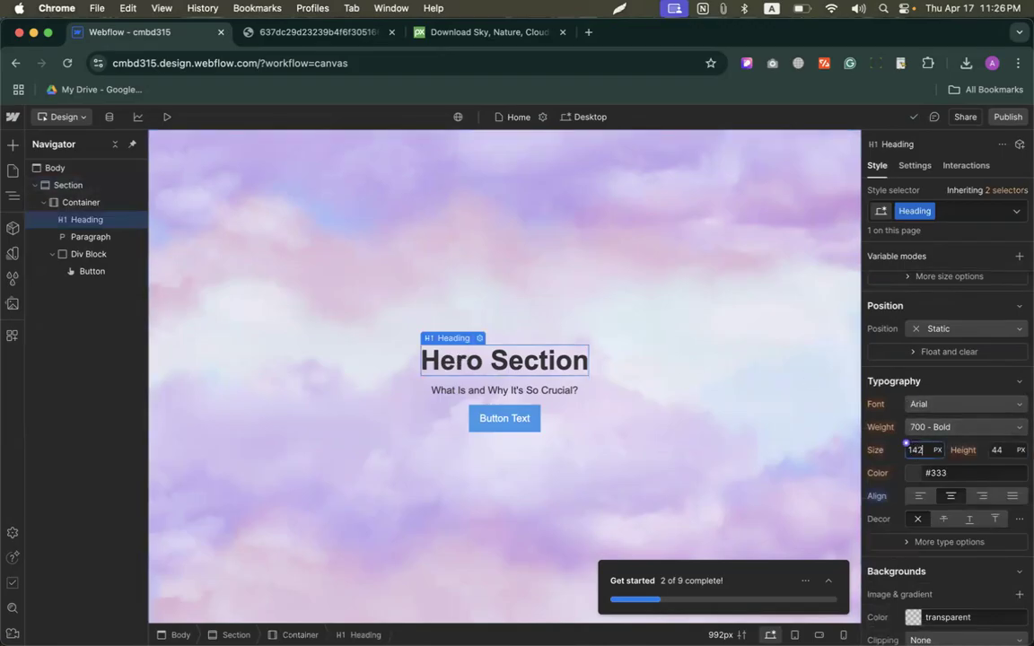
{"action": "key", "text": "Return"}
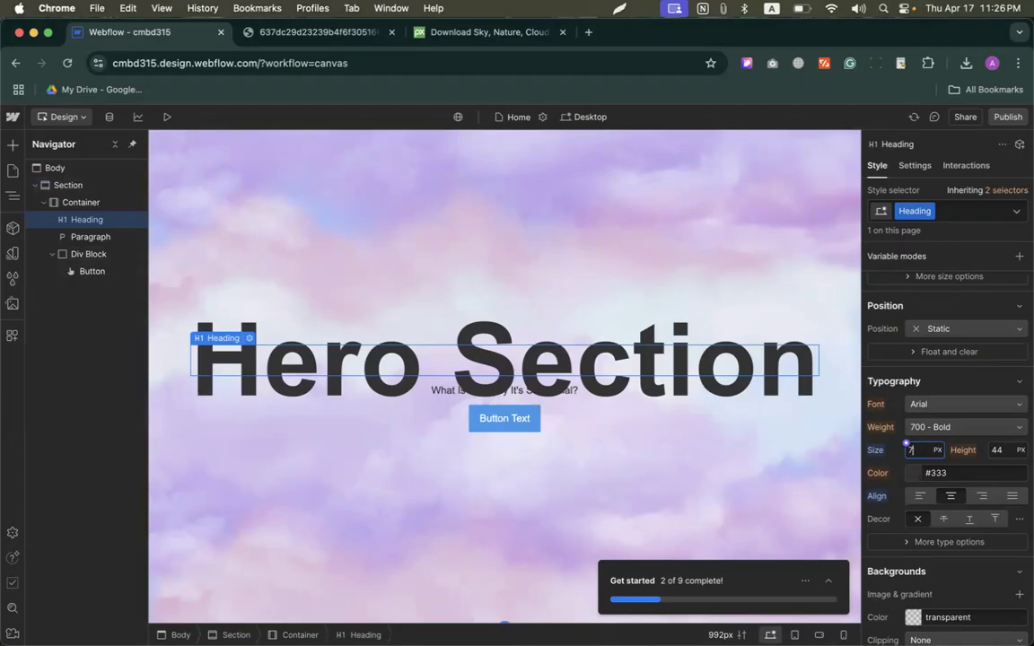
{"action": "type", "text": "0"}
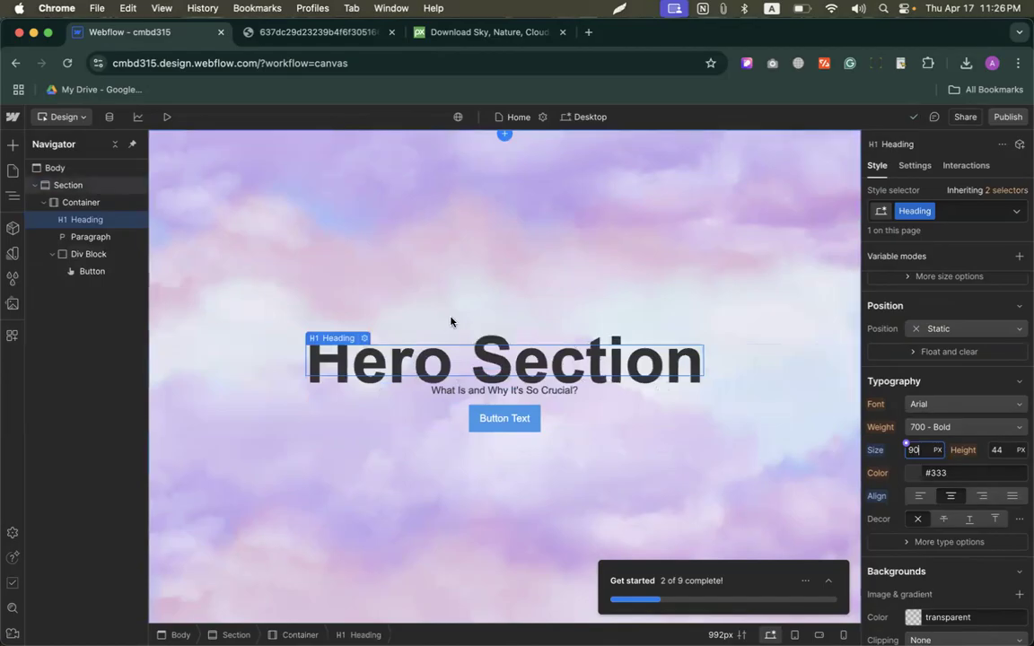
Step: Try a solid red #d61e1e background color on the Container and undo it
{"action": "left_click", "coordinate": [72, 202]}
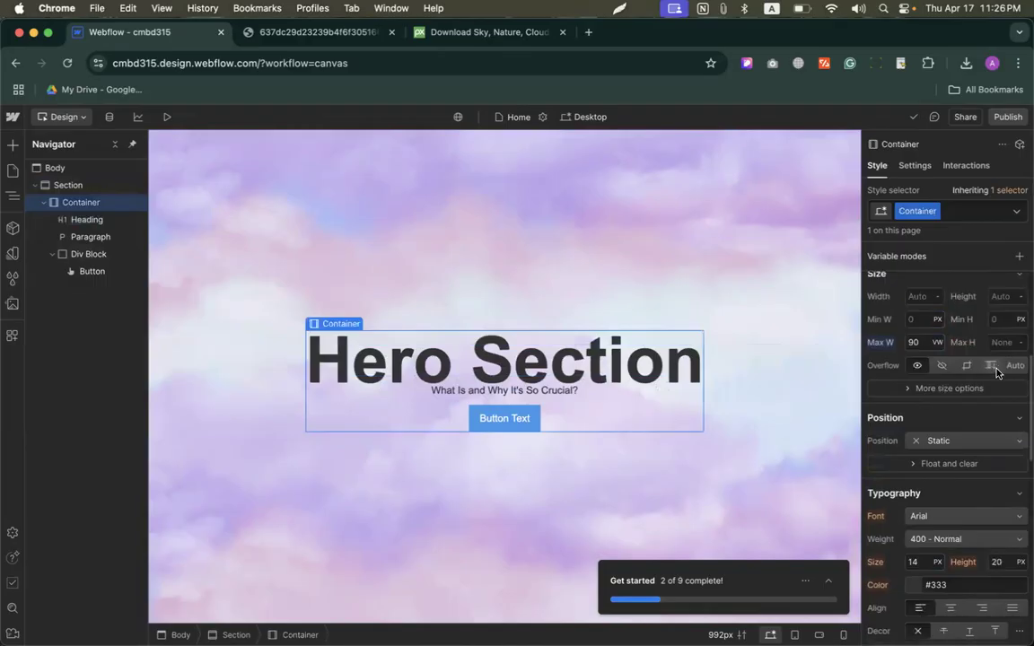
{"action": "scroll", "coordinate": [997, 372], "scroll_direction": "down", "scroll_amount": 8}
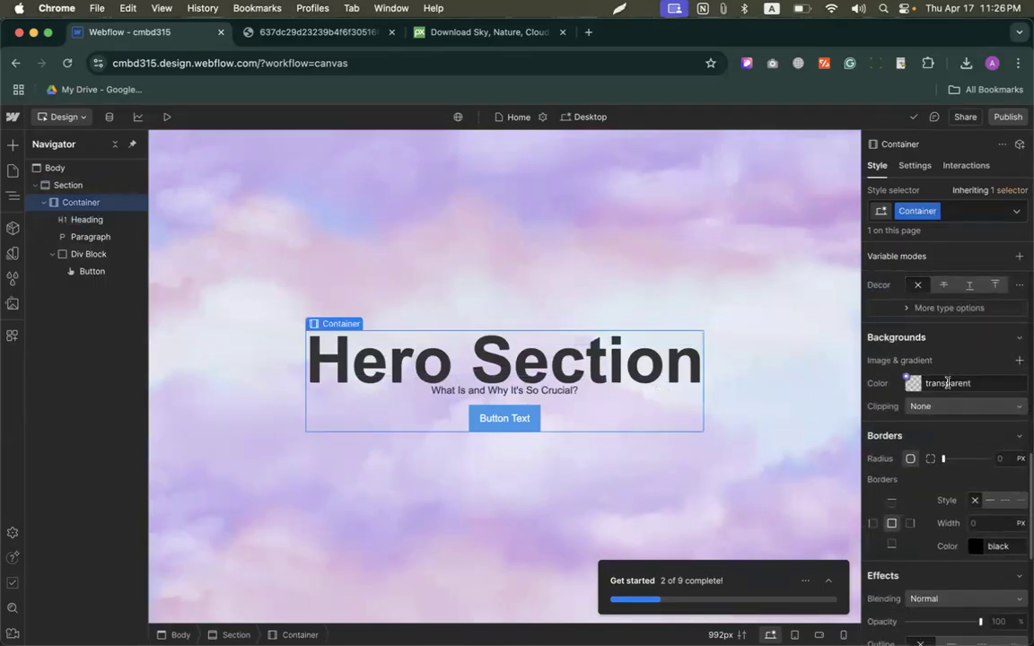
{"action": "left_click", "coordinate": [948, 384]}
{"action": "left_click_drag", "start_coordinate": [952, 476], "coordinate": [1006, 419]}
{"action": "left_click", "coordinate": [958, 363]}
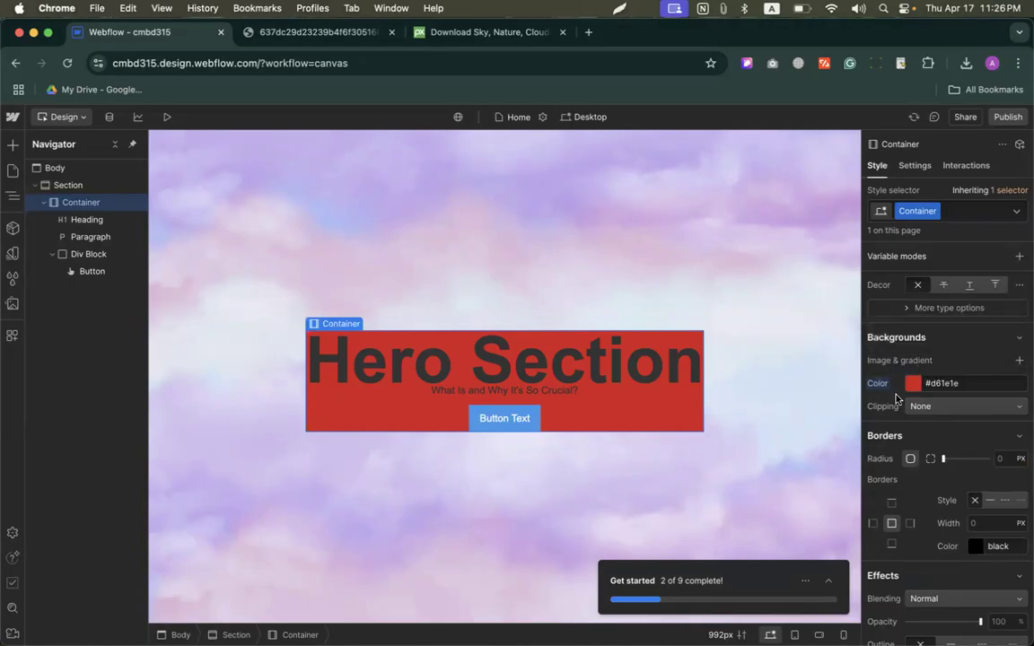
{"action": "key", "text": "super+z"}
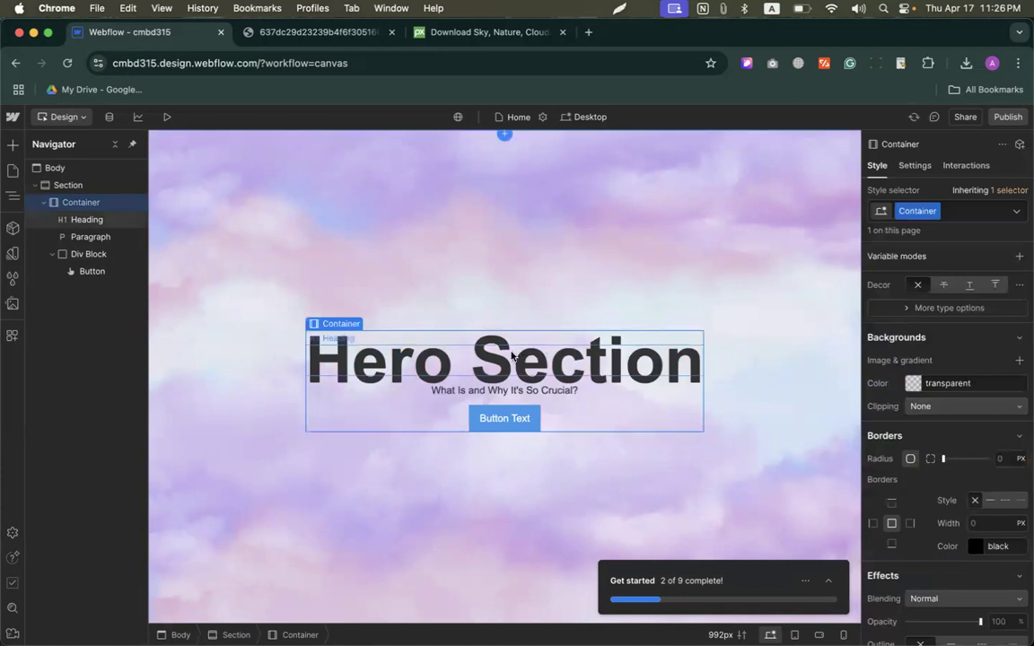
{"action": "scroll", "coordinate": [970, 342], "scroll_direction": "up", "scroll_amount": 10}
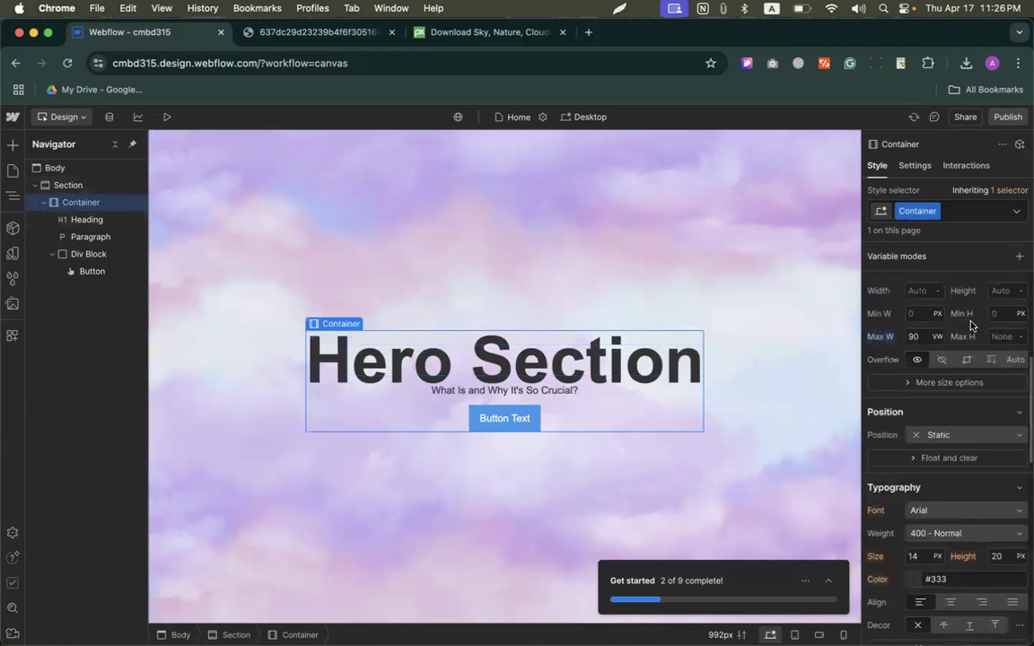
{"action": "scroll", "coordinate": [895, 392], "scroll_direction": "down", "scroll_amount": 4}
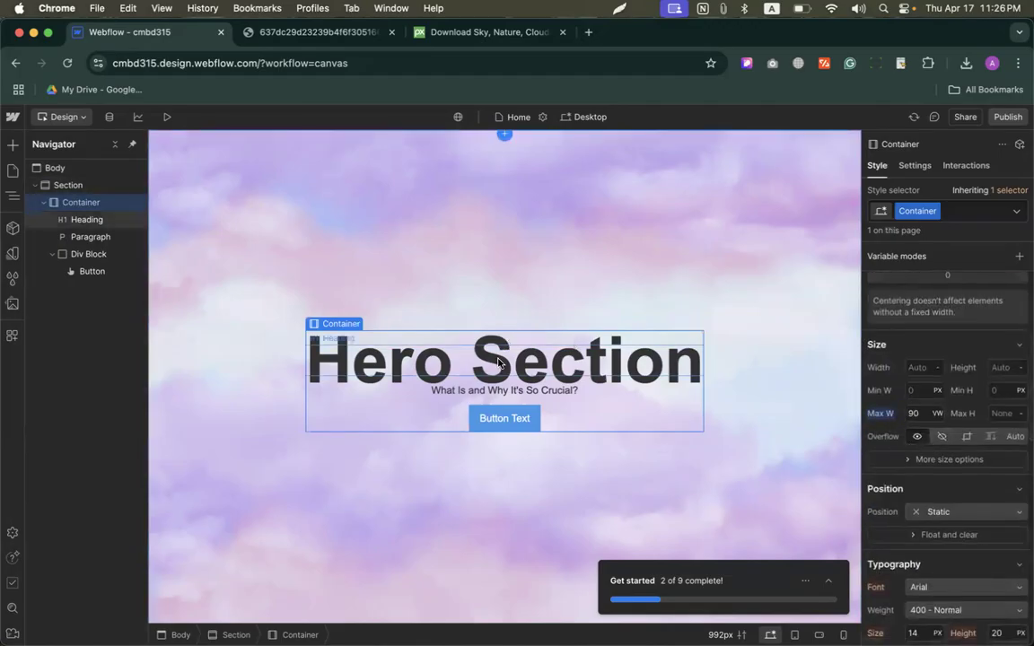
Step: Set the Hero Section heading's line height to 120 px
{"action": "left_click", "coordinate": [388, 360]}
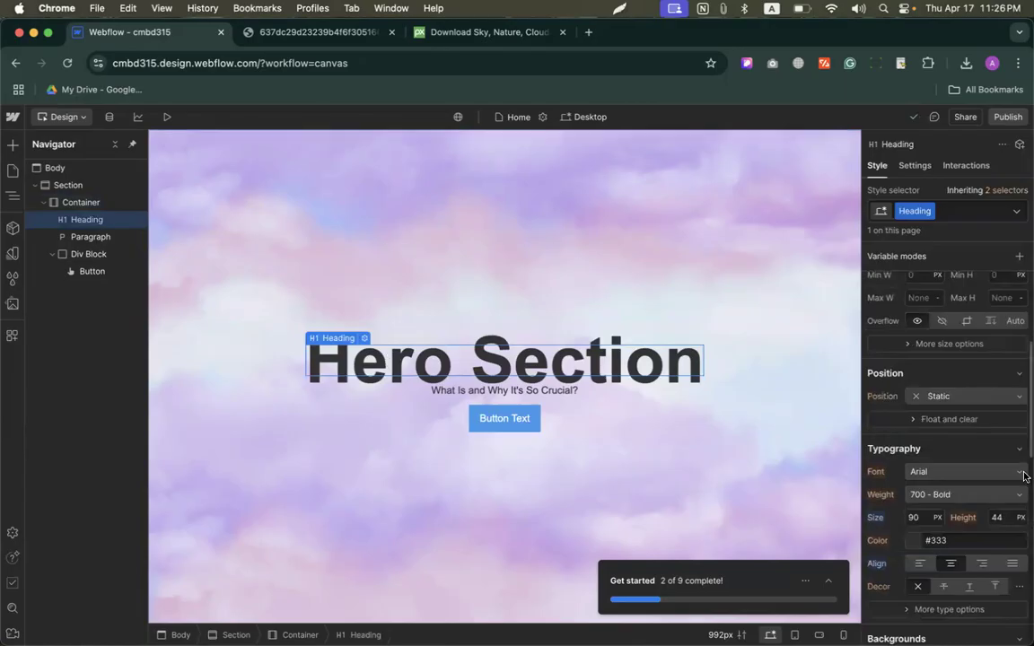
{"action": "scroll", "coordinate": [898, 404], "scroll_direction": "down", "scroll_amount": 3}
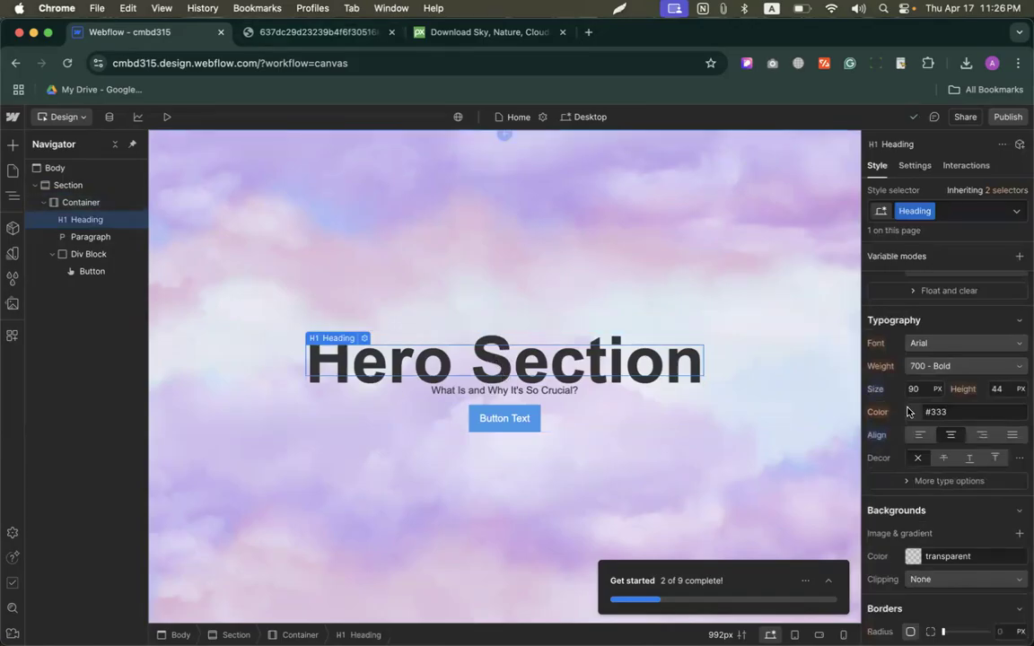
{"action": "left_click", "coordinate": [1000, 389]}
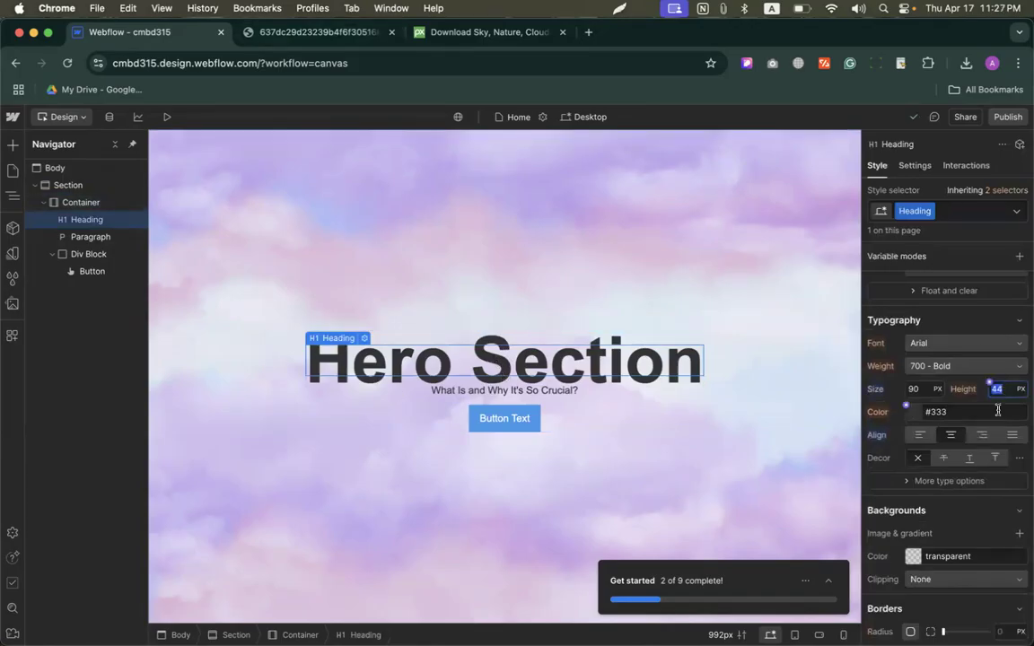
{"action": "type", "text": "120"}
{"action": "key", "text": "Return"}
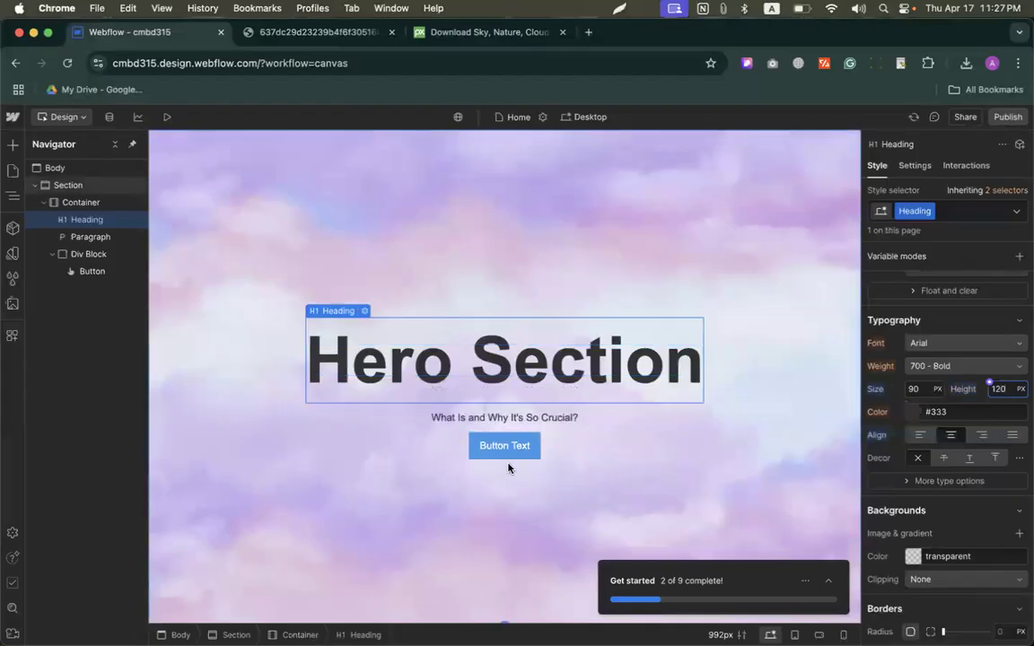
Step: Set the font size of the paragraph below the heading to 18 px
{"action": "left_click", "coordinate": [501, 419]}
{"action": "left_click", "coordinate": [919, 385]}
{"action": "type", "text": "18"}
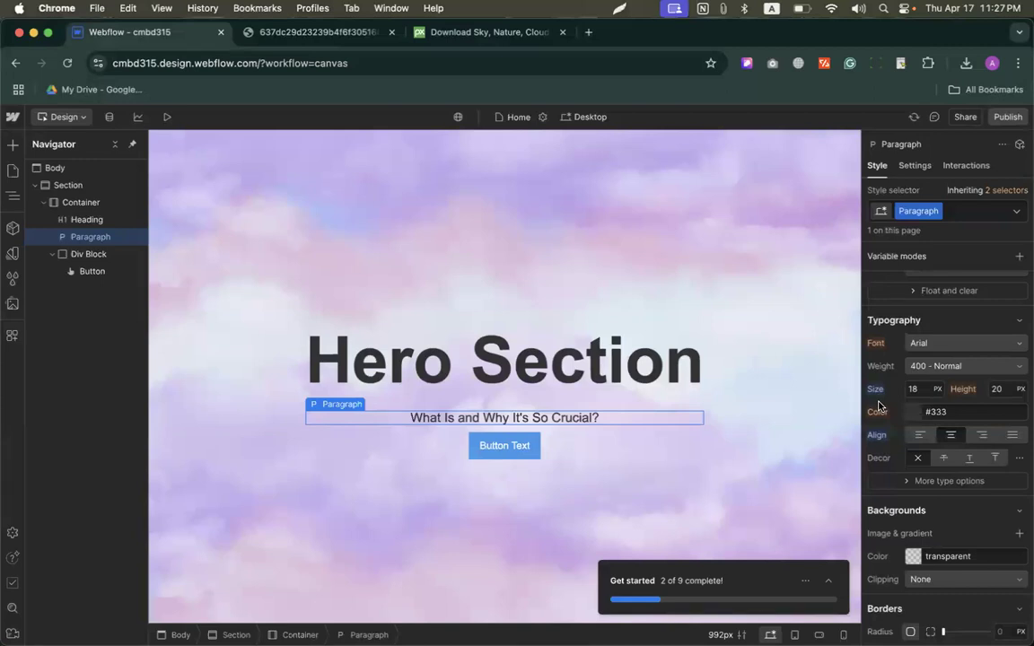
Step: Look through the elements available to add, from the Basic and Typography groups to Media and Forms
{"action": "left_click", "coordinate": [13, 144]}
{"action": "scroll", "coordinate": [54, 341], "scroll_direction": "down", "scroll_amount": 3}
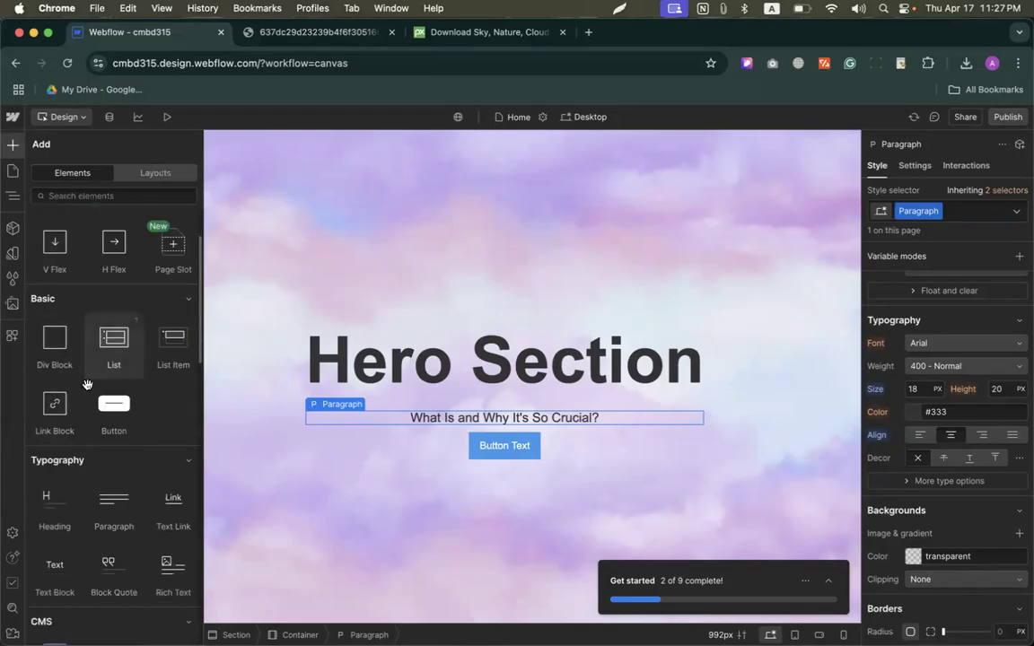
{"action": "scroll", "coordinate": [156, 464], "scroll_direction": "down", "scroll_amount": 5}
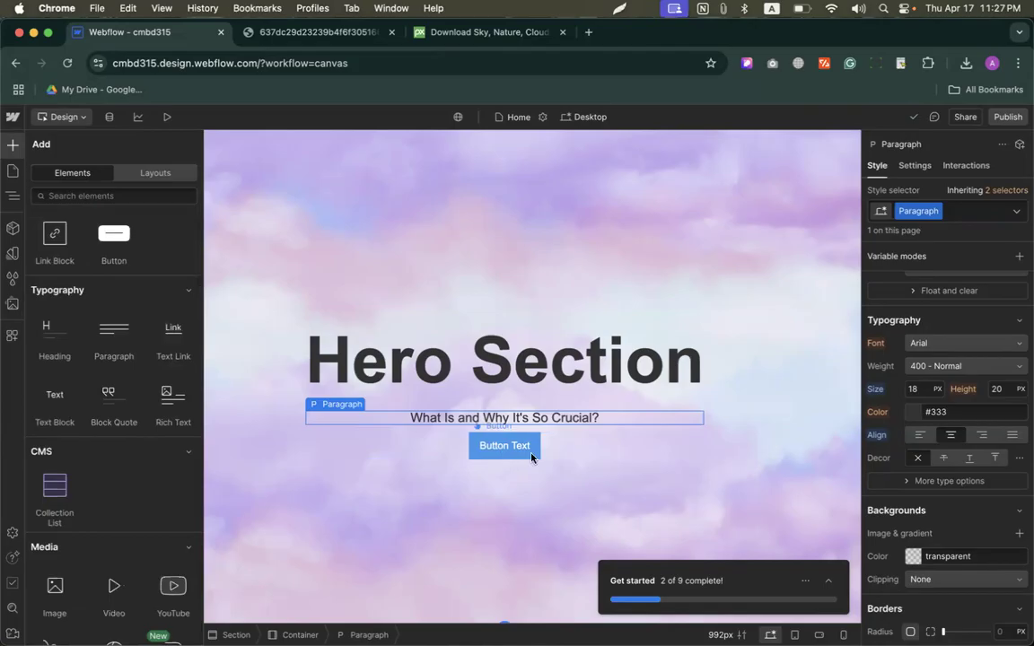
{"action": "scroll", "coordinate": [134, 502], "scroll_direction": "down", "scroll_amount": 10}
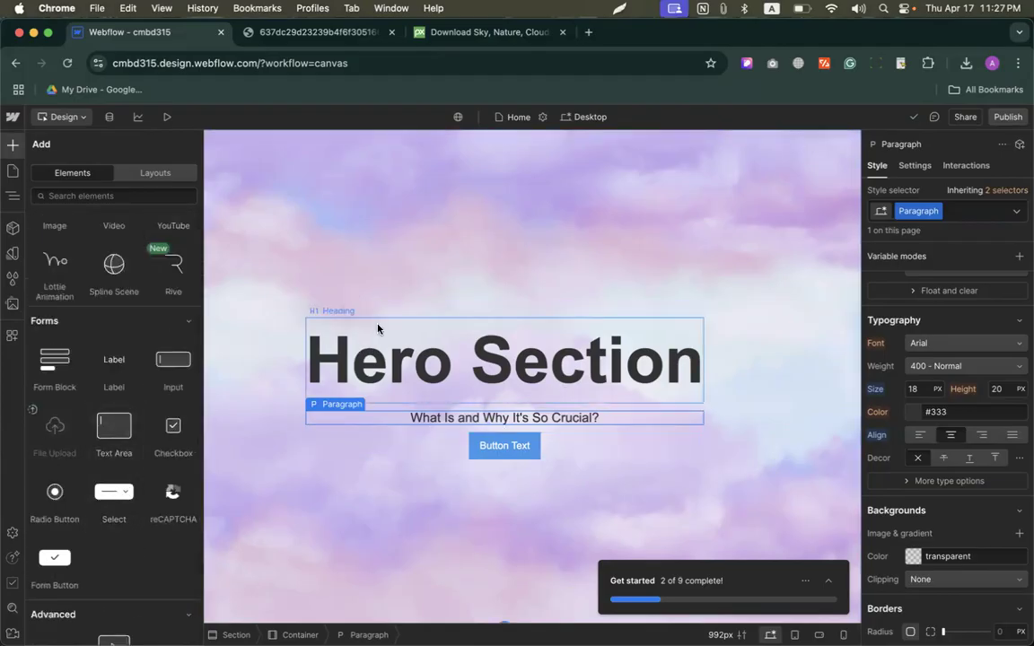
Step: Quit the Lightshot Screenshot utility
{"action": "scroll", "coordinate": [393, 293], "scroll_direction": "down", "scroll_amount": 1}
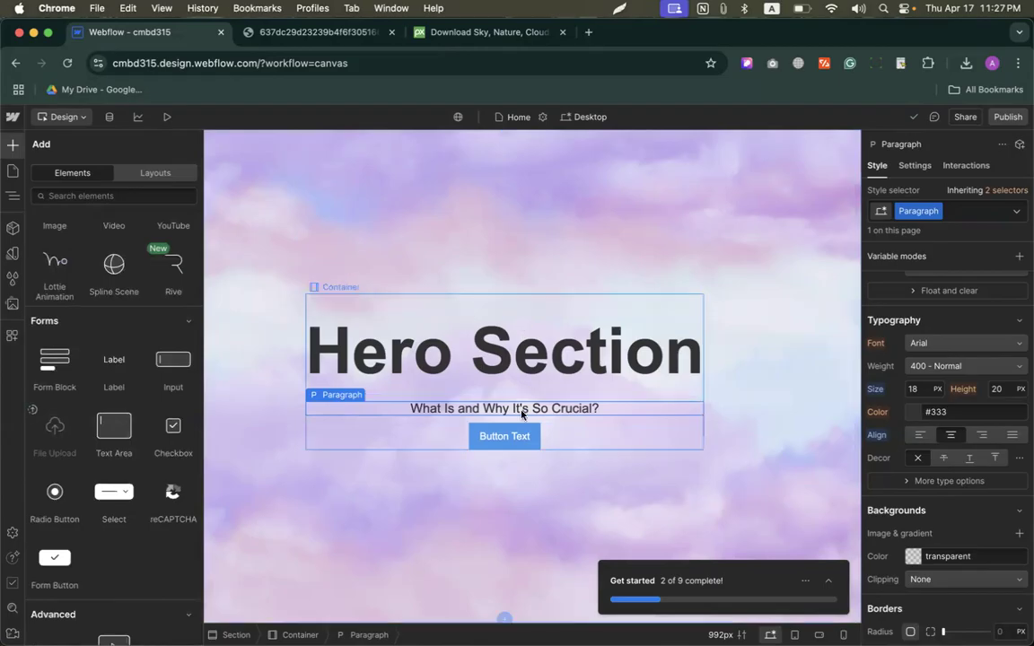
{"action": "scroll", "coordinate": [160, 370], "scroll_direction": "up", "scroll_amount": 10}
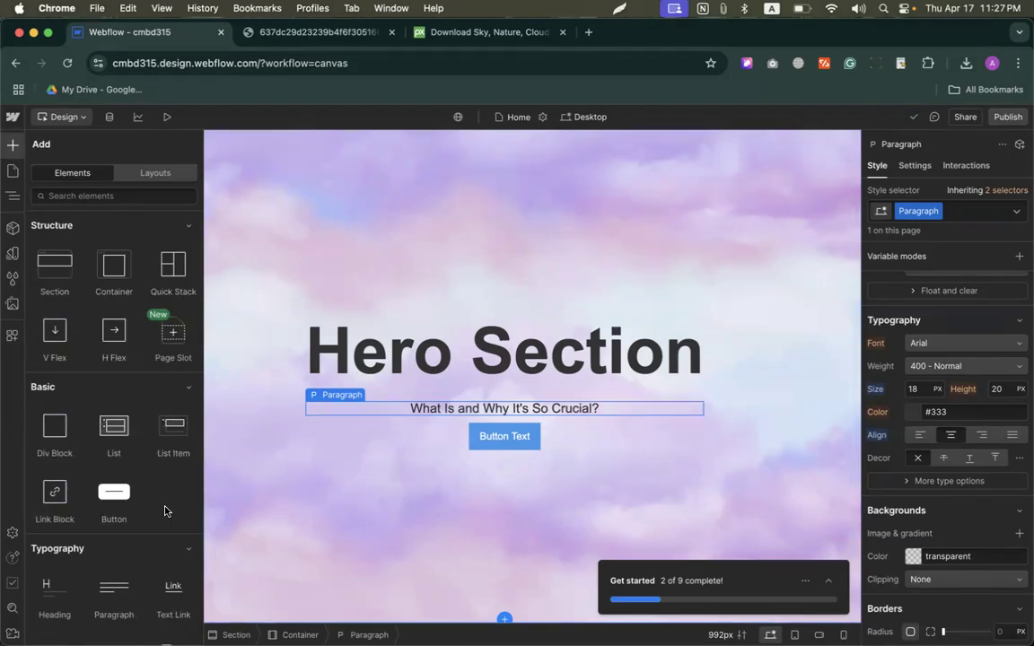
{"action": "left_click", "coordinate": [621, 9]}
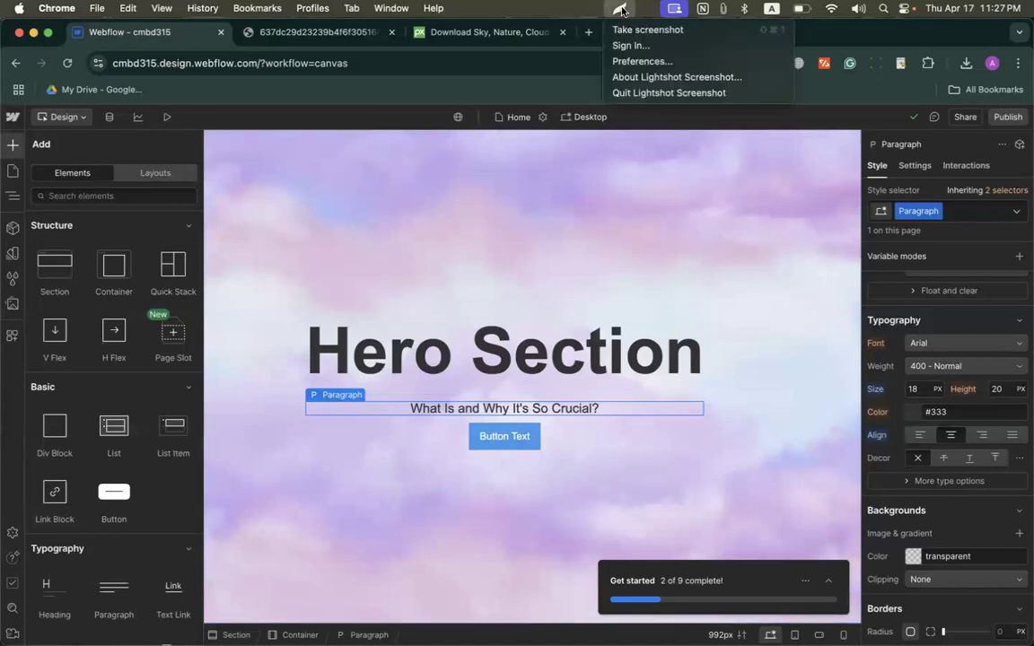
{"action": "left_click", "coordinate": [643, 94]}
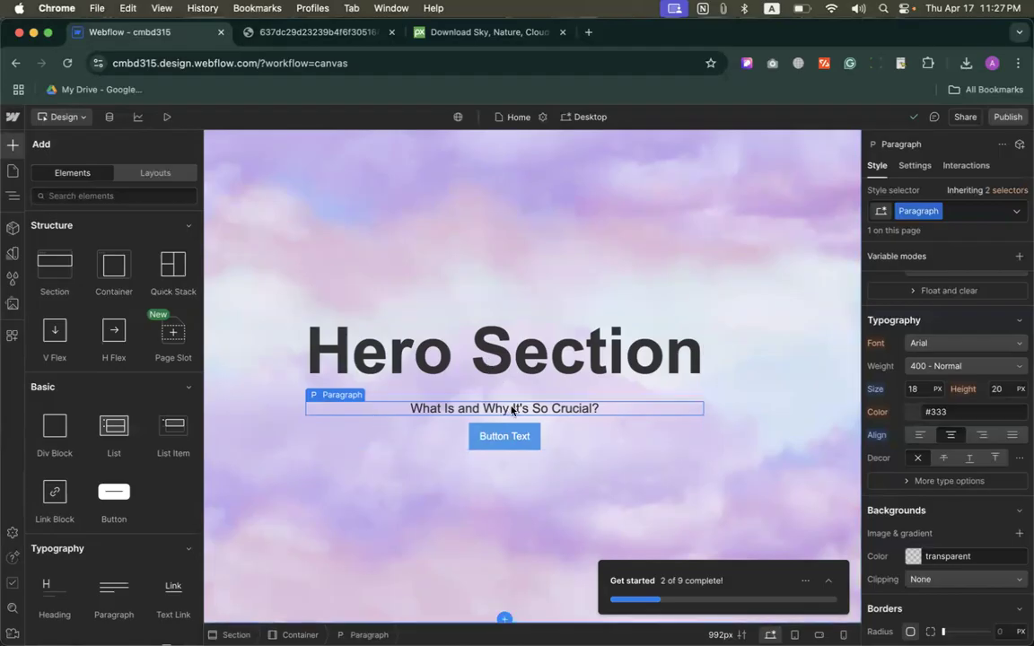
{"action": "key", "text": "z"}
{"action": "left_click", "coordinate": [512, 435]}
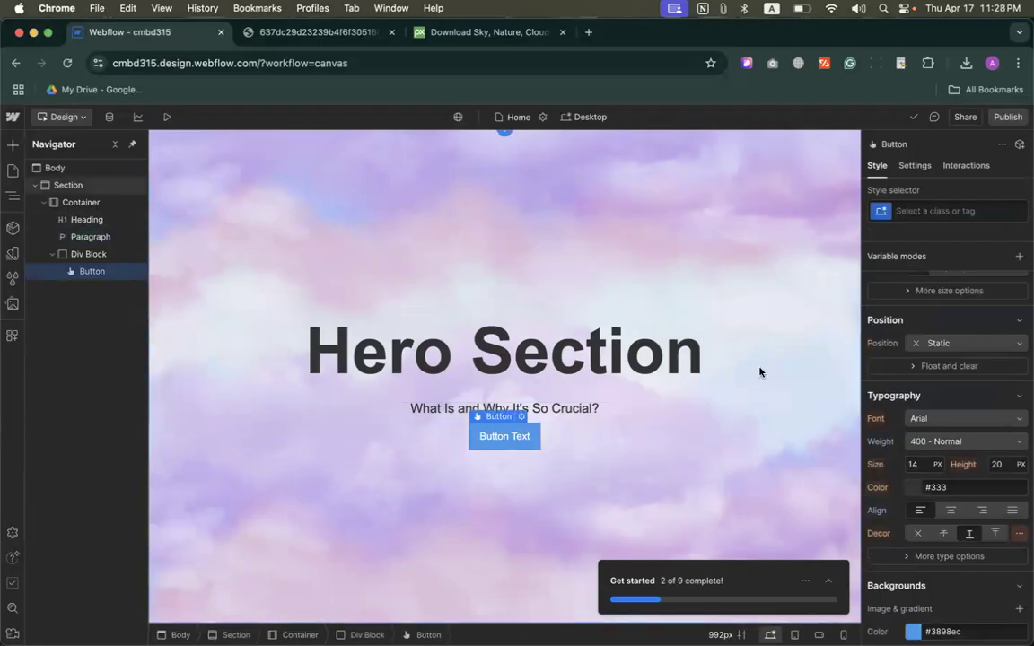
{"action": "left_click", "coordinate": [399, 233]}
{"action": "left_click", "coordinate": [13, 144]}
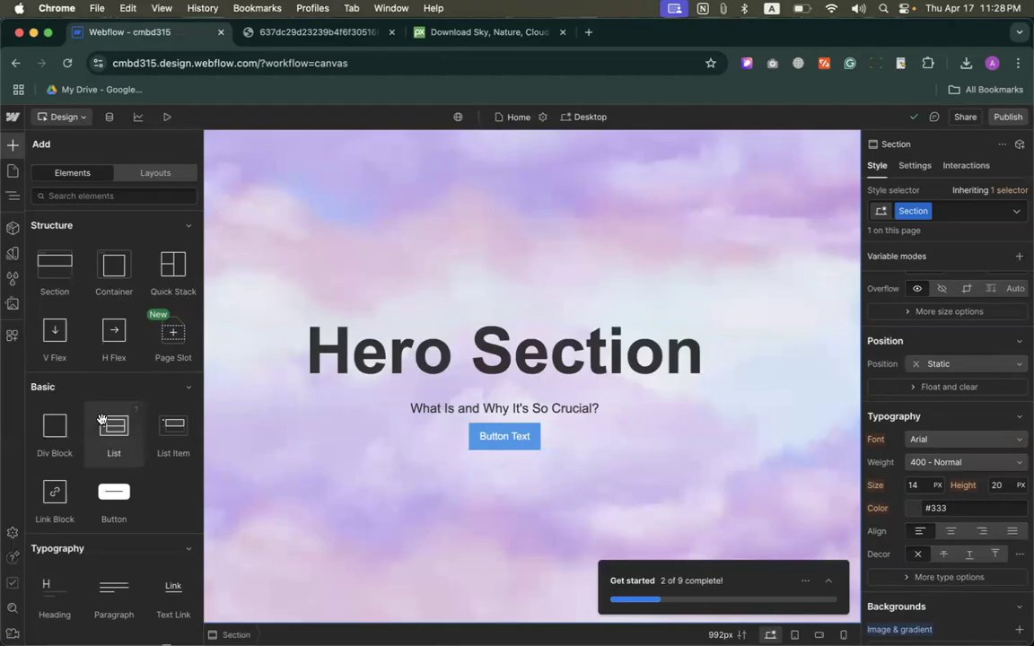
{"action": "left_click", "coordinate": [521, 436]}
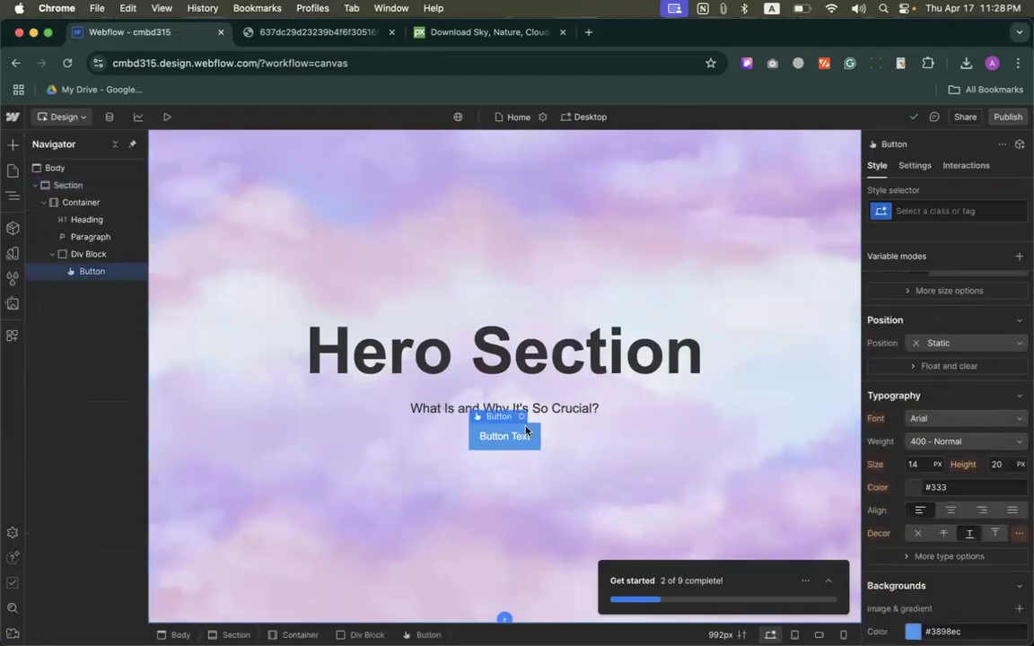
Step: Check the reference hero image and set the paragraph's text color to a matching golden shade, #c28109
{"action": "left_click", "coordinate": [377, 33]}
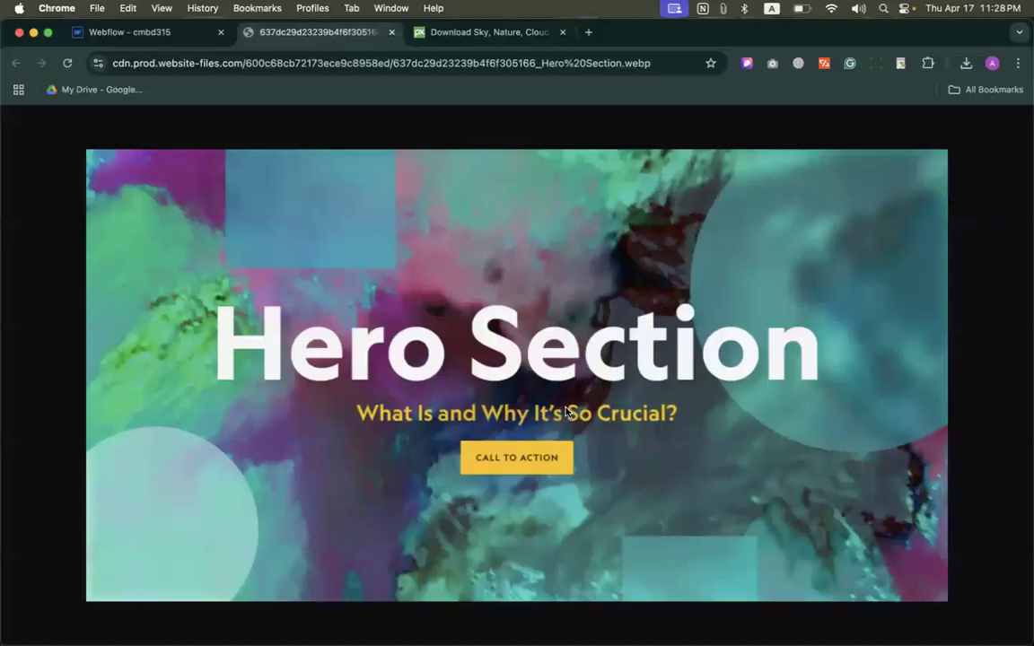
{"action": "left_click", "coordinate": [107, 32]}
{"action": "left_click", "coordinate": [437, 409]}
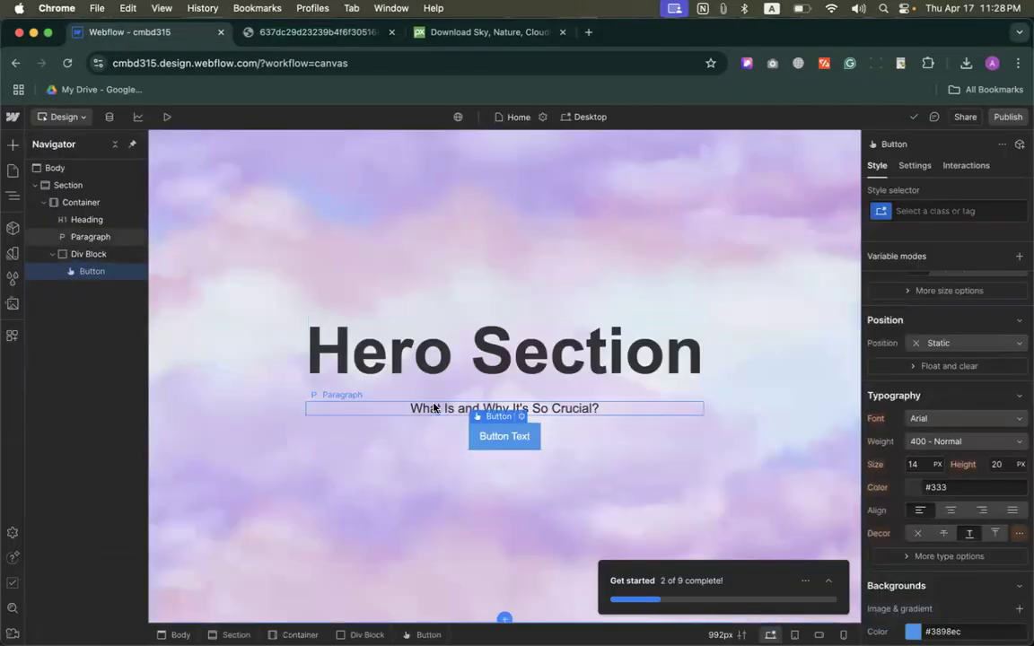
{"action": "left_click", "coordinate": [252, 33]}
{"action": "left_click", "coordinate": [230, 34]}
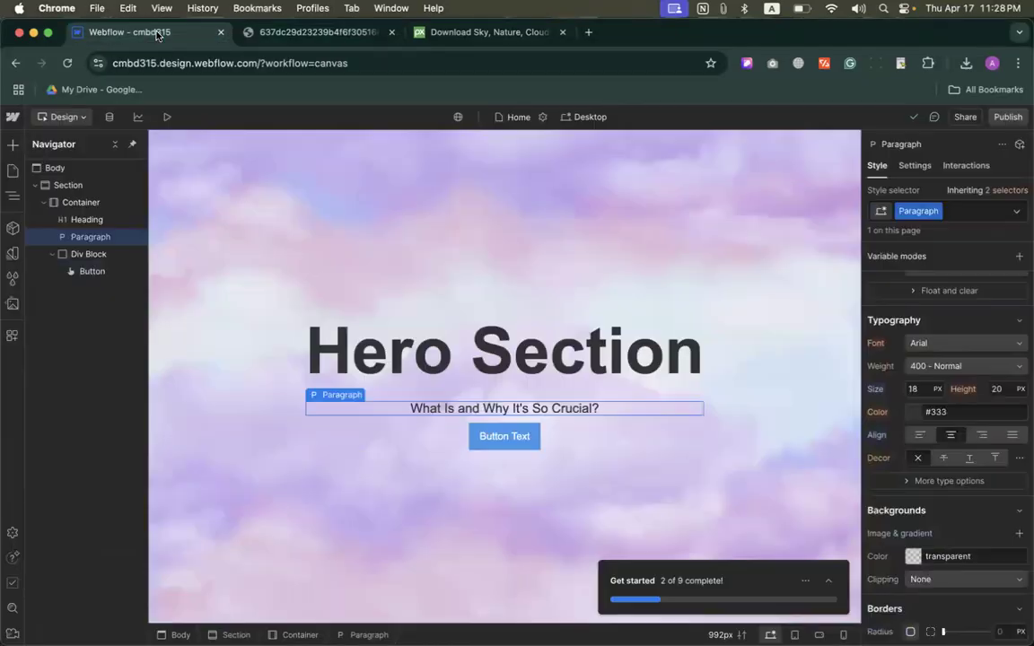
{"action": "scroll", "coordinate": [961, 451], "scroll_direction": "down", "scroll_amount": 2}
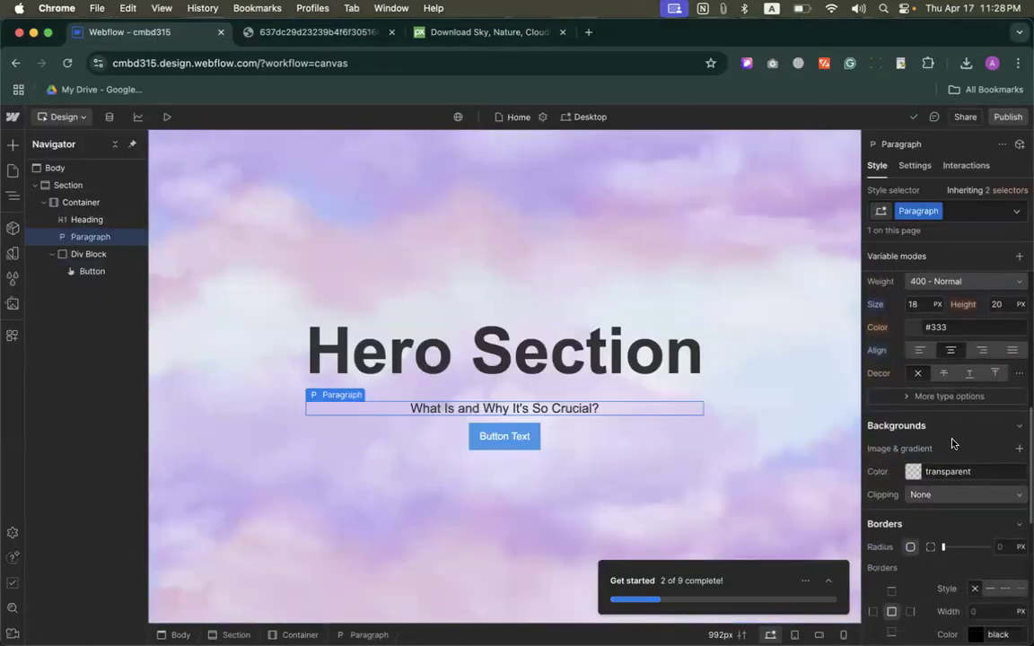
{"action": "scroll", "coordinate": [954, 441], "scroll_direction": "up", "scroll_amount": 2}
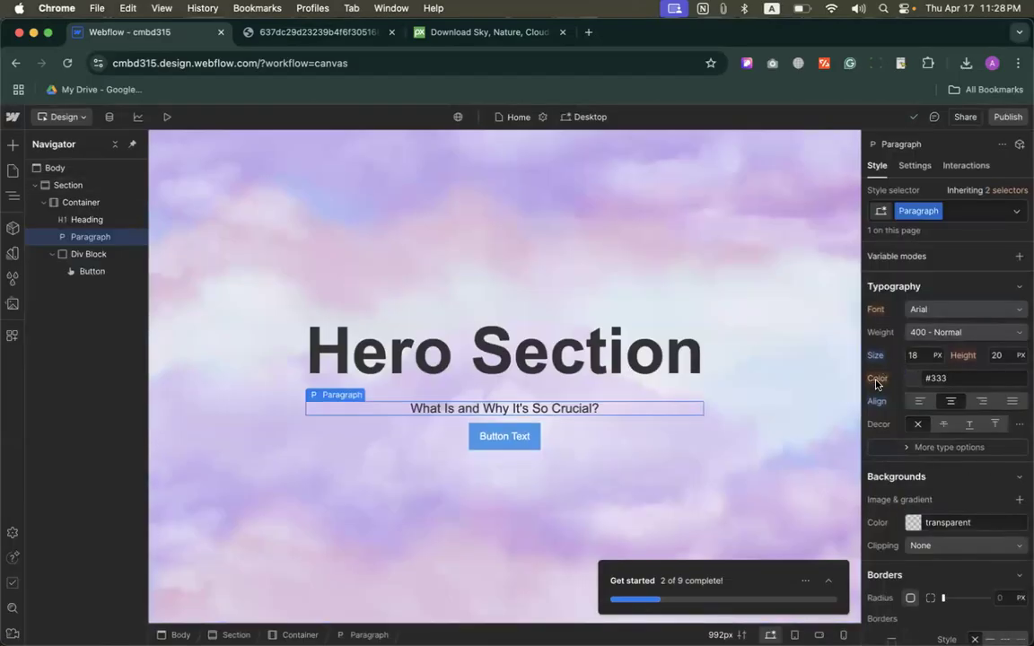
{"action": "left_click", "coordinate": [908, 379]}
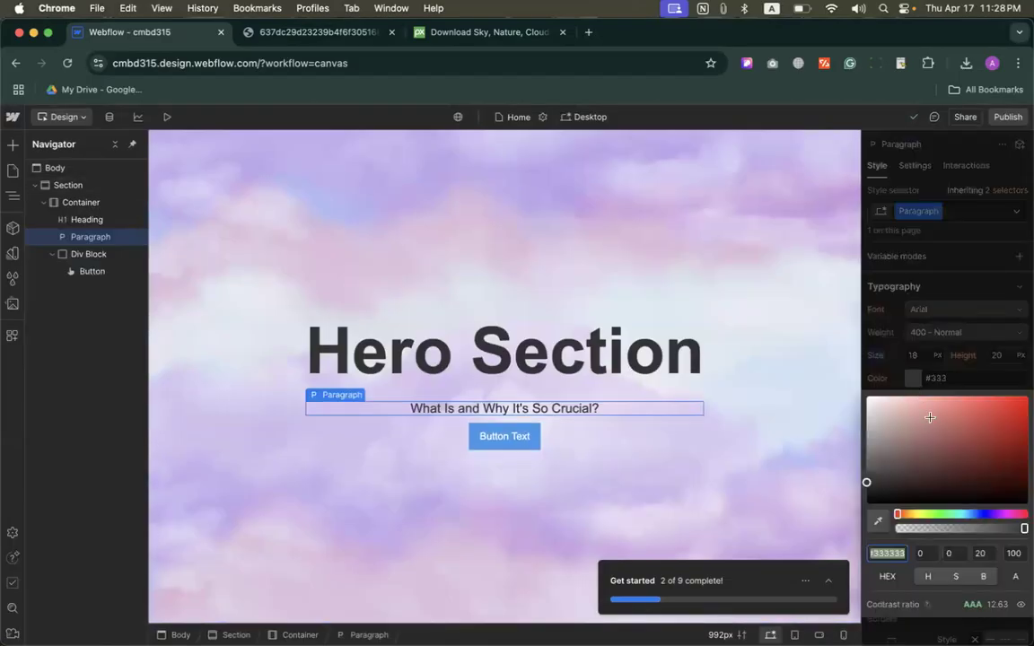
{"action": "left_click", "coordinate": [889, 465]}
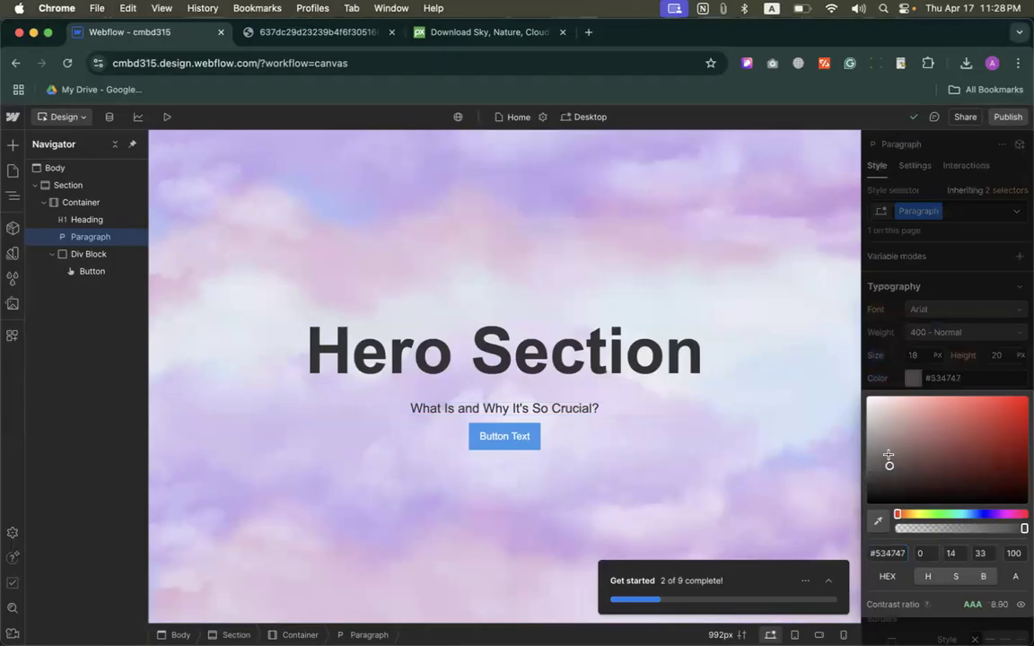
{"action": "left_click", "coordinate": [913, 513]}
{"action": "left_click_drag", "start_coordinate": [912, 514], "coordinate": [909, 514]}
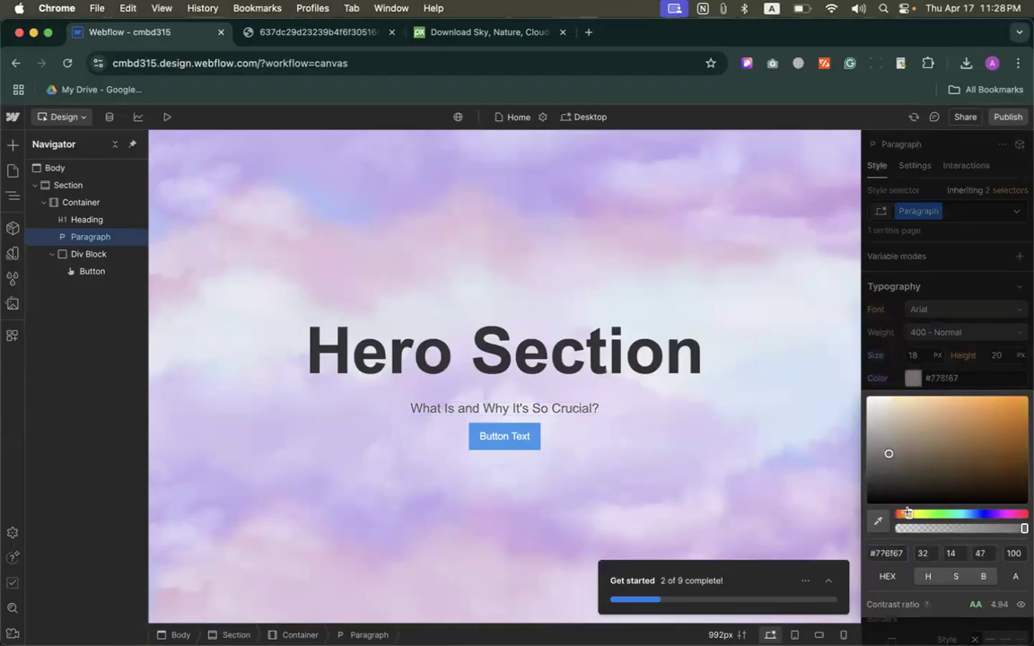
{"action": "left_click_drag", "start_coordinate": [993, 417], "coordinate": [1019, 421]}
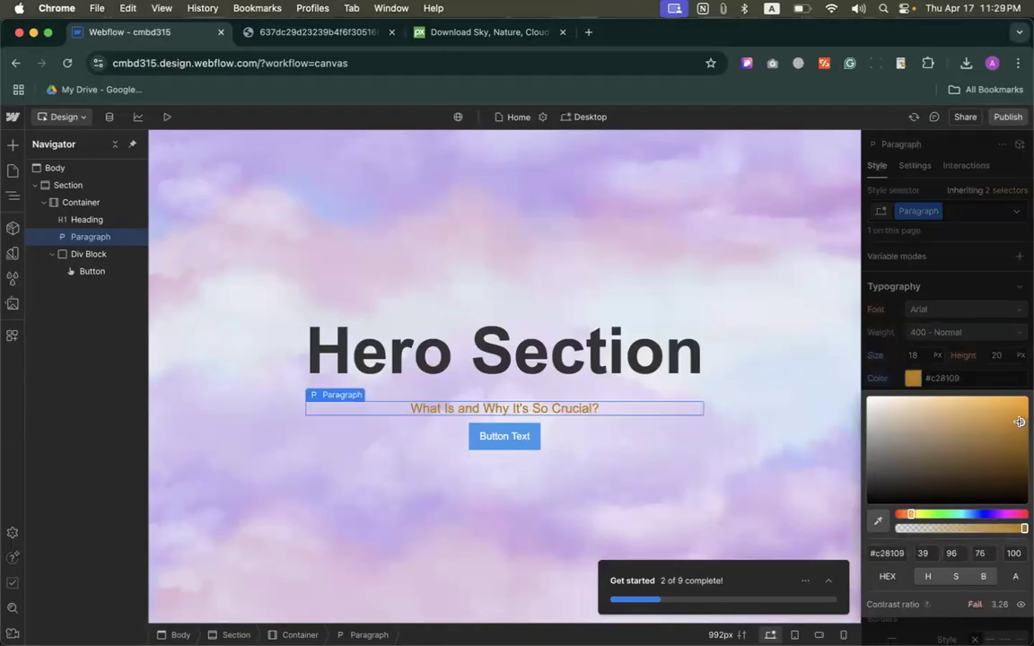
{"action": "left_click", "coordinate": [954, 350]}
Step: Copy the paragraph's text color and apply it, #c28109, as the Button's background color
{"action": "left_click", "coordinate": [941, 381]}
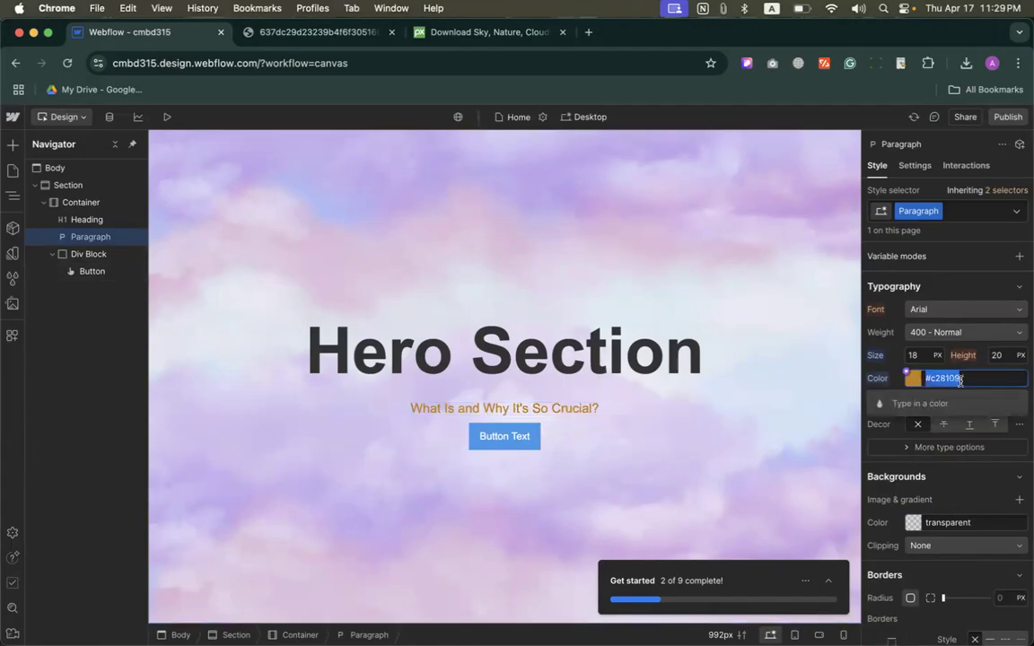
{"action": "key", "text": "super+c"}
{"action": "left_click", "coordinate": [505, 436]}
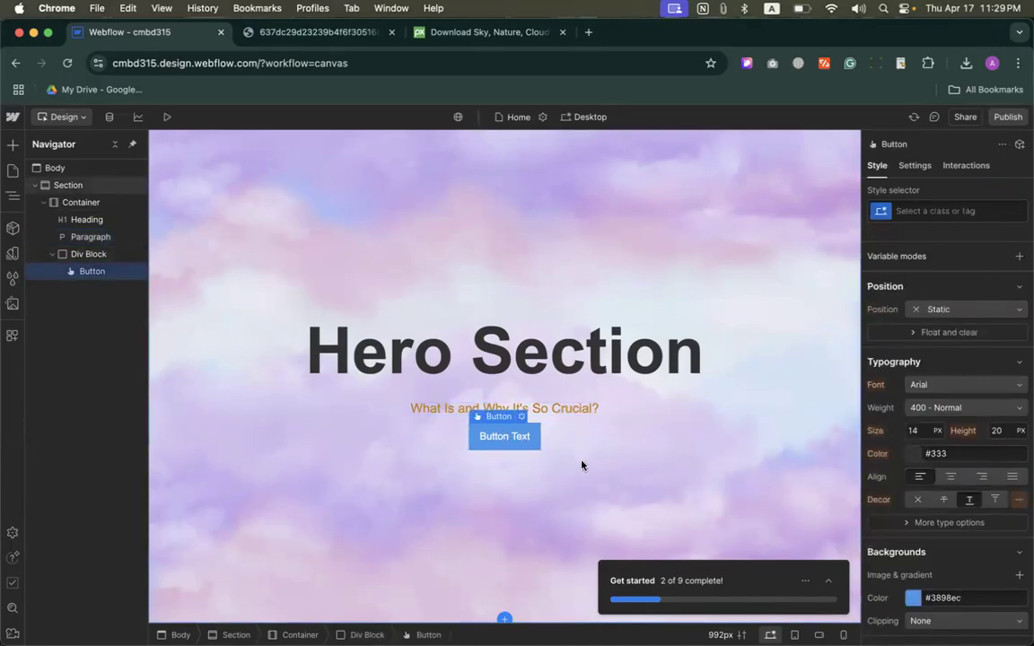
{"action": "scroll", "coordinate": [907, 501], "scroll_direction": "down", "scroll_amount": 4}
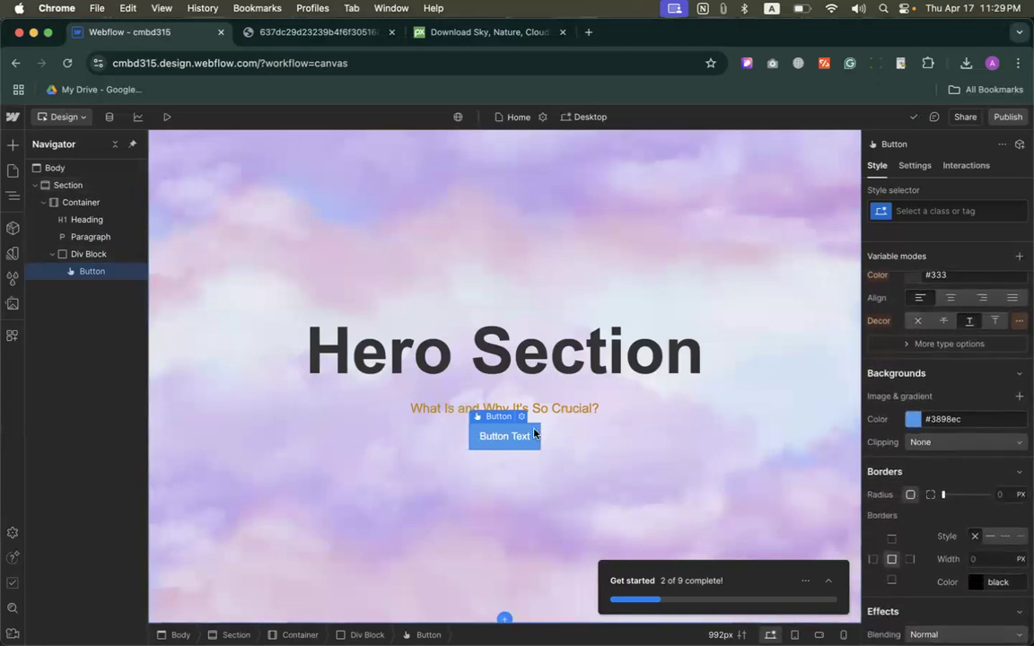
{"action": "left_click", "coordinate": [971, 419]}
{"action": "key", "text": "BackSpace"}
{"action": "key", "text": "super+v"}
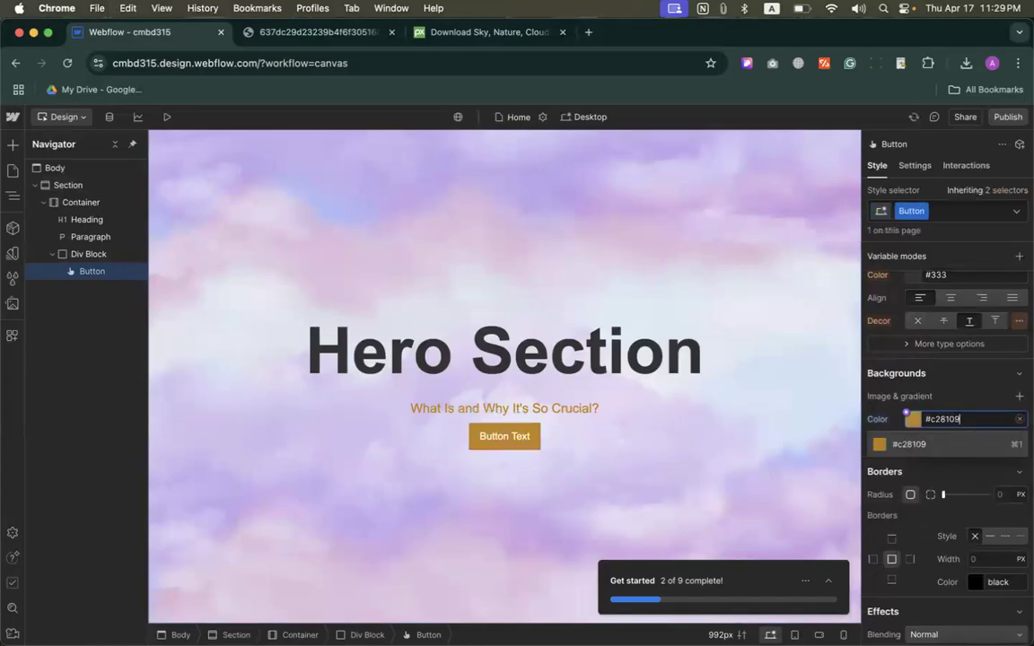
{"action": "key", "text": "Return"}
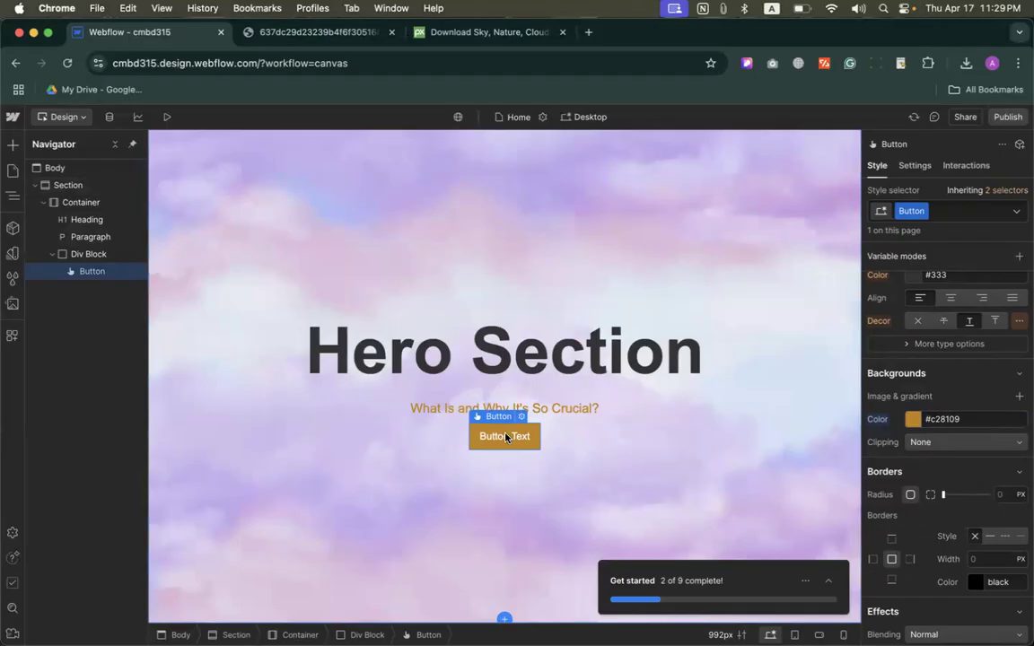
Step: Replace the Button's label with "CALL TO ACTION!"
{"action": "double_click", "coordinate": [506, 437]}
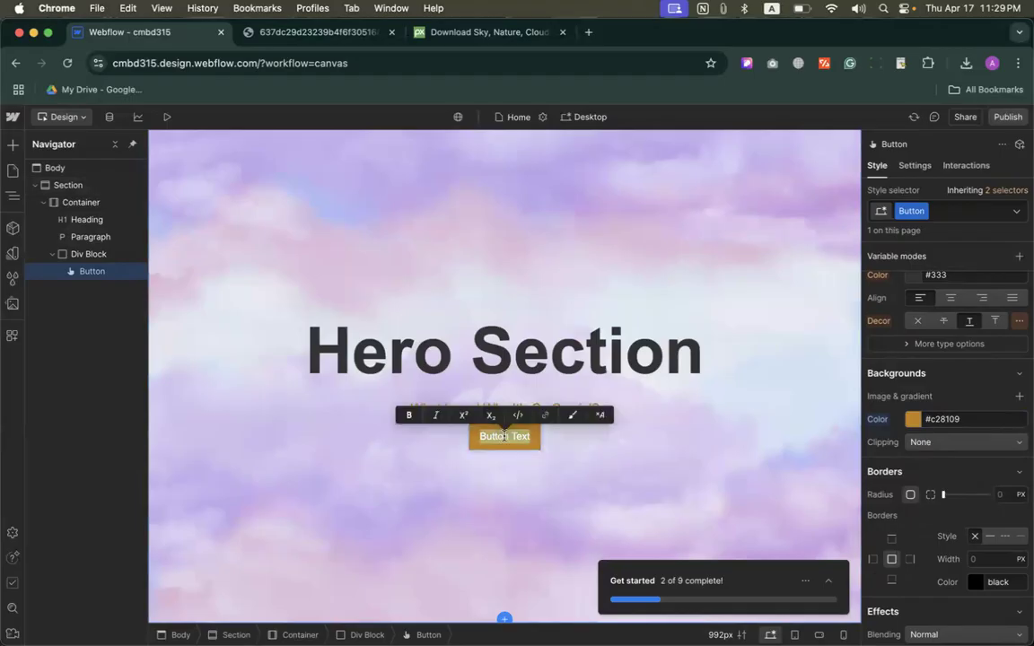
{"action": "left_click", "coordinate": [592, 451]}
{"action": "left_click", "coordinate": [514, 437]}
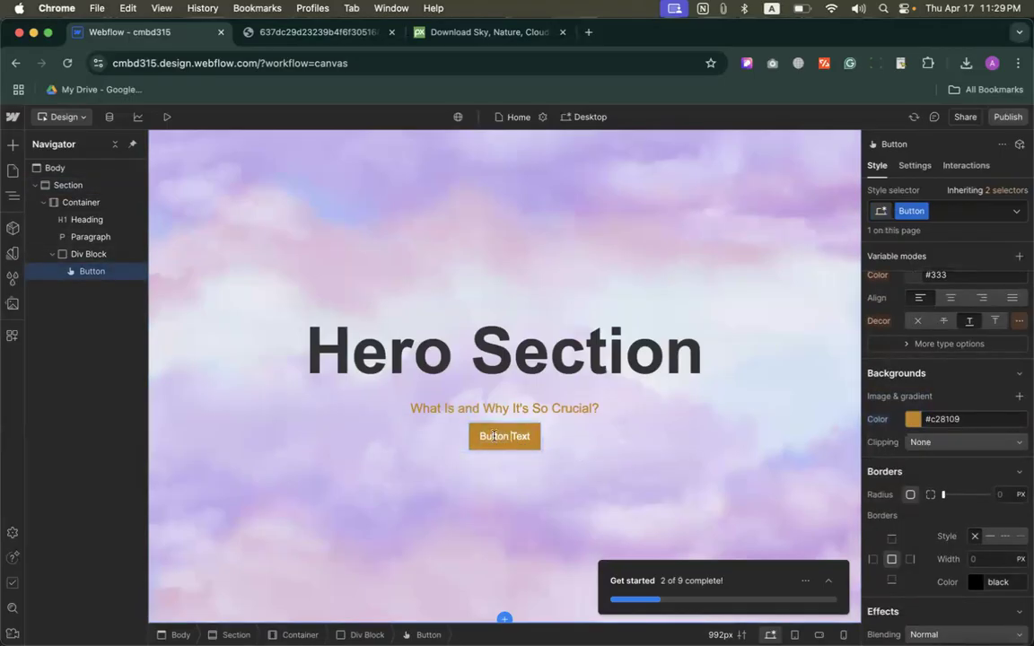
{"action": "double_click", "coordinate": [499, 437]}
{"action": "type", "text": "Call"}
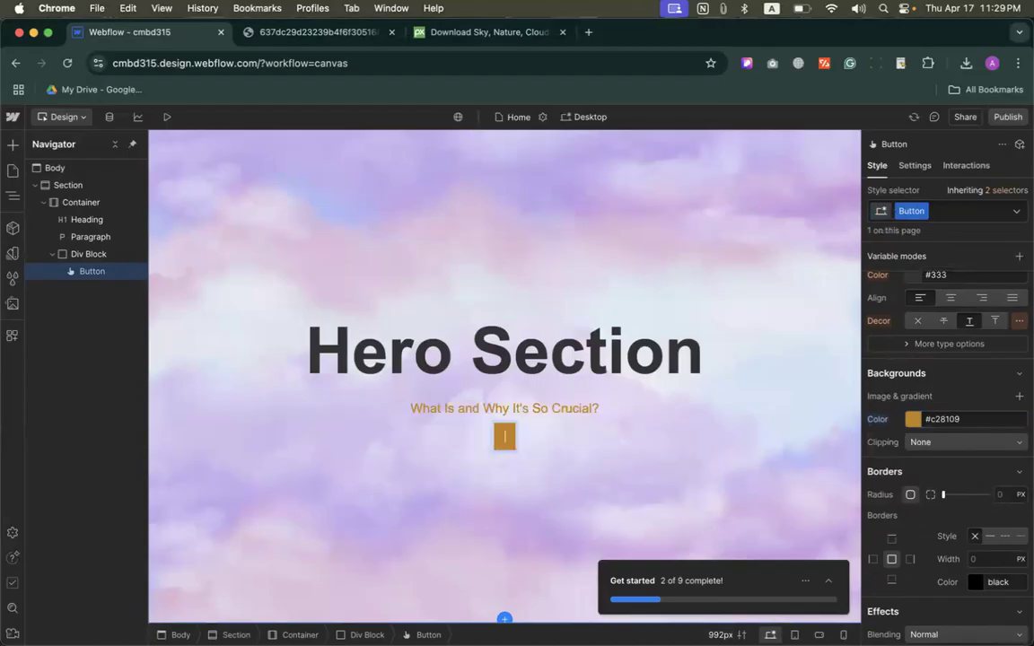
{"action": "key", "text": "BackSpace"}
{"action": "key", "text": "BackSpace"}
{"action": "key", "text": "BackSpace"}
{"action": "key", "text": "BackSpace"}
{"action": "type", "text": "CALL TO ACTION!"}
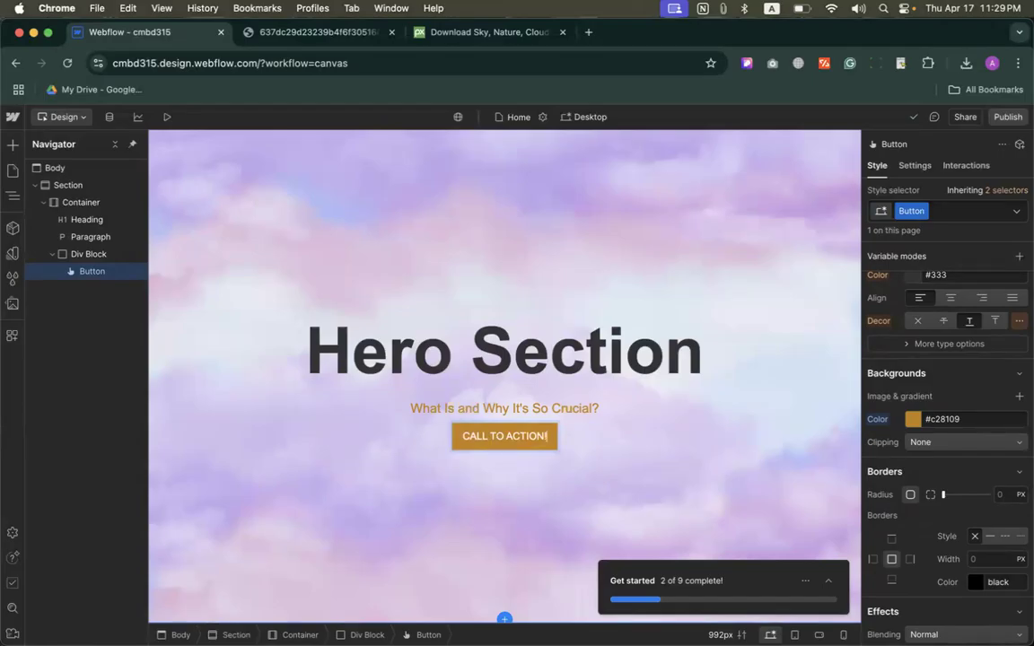
{"action": "left_click", "coordinate": [606, 493]}
Step: Set the Button's text color to dark blue #230b64
{"action": "left_click", "coordinate": [552, 446]}
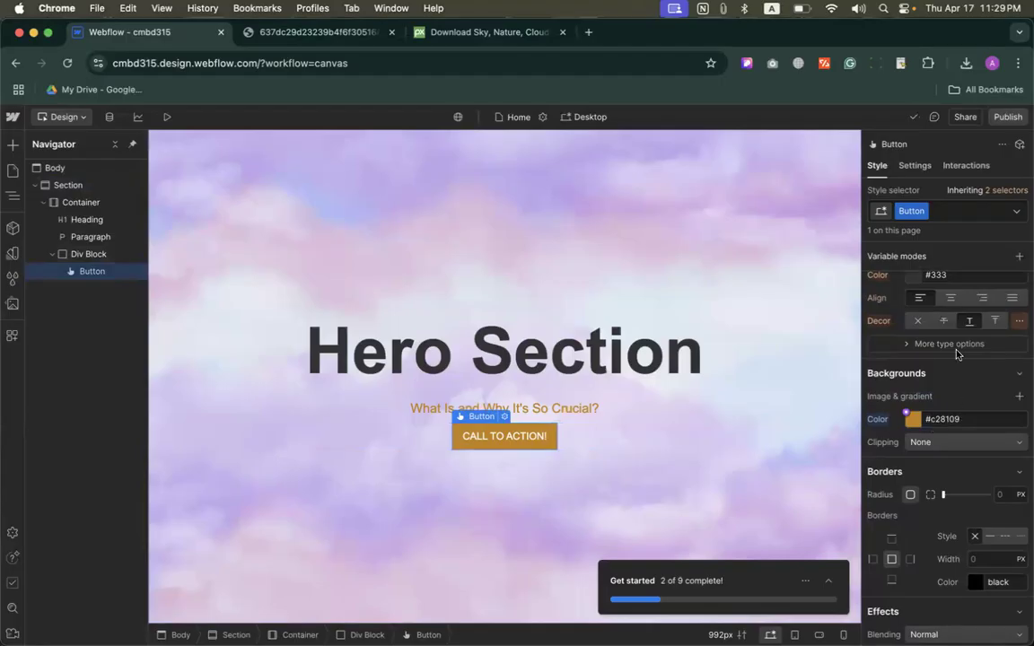
{"action": "scroll", "coordinate": [952, 368], "scroll_direction": "up", "scroll_amount": 5}
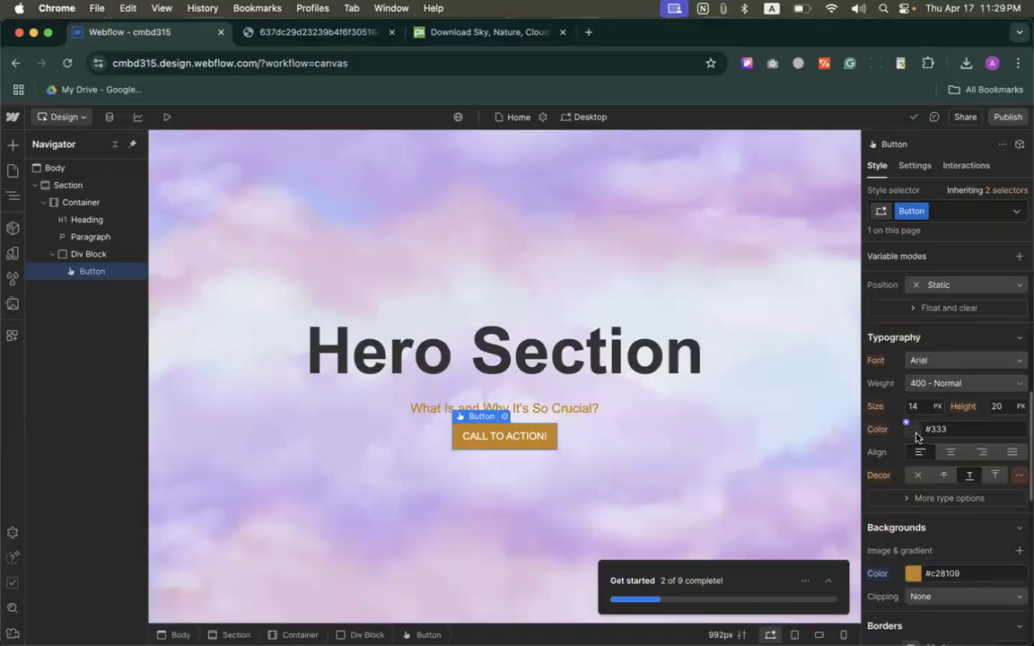
{"action": "left_click", "coordinate": [913, 429]}
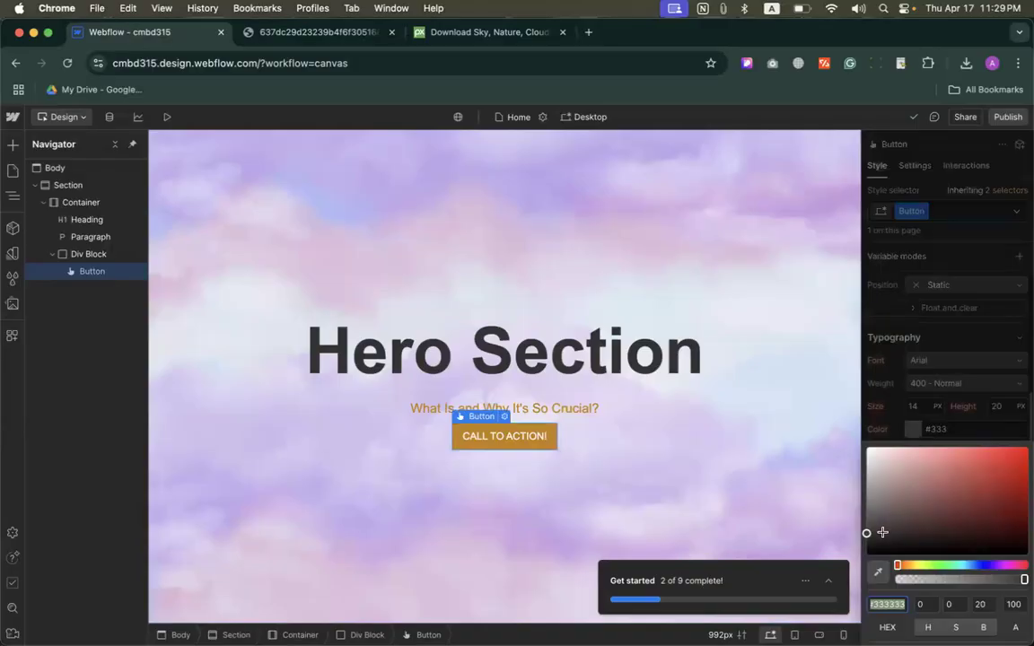
{"action": "left_click_drag", "start_coordinate": [883, 532], "coordinate": [865, 518]}
{"action": "left_click_drag", "start_coordinate": [961, 564], "coordinate": [1011, 513]}
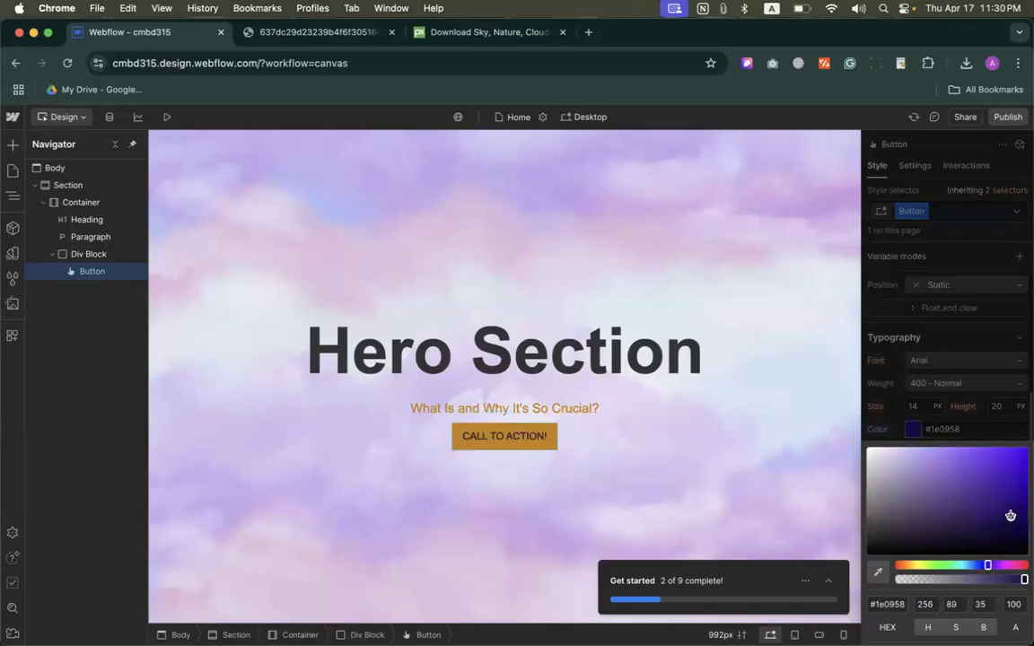
{"action": "left_click", "coordinate": [970, 428]}
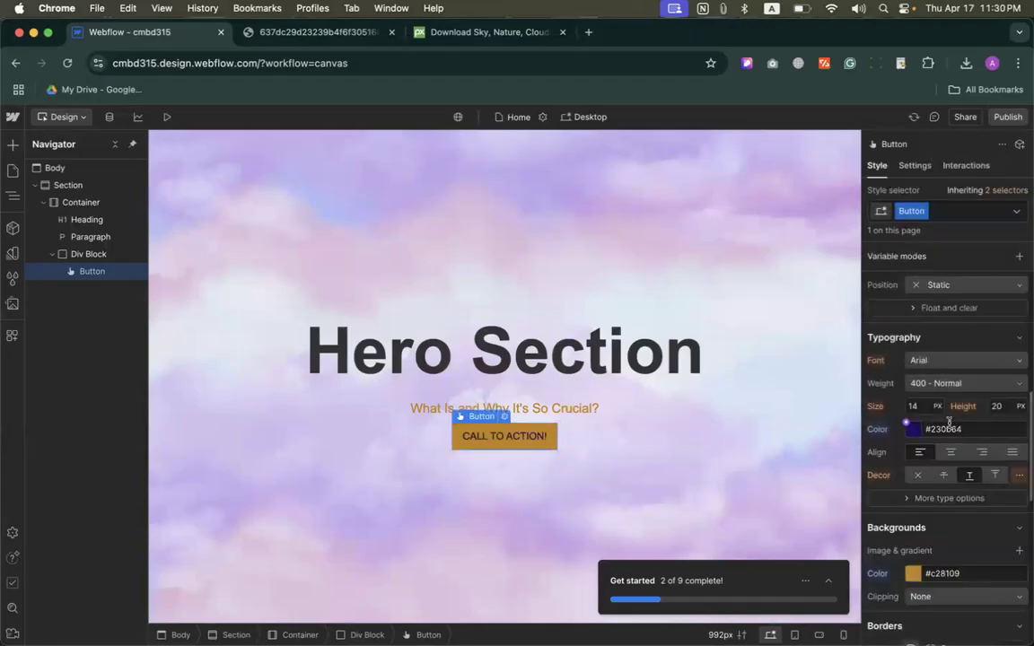
Step: Set the Button's font weight to 700 - Bold
{"action": "left_click", "coordinate": [918, 386]}
{"action": "left_click", "coordinate": [918, 385]}
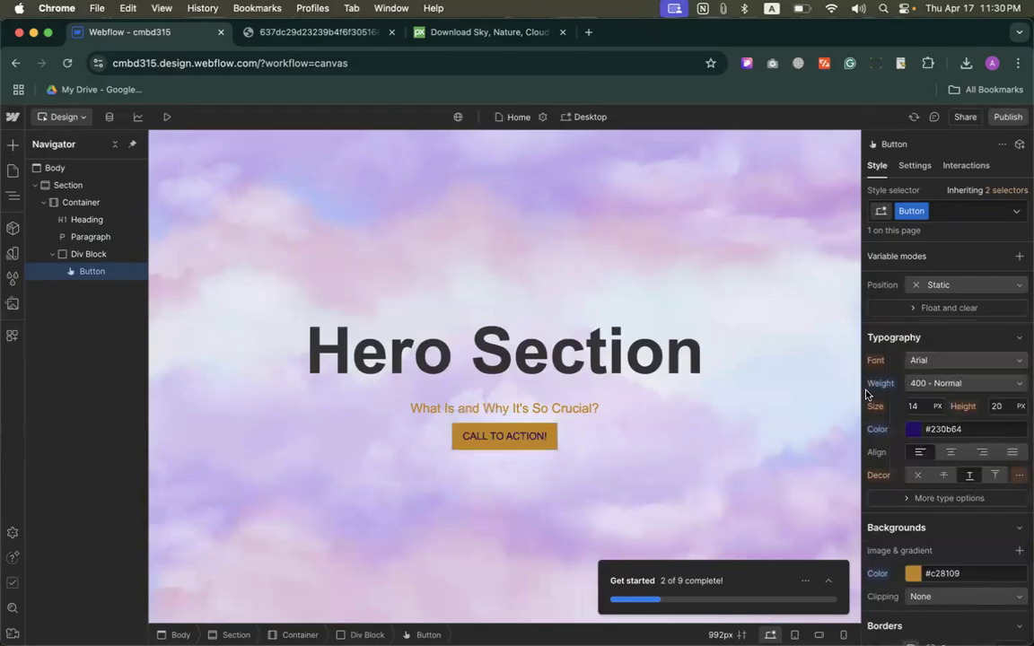
{"action": "left_click", "coordinate": [929, 385]}
{"action": "left_click", "coordinate": [931, 433]}
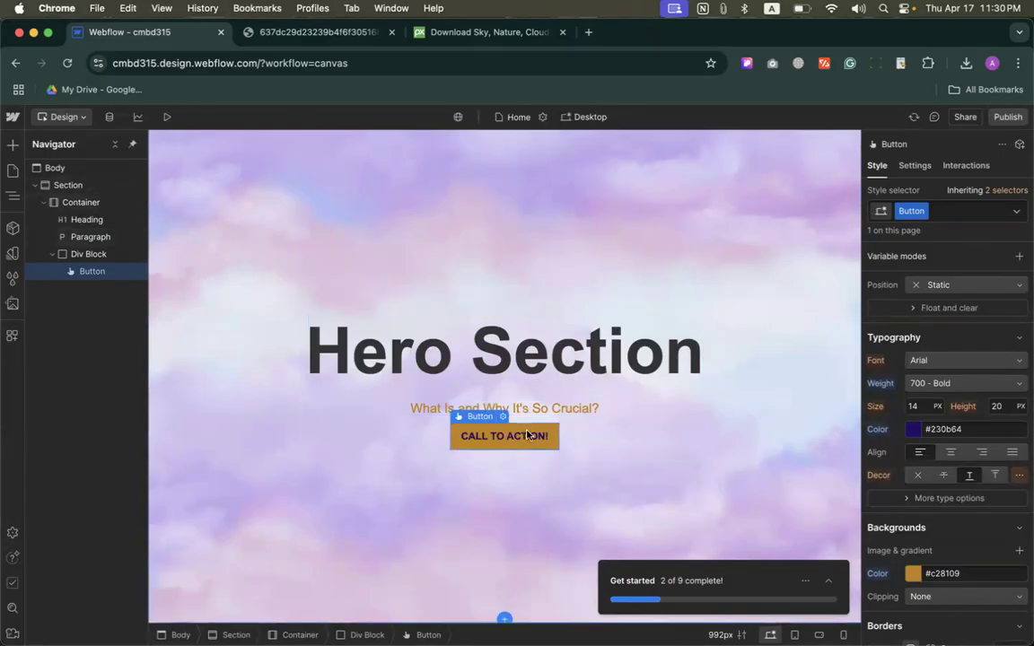
Step: Set the top margin of the CALL TO ACTION! button to 40 px
{"action": "left_click", "coordinate": [496, 410]}
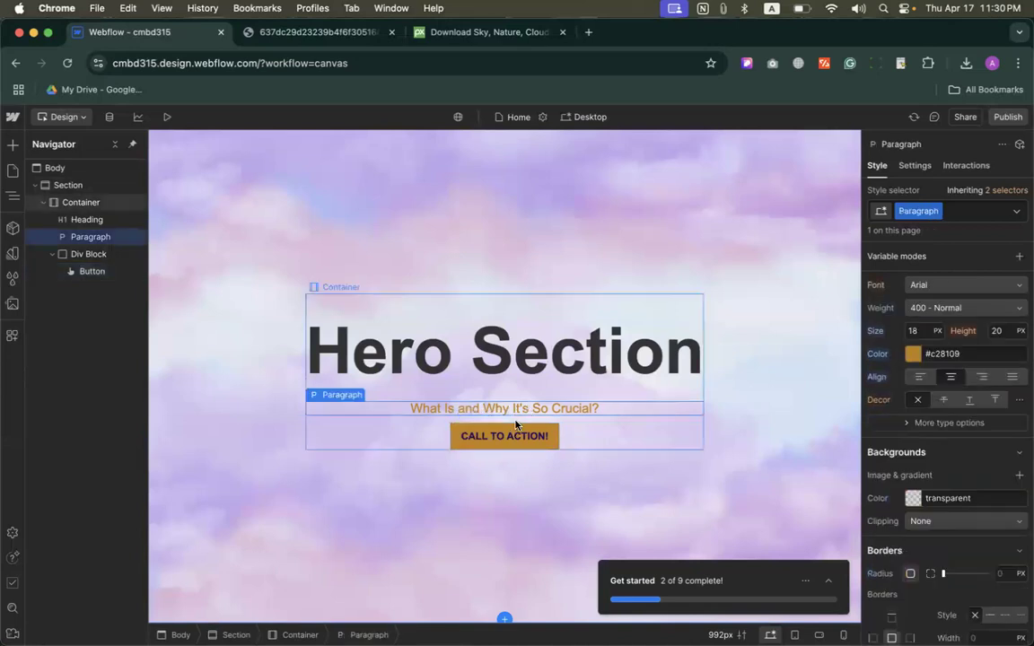
{"action": "left_click", "coordinate": [508, 432]}
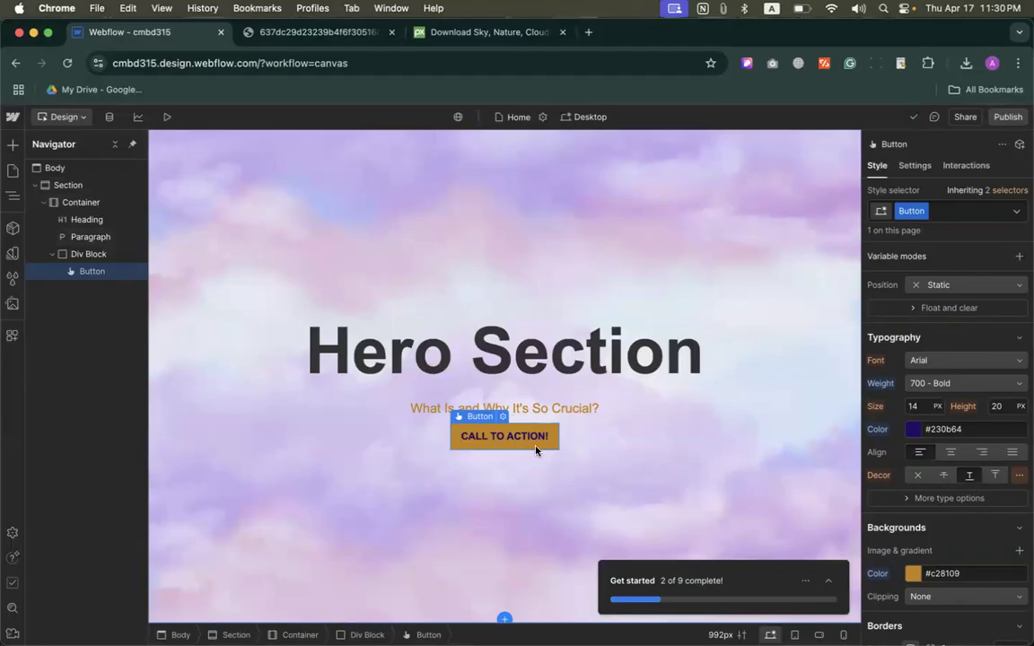
{"action": "scroll", "coordinate": [951, 377], "scroll_direction": "up", "scroll_amount": 5}
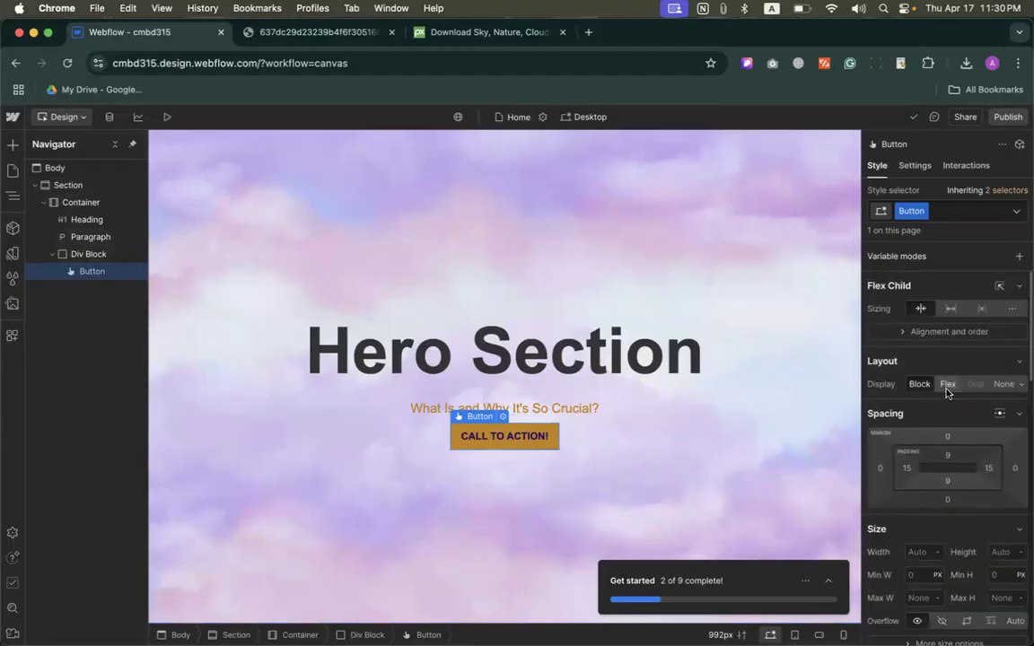
{"action": "left_click", "coordinate": [948, 438]}
{"action": "left_click", "coordinate": [1013, 483]}
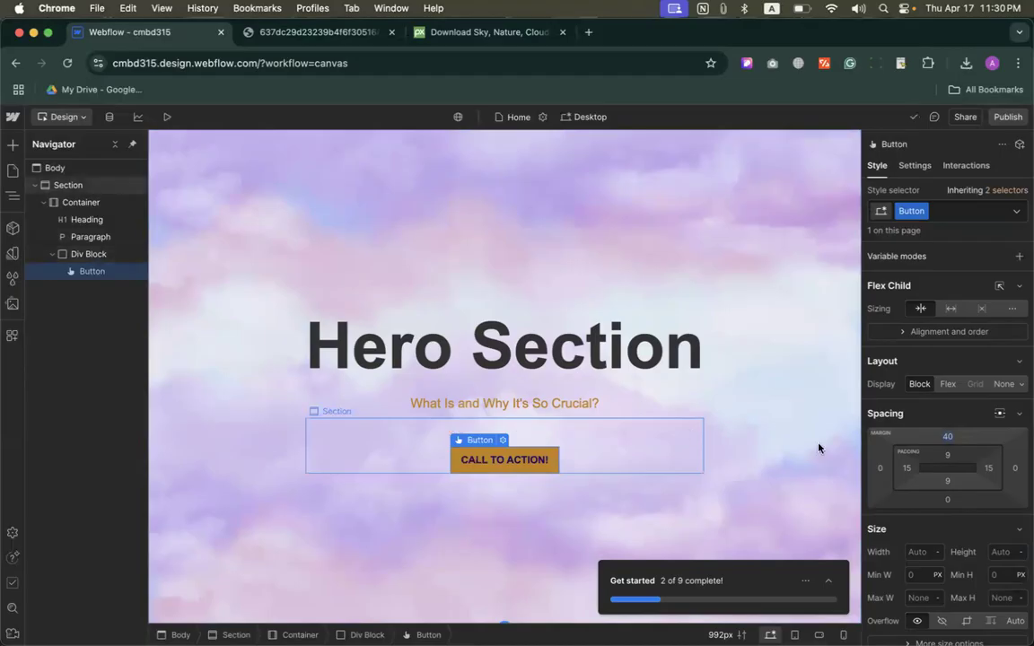
Step: Try a top padding of 40 px on the button and undo it
{"action": "left_click", "coordinate": [945, 458]}
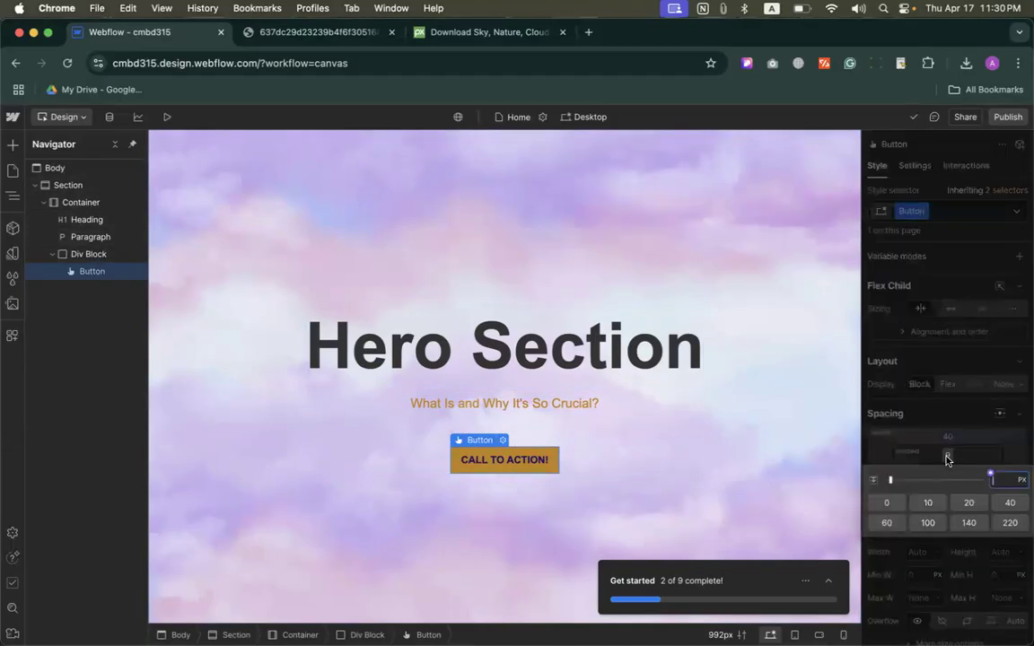
{"action": "left_click", "coordinate": [1008, 507]}
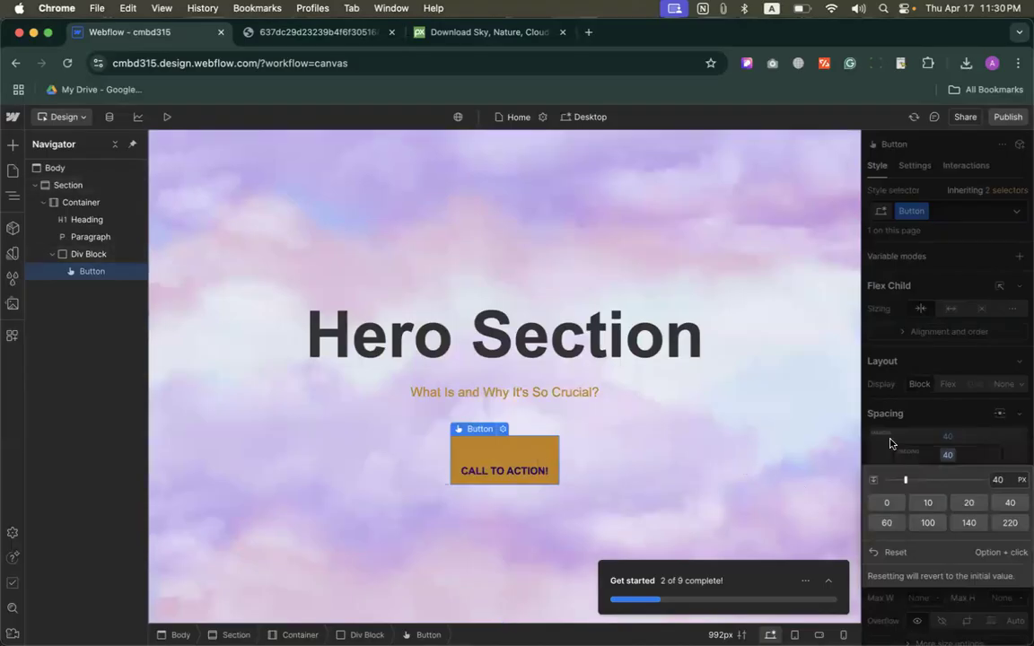
{"action": "key", "text": "super+z"}
{"action": "left_click", "coordinate": [926, 419]}
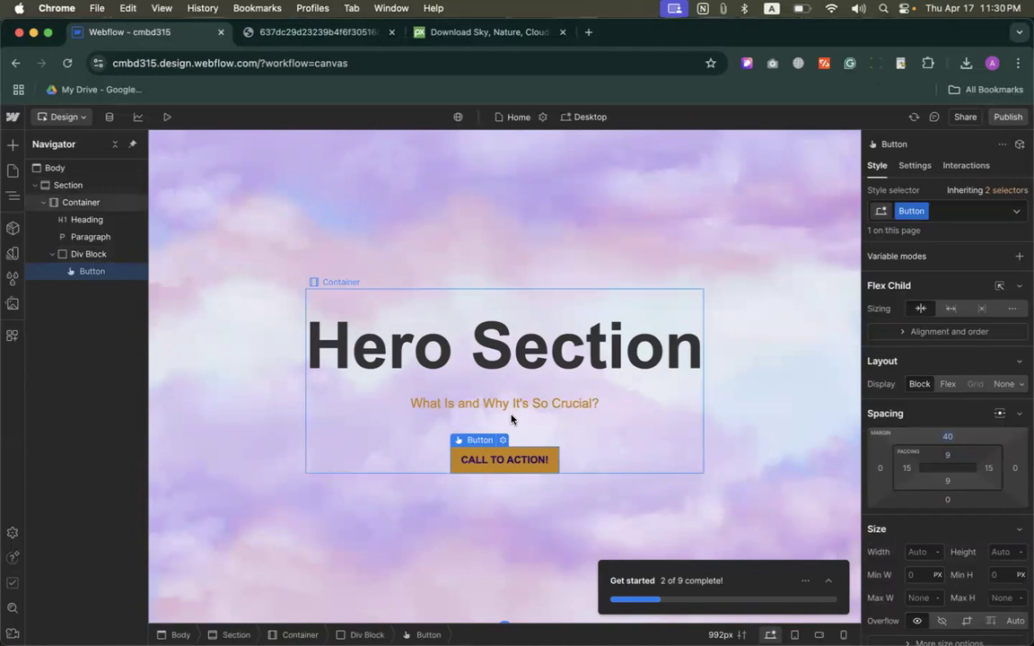
Step: Try to publish the site to the staging domain cmbd315.webflow.io and close the publishing options
{"action": "left_click", "coordinate": [1008, 116]}
{"action": "left_click", "coordinate": [943, 360]}
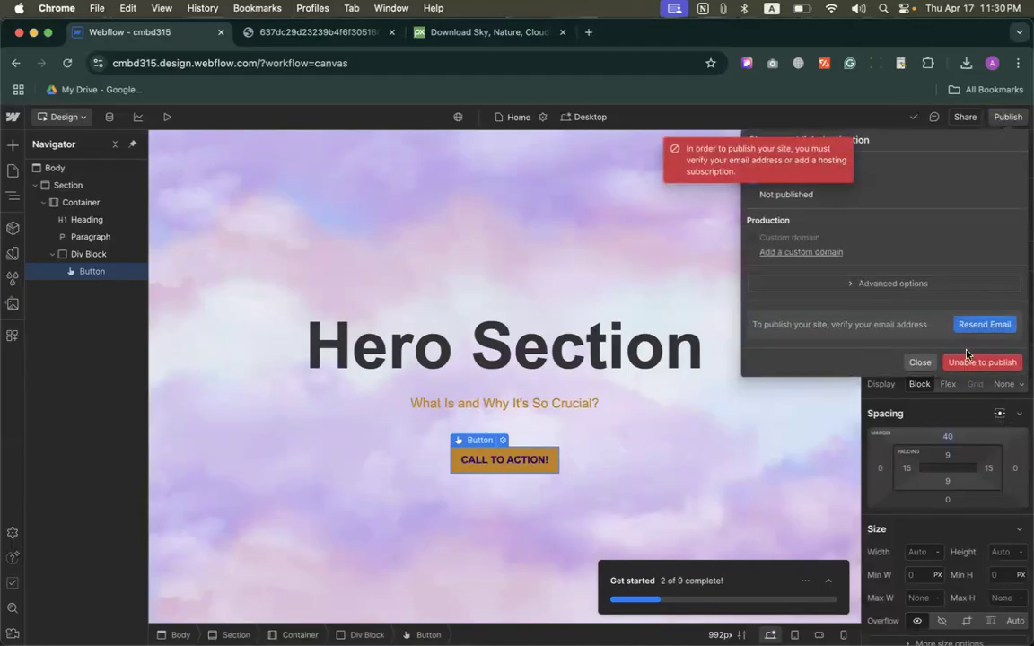
{"action": "left_click", "coordinate": [921, 363]}
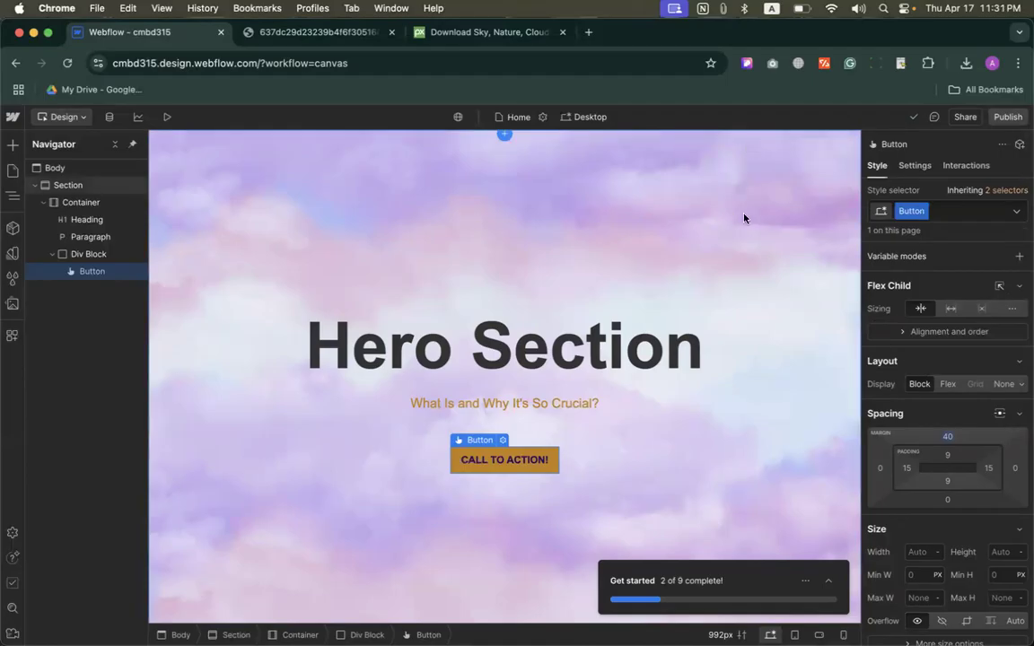
{"action": "left_click", "coordinate": [1007, 116]}
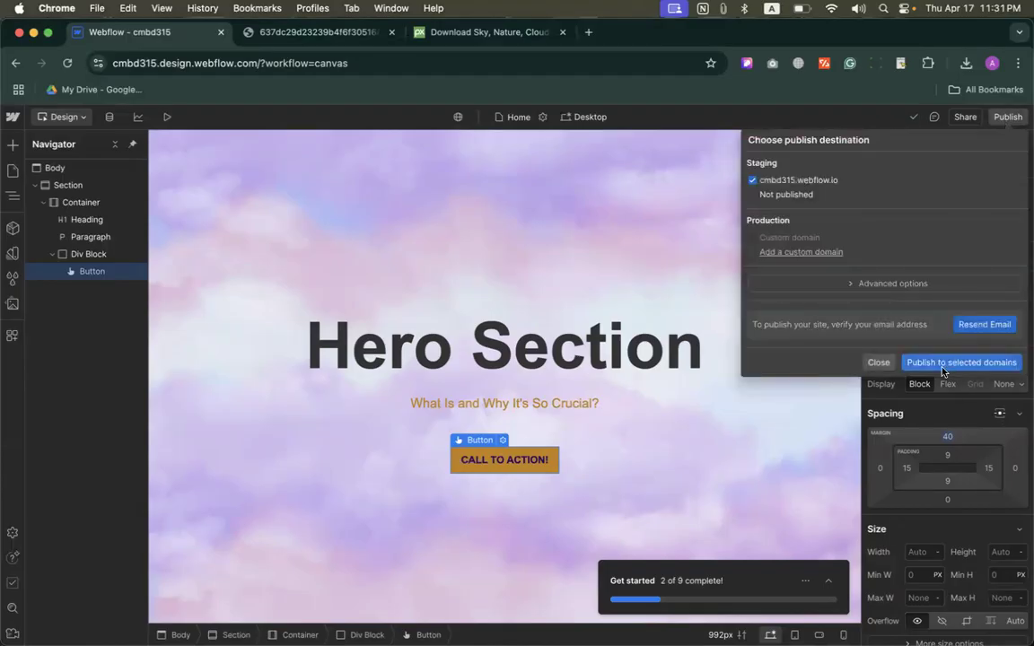
{"action": "left_click", "coordinate": [629, 270]}
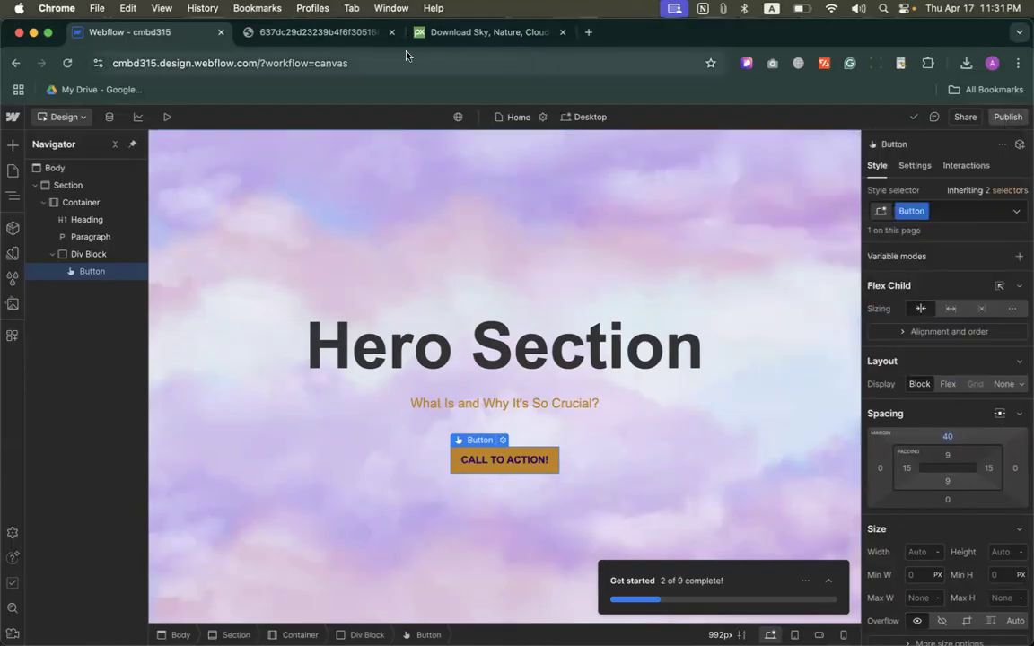
Step: Open Gmail in a new browser tab and try to confirm the account from Webflow Support's verification email
{"action": "left_click", "coordinate": [588, 33]}
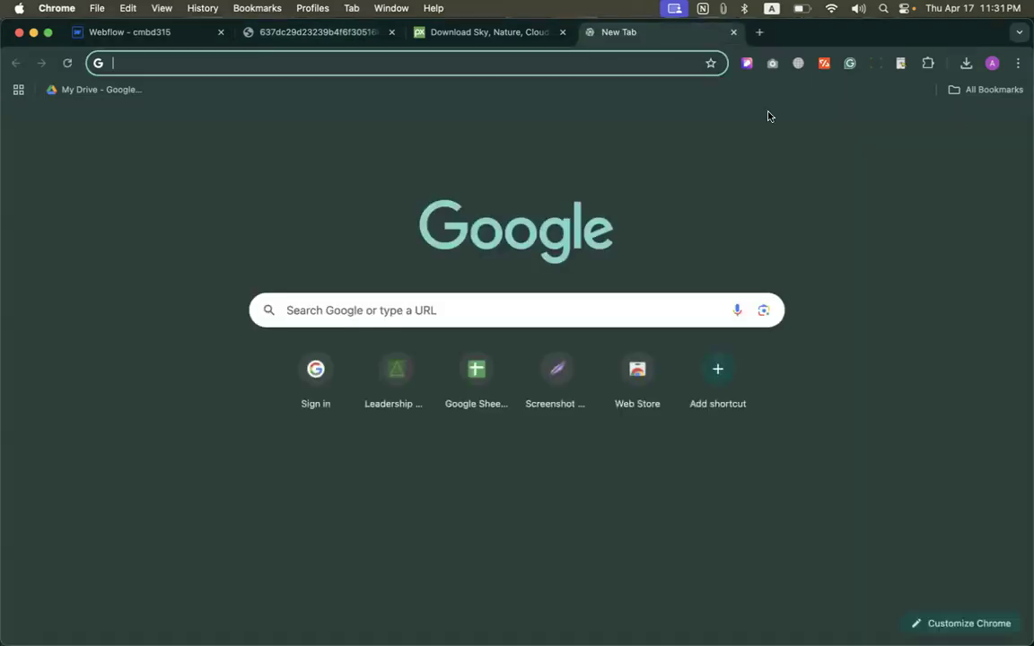
{"action": "left_click", "coordinate": [857, 132]}
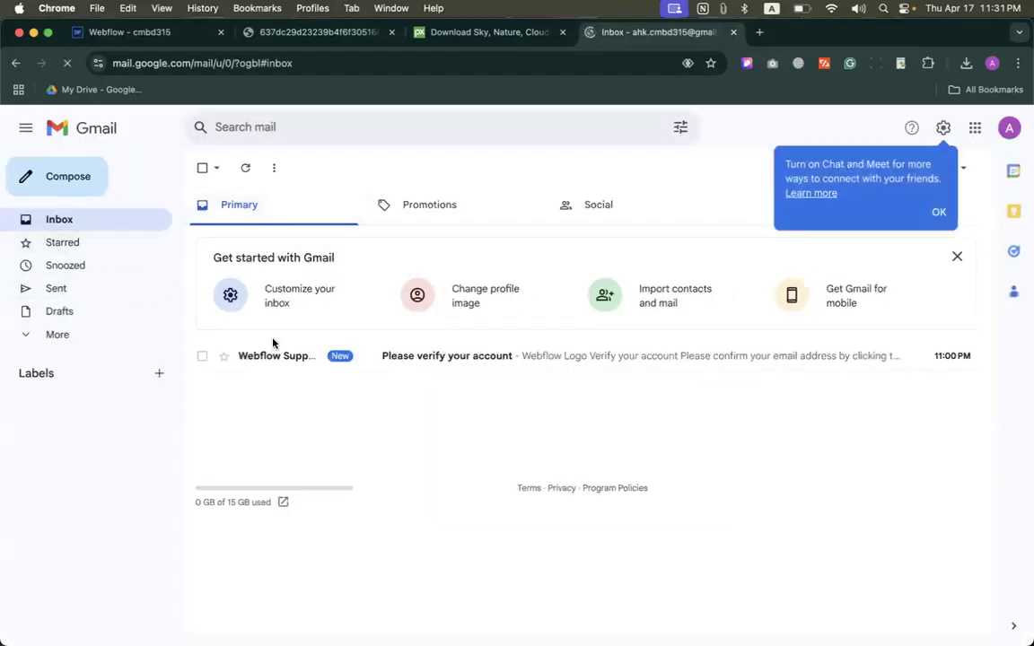
{"action": "left_click", "coordinate": [271, 359]}
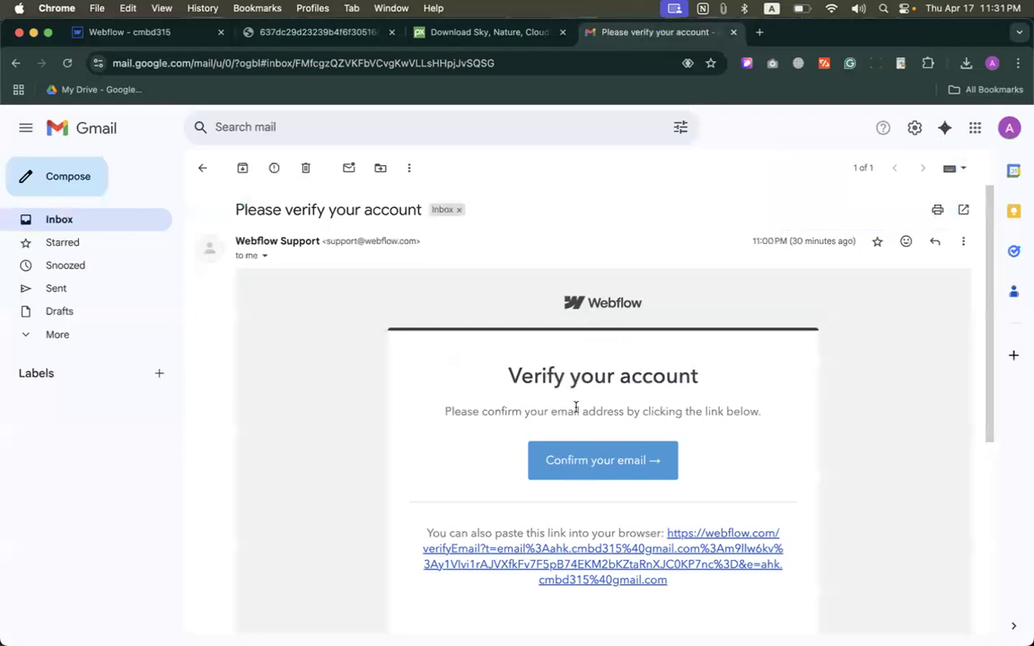
{"action": "left_click", "coordinate": [571, 460]}
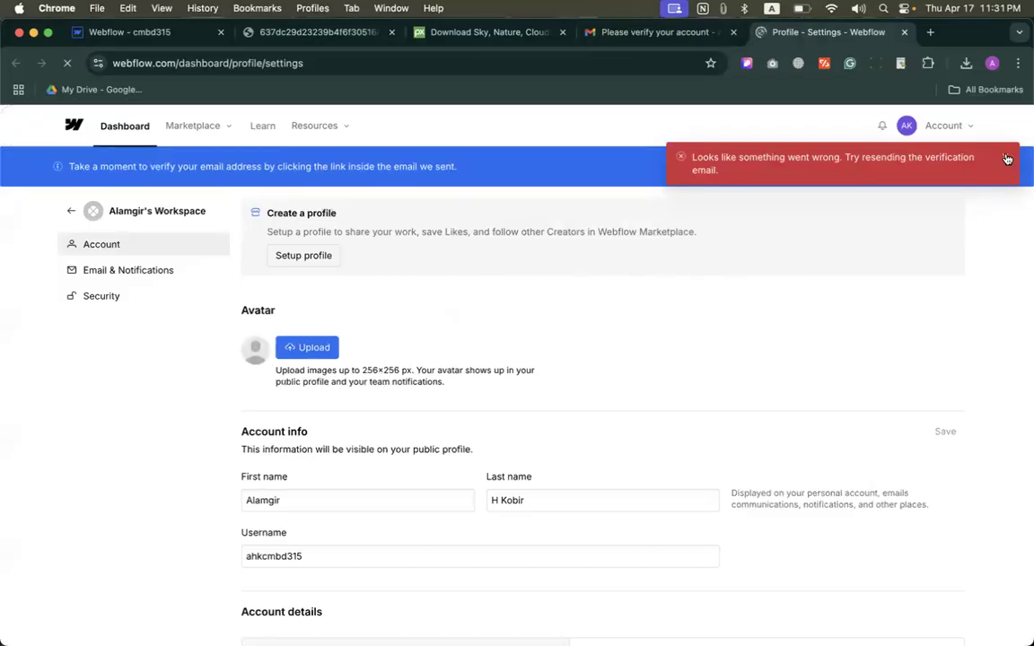
Step: Retry the confirmation link in the same verification email and close the Webflow profile page it opens
{"action": "left_click", "coordinate": [642, 33]}
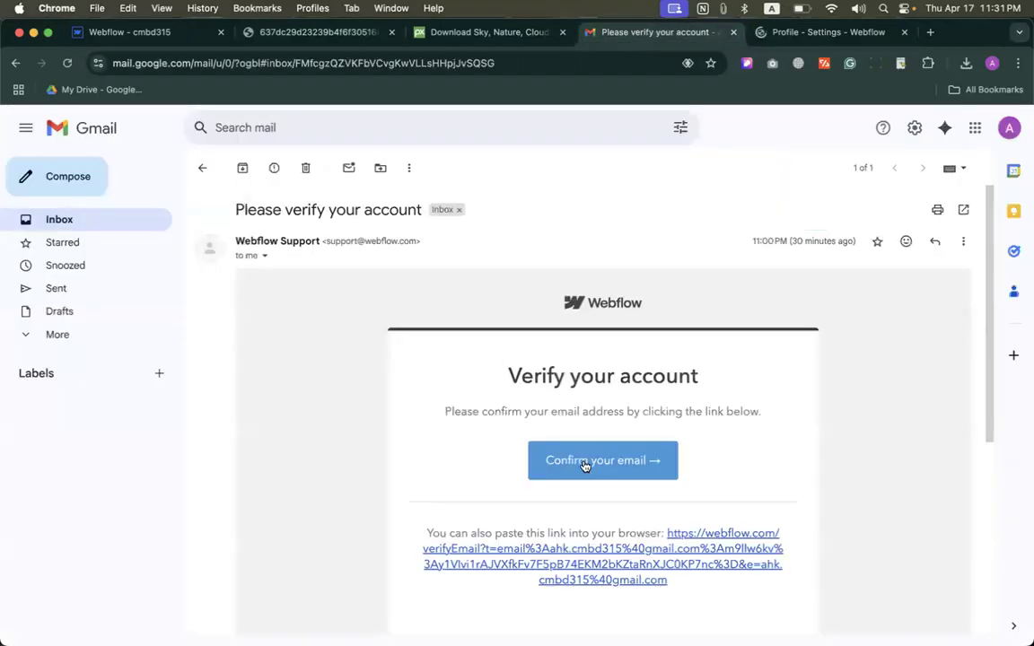
{"action": "left_click", "coordinate": [585, 465]}
{"action": "left_click", "coordinate": [934, 33]}
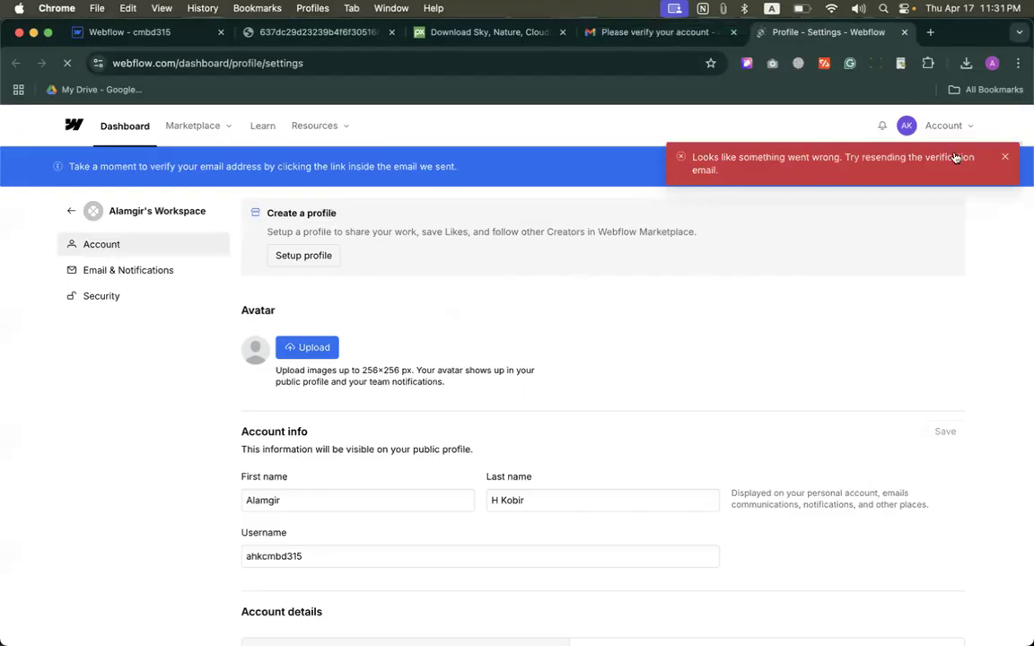
{"action": "key", "text": "super+w"}
Step: Refresh the Gmail inbox, confirm the account from the newest Webflow verification email, and return to the Webflow designer
{"action": "left_click", "coordinate": [135, 218]}
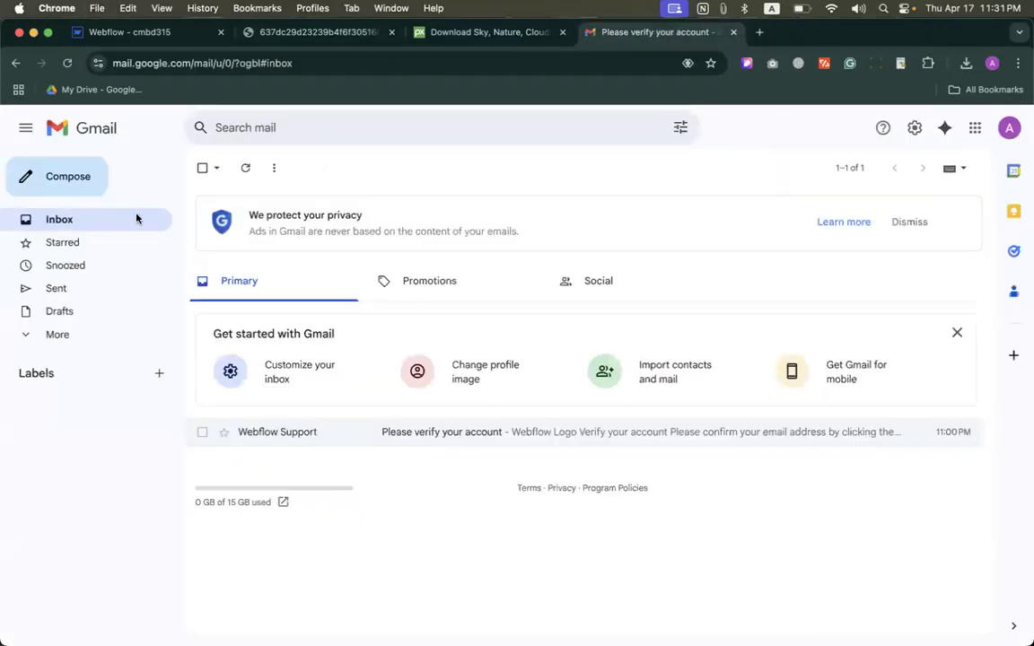
{"action": "left_click", "coordinate": [245, 171]}
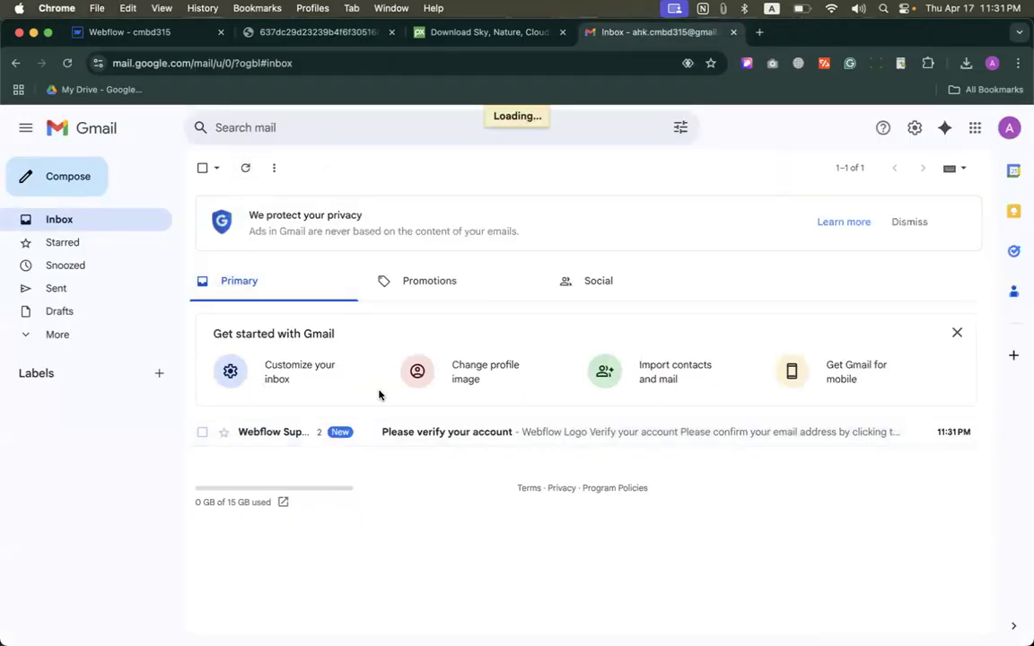
{"action": "left_click", "coordinate": [587, 426]}
{"action": "left_click", "coordinate": [586, 519]}
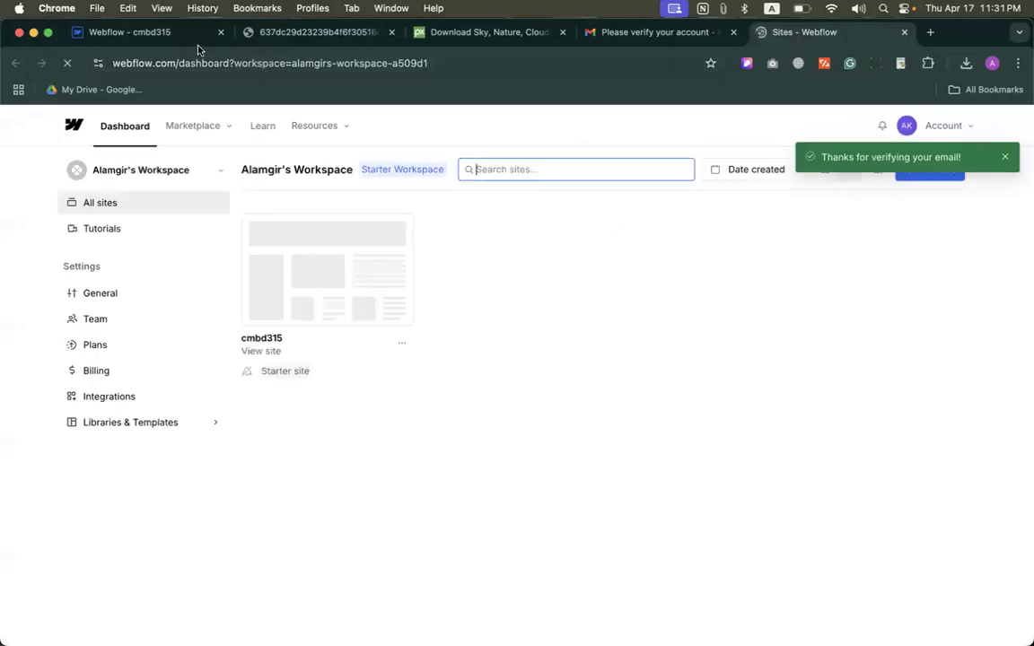
{"action": "left_click", "coordinate": [159, 36]}
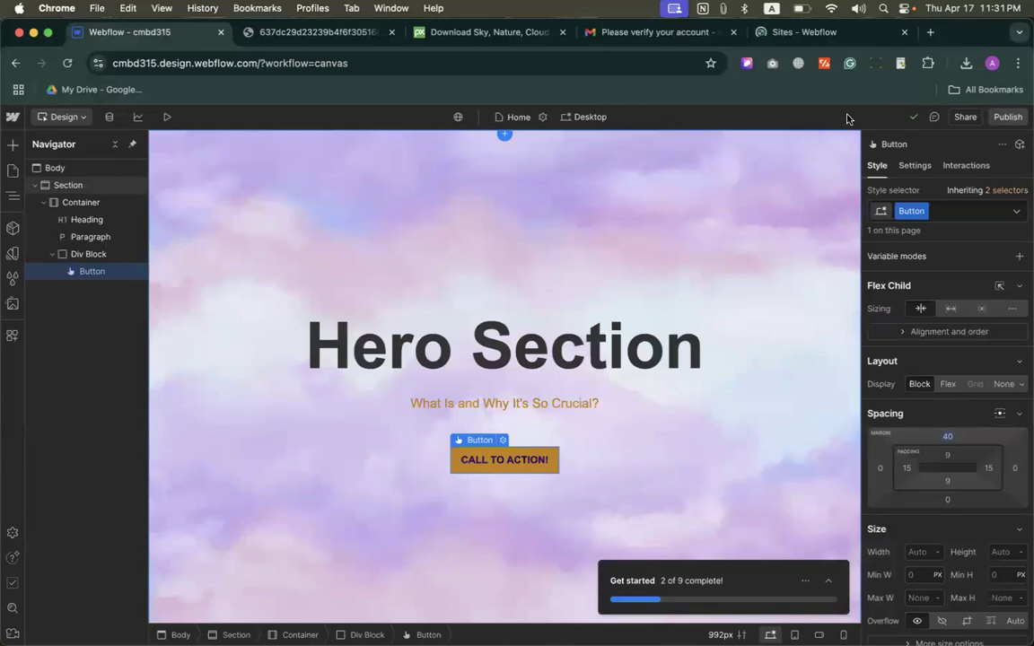
{"action": "scroll", "coordinate": [917, 126], "scroll_direction": "up", "scroll_amount": 3}
{"action": "scroll", "coordinate": [917, 125], "scroll_direction": "up", "scroll_amount": 5}
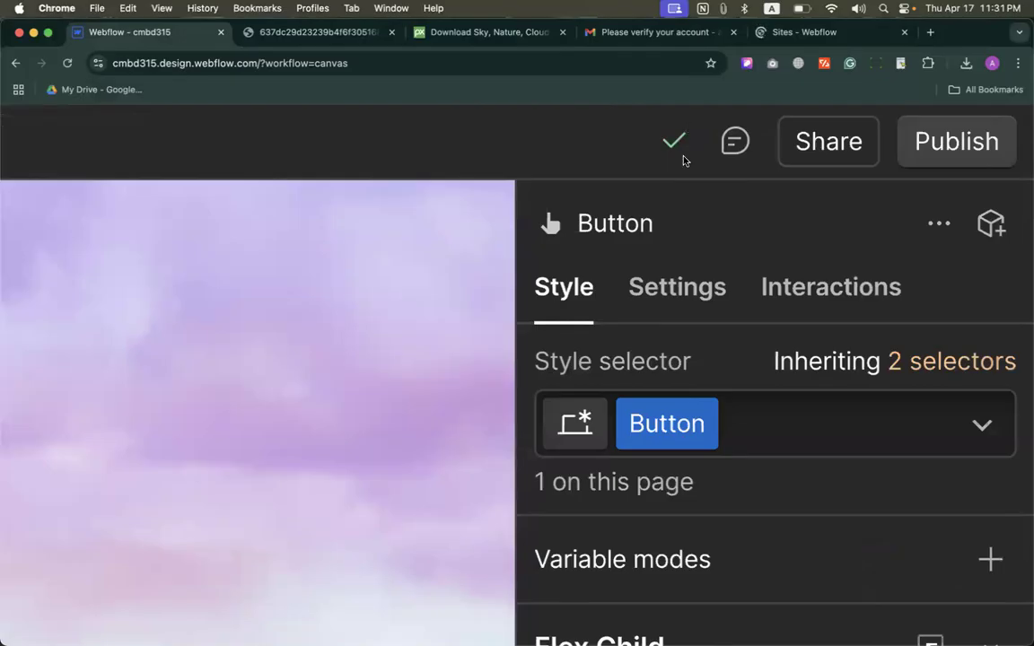
{"action": "scroll", "coordinate": [672, 183], "scroll_direction": "down", "scroll_amount": 8}
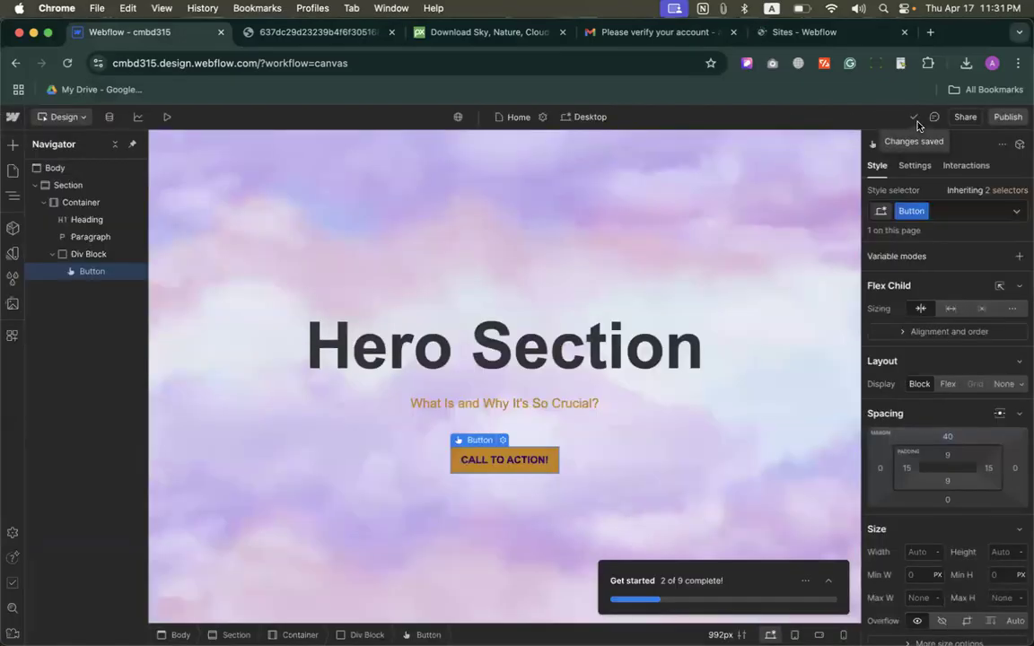
Step: Try the 700 - Bold font weight on the hero paragraph and undo it
{"action": "left_click", "coordinate": [515, 411]}
{"action": "left_click", "coordinate": [513, 409]}
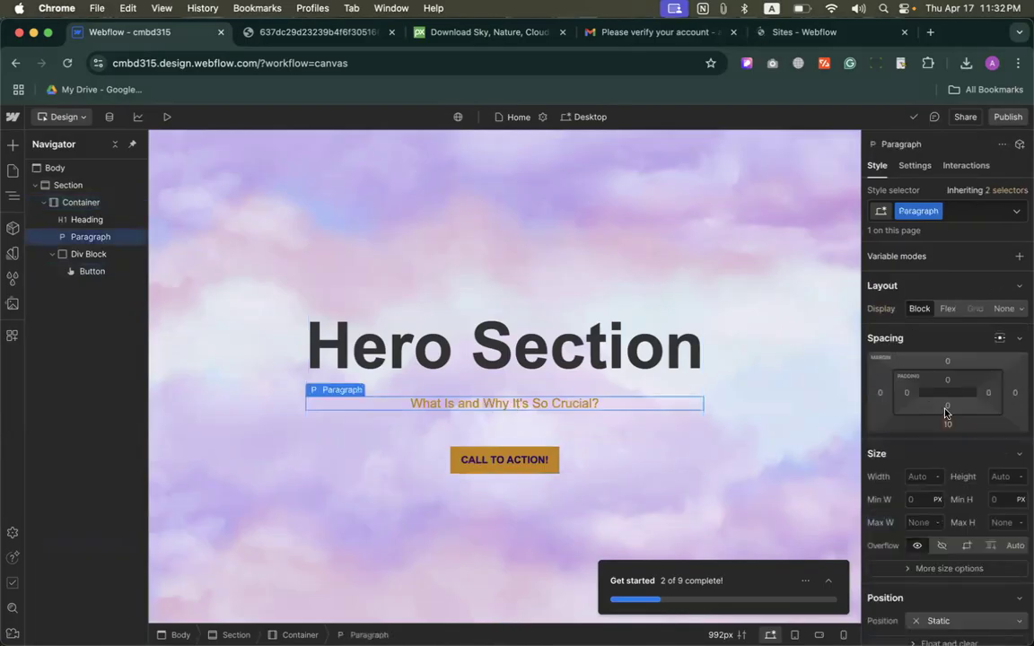
{"action": "scroll", "coordinate": [938, 449], "scroll_direction": "down", "scroll_amount": 5}
{"action": "left_click", "coordinate": [932, 505]}
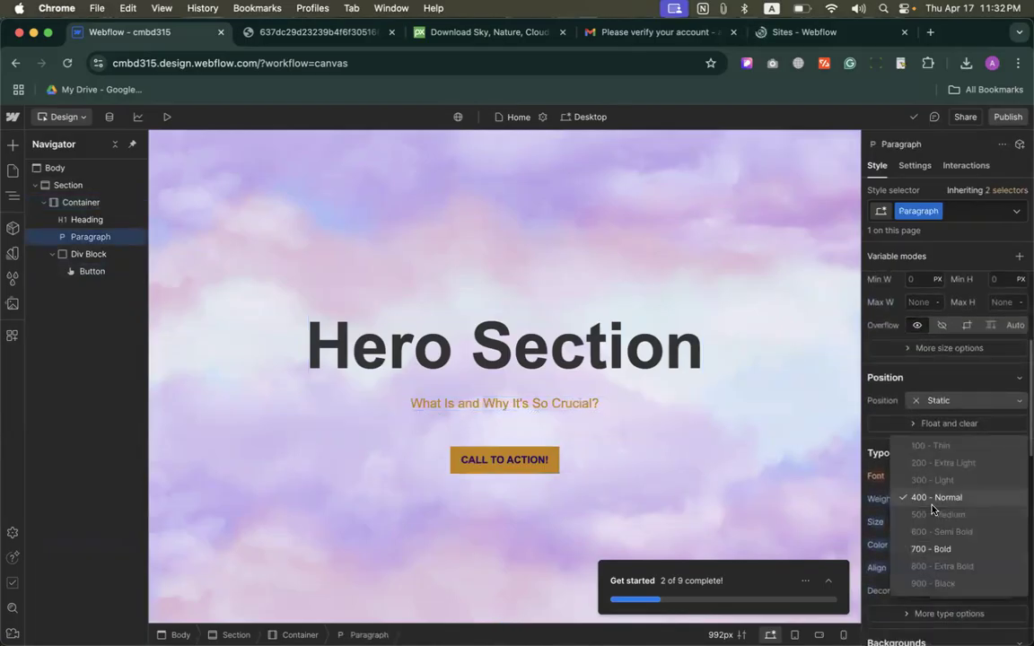
{"action": "left_click", "coordinate": [930, 549]}
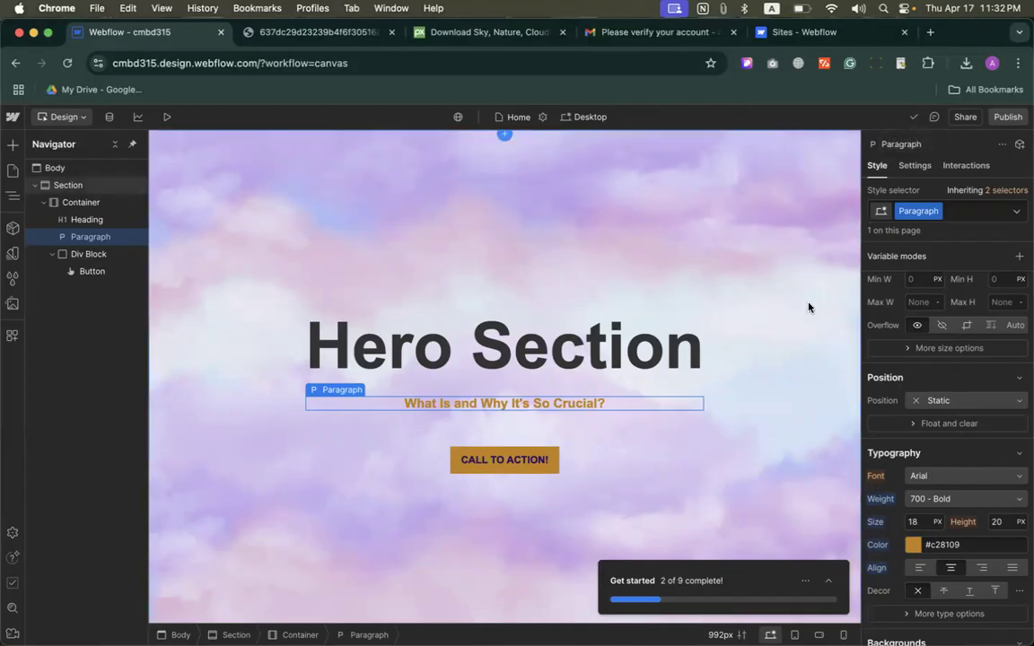
{"action": "key", "text": "super+z"}
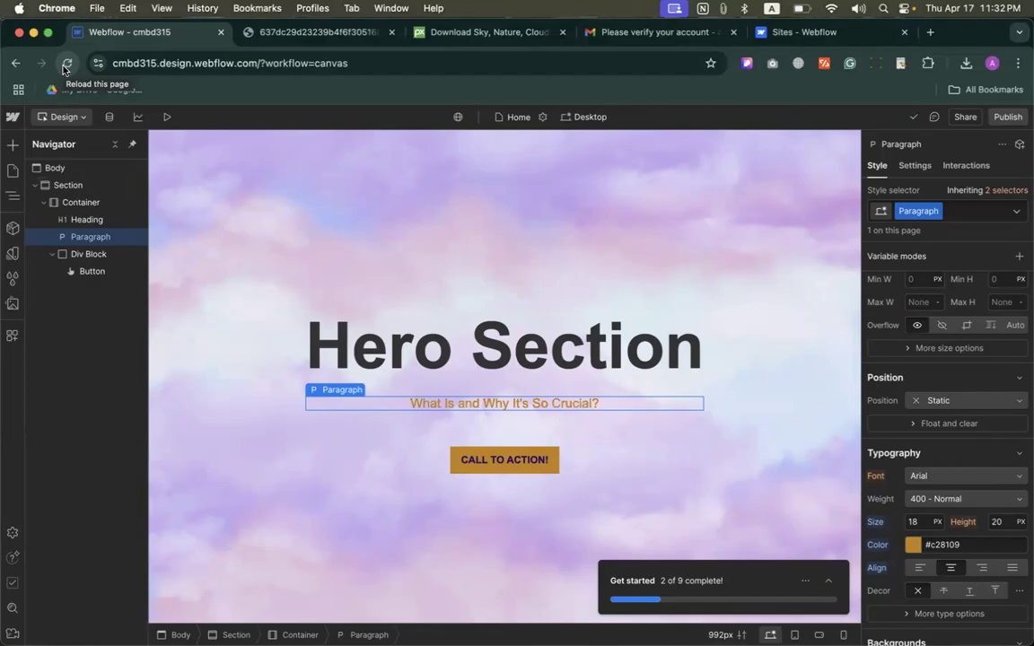
Step: Reload the designer and publish the site to the staging domain cmbd315.webflow.io
{"action": "left_click", "coordinate": [65, 65]}
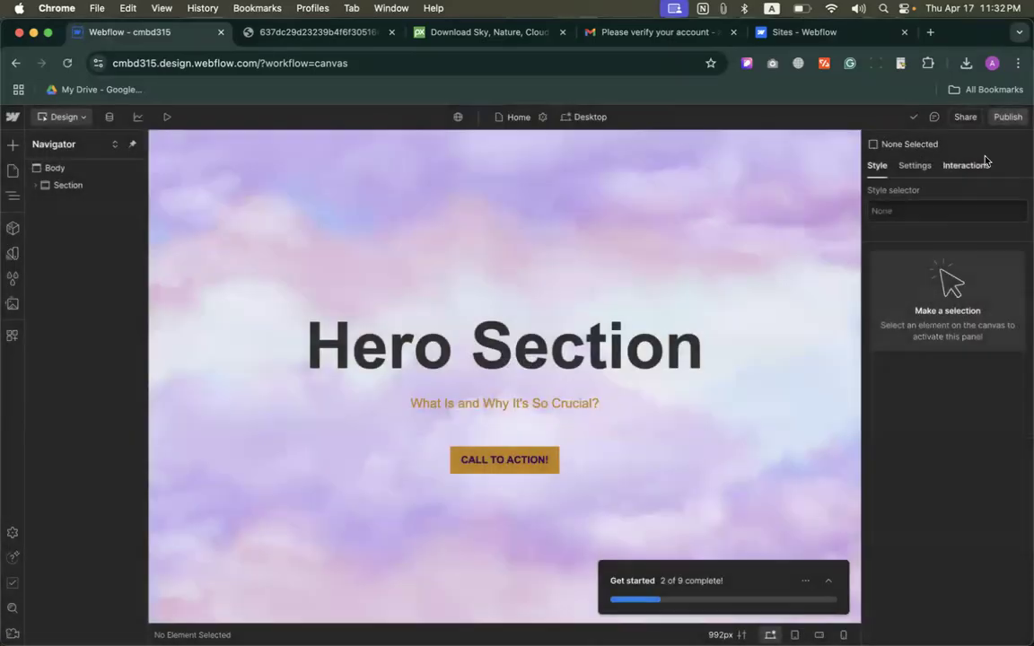
{"action": "left_click", "coordinate": [1014, 118]}
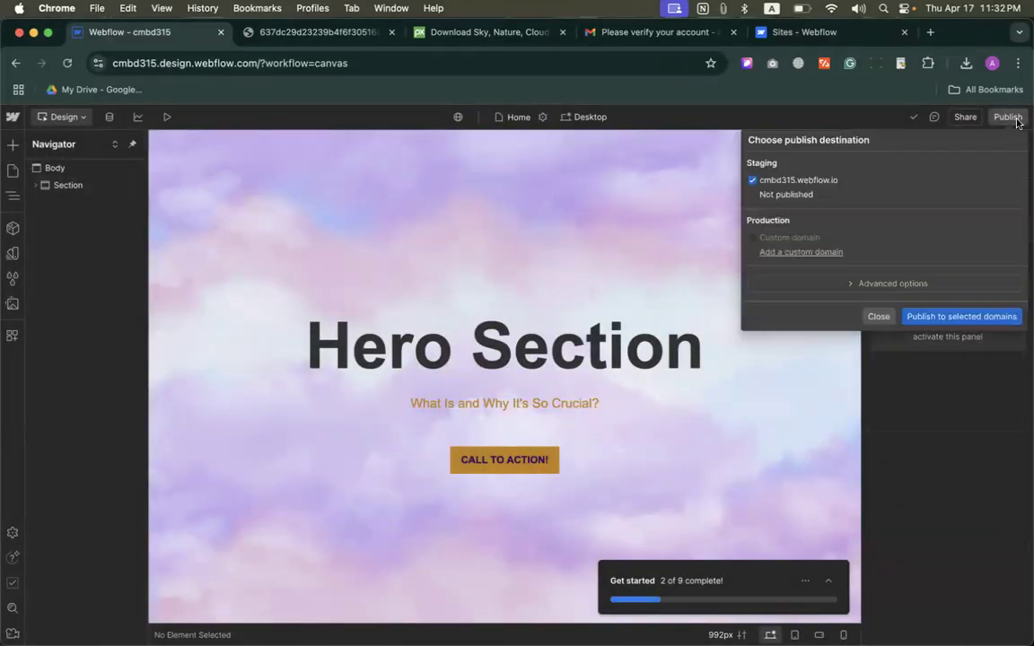
{"action": "left_click", "coordinate": [944, 317]}
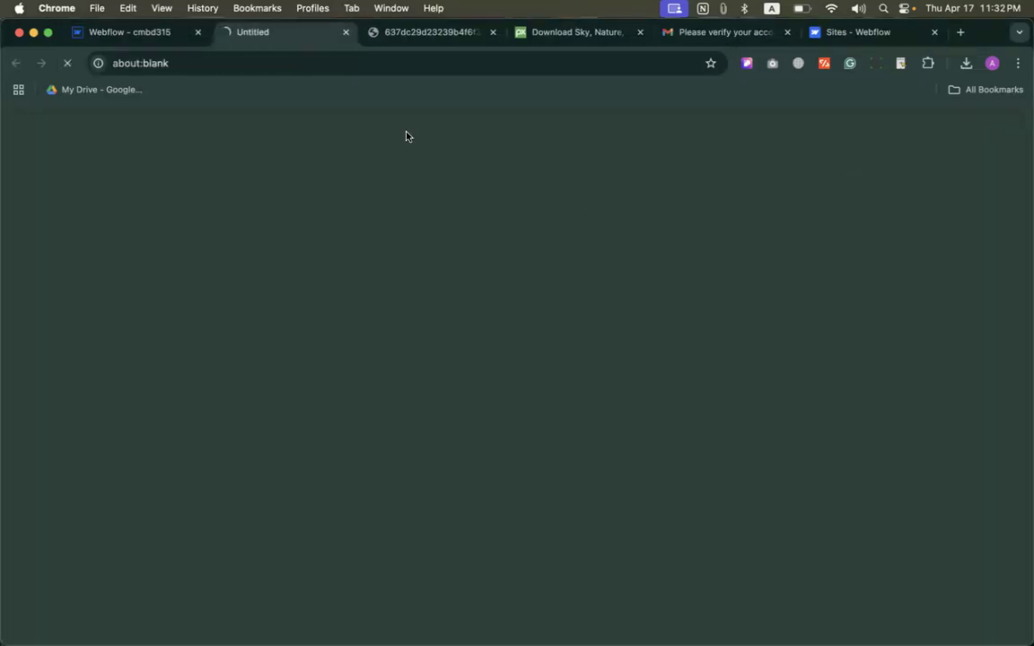
Step: Examine the published hero section and its web address, cmbd315.webflow.io, in the browser
{"action": "left_click", "coordinate": [130, 64]}
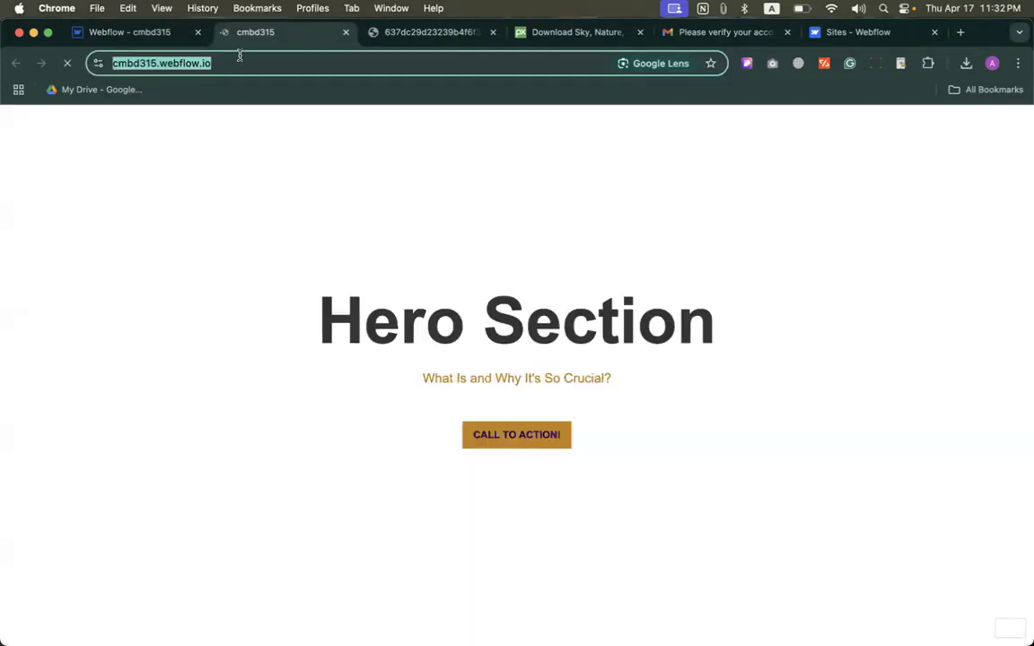
{"action": "left_click", "coordinate": [278, 220]}
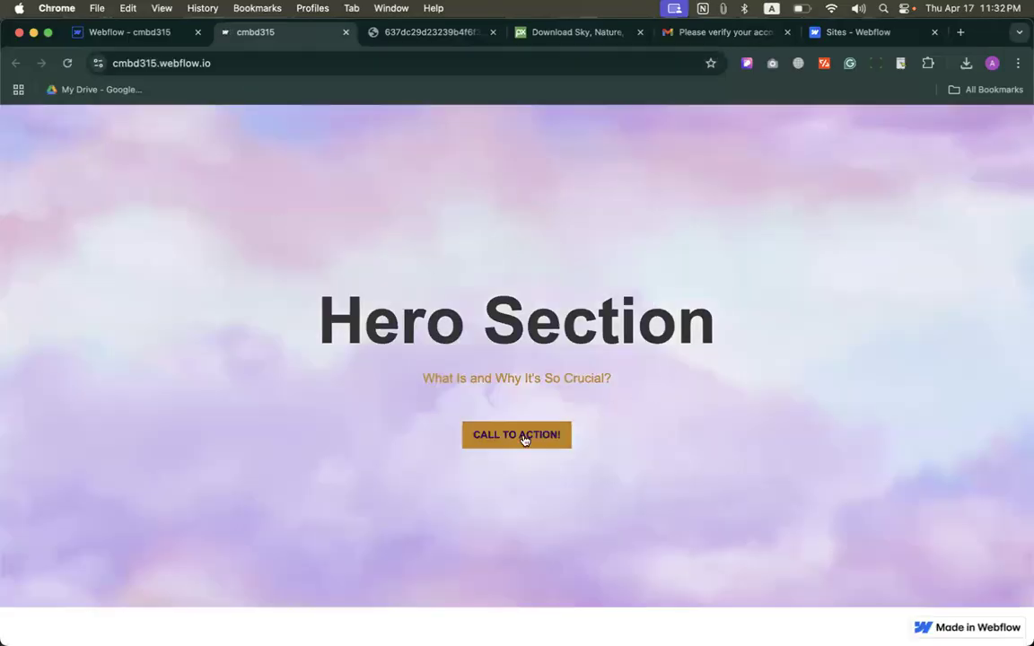
{"action": "left_click", "coordinate": [245, 64]}
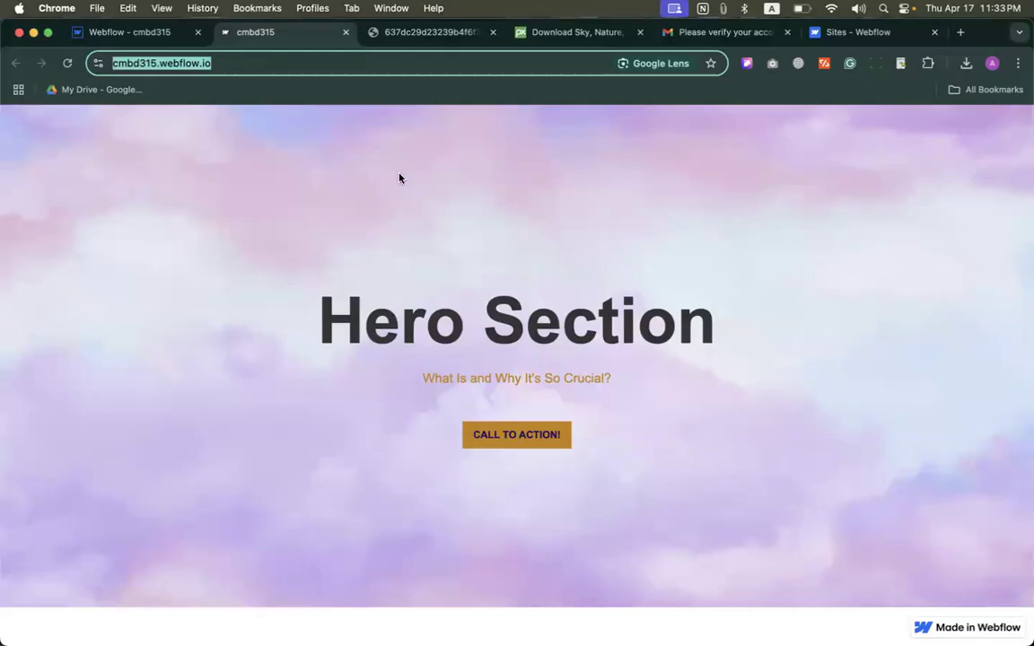
Step: Return to the Webflow designer and go from there to the workspace dashboard
{"action": "left_click", "coordinate": [135, 32]}
{"action": "left_click", "coordinate": [15, 116]}
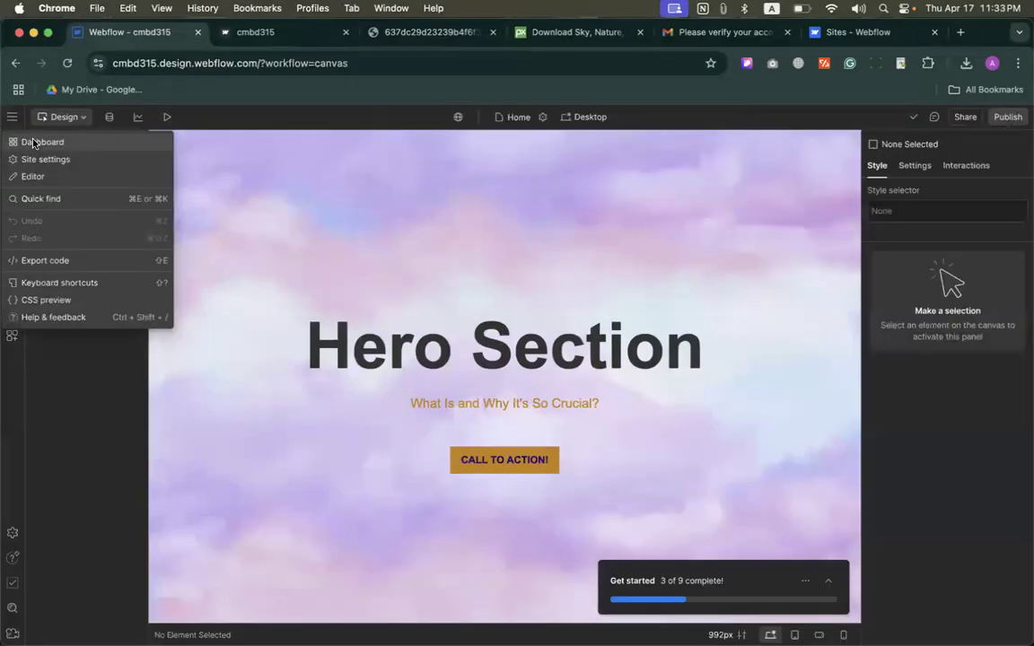
{"action": "left_click", "coordinate": [13, 118]}
{"action": "left_click", "coordinate": [13, 118]}
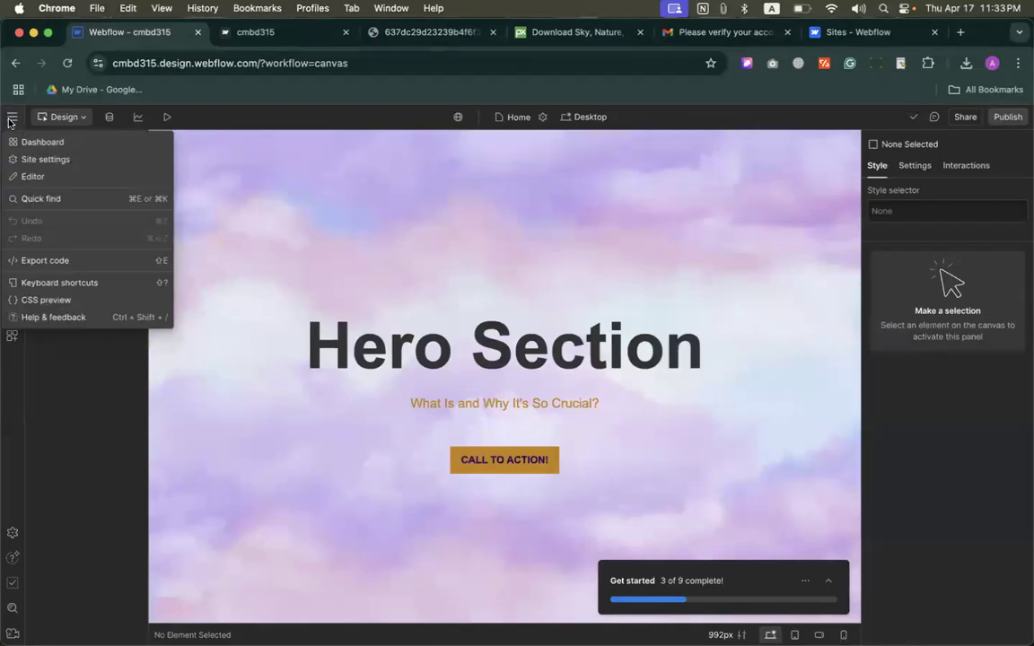
{"action": "left_click", "coordinate": [40, 142]}
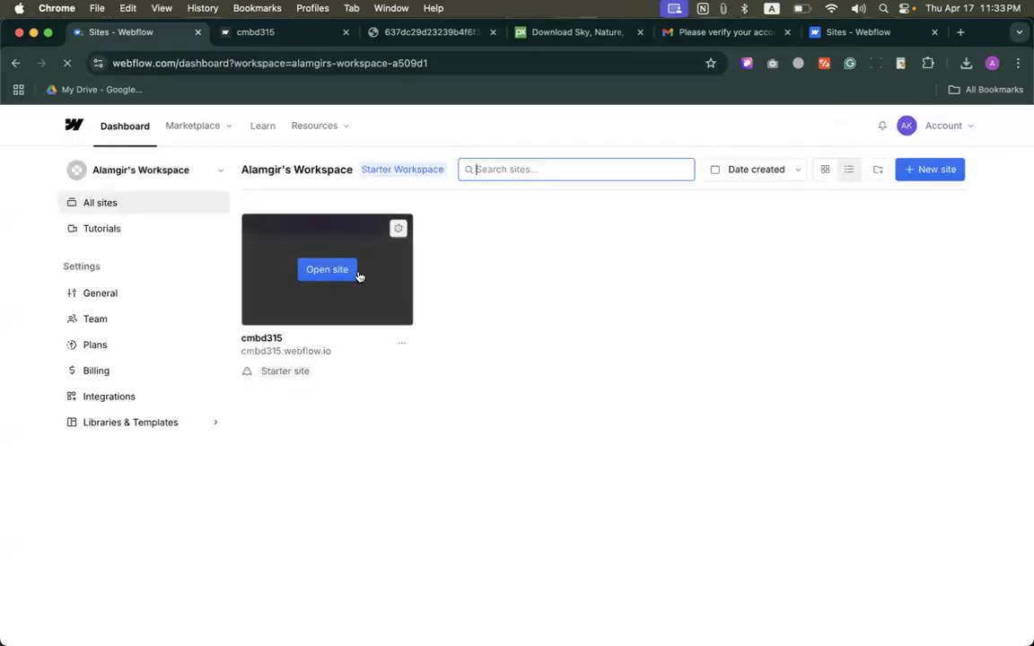
Step: View the available ways to start a new site and dismiss the chooser without creating one
{"action": "left_click", "coordinate": [934, 170]}
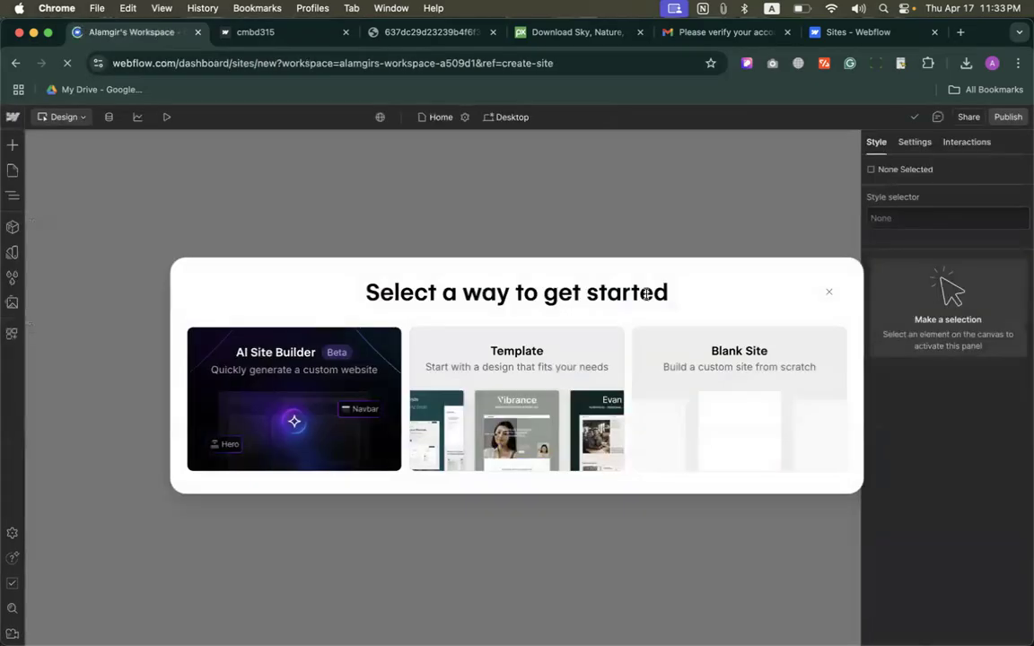
{"action": "left_click", "coordinate": [827, 292]}
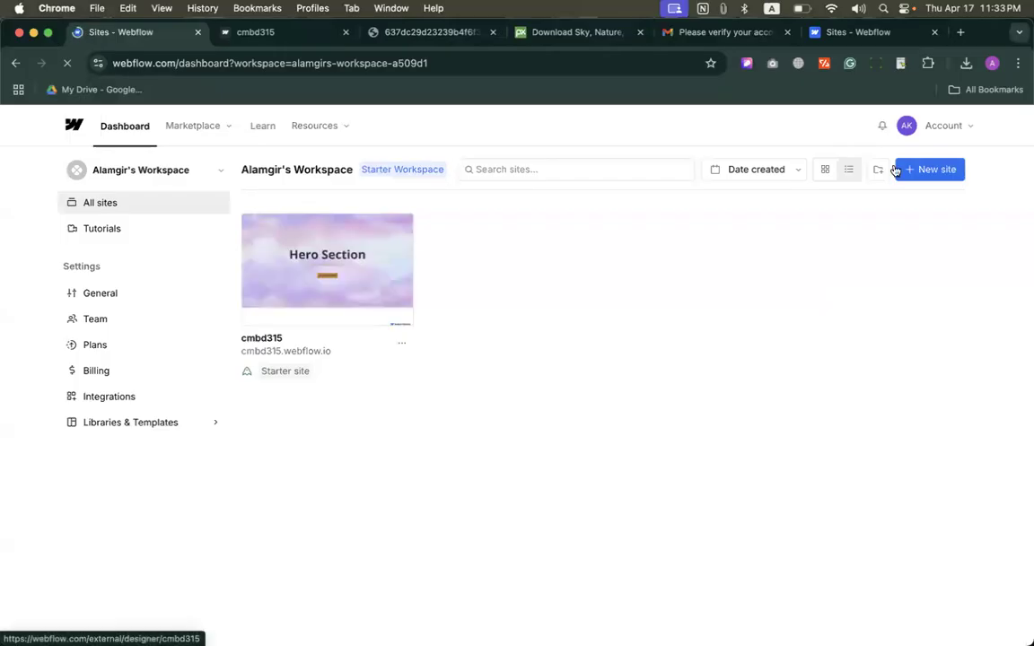
{"action": "left_click", "coordinate": [944, 170]}
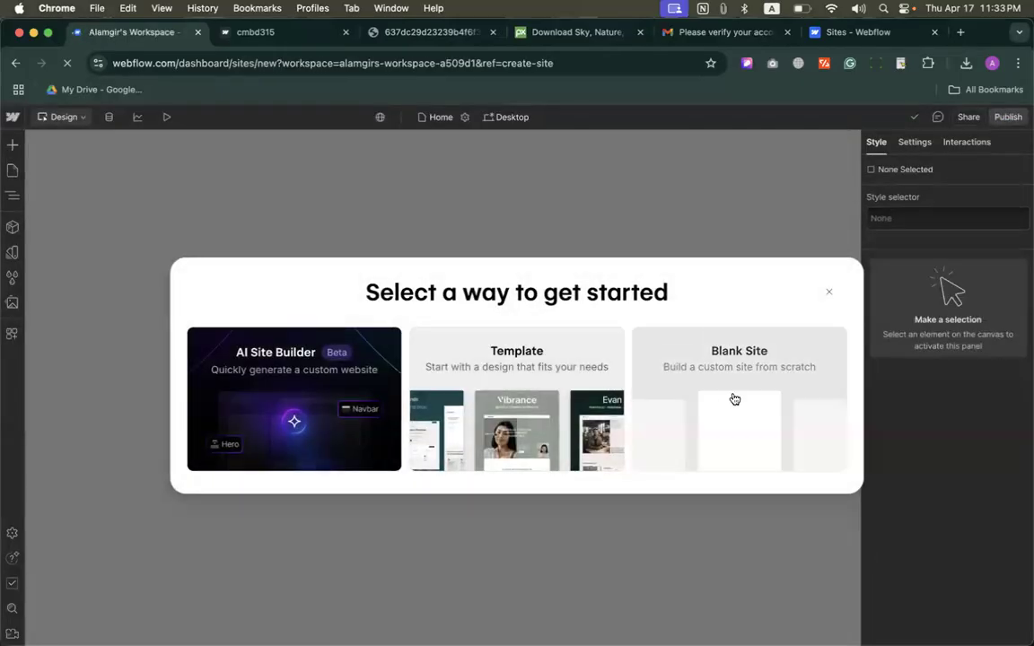
{"action": "left_click", "coordinate": [831, 293]}
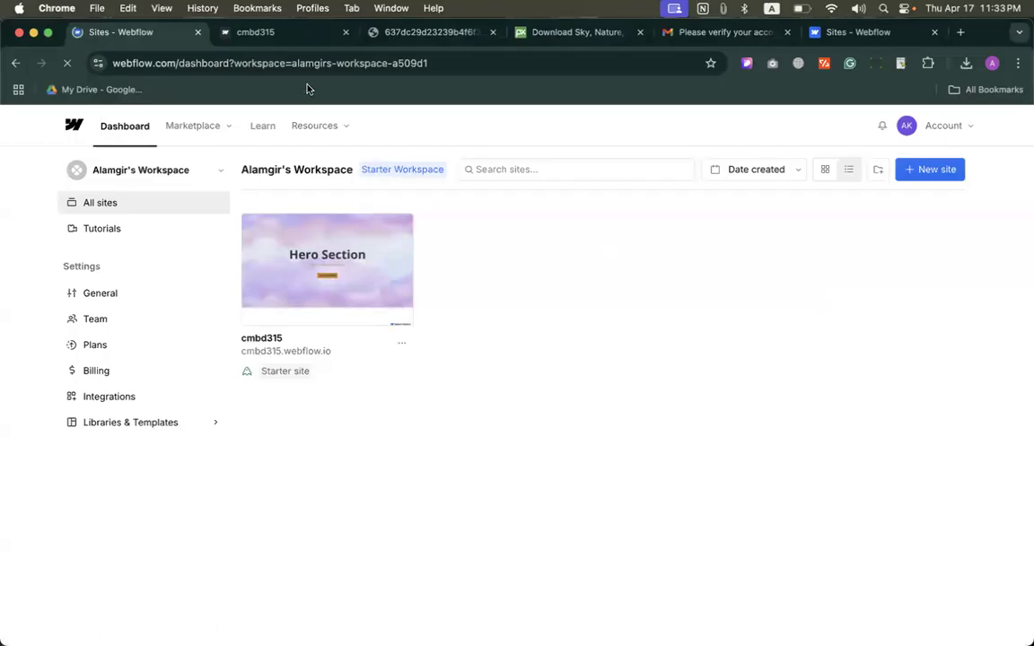
Step: Glance at the published page and reopen the cmbd315 site in the designer from the dashboard
{"action": "left_click", "coordinate": [254, 33]}
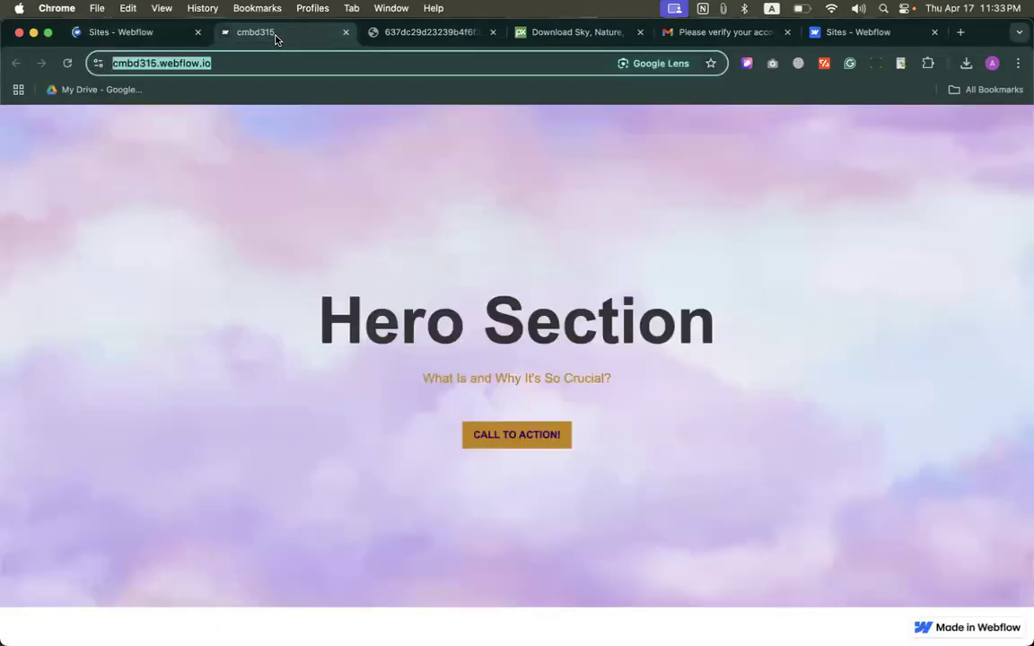
{"action": "left_click", "coordinate": [155, 34]}
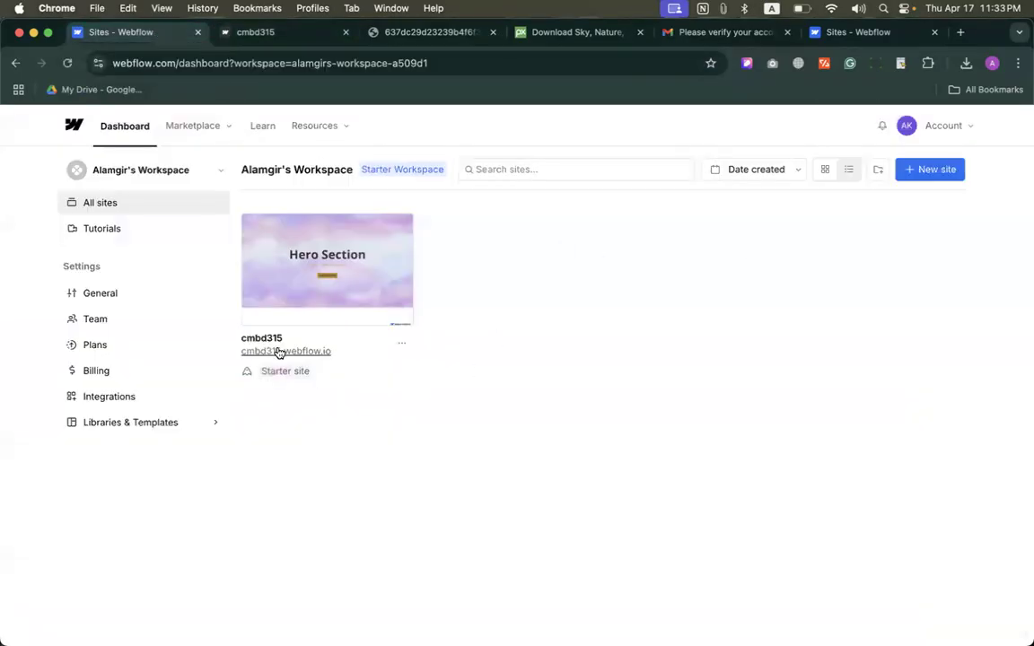
{"action": "left_click", "coordinate": [334, 271]}
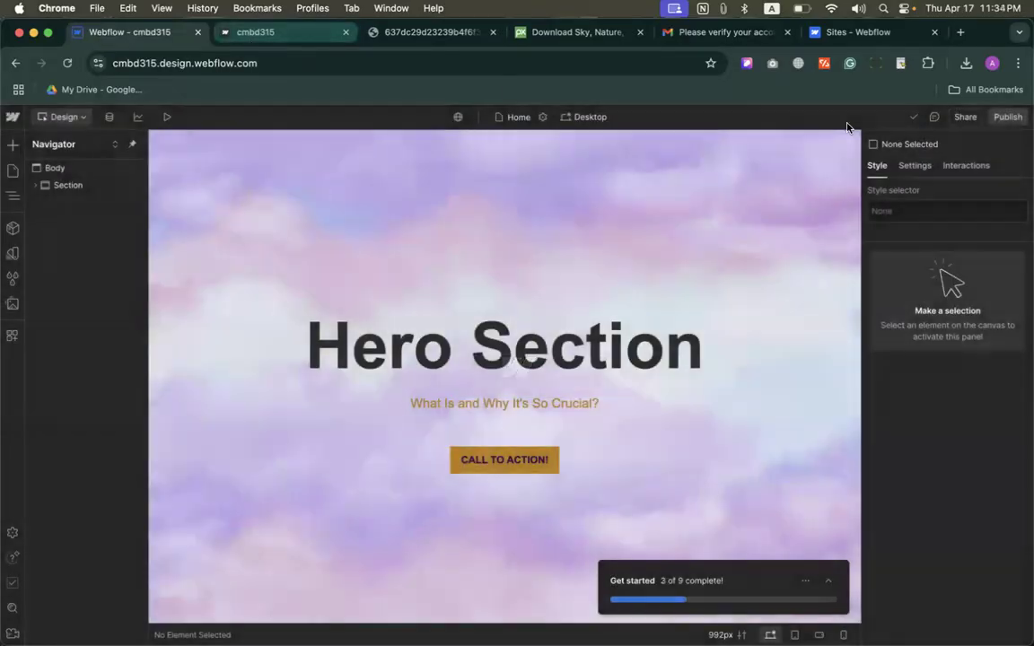
Step: Publish the site to the staging domain cmbd315.webflow.io again and open the live page
{"action": "left_click", "coordinate": [1011, 120]}
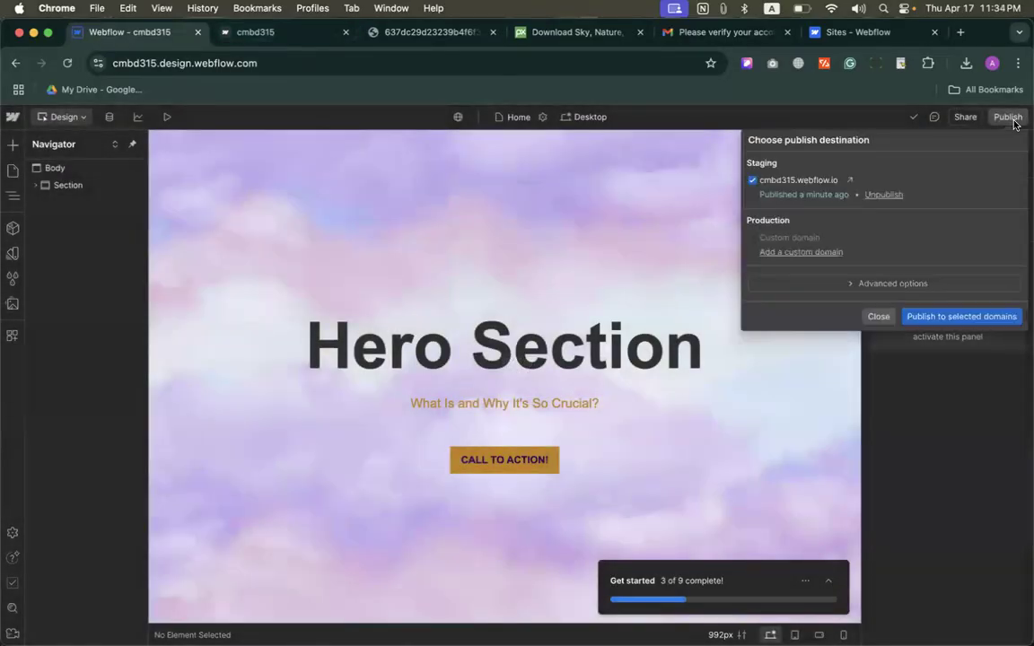
{"action": "left_click", "coordinate": [934, 316]}
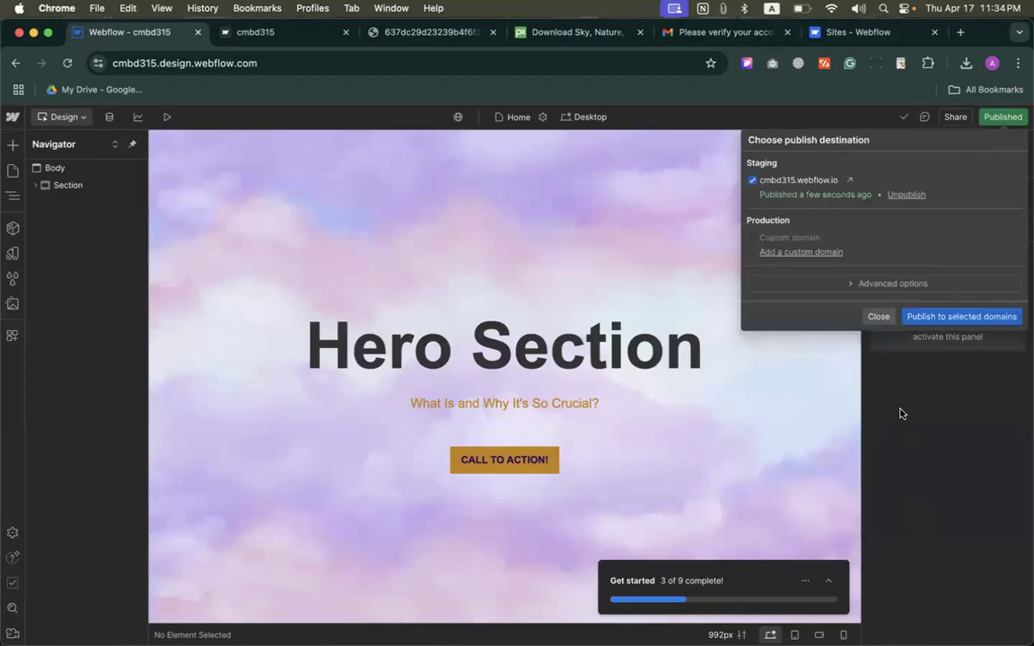
{"action": "left_click", "coordinate": [850, 180]}
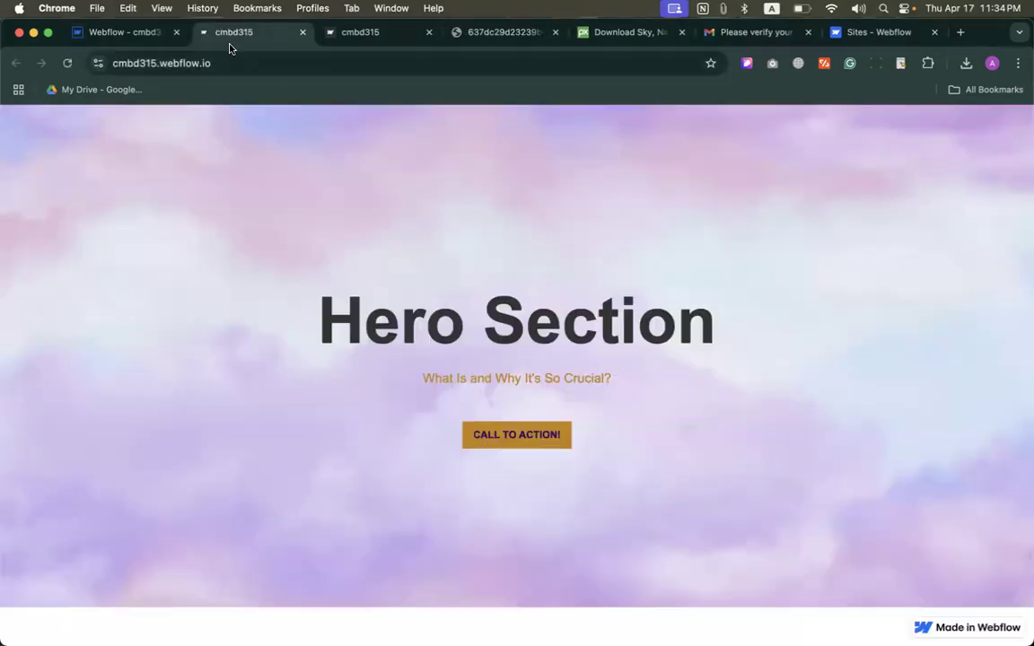
Step: Check the published page's web address and look over the list of Chrome profiles
{"action": "left_click", "coordinate": [238, 63]}
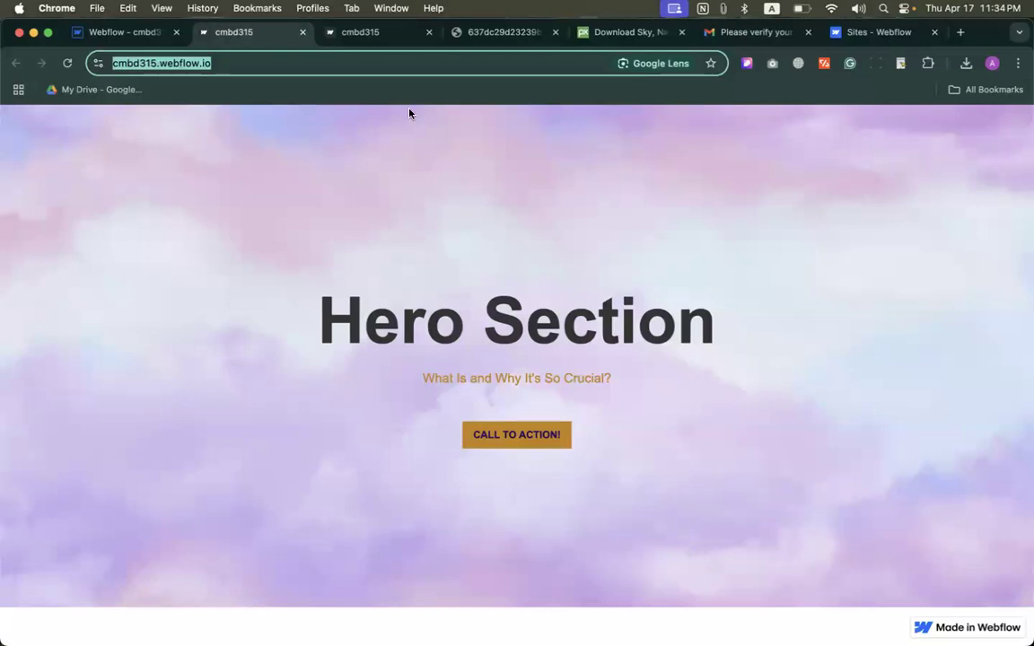
{"action": "left_click", "coordinate": [241, 147]}
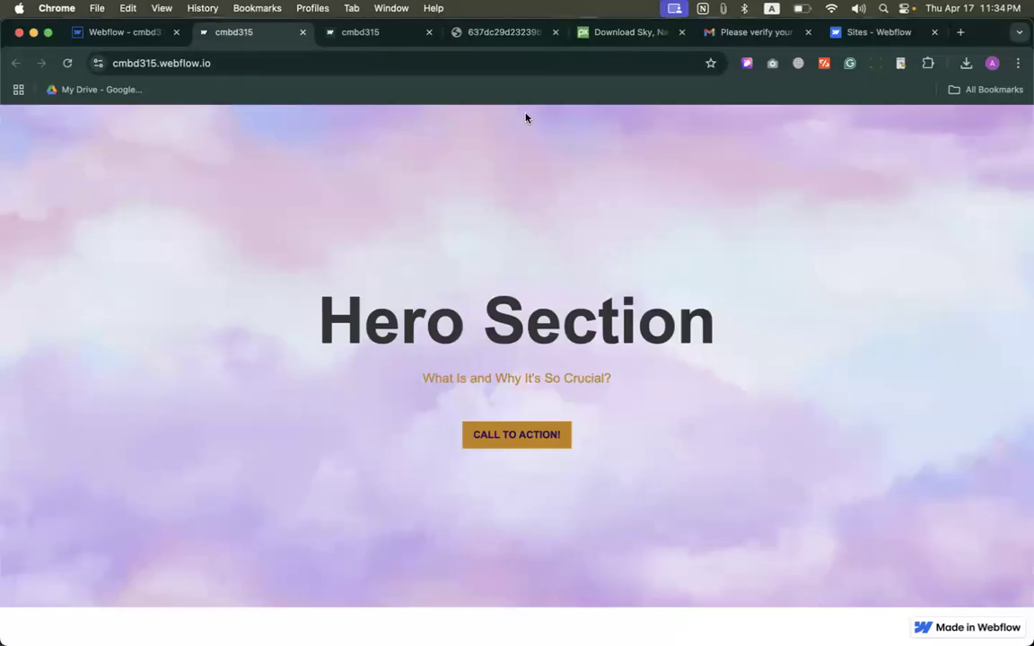
{"action": "left_click", "coordinate": [992, 62]}
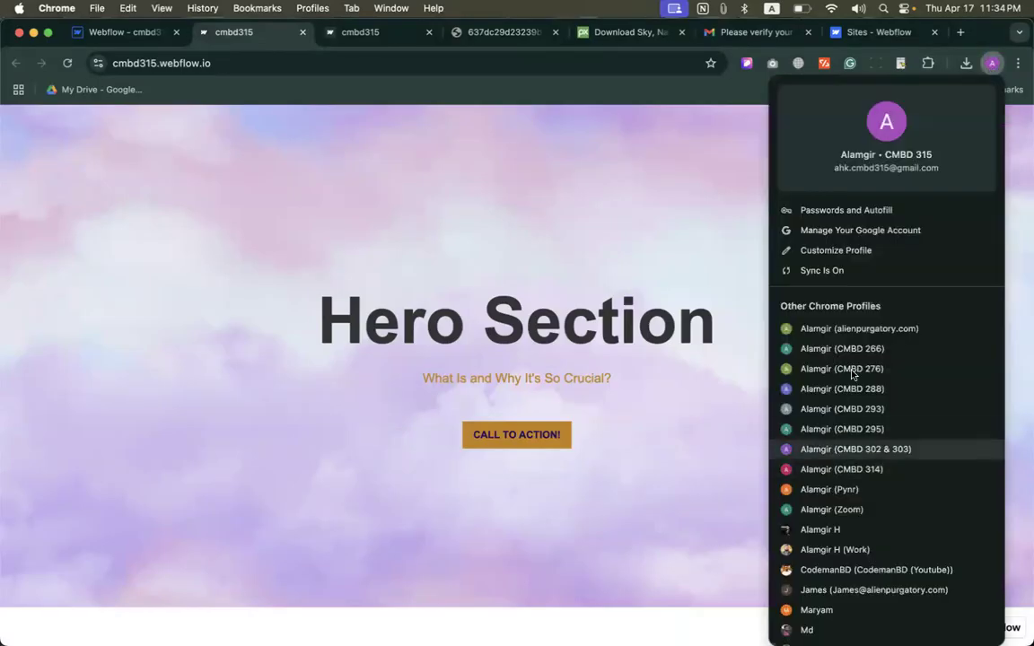
{"action": "left_click", "coordinate": [632, 231]}
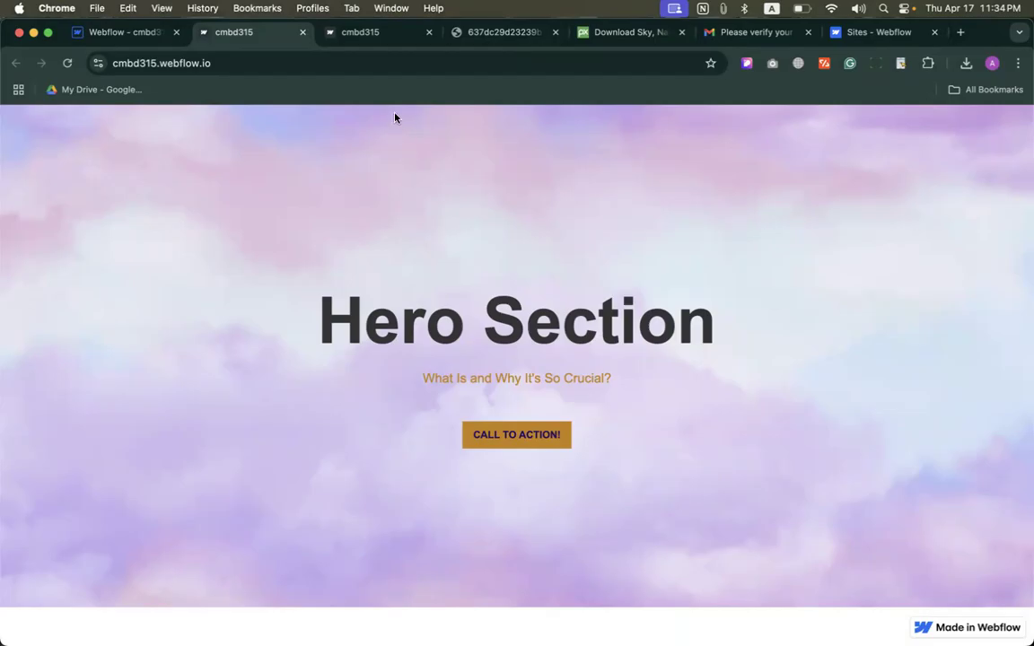
Step: Reopen the publish options in the Webflow designer, look over the Gmail inbox, and return to the designer
{"action": "left_click", "coordinate": [124, 31]}
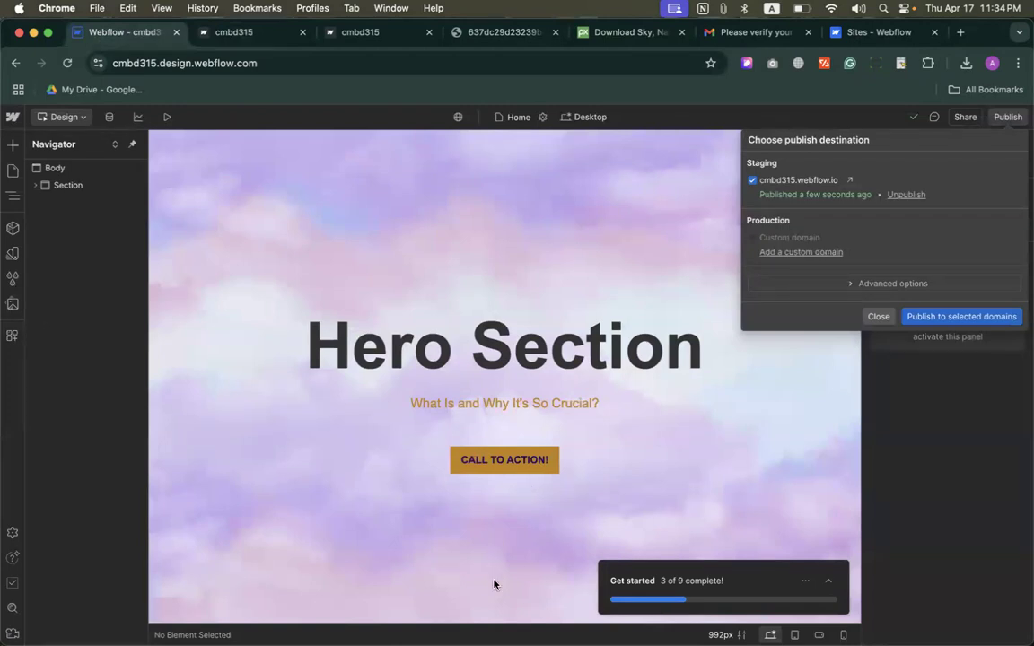
{"action": "left_click", "coordinate": [970, 429]}
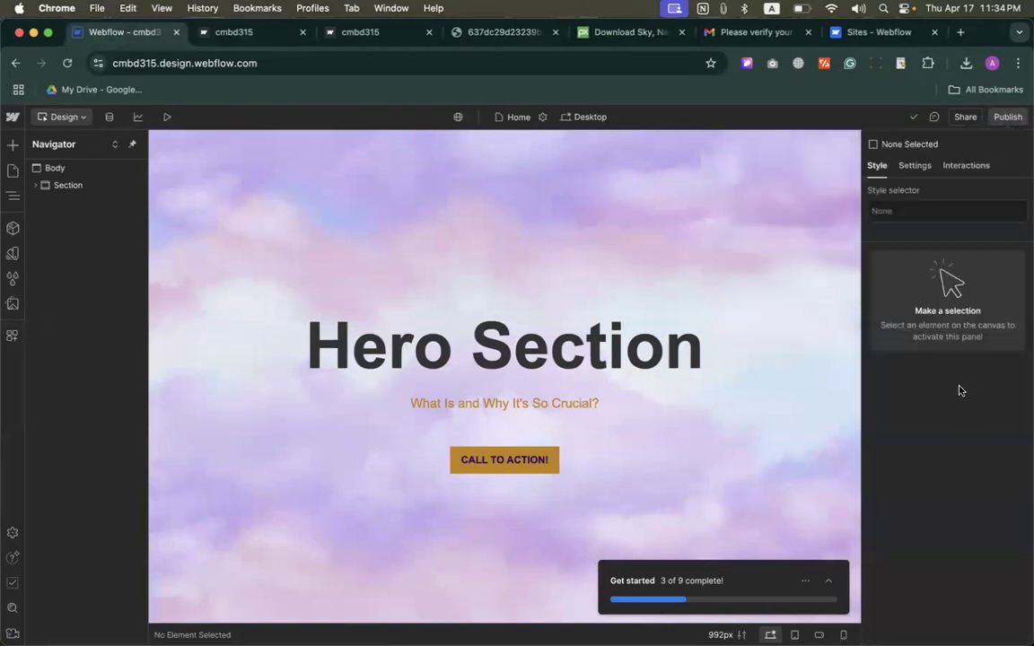
{"action": "left_click", "coordinate": [1007, 119]}
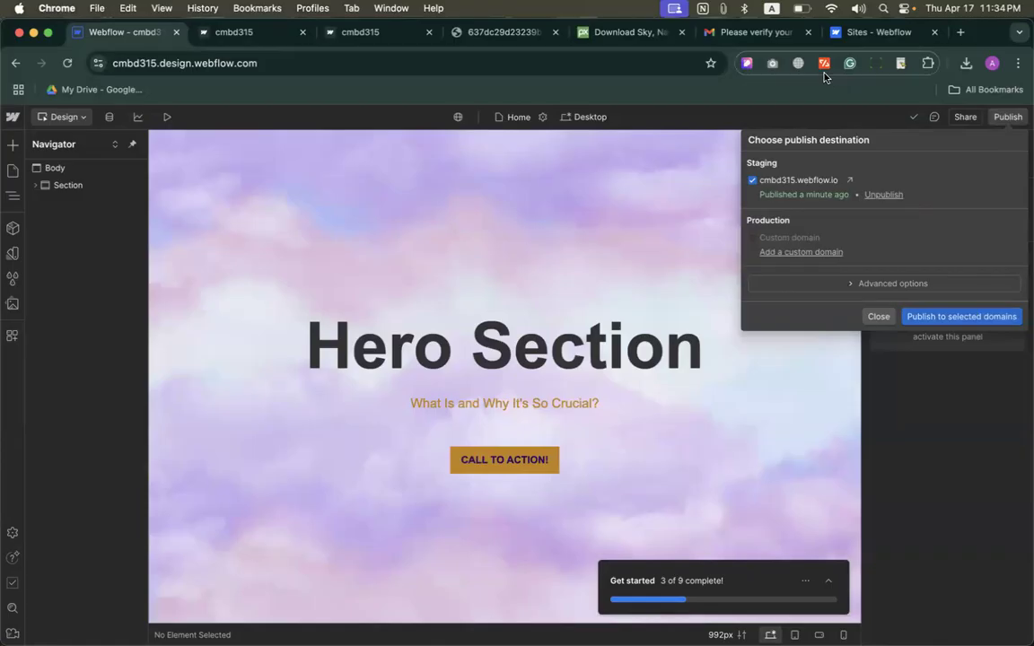
{"action": "left_click", "coordinate": [734, 33]}
{"action": "left_click", "coordinate": [202, 168]}
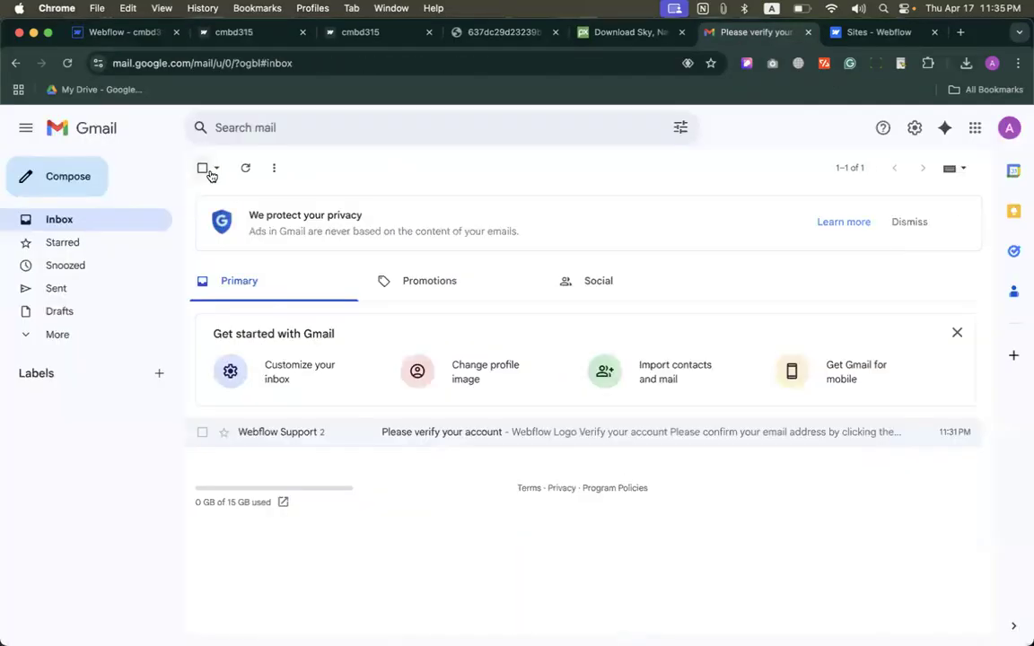
{"action": "left_click", "coordinate": [135, 32]}
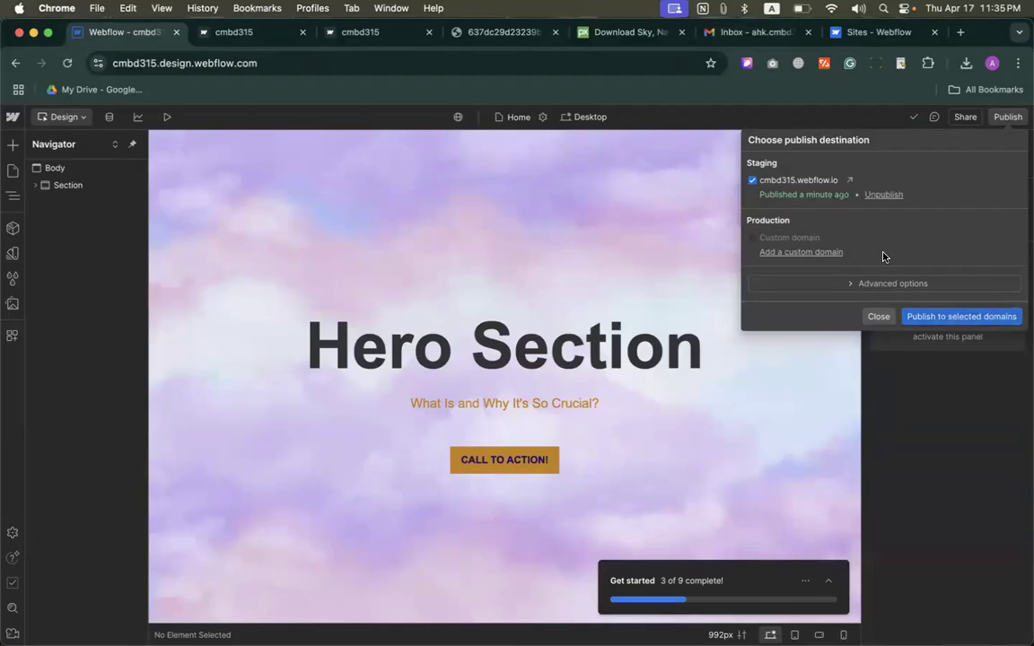
Step: Examine the staging domain entry in the publish options, and copy the web address cmbd315.webflow.io from the published page
{"action": "scroll", "coordinate": [850, 185], "scroll_direction": "up", "scroll_amount": 2}
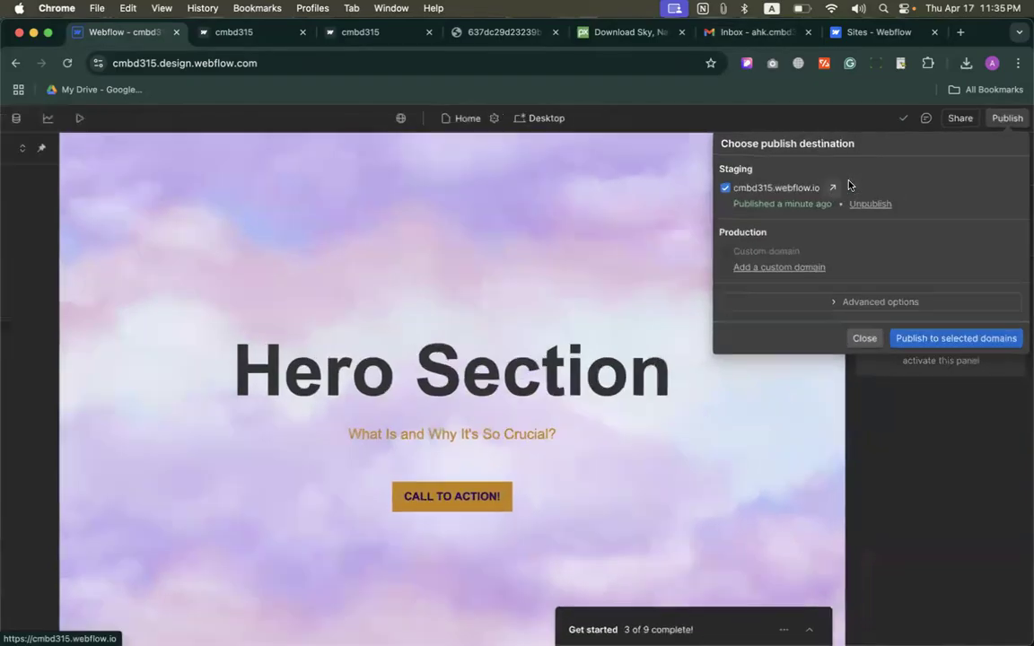
{"action": "scroll", "coordinate": [850, 185], "scroll_direction": "up", "scroll_amount": 5}
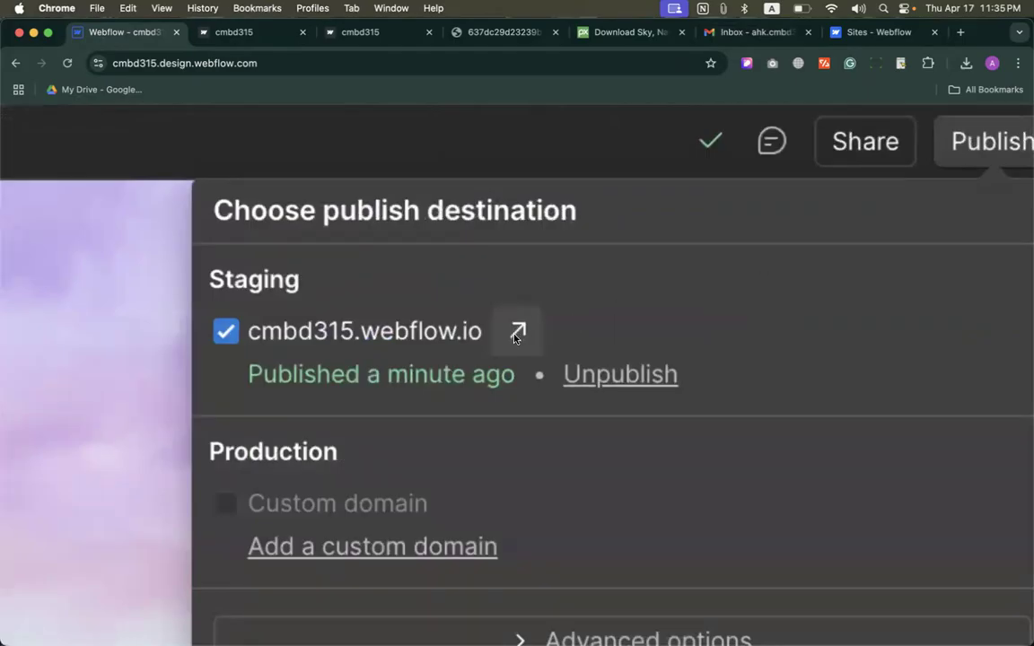
{"action": "scroll", "coordinate": [516, 337], "scroll_direction": "down", "scroll_amount": 7}
{"action": "left_click", "coordinate": [223, 34]}
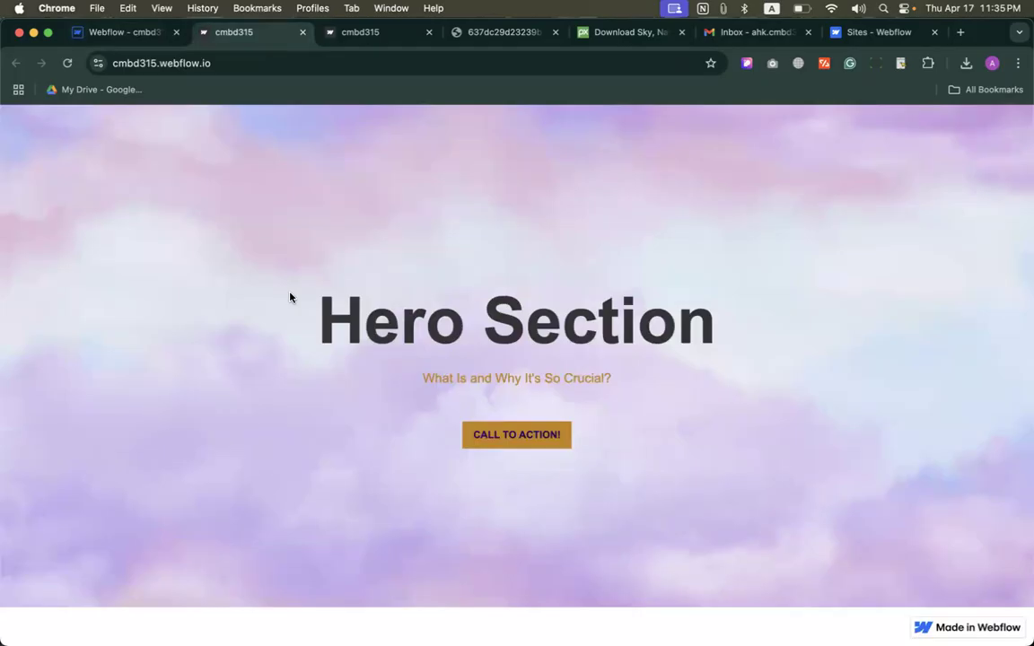
{"action": "left_click", "coordinate": [199, 65]}
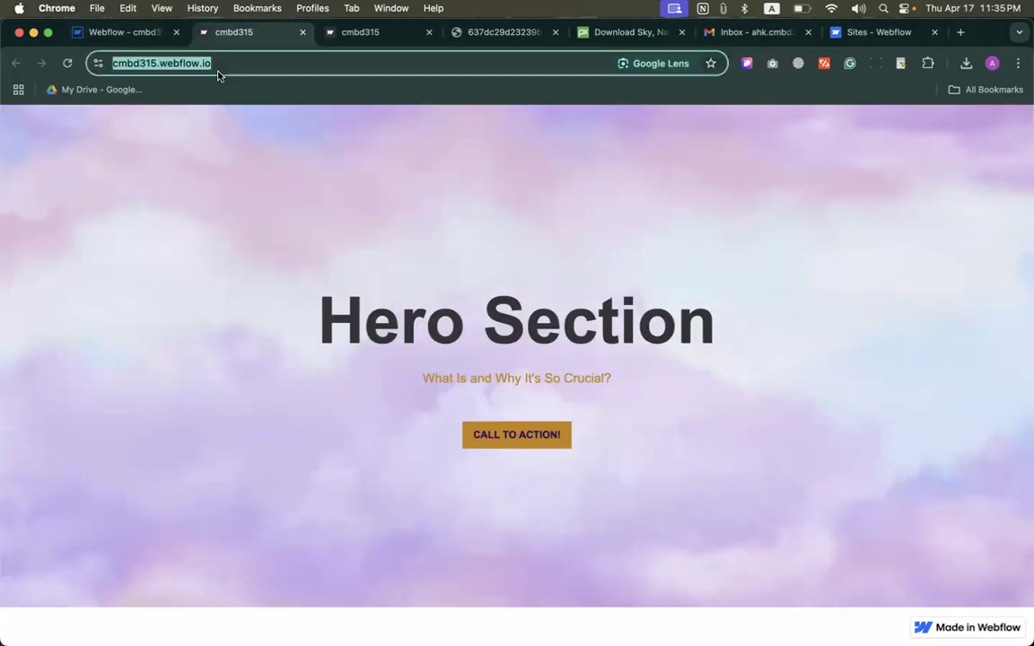
{"action": "right_click", "coordinate": [185, 63]}
{"action": "left_click", "coordinate": [231, 181]}
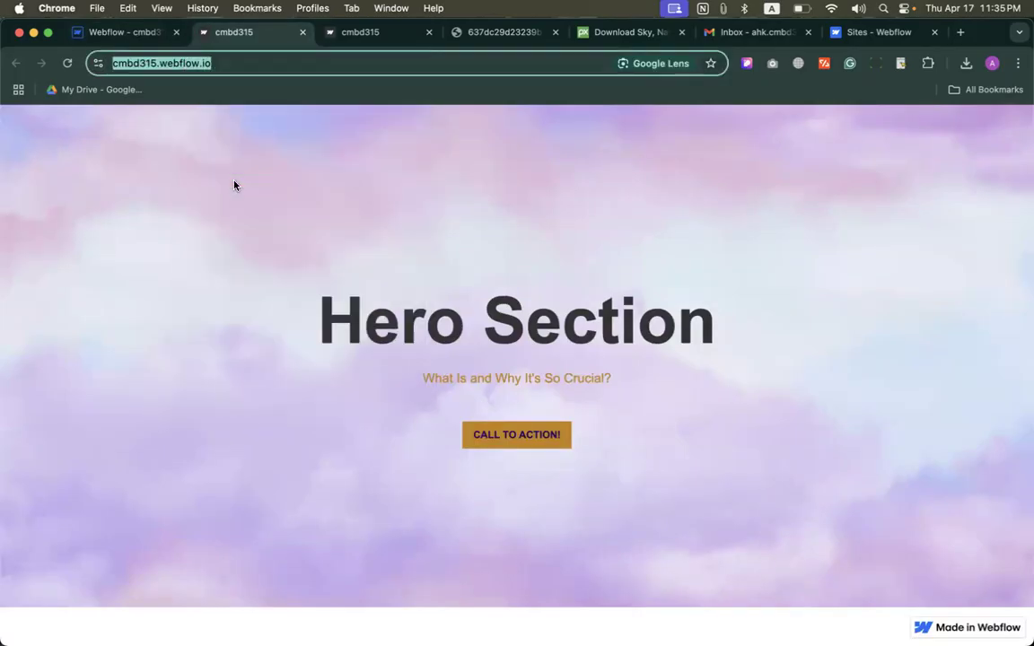
Step: Switch to another Chrome profile and open Assignment 01 in Google Classroom
{"action": "left_click", "coordinate": [312, 8]}
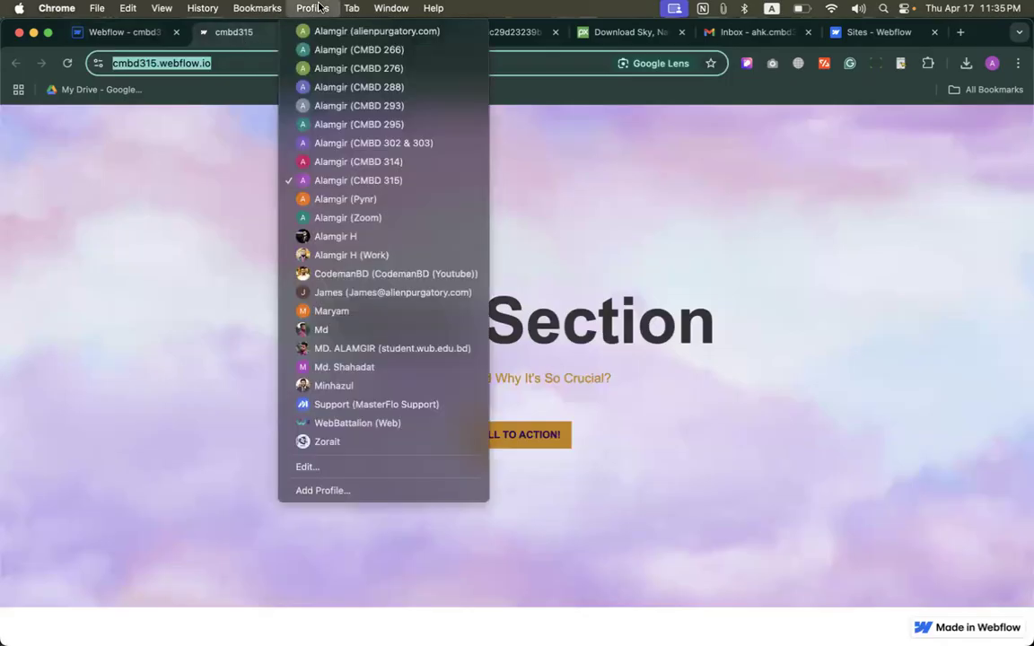
{"action": "left_click", "coordinate": [324, 334]}
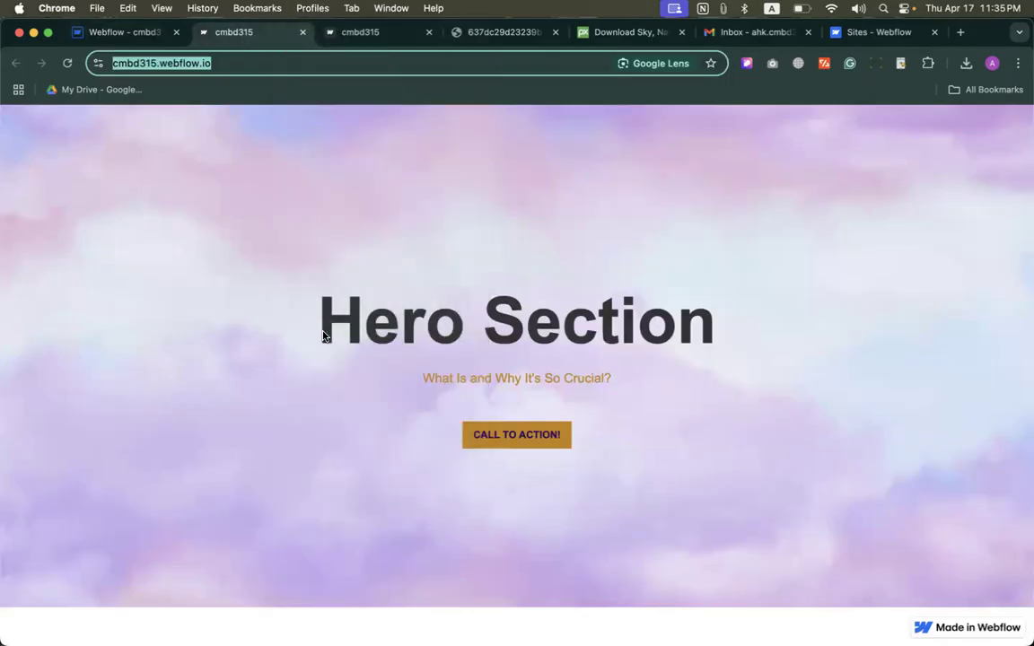
{"action": "type", "text": "c"}
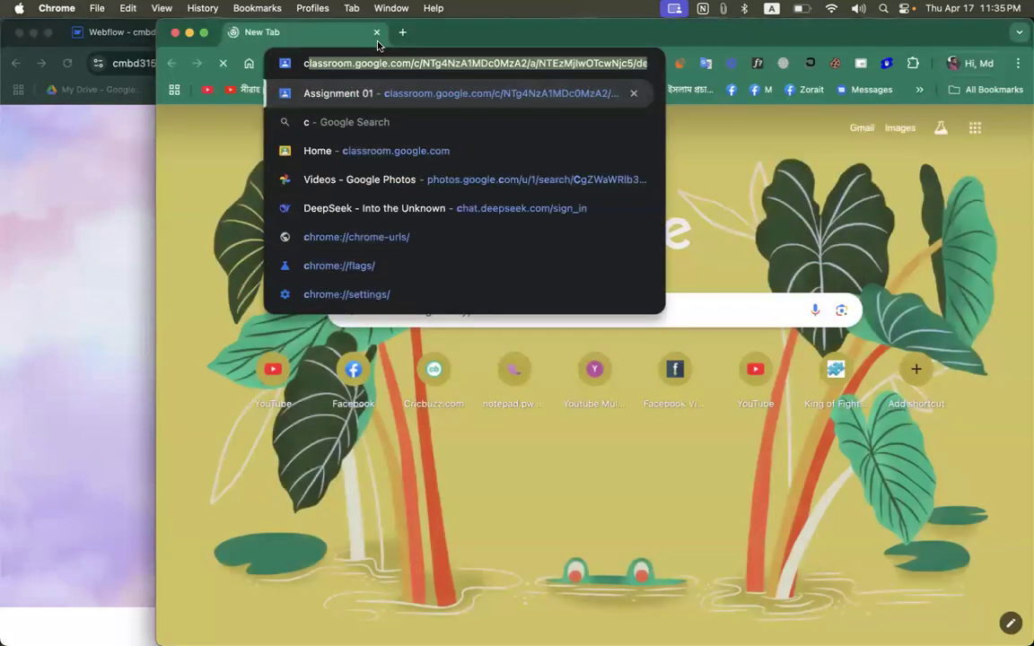
{"action": "type", "text": "lass"}
{"action": "key", "text": "Return"}
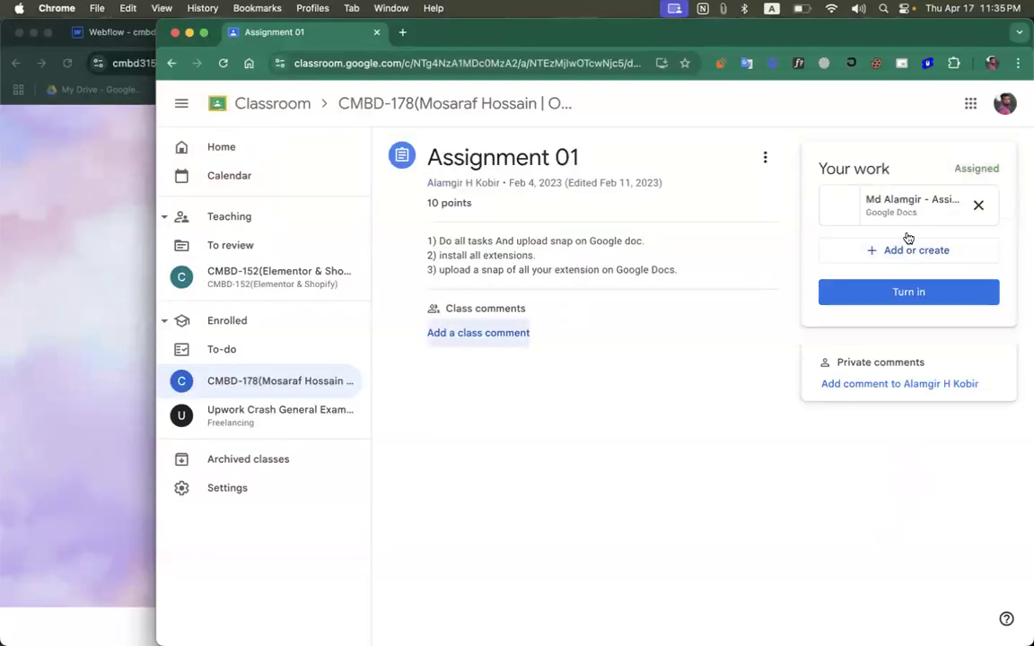
Step: Replace the Google Docs attachment under Your work with a link to the copied address, cmbd315.webflow.io
{"action": "left_click", "coordinate": [978, 204]}
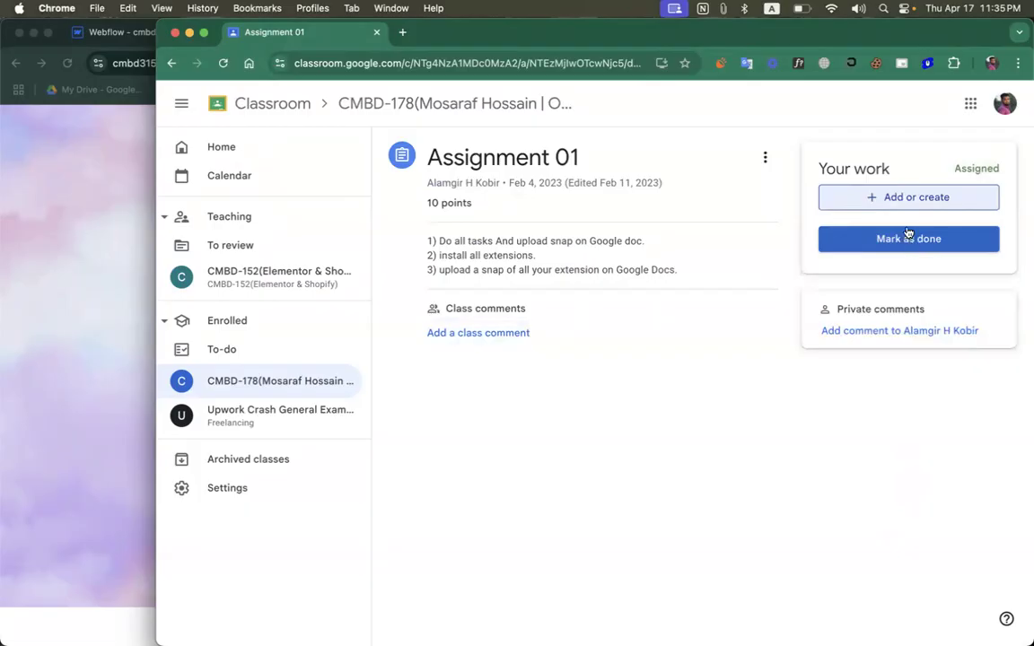
{"action": "left_click", "coordinate": [889, 197]}
{"action": "left_click", "coordinate": [884, 271]}
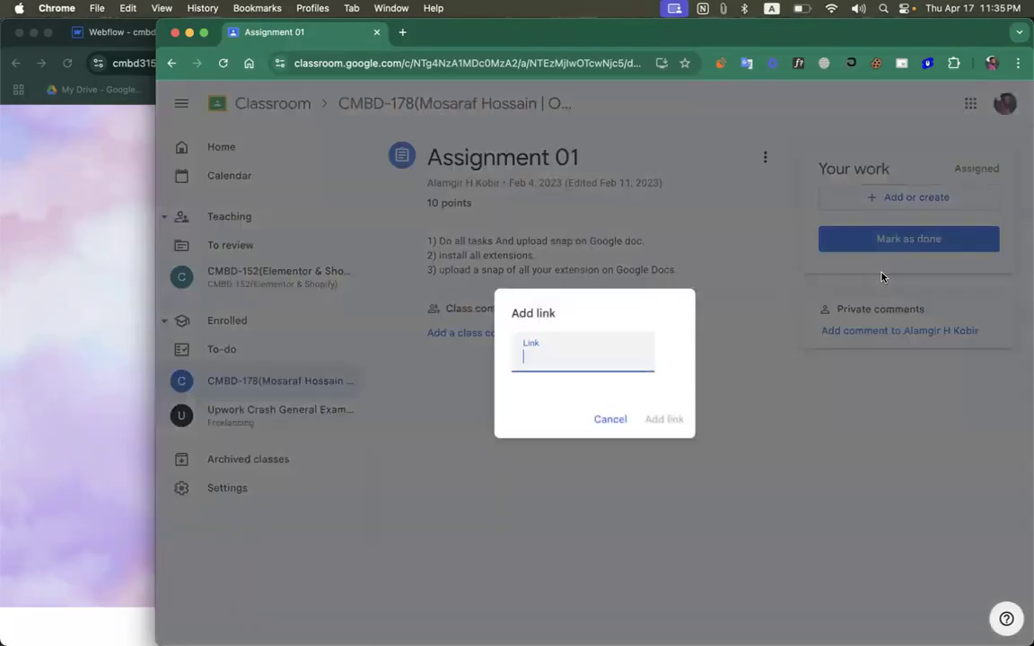
{"action": "key", "text": "super+v"}
{"action": "left_click", "coordinate": [666, 420]}
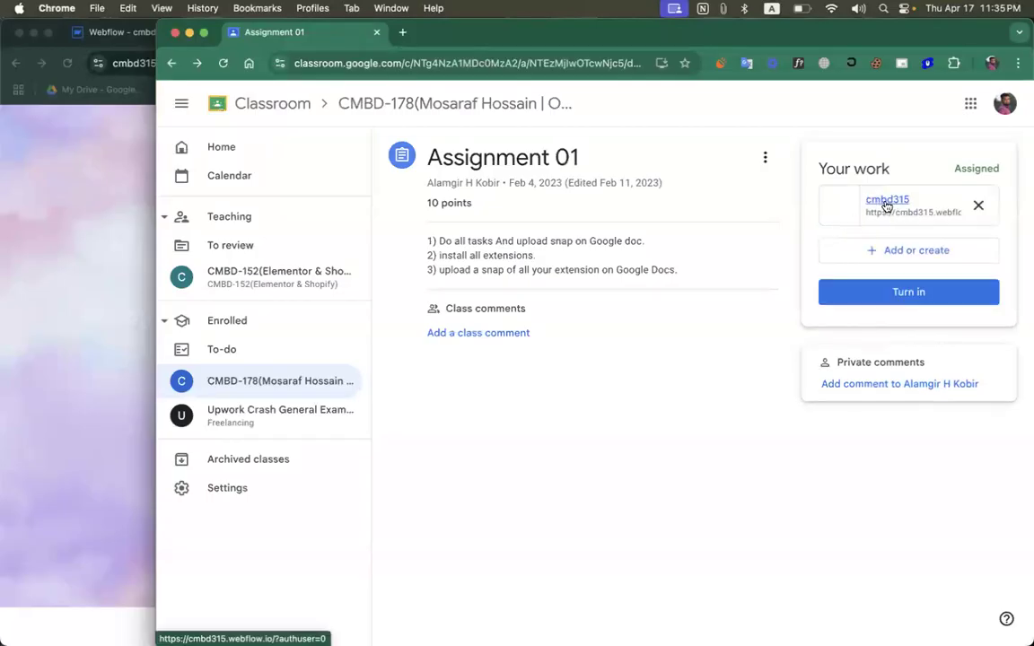
Step: Start turning in Assignment 01 with the attached link, and cancel the submission
{"action": "left_click", "coordinate": [906, 296]}
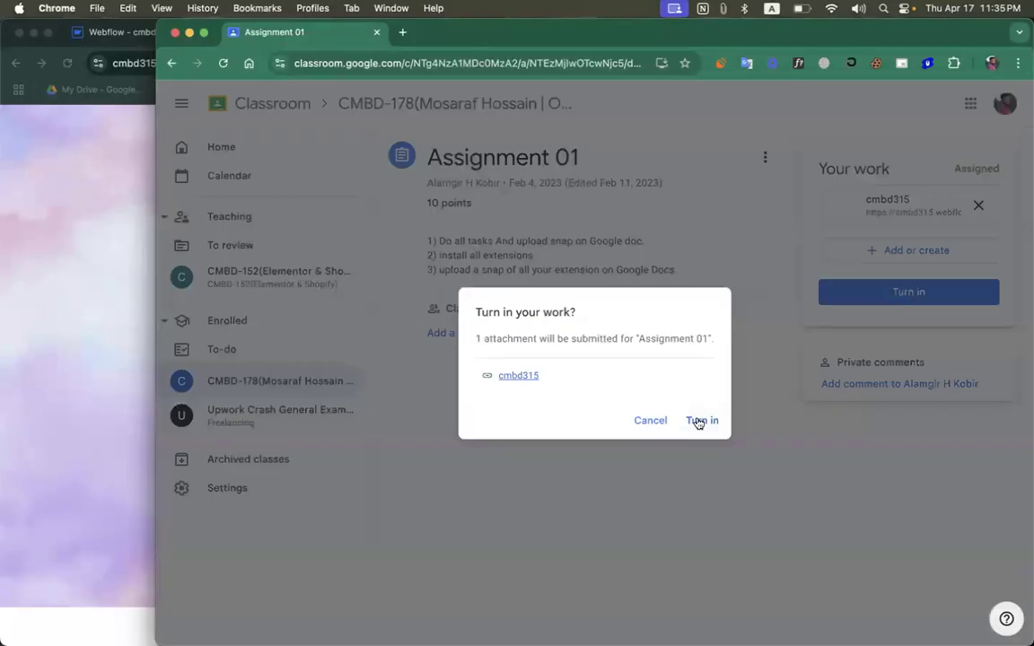
{"action": "left_click", "coordinate": [647, 422]}
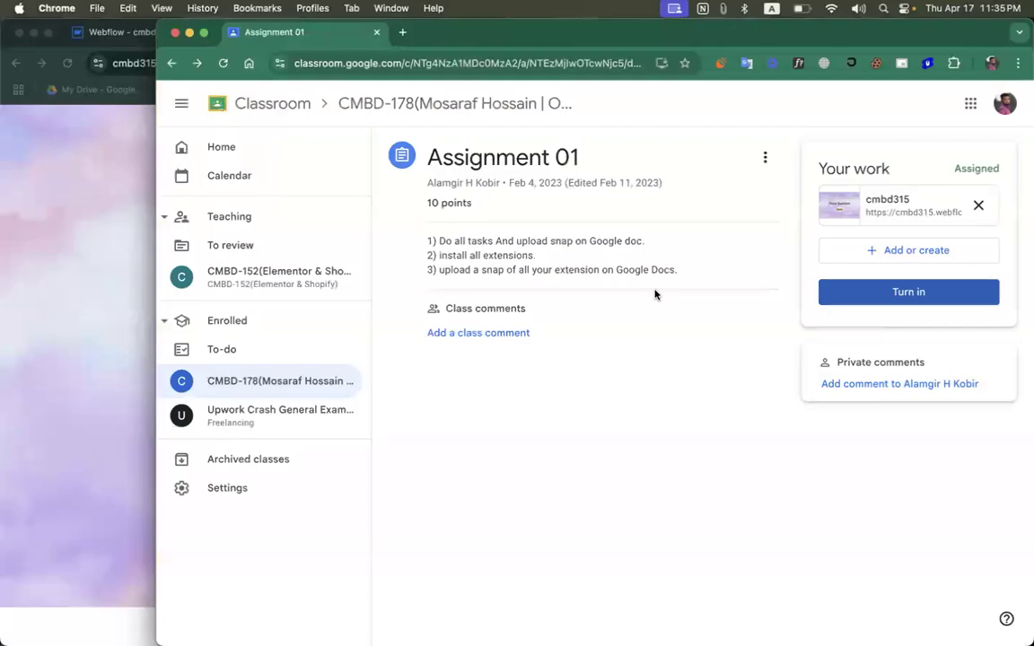
Step: Check the attached cmbd315 link by opening its page, close the Classroom window, and return to the original published page
{"action": "left_click", "coordinate": [893, 206]}
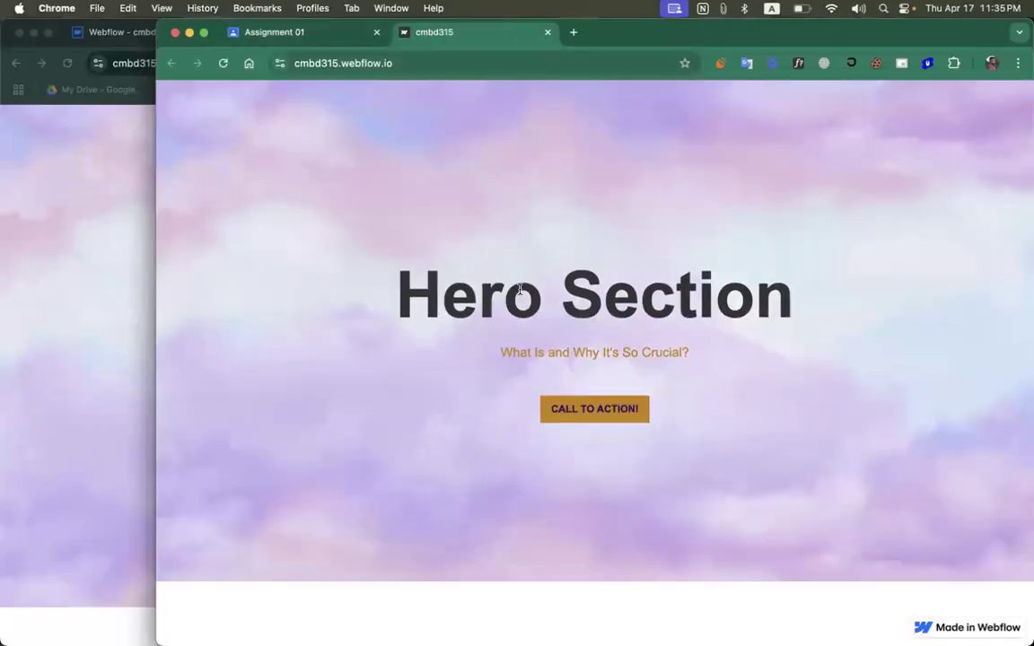
{"action": "left_click", "coordinate": [548, 33]}
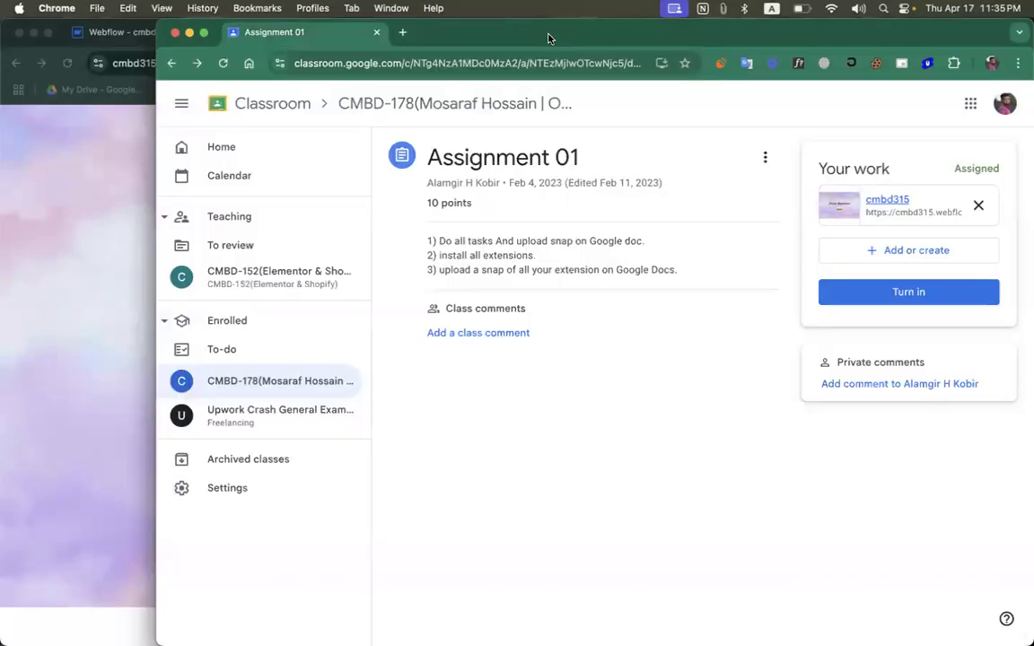
{"action": "left_click", "coordinate": [375, 32]}
{"action": "left_click", "coordinate": [426, 261]}
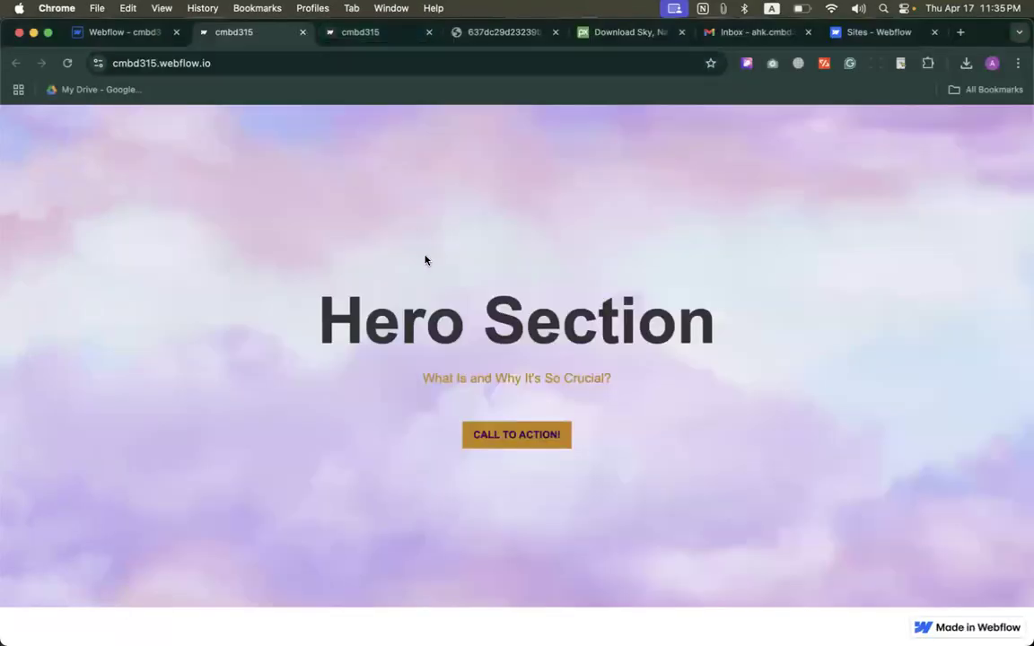